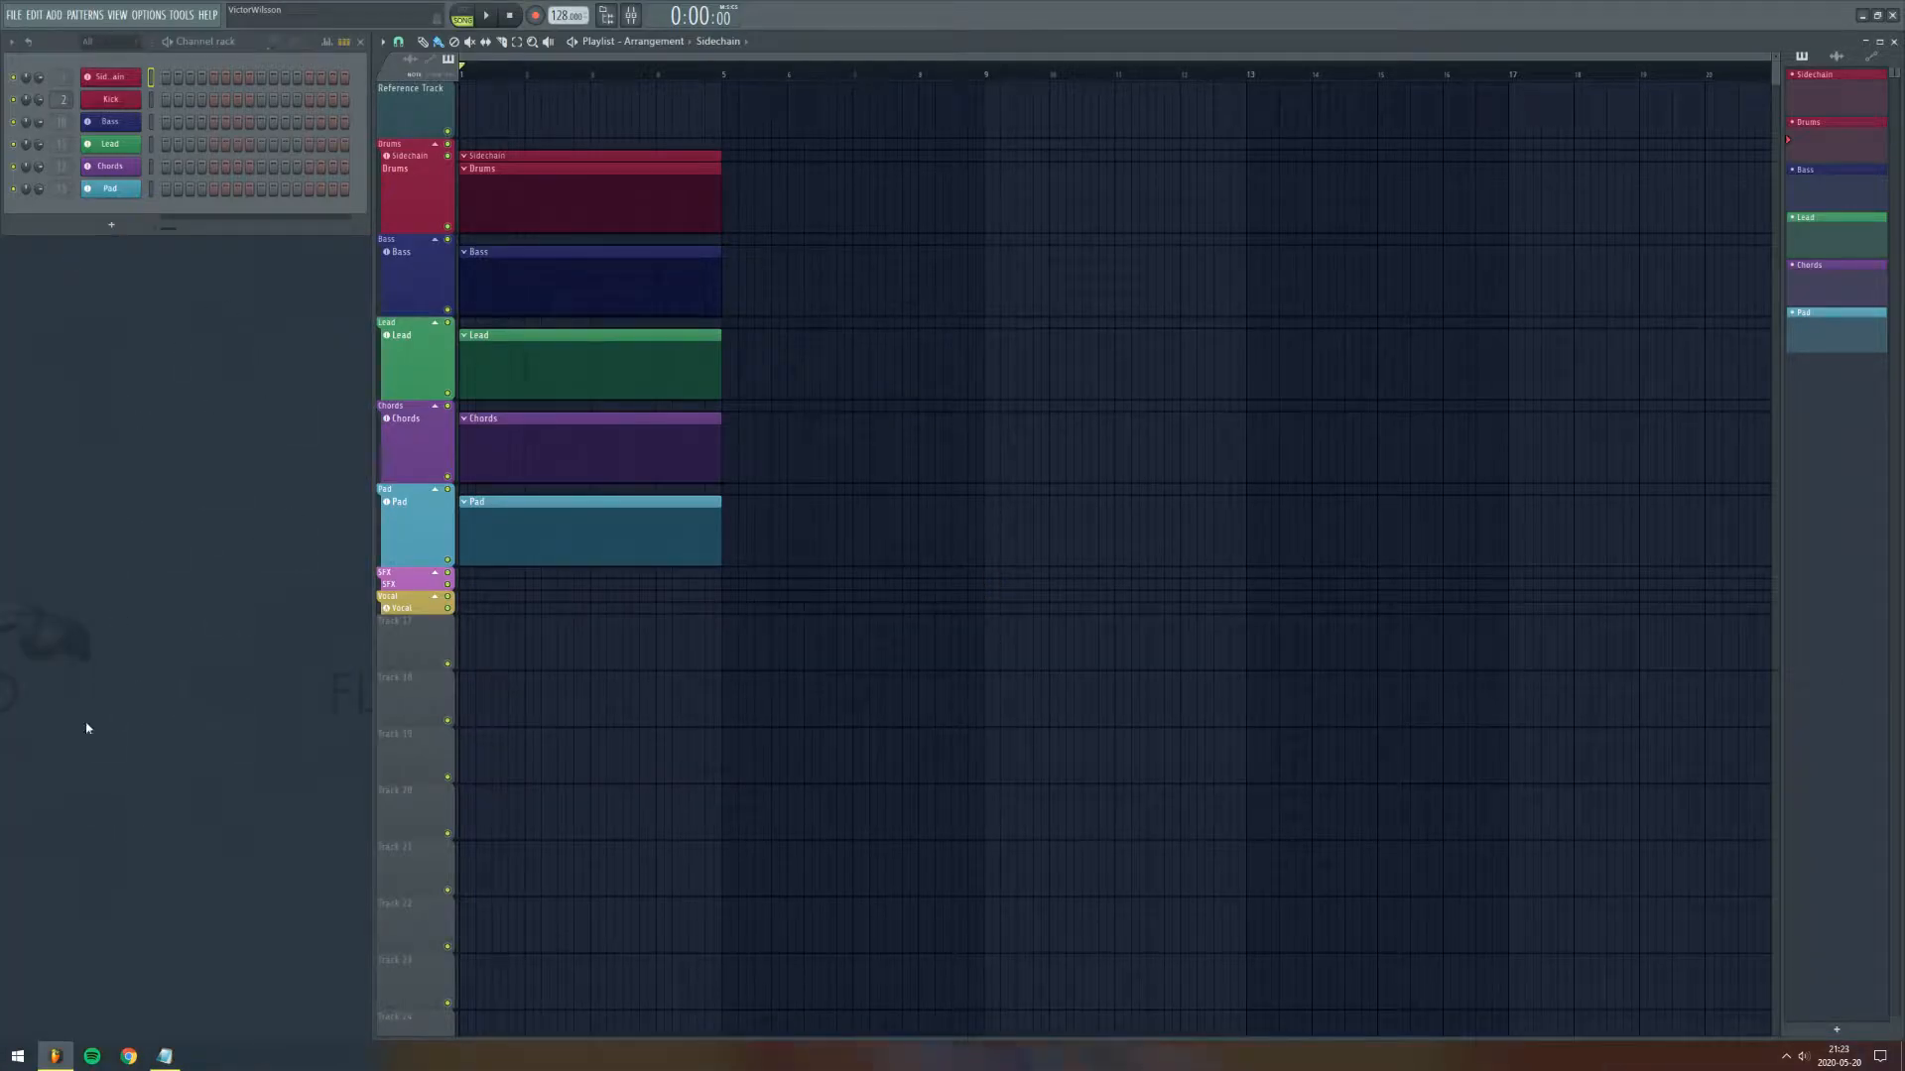
Step: Set the workspace background to the image 1074053 from the Wallpapers folder
{"action": "left_click", "coordinate": [120, 15]}
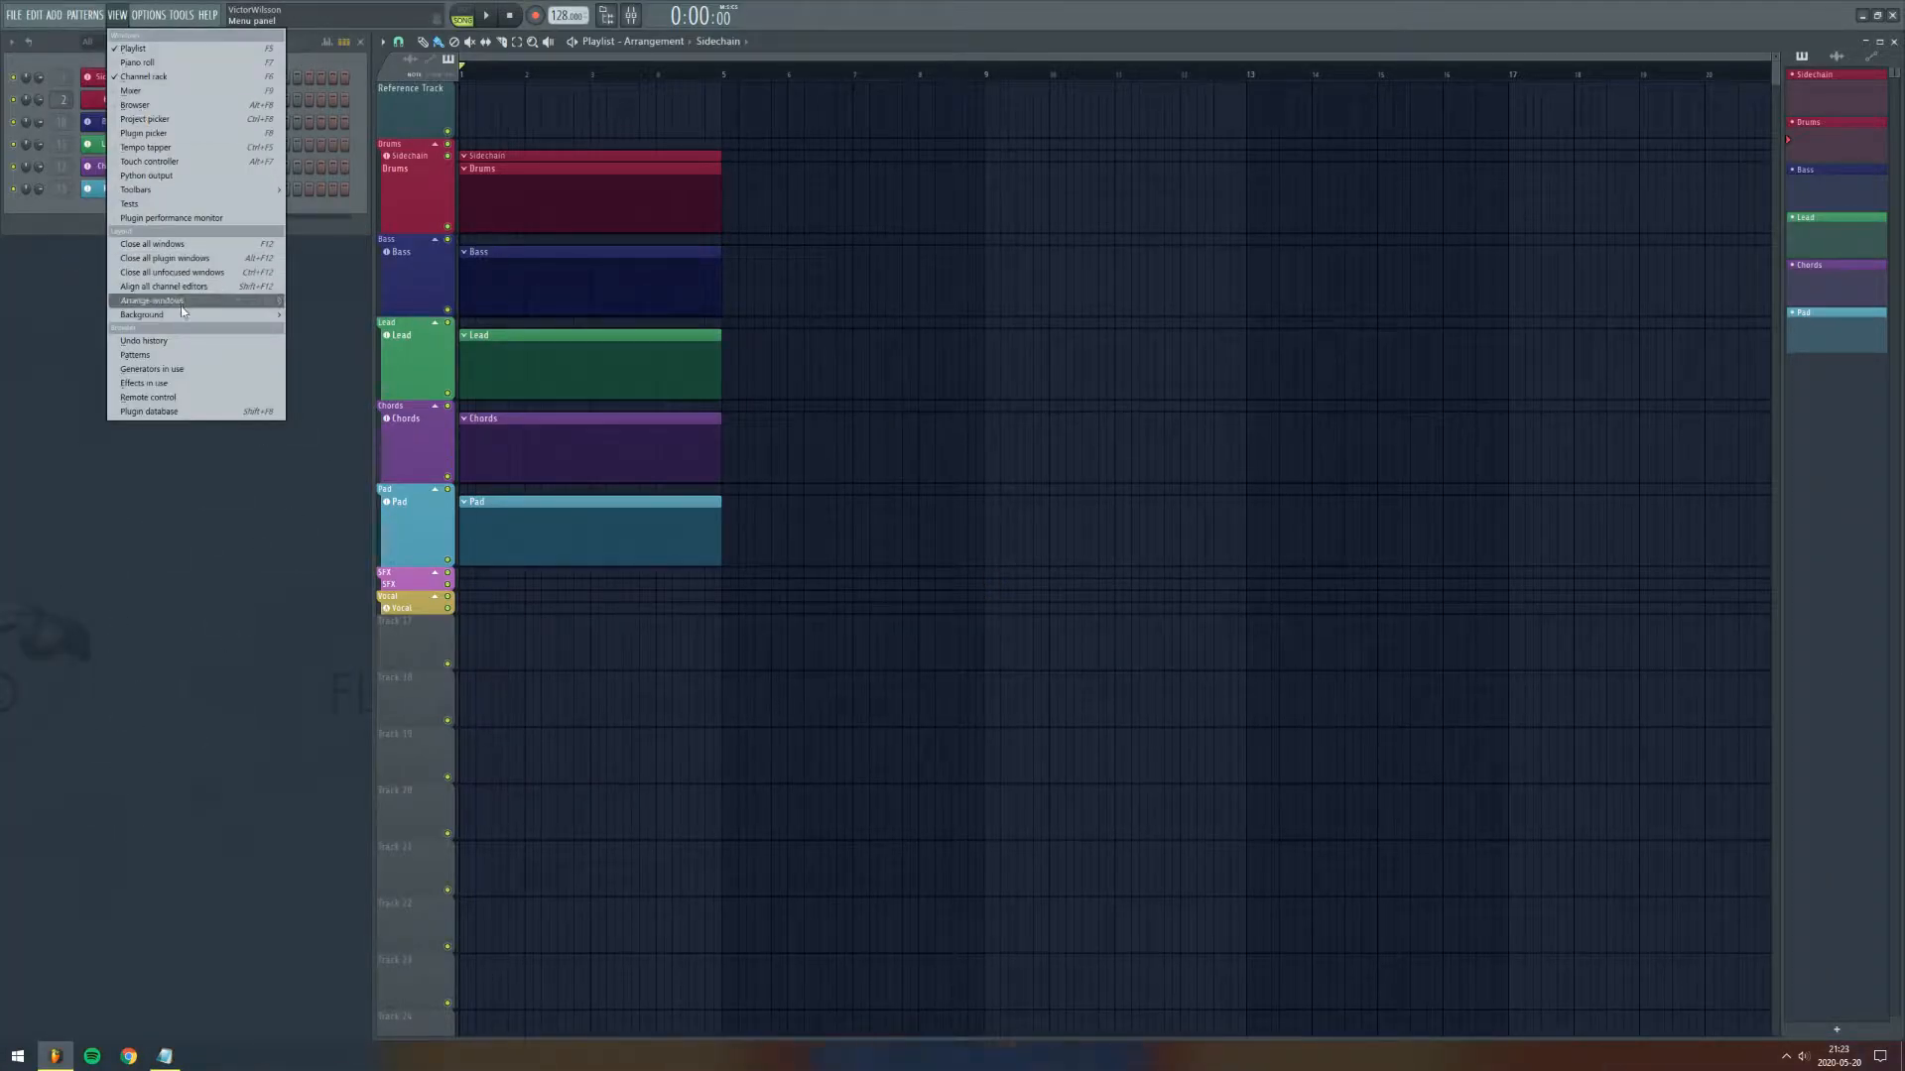
{"action": "mouse_move", "coordinate": [258, 315]}
{"action": "left_click", "coordinate": [324, 315]}
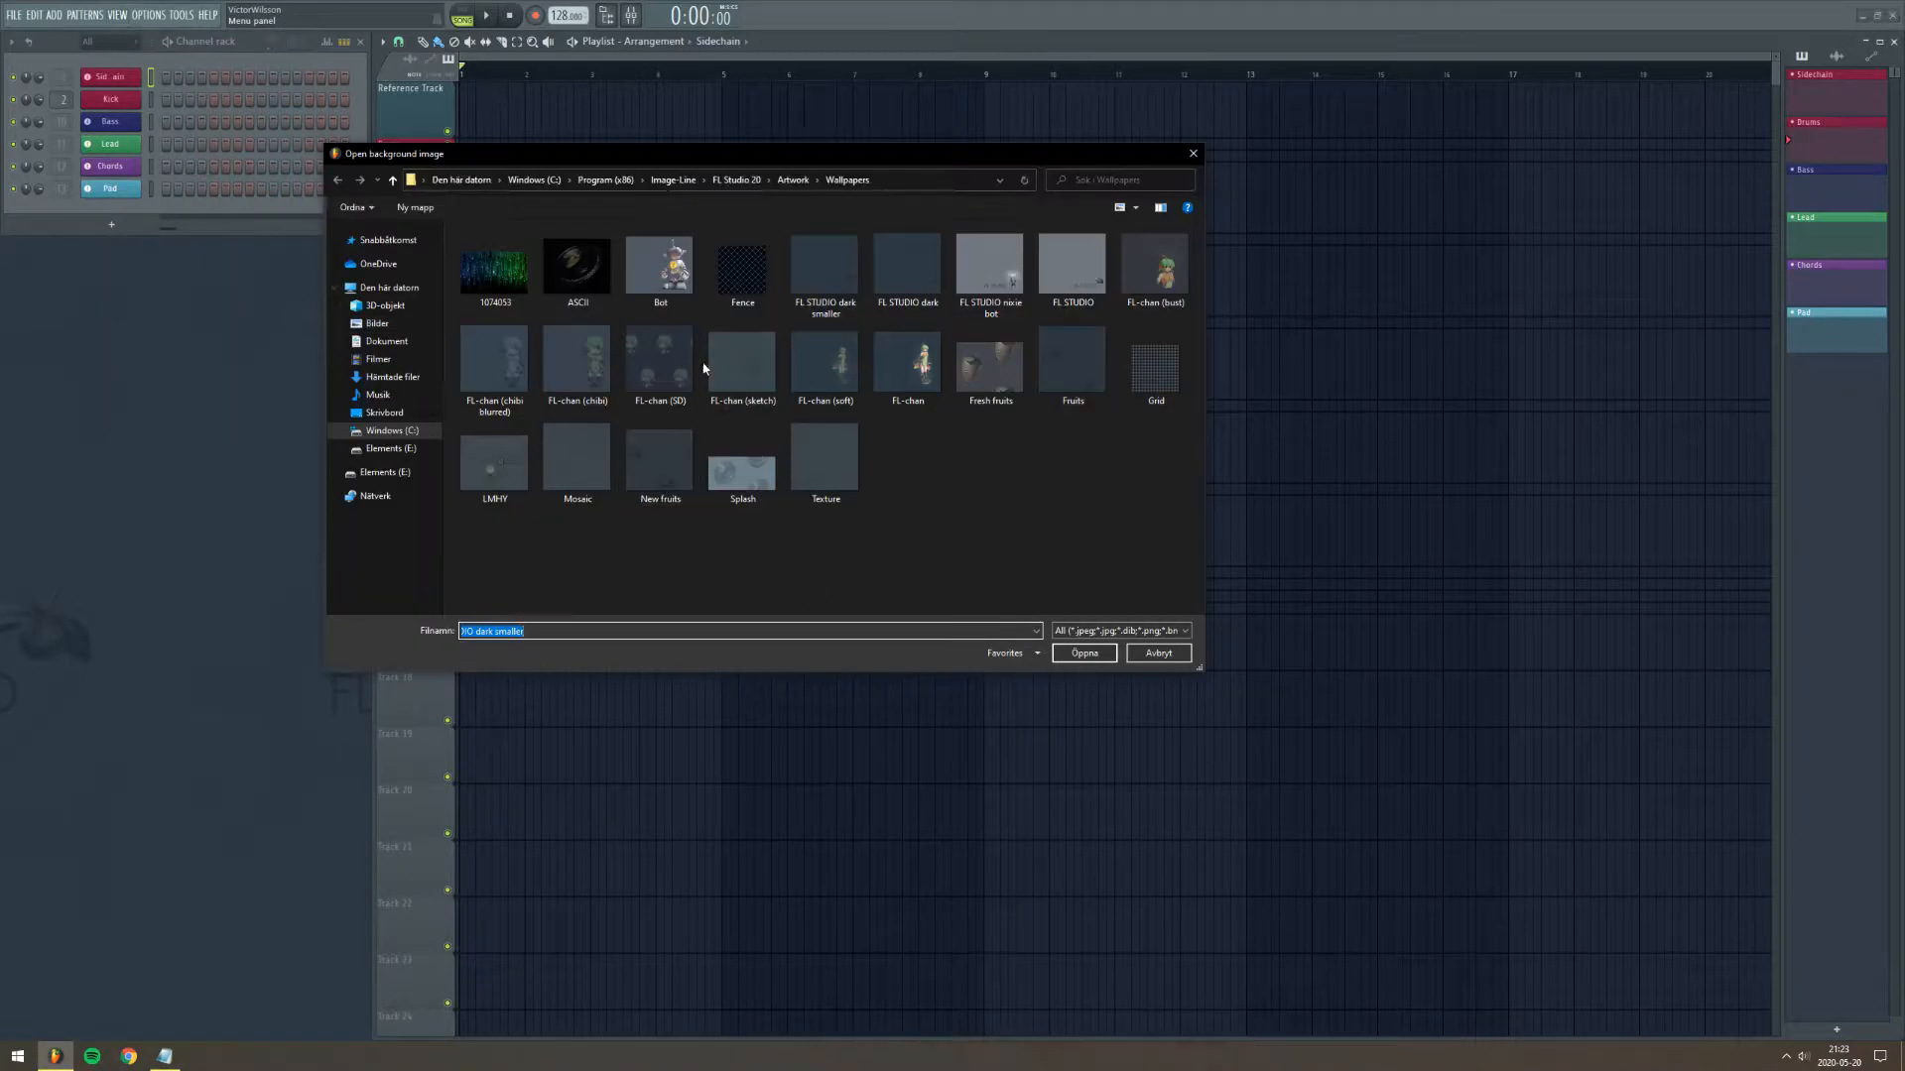
{"action": "left_click", "coordinate": [505, 281]}
{"action": "left_click", "coordinate": [1071, 653]}
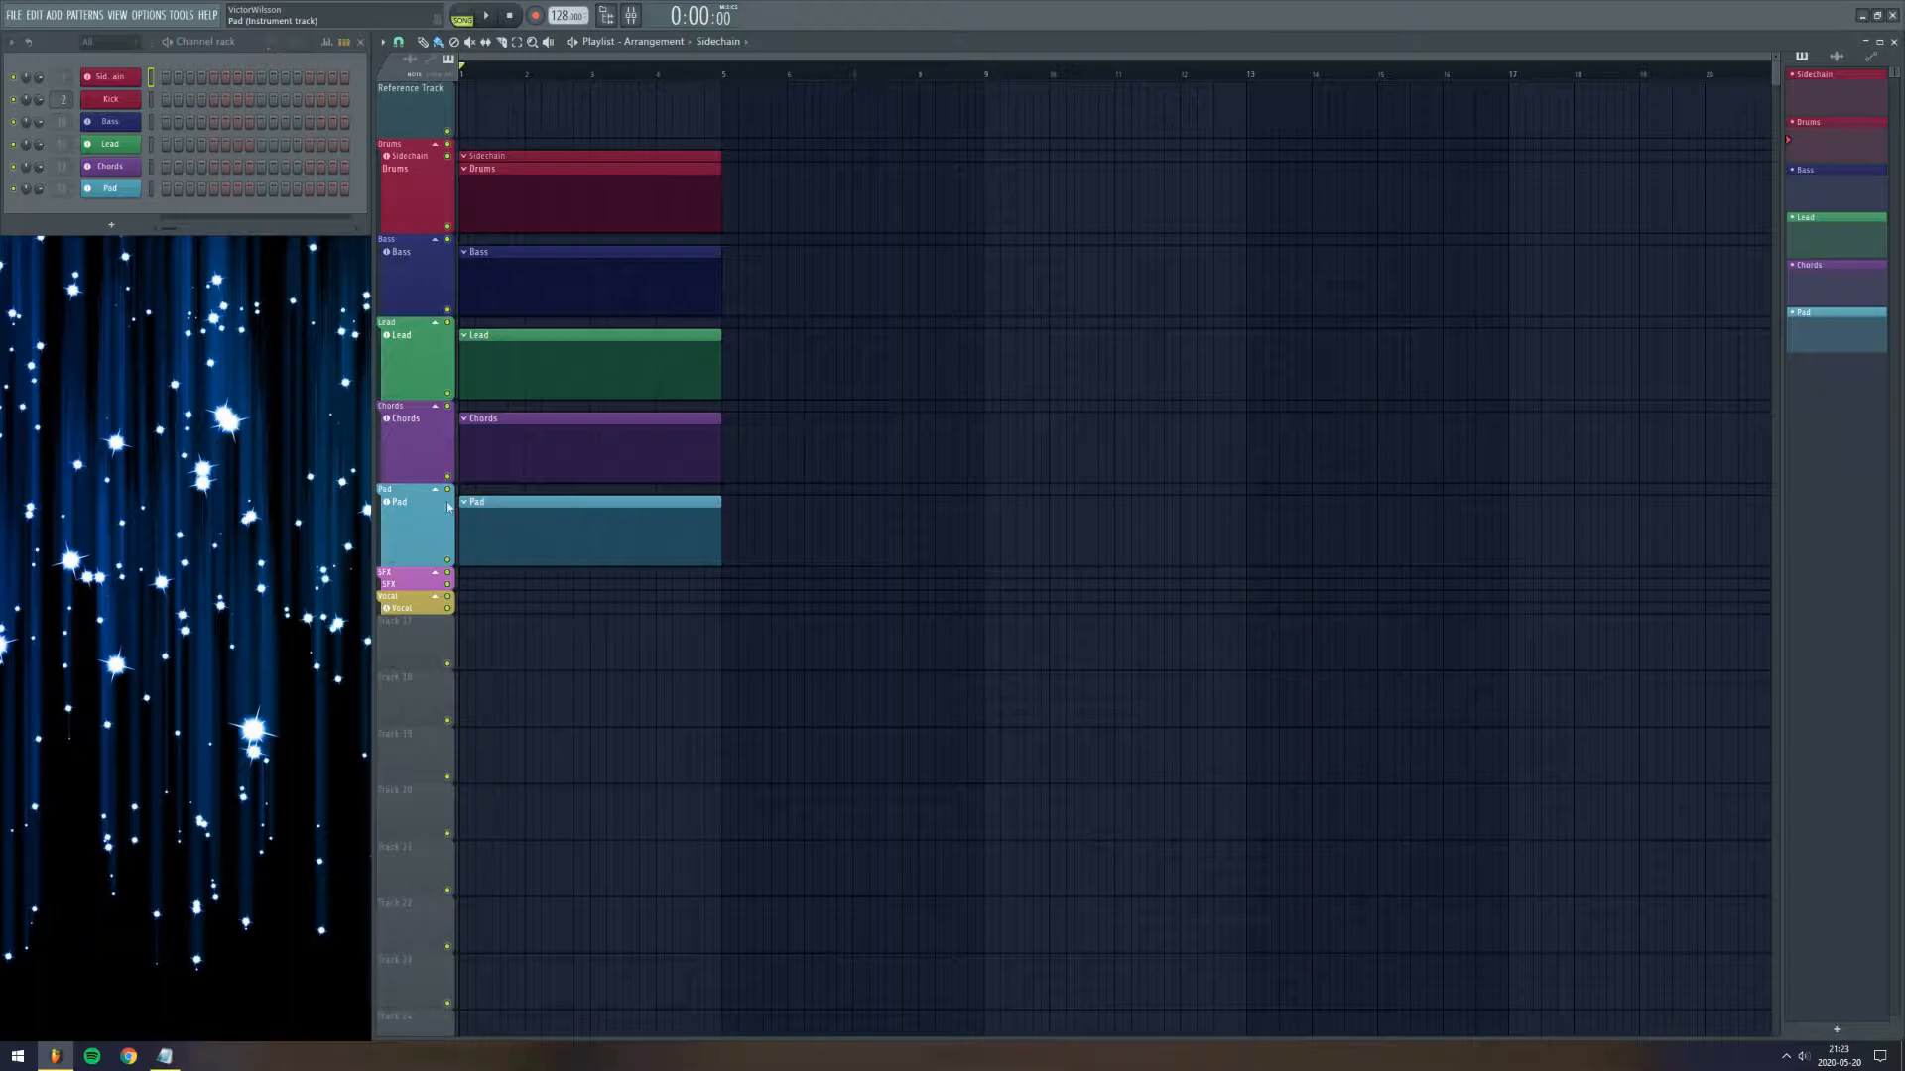
Step: Turn on toolbar editing to view the available controls, and turn it off again
{"action": "right_click", "coordinate": [896, 22]}
{"action": "mouse_move", "coordinate": [940, 44]}
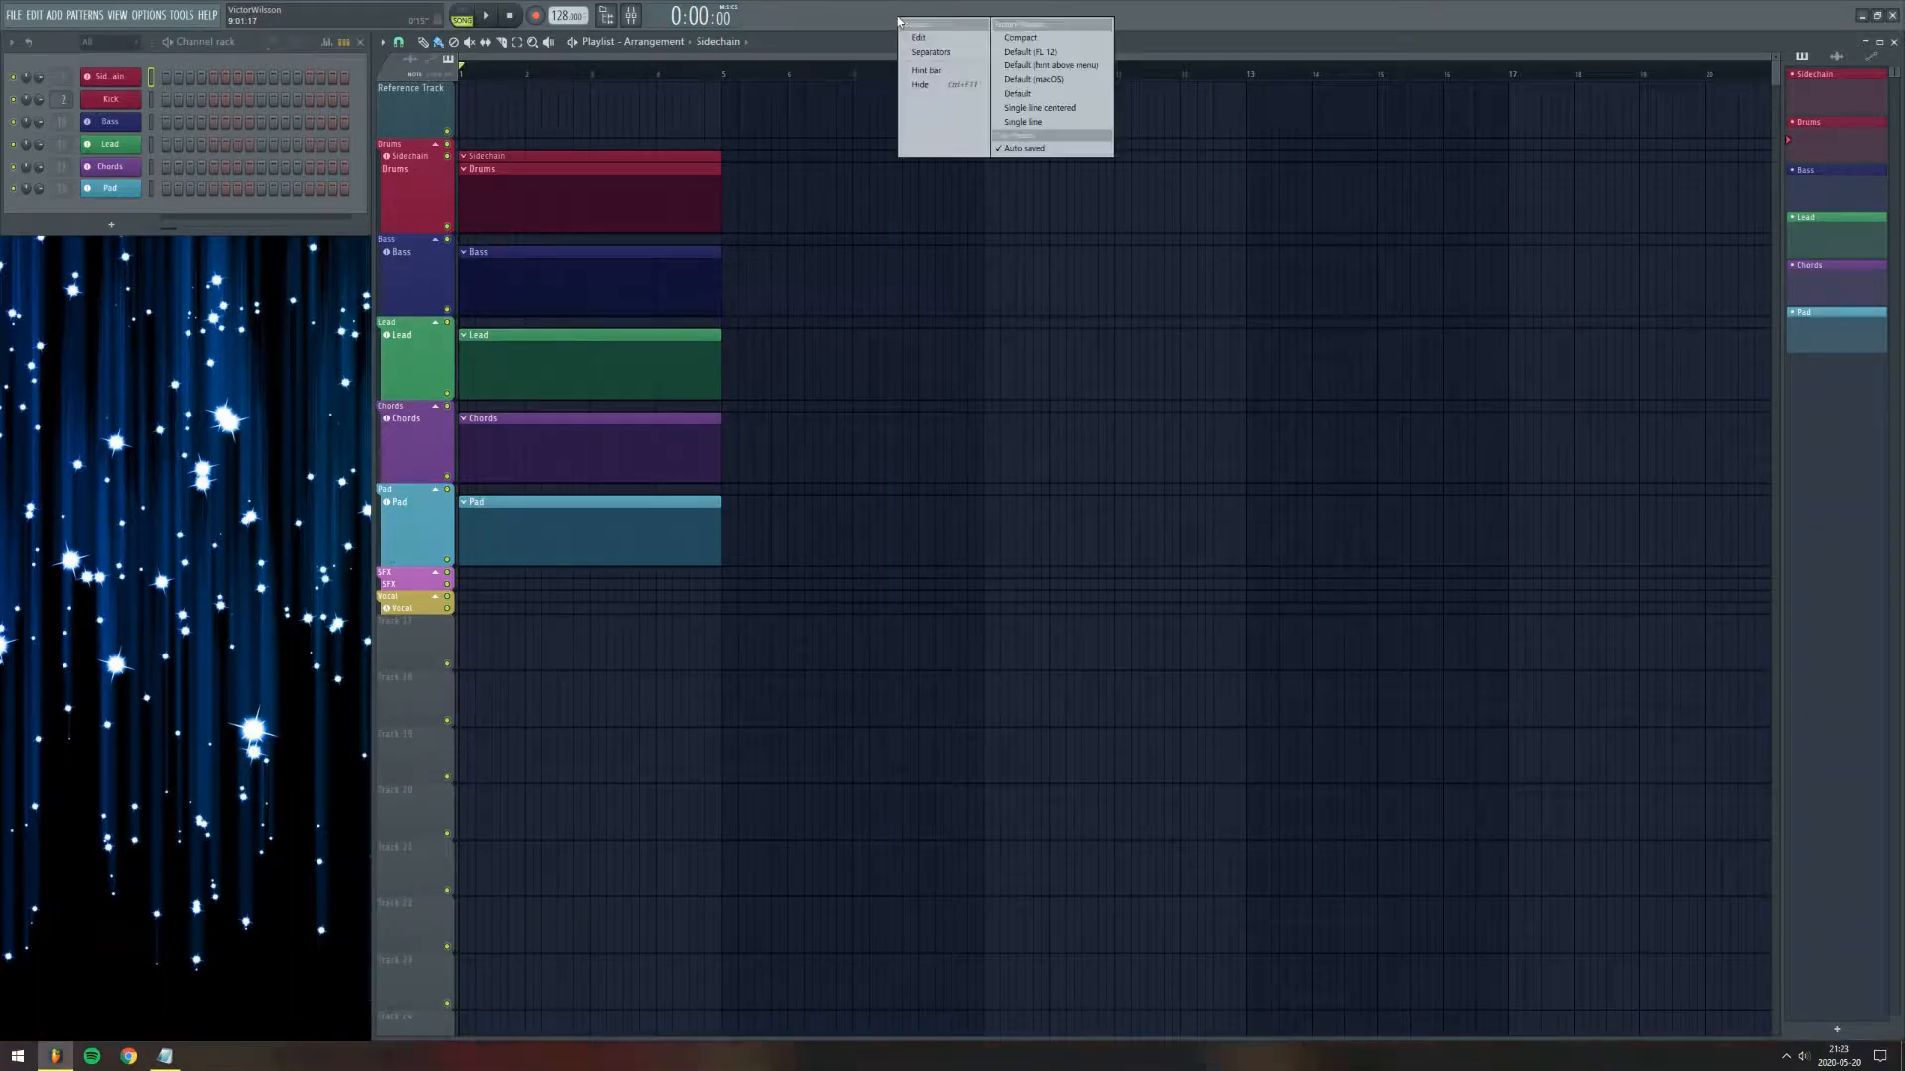
{"action": "left_click", "coordinate": [939, 38]}
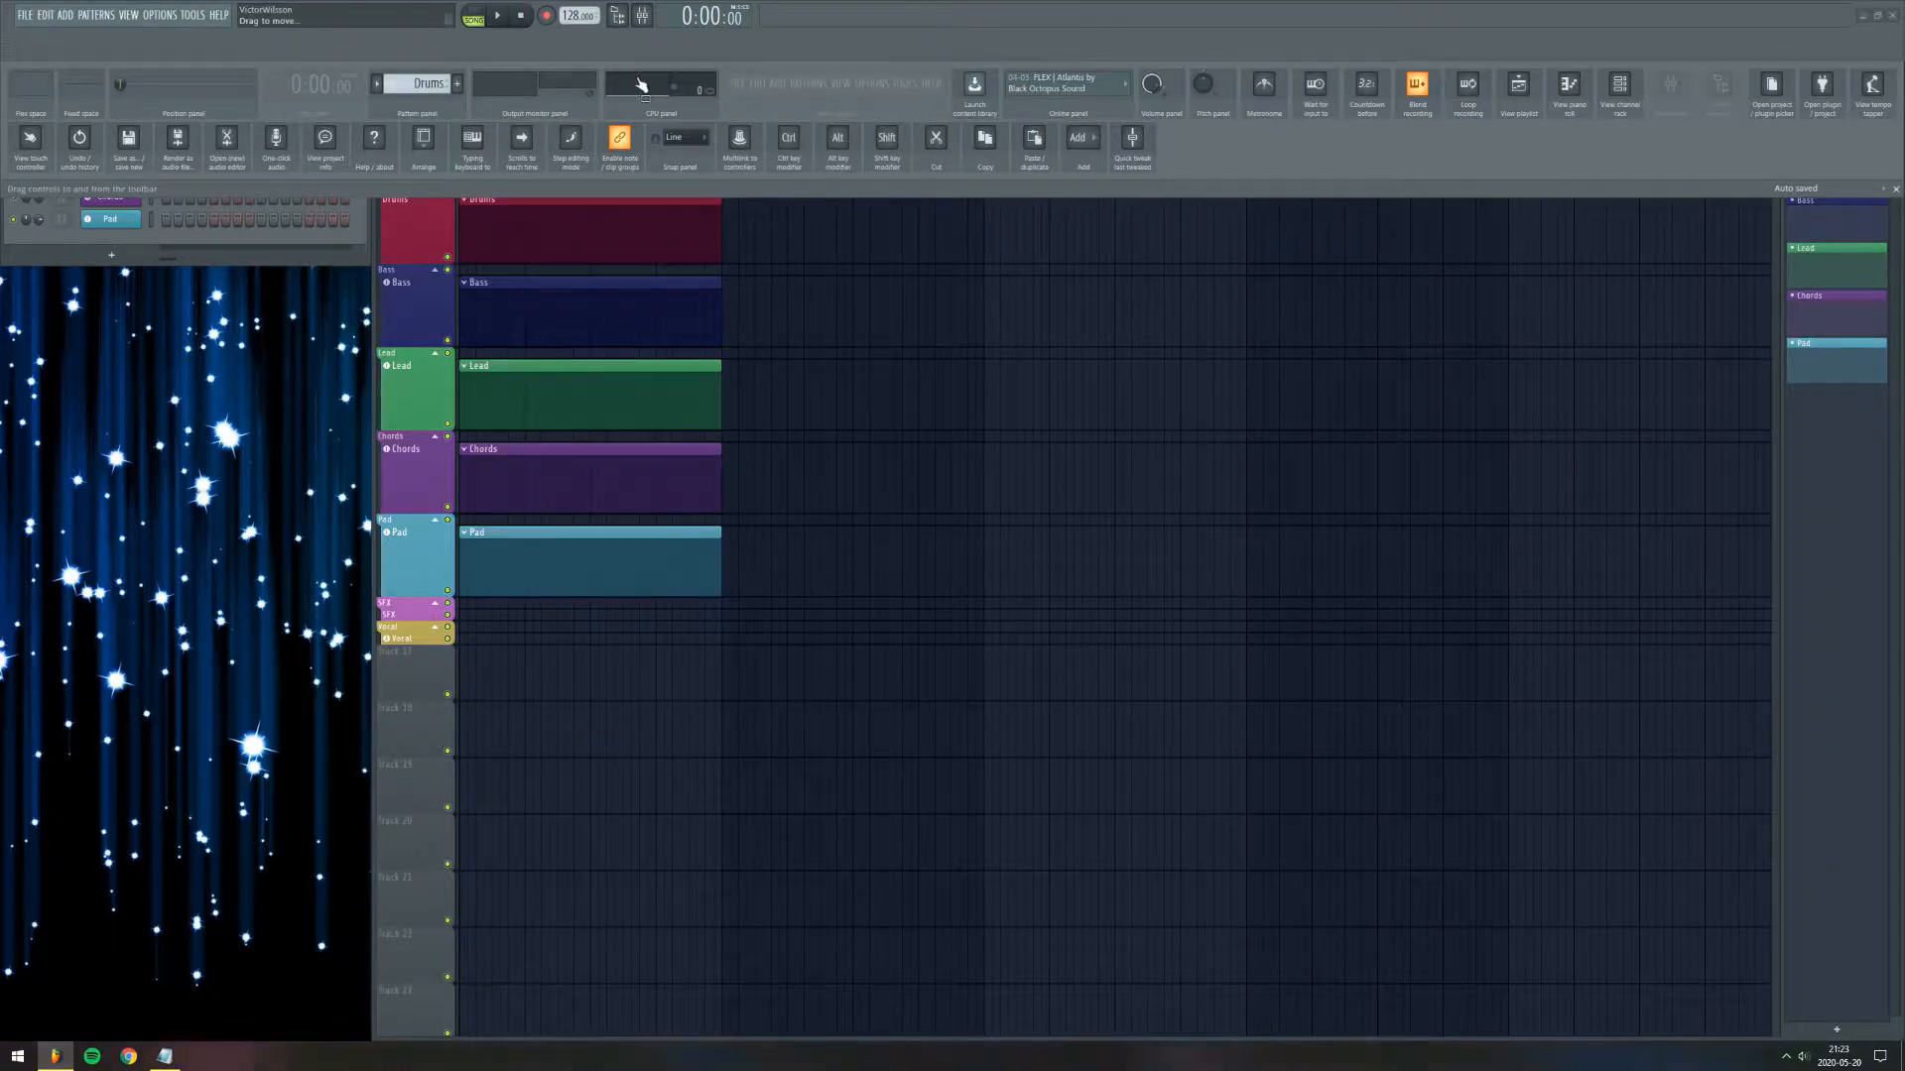
{"action": "right_click", "coordinate": [932, 15]}
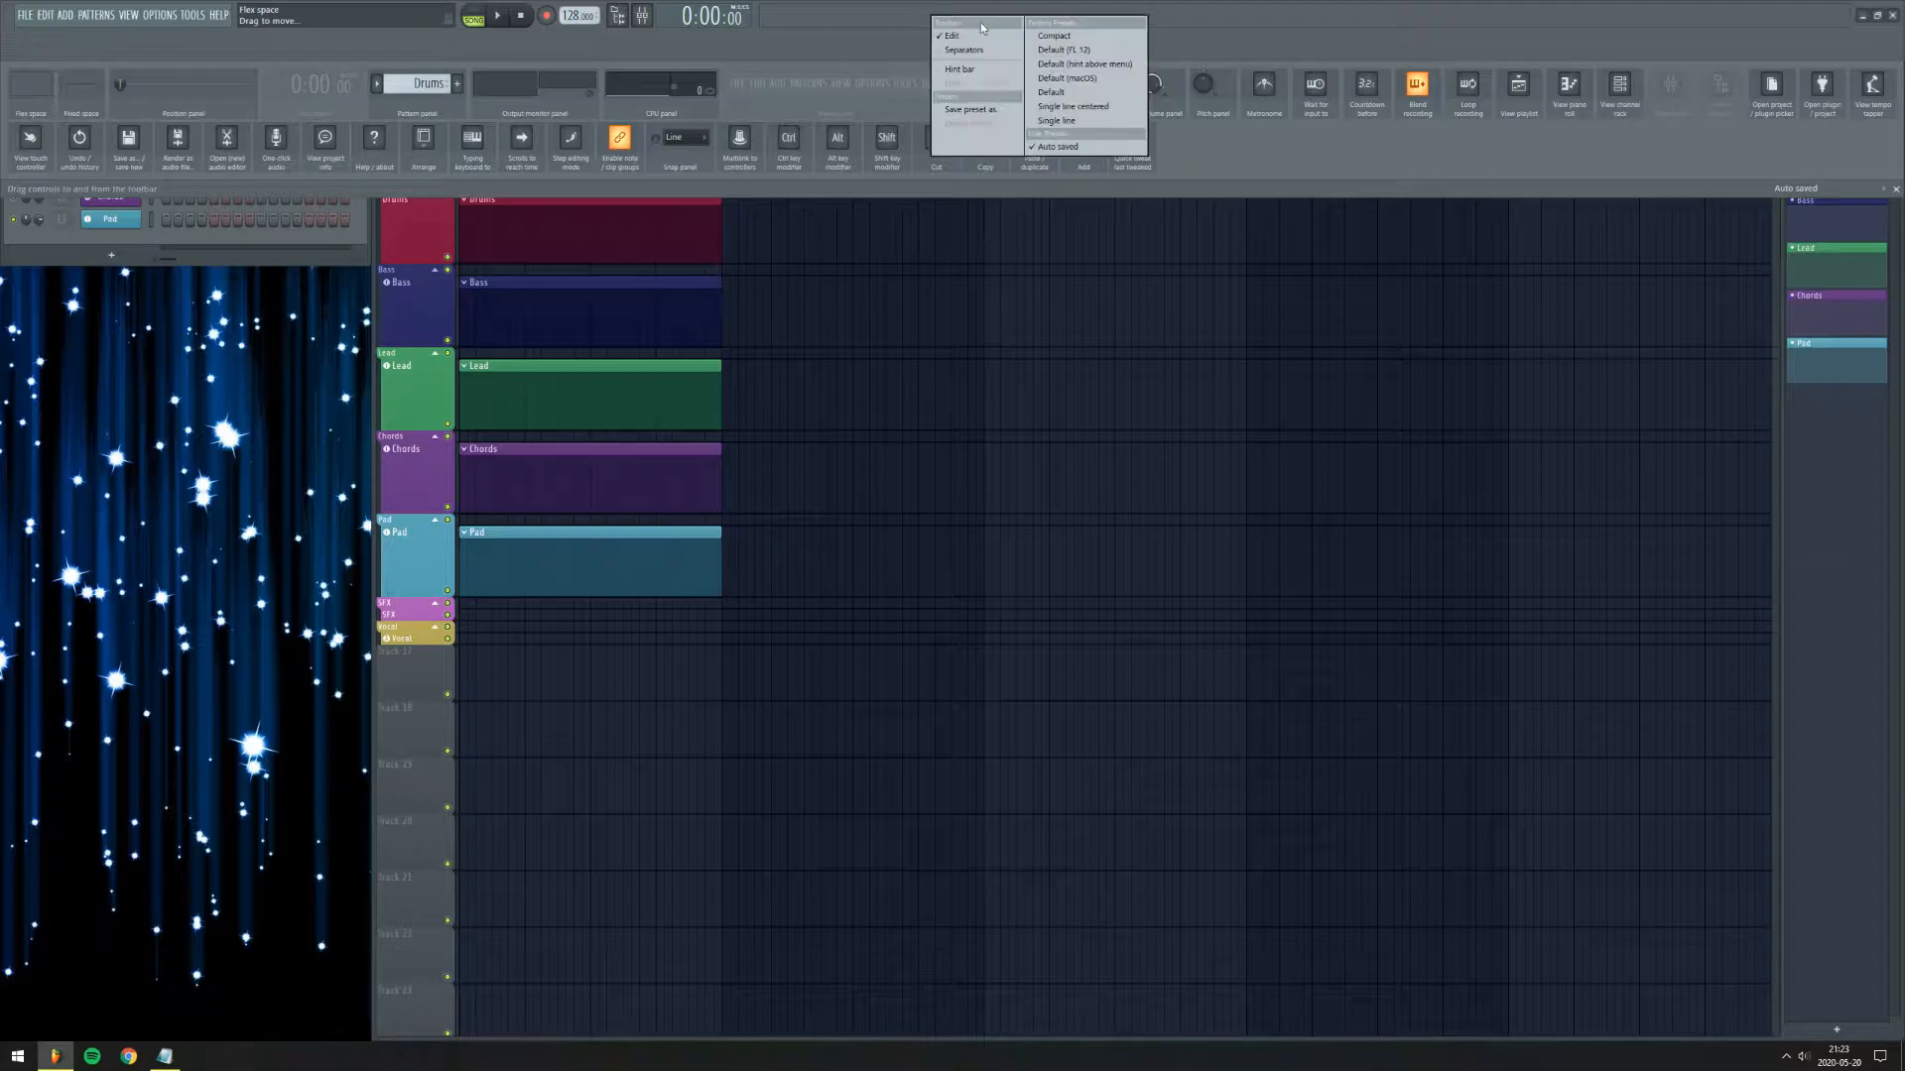
{"action": "left_click", "coordinate": [973, 35]}
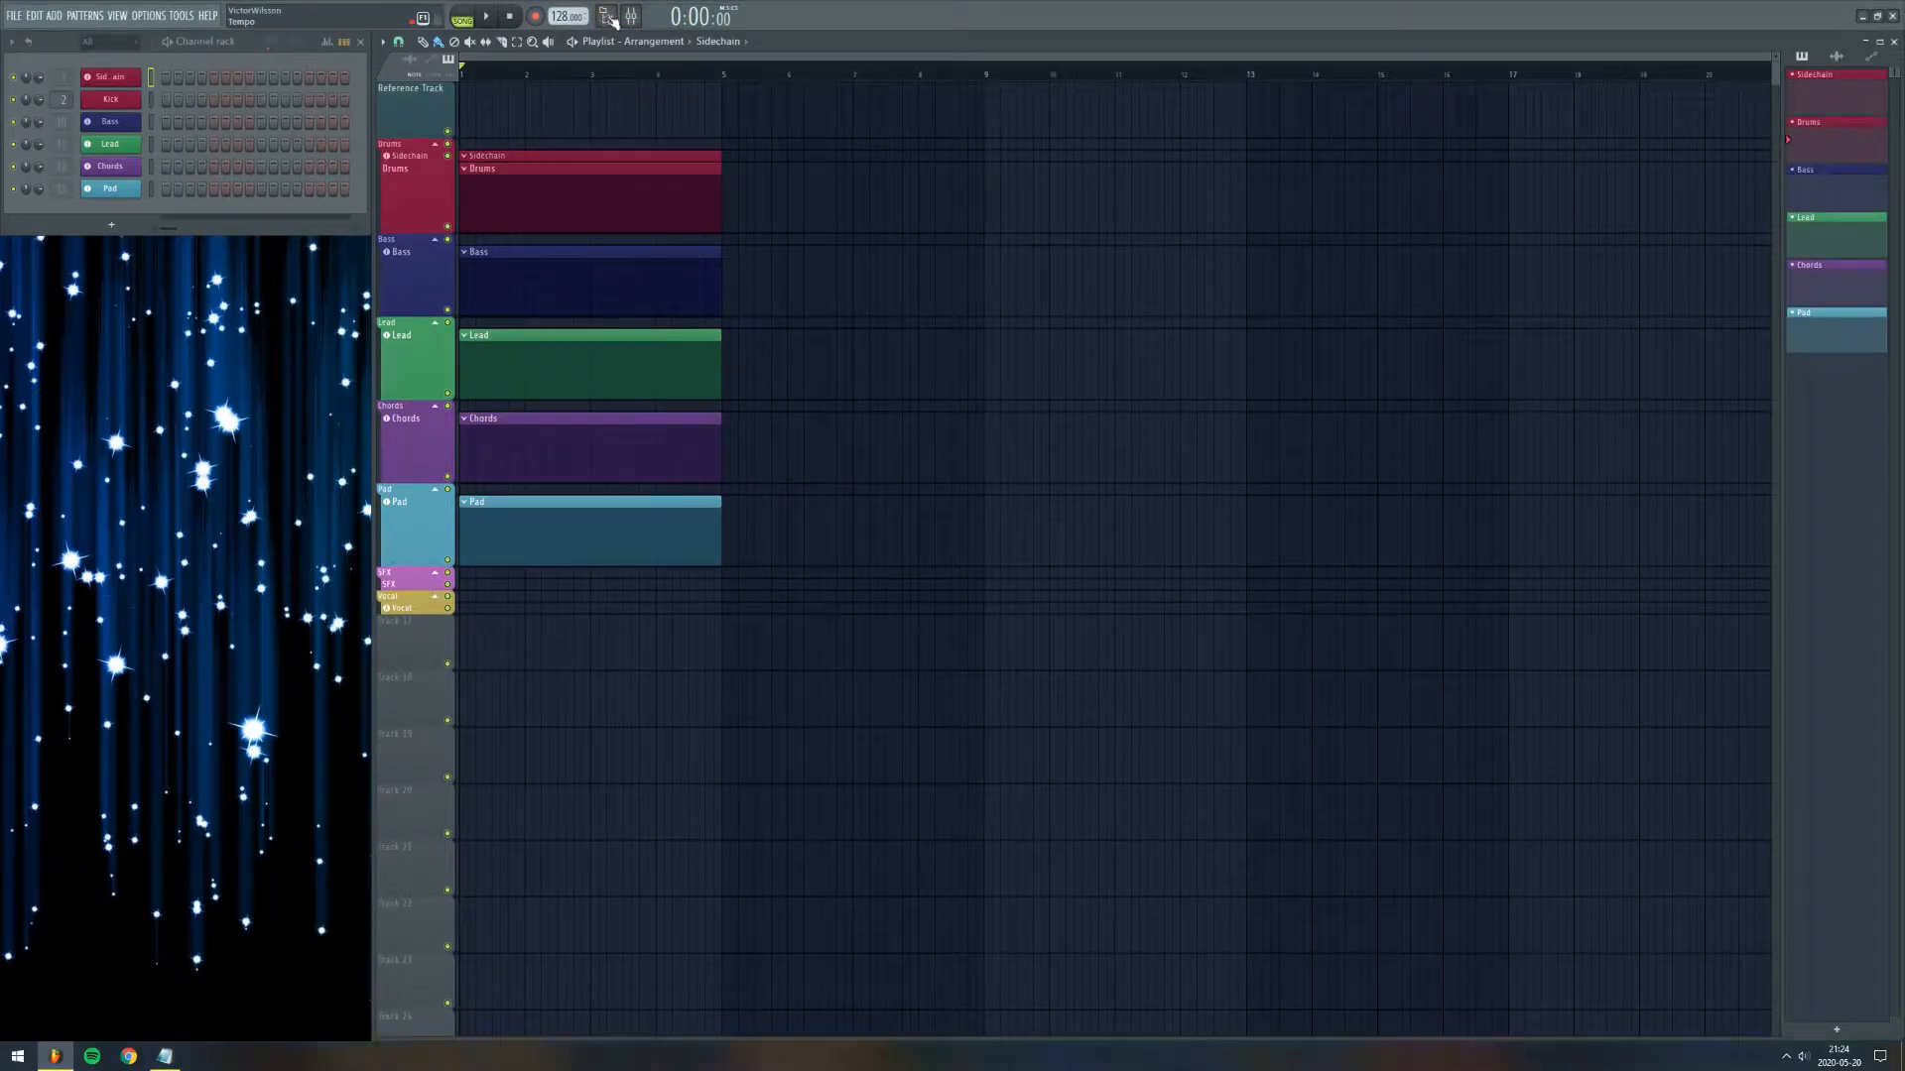
Step: Show the browser and open the Plugin database folder in File Explorer
{"action": "key", "text": "alt+F8"}
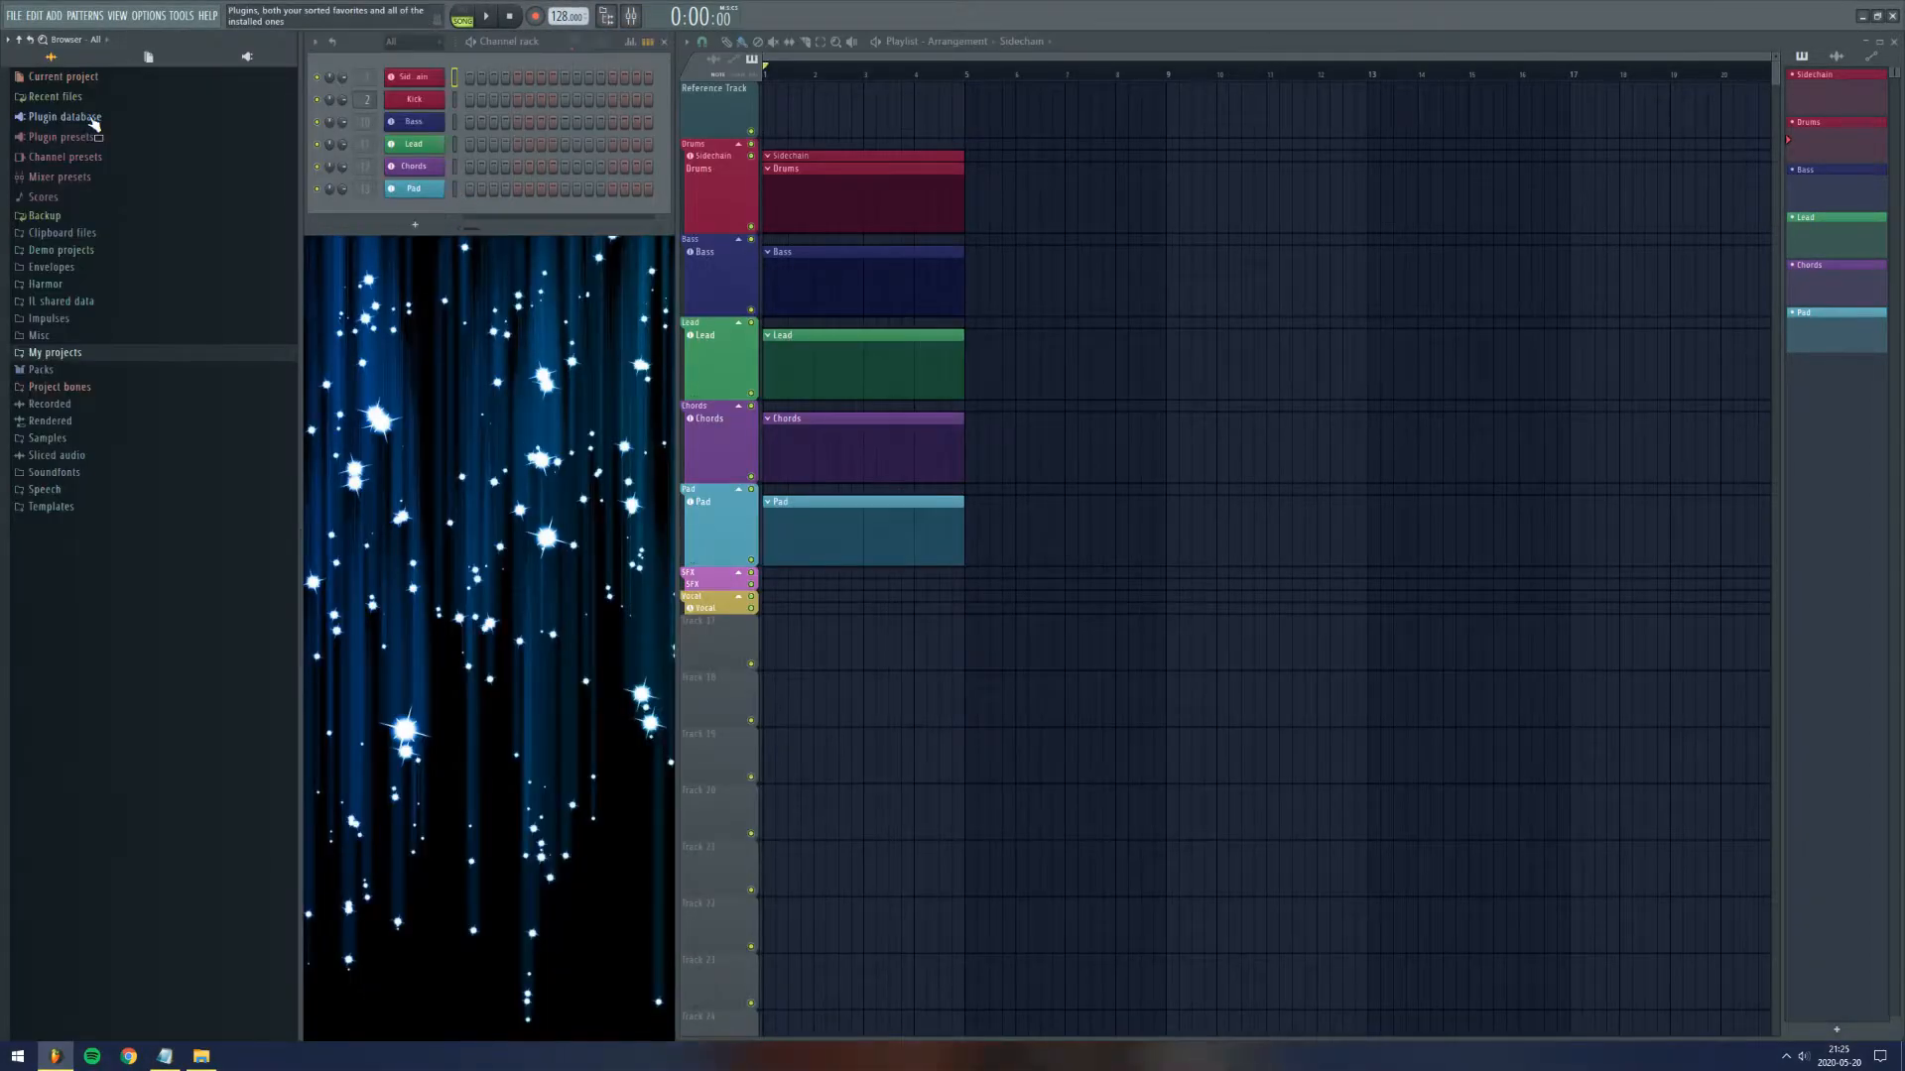
{"action": "right_click", "coordinate": [91, 124]}
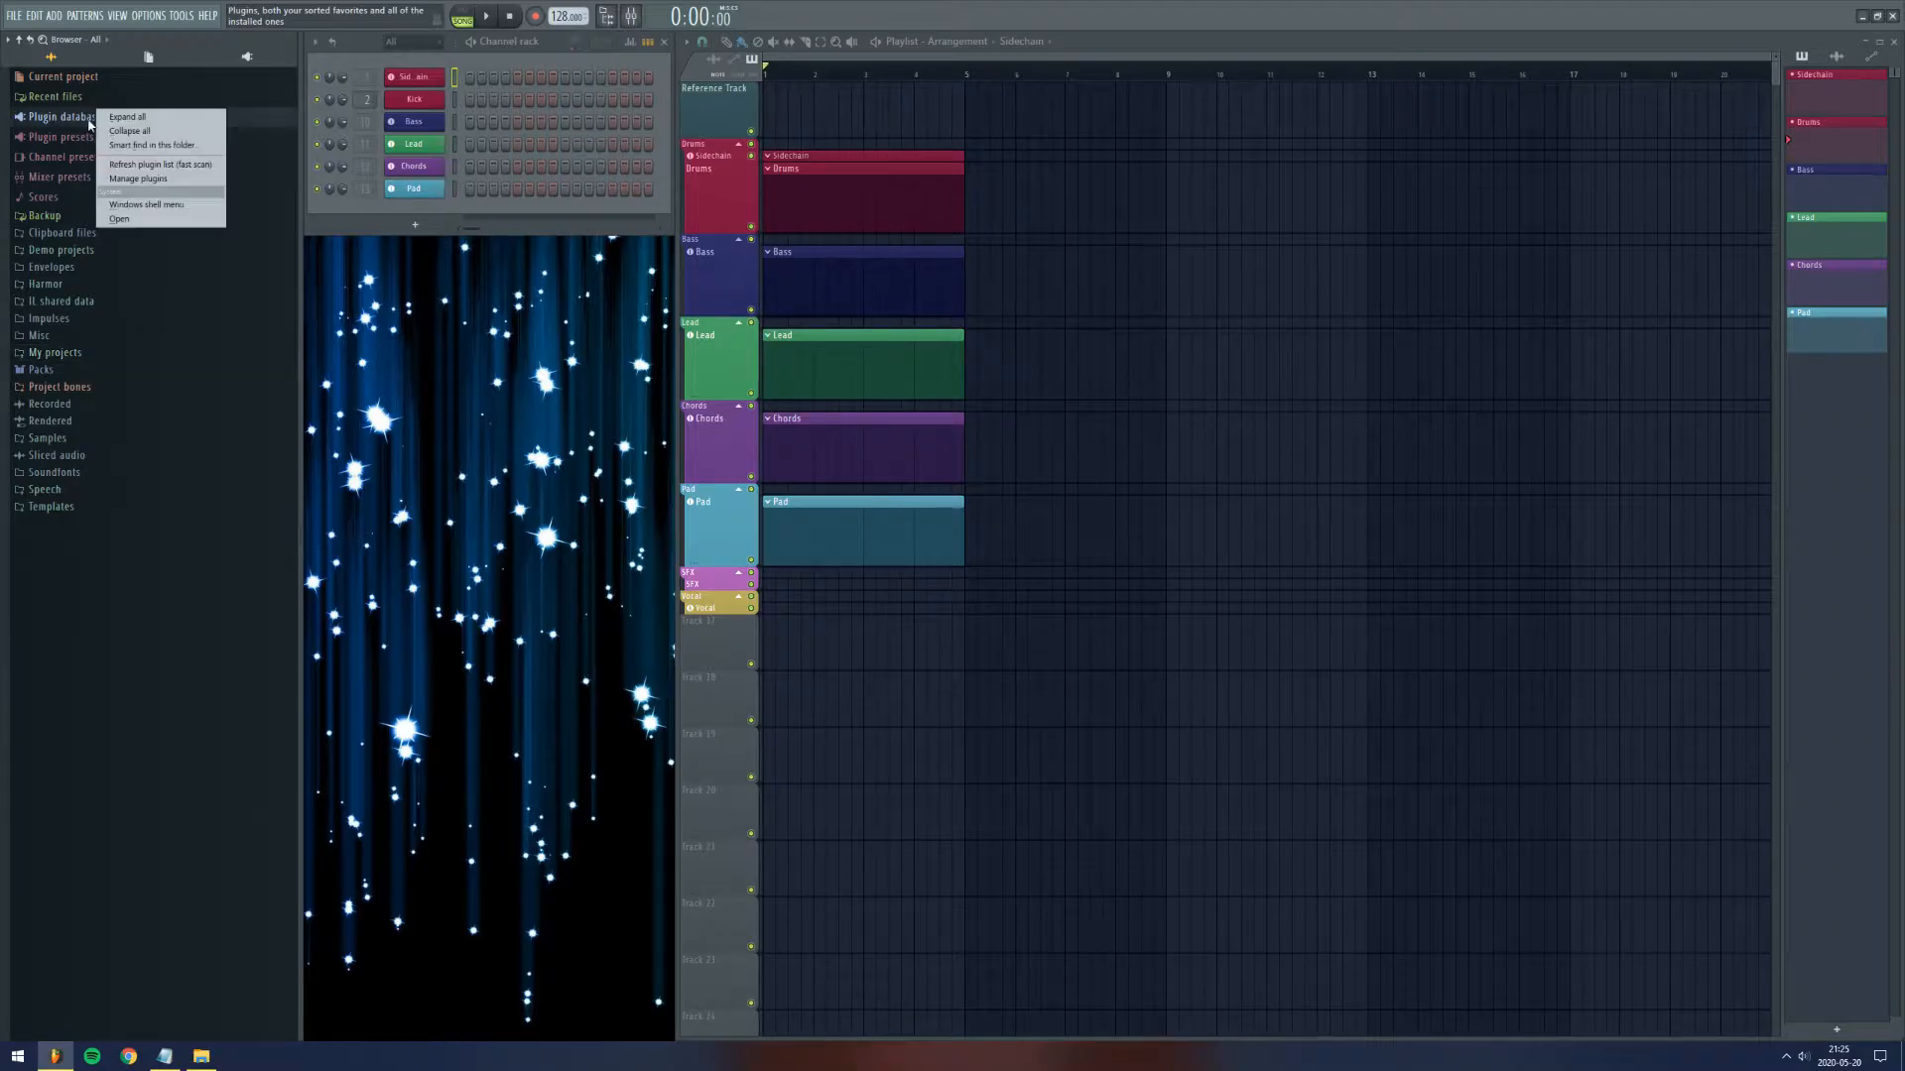
{"action": "left_click", "coordinate": [171, 204]}
{"action": "left_click", "coordinate": [212, 211]}
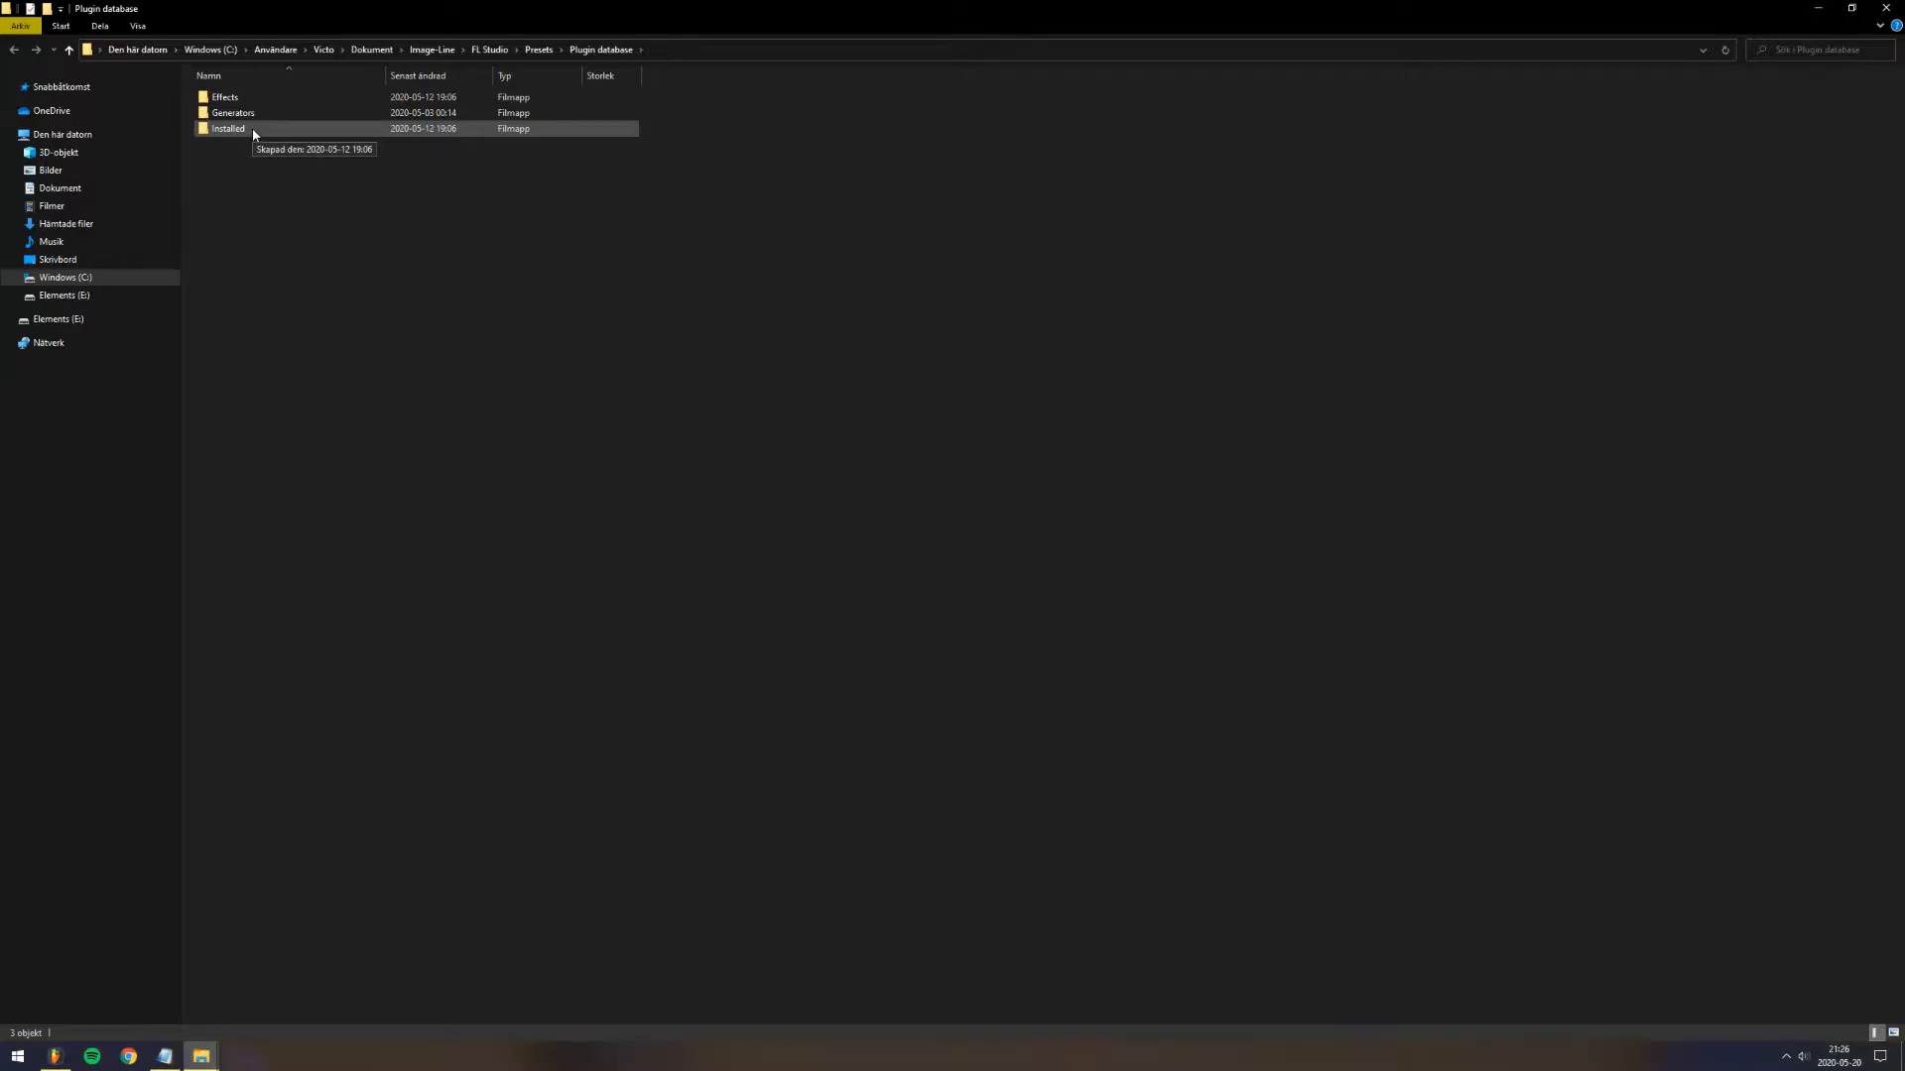
Step: Switch back to FL Studio and open the options of the OTT plugin window
{"action": "key", "text": "alt+Tab"}
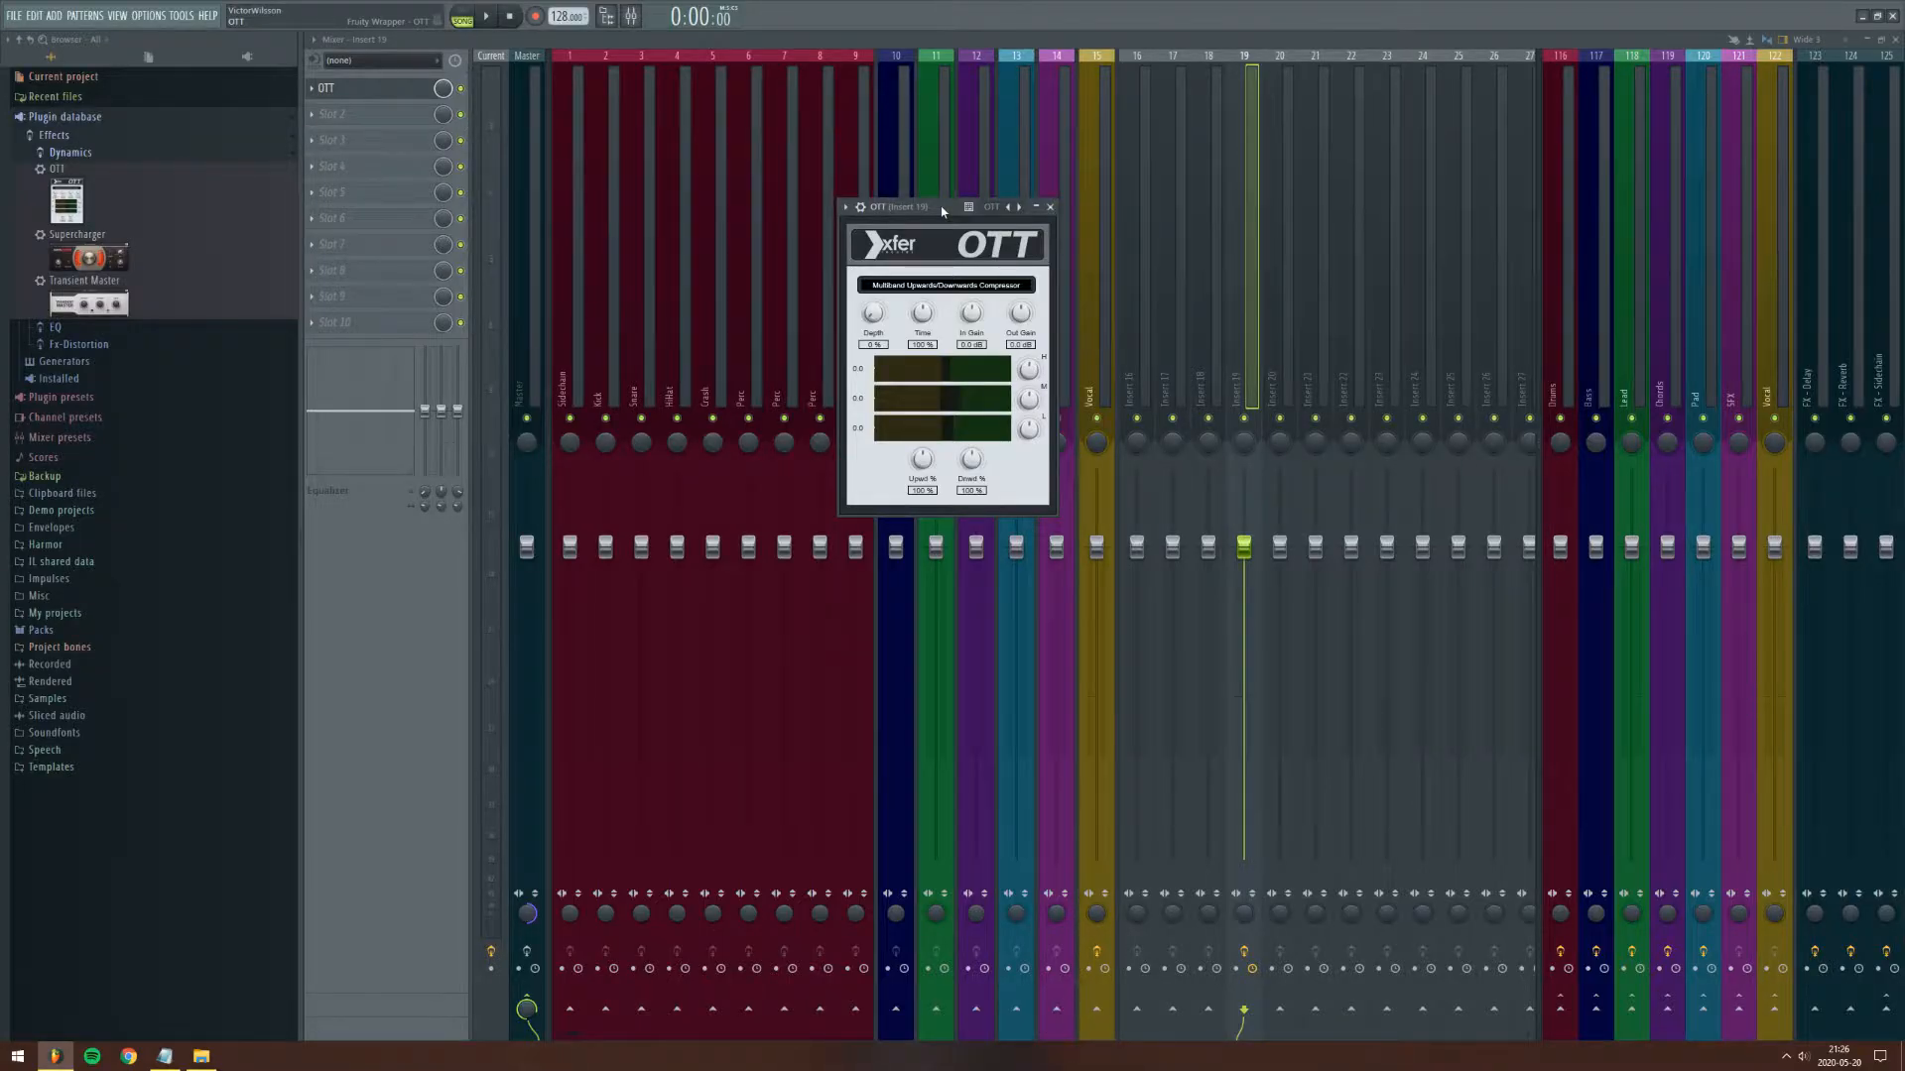
{"action": "left_click", "coordinate": [844, 207]}
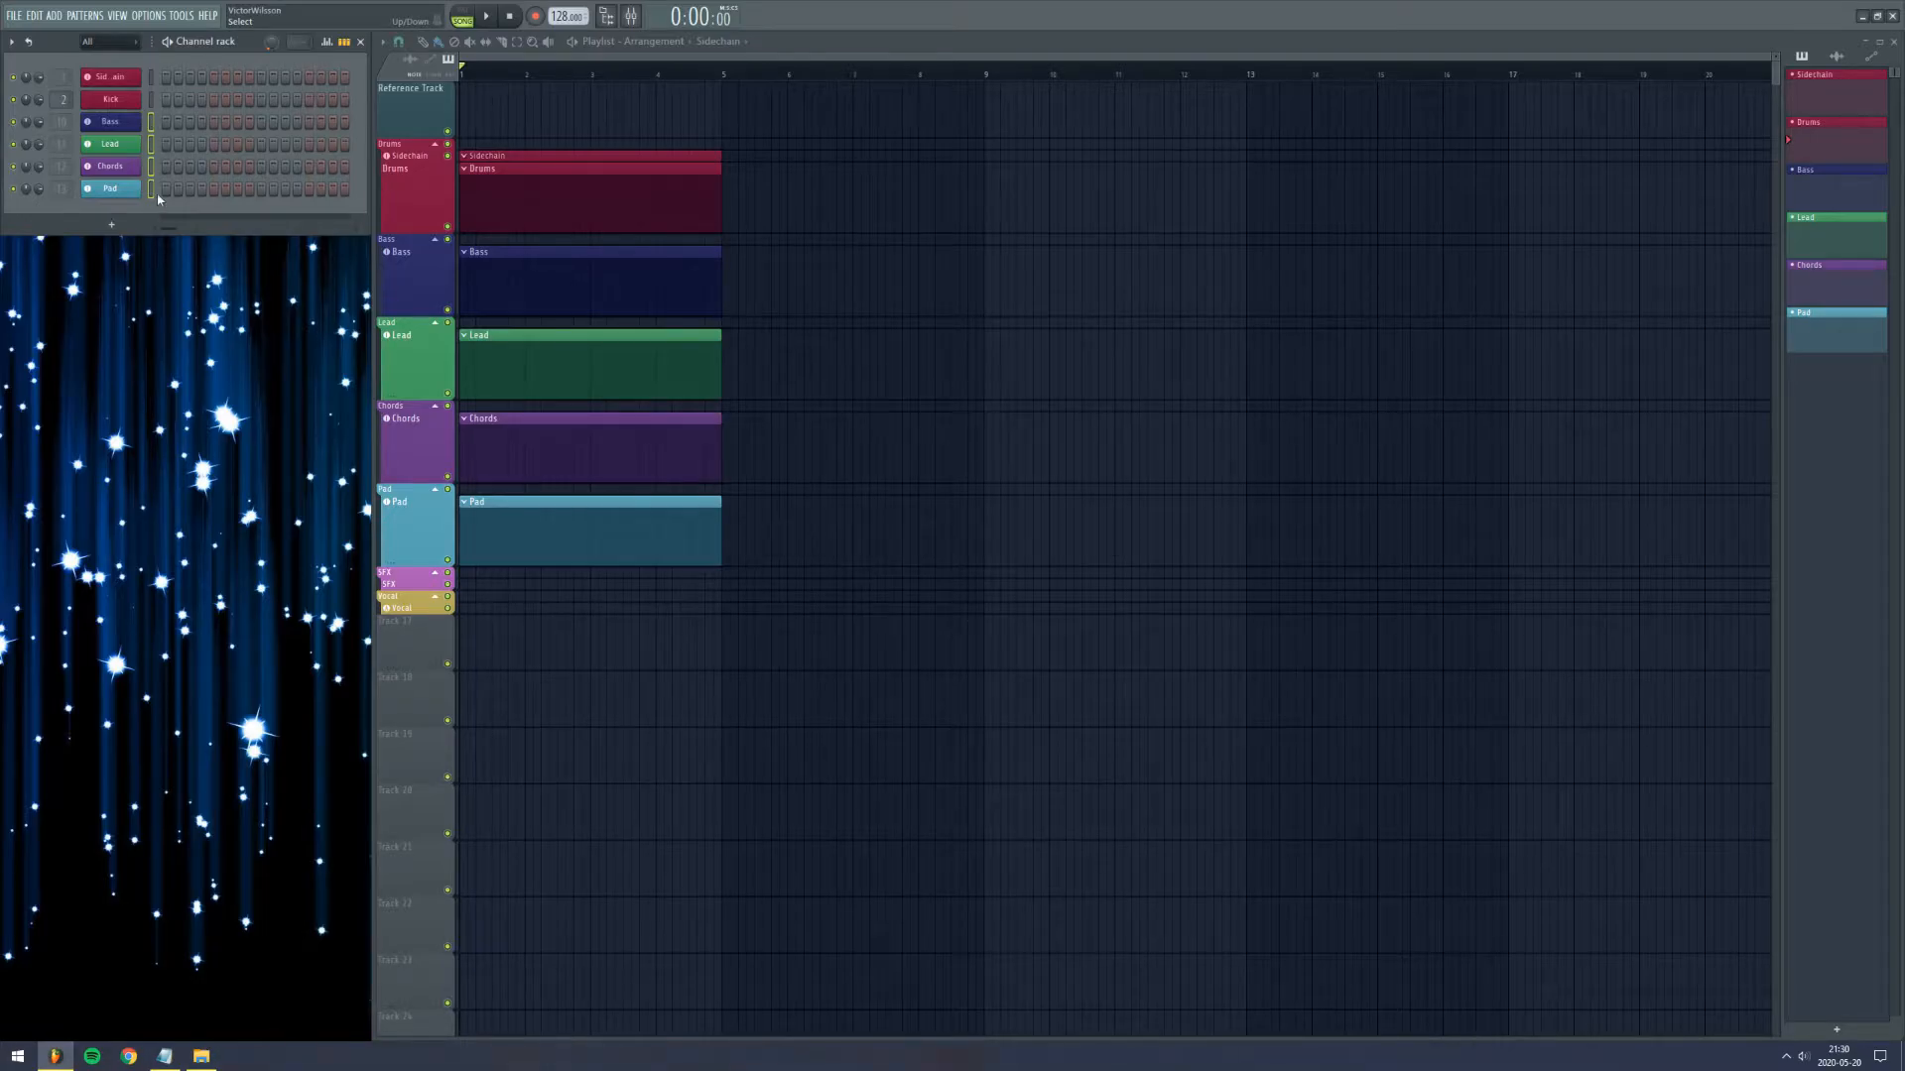
Step: Group the selected Bass, Lead, Chords and Pad channels into a filter group named Instrument
{"action": "key", "text": "alt+g"}
{"action": "type", "text": "Instr"}
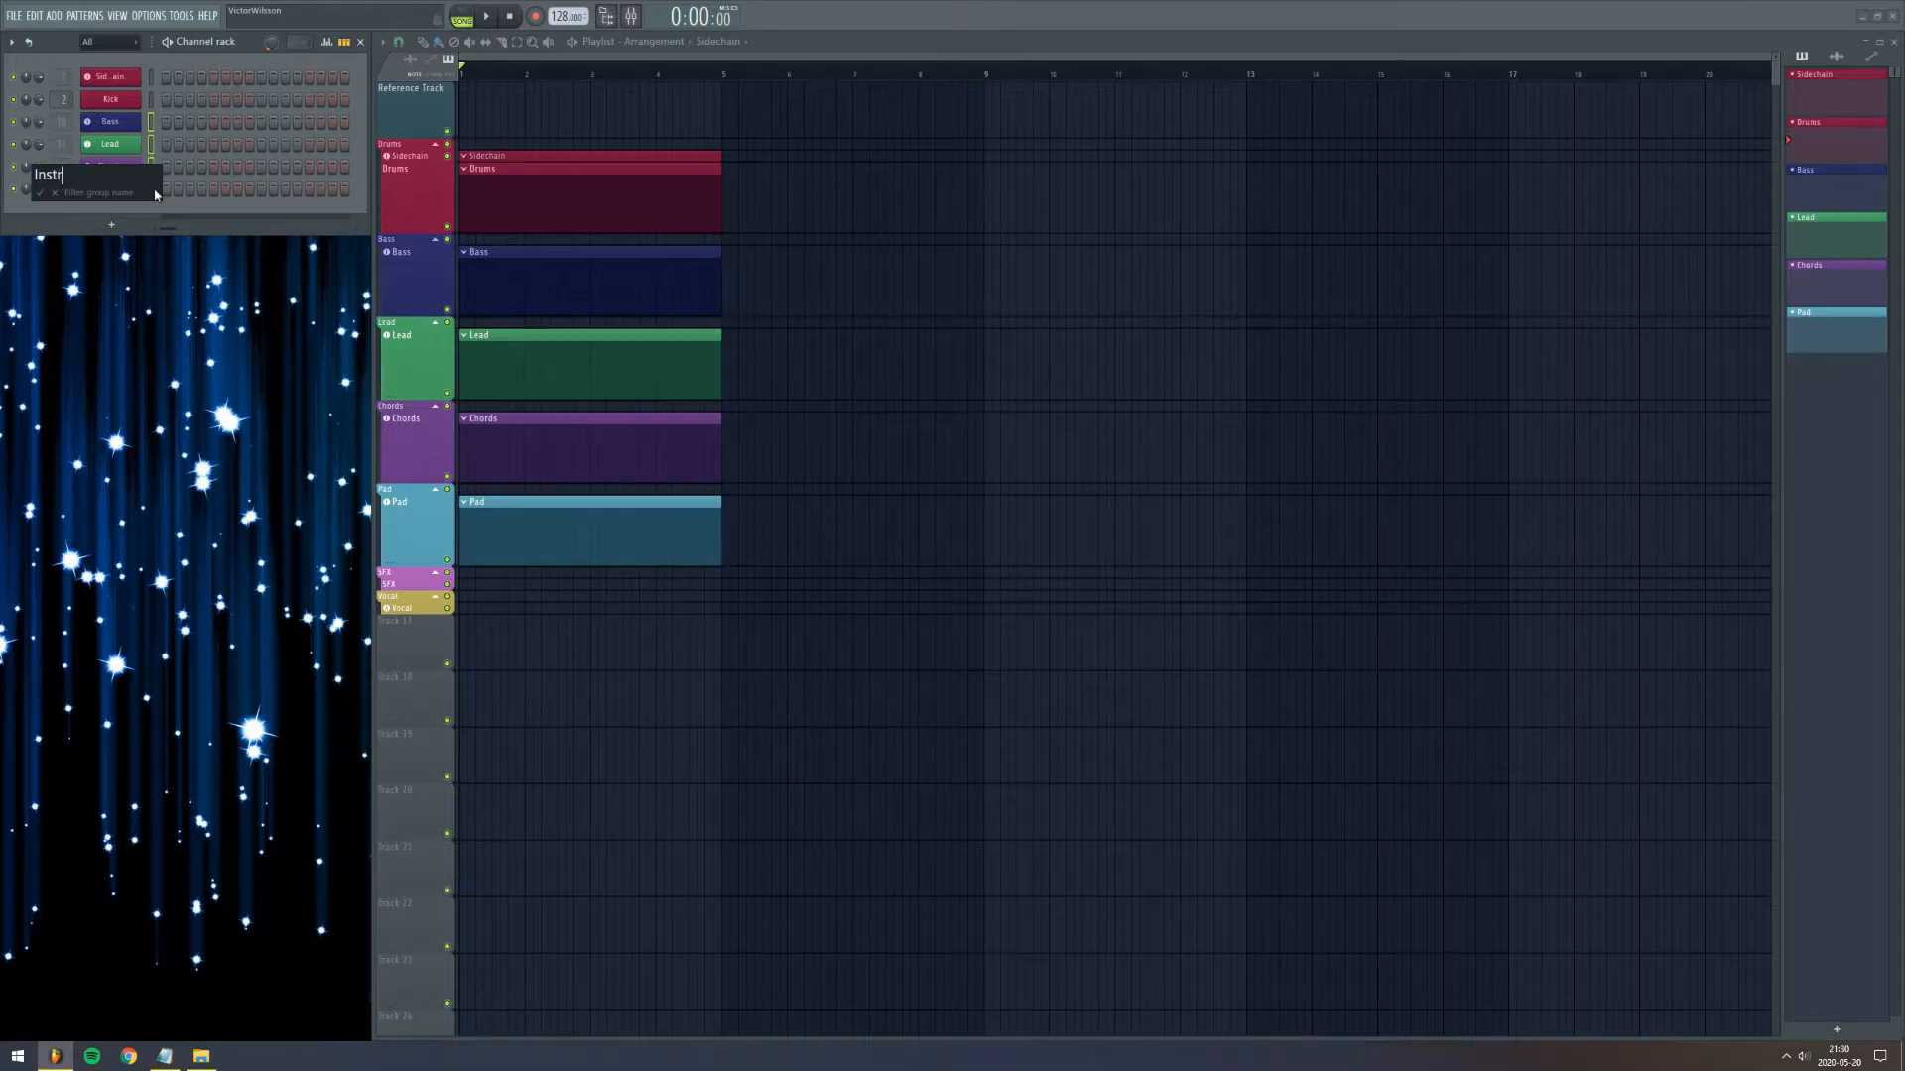
{"action": "type", "text": "ument"}
{"action": "key", "text": "Return"}
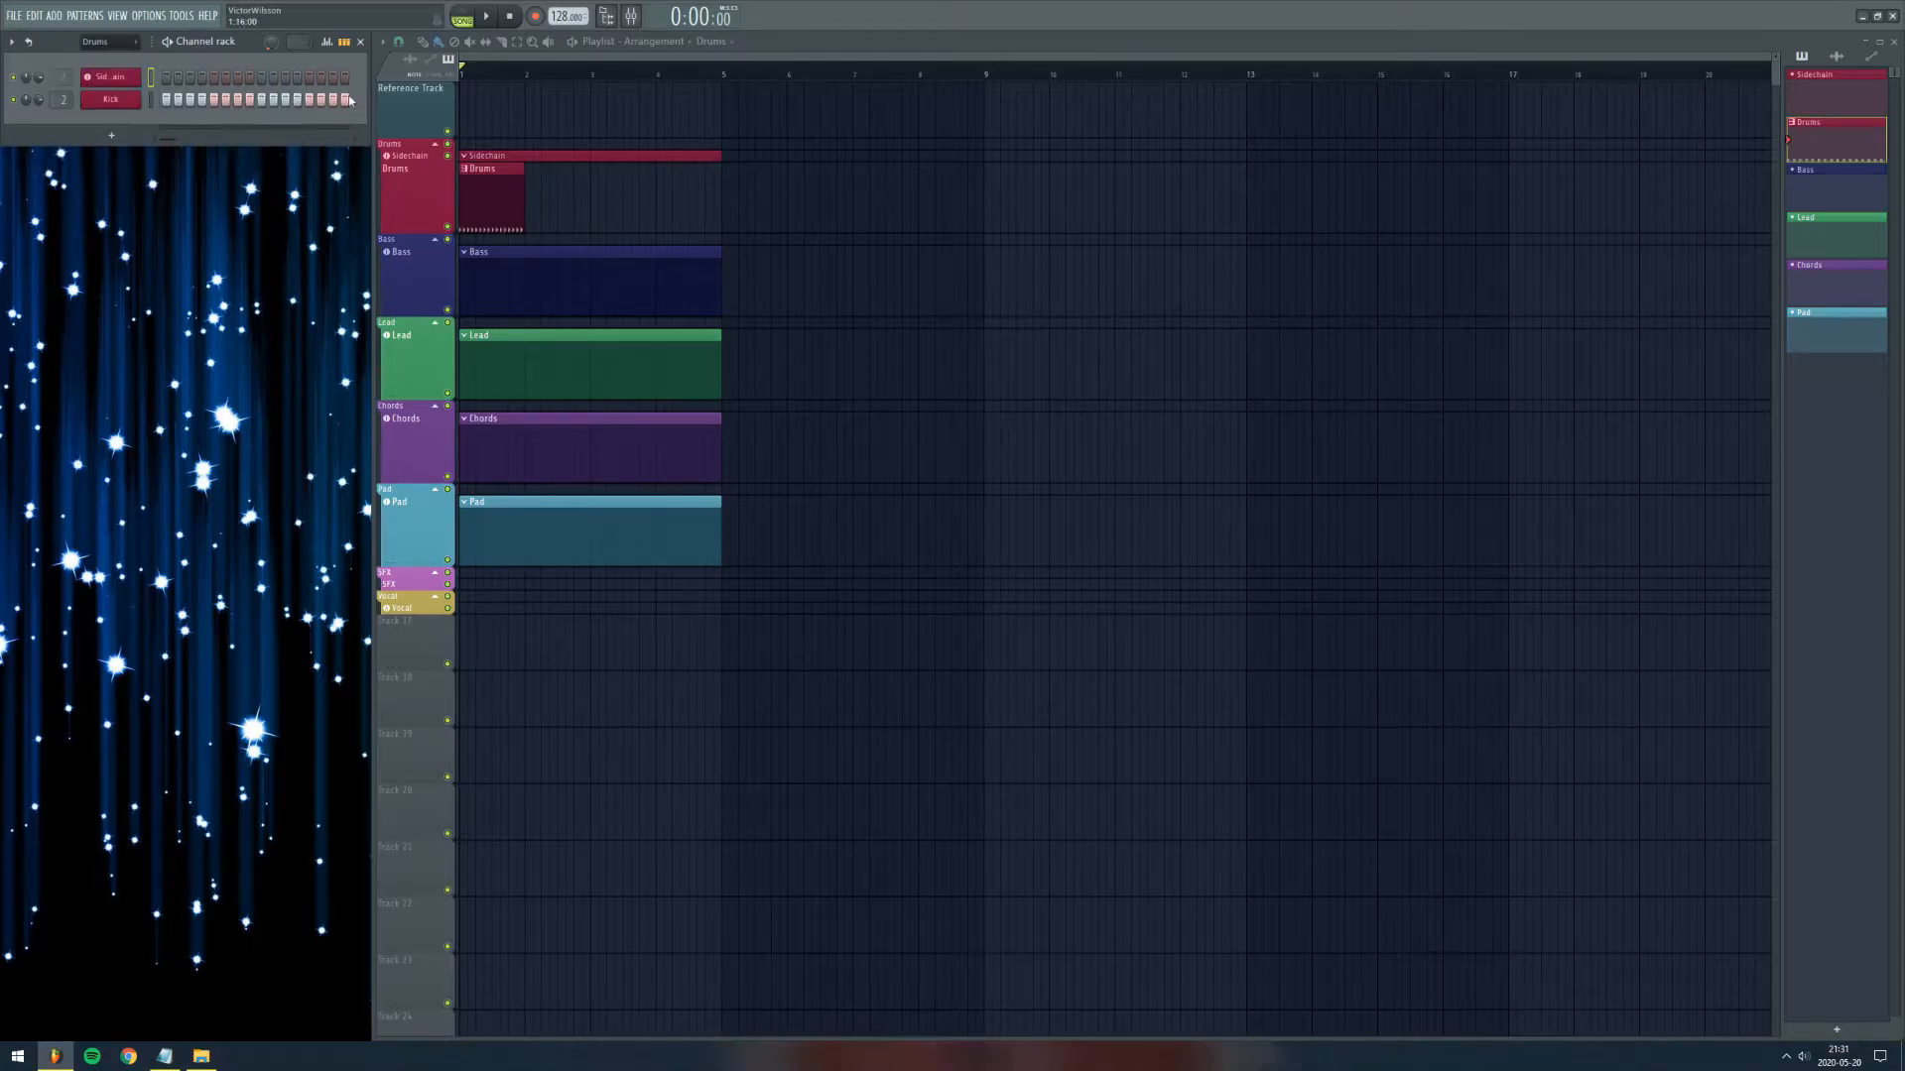
Step: Draw varied velocities for the Kick steps in the channel rack's graph editor and adjust them further in the piano roll
{"action": "left_click", "coordinate": [327, 42]}
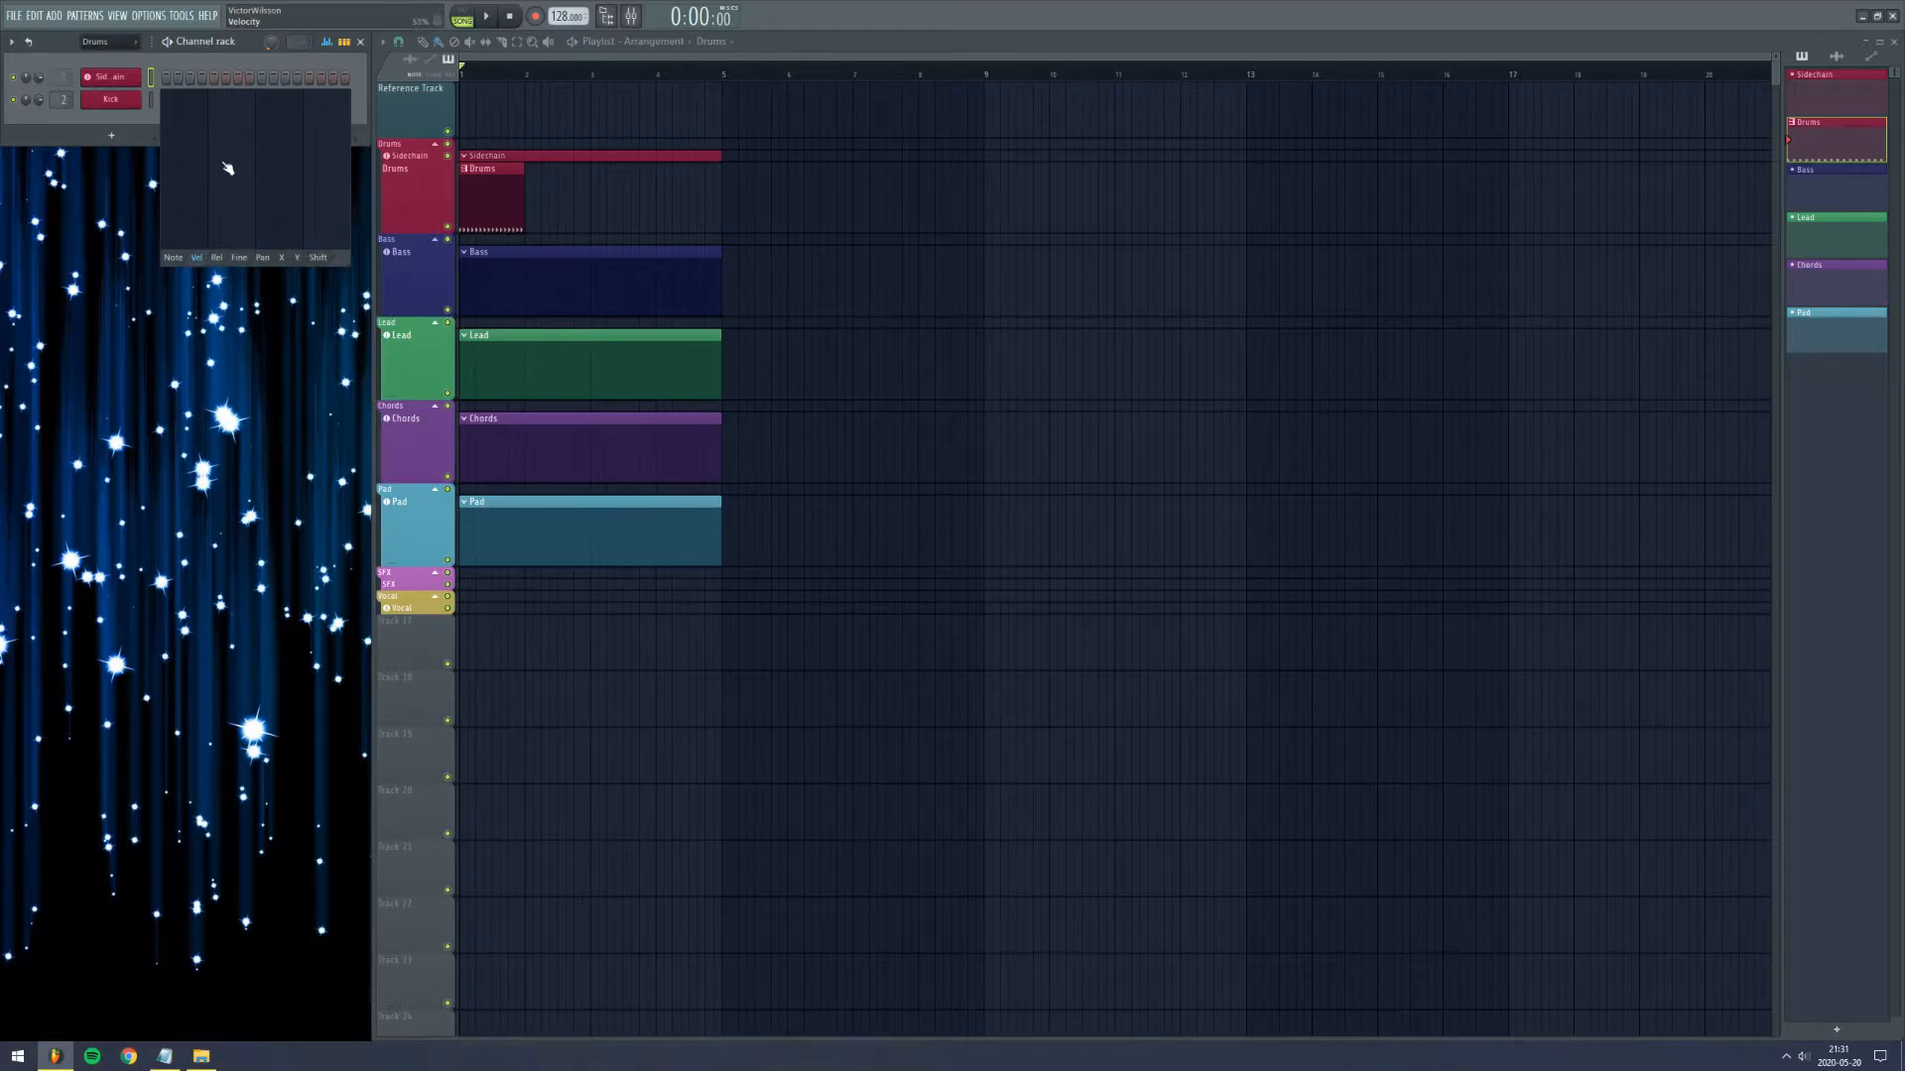
{"action": "left_click", "coordinate": [150, 101]}
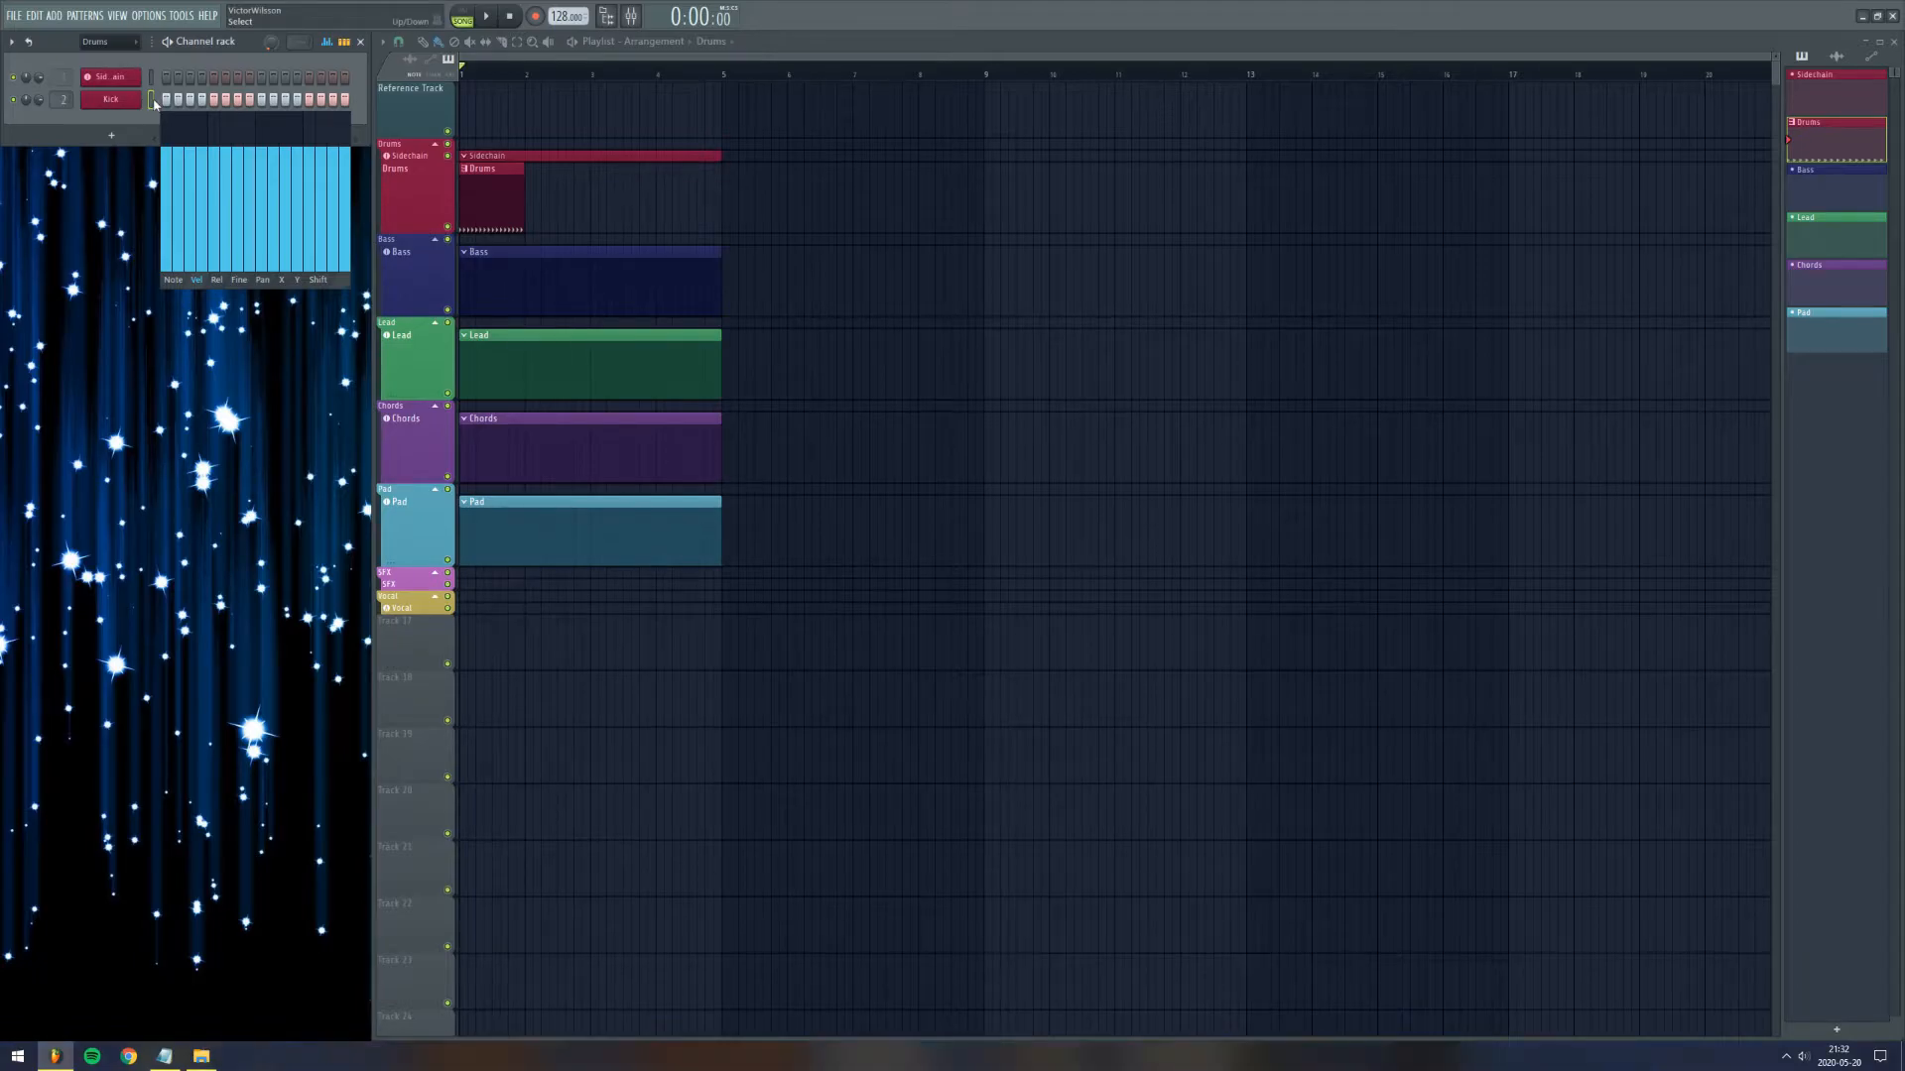
{"action": "left_click", "coordinate": [327, 43]}
{"action": "left_click", "coordinate": [327, 42]}
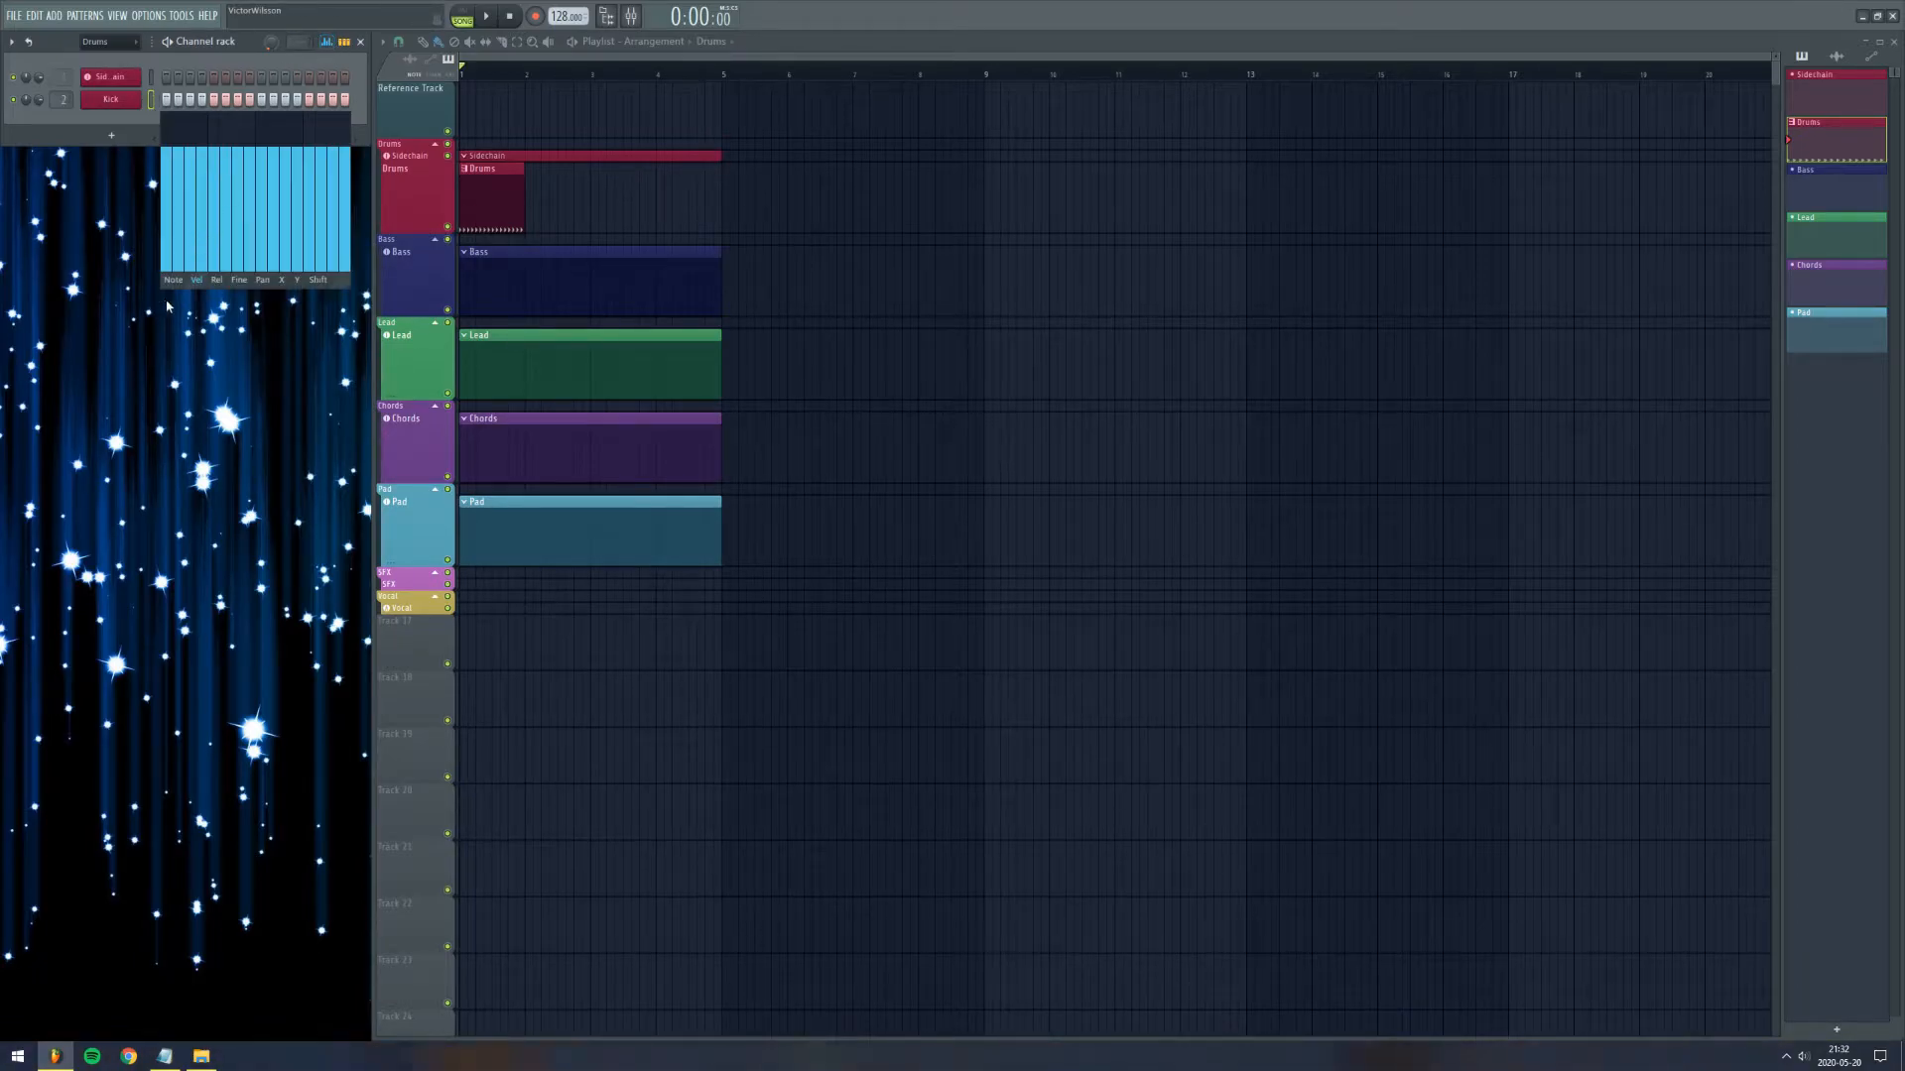
{"action": "mouse_move", "coordinate": [200, 191]}
{"action": "left_mouse_down"}
{"action": "mouse_move", "coordinate": [174, 208]}
{"action": "mouse_move", "coordinate": [228, 184]}
{"action": "mouse_move", "coordinate": [303, 204]}
{"action": "mouse_move", "coordinate": [341, 189]}
{"action": "mouse_move", "coordinate": [297, 210]}
{"action": "mouse_move", "coordinate": [236, 203]}
{"action": "mouse_move", "coordinate": [334, 180]}
{"action": "mouse_move", "coordinate": [347, 196]}
{"action": "left_mouse_up"}
{"action": "right_click", "coordinate": [923, 511]}
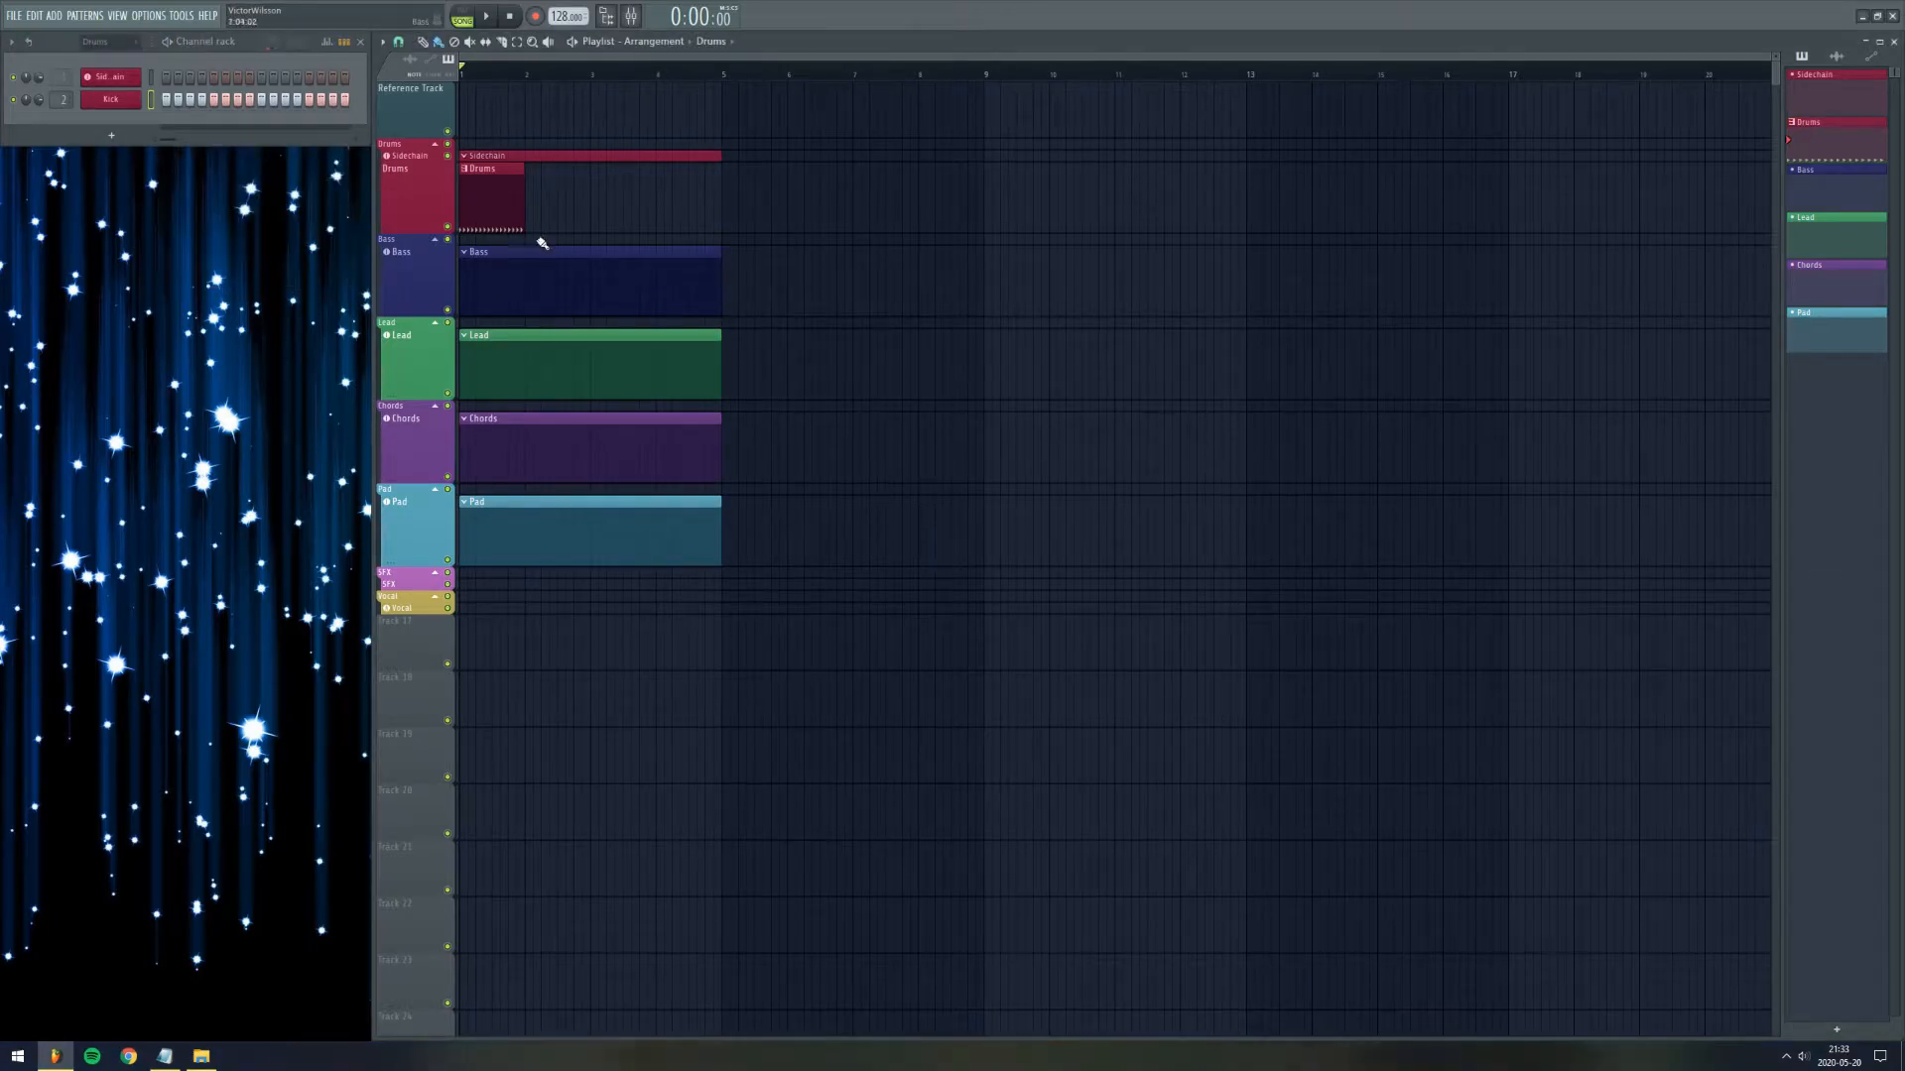
{"action": "double_click", "coordinate": [483, 200]}
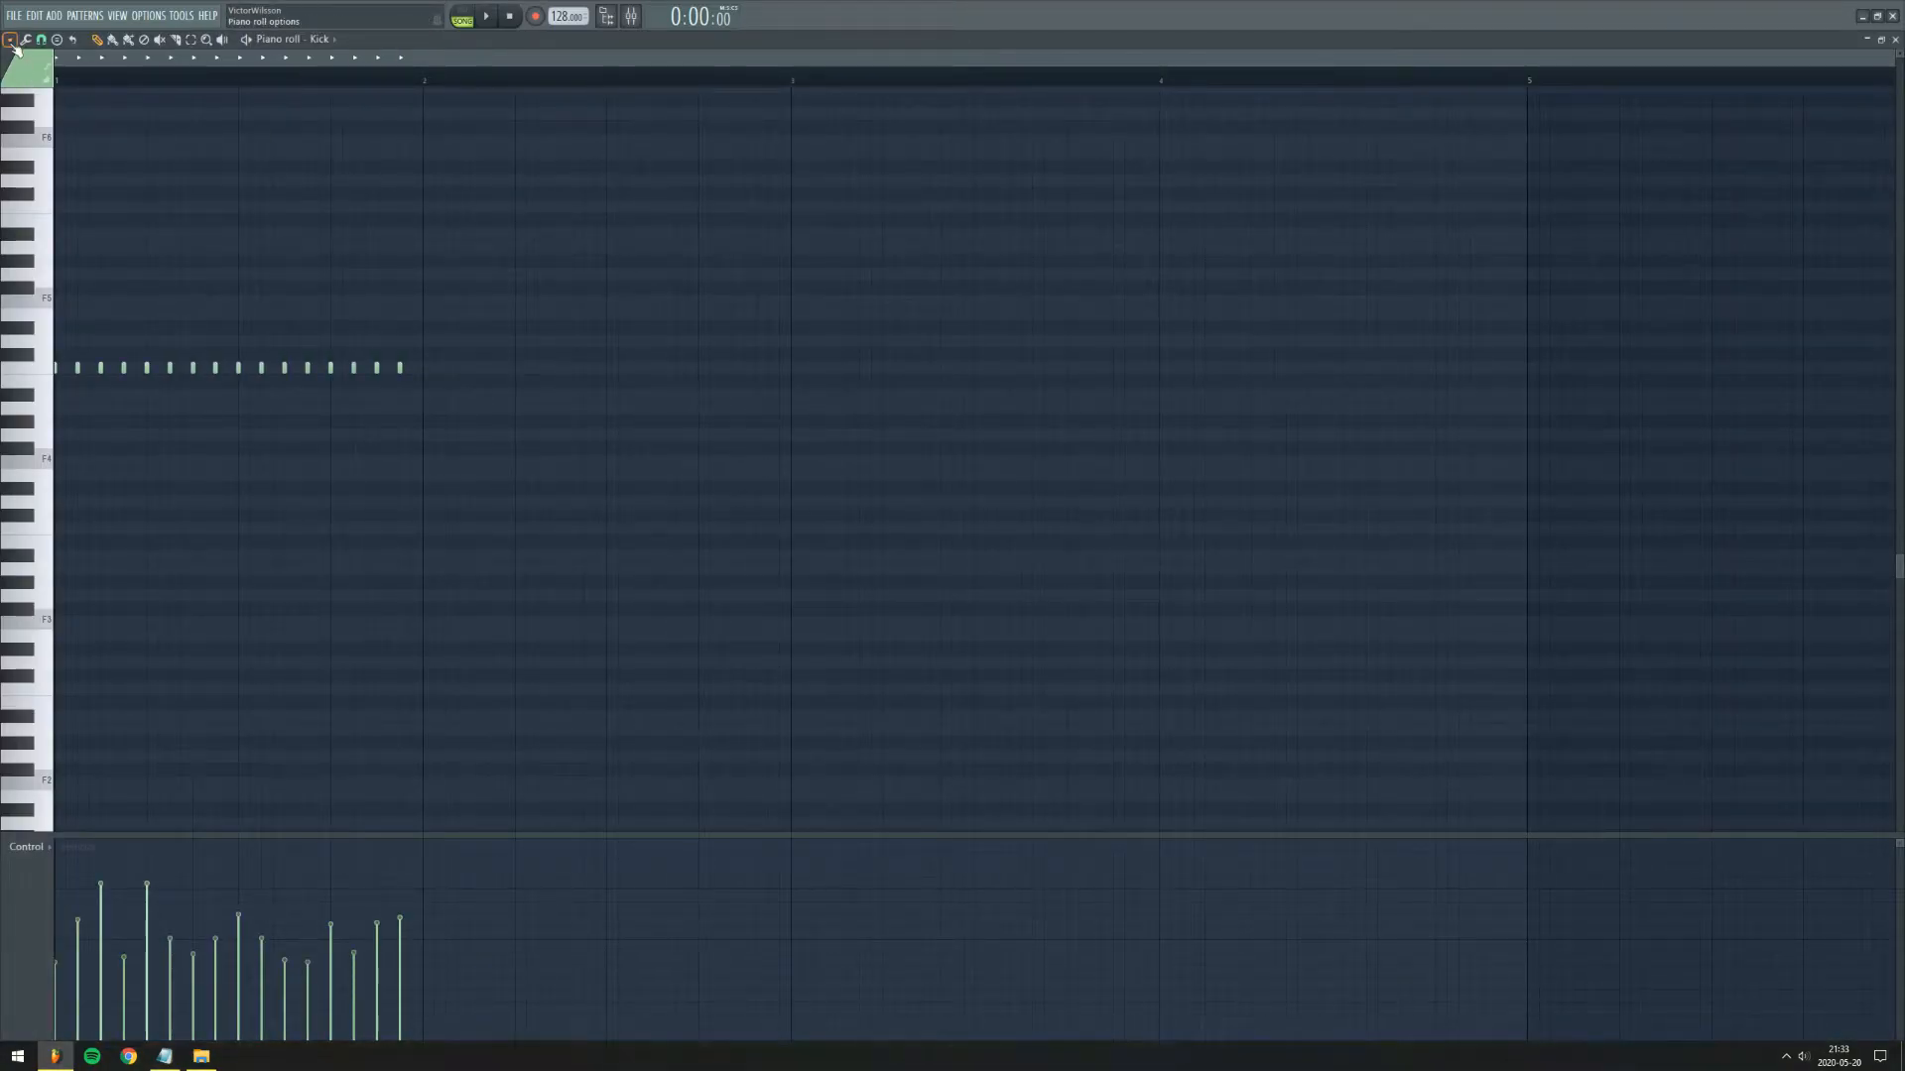
{"action": "mouse_move", "coordinate": [312, 977]}
{"action": "left_mouse_down"}
{"action": "mouse_move", "coordinate": [217, 1032]}
{"action": "mouse_move", "coordinate": [5, 970]}
{"action": "mouse_move", "coordinate": [589, 958]}
{"action": "mouse_move", "coordinate": [825, 867]}
{"action": "left_mouse_up"}
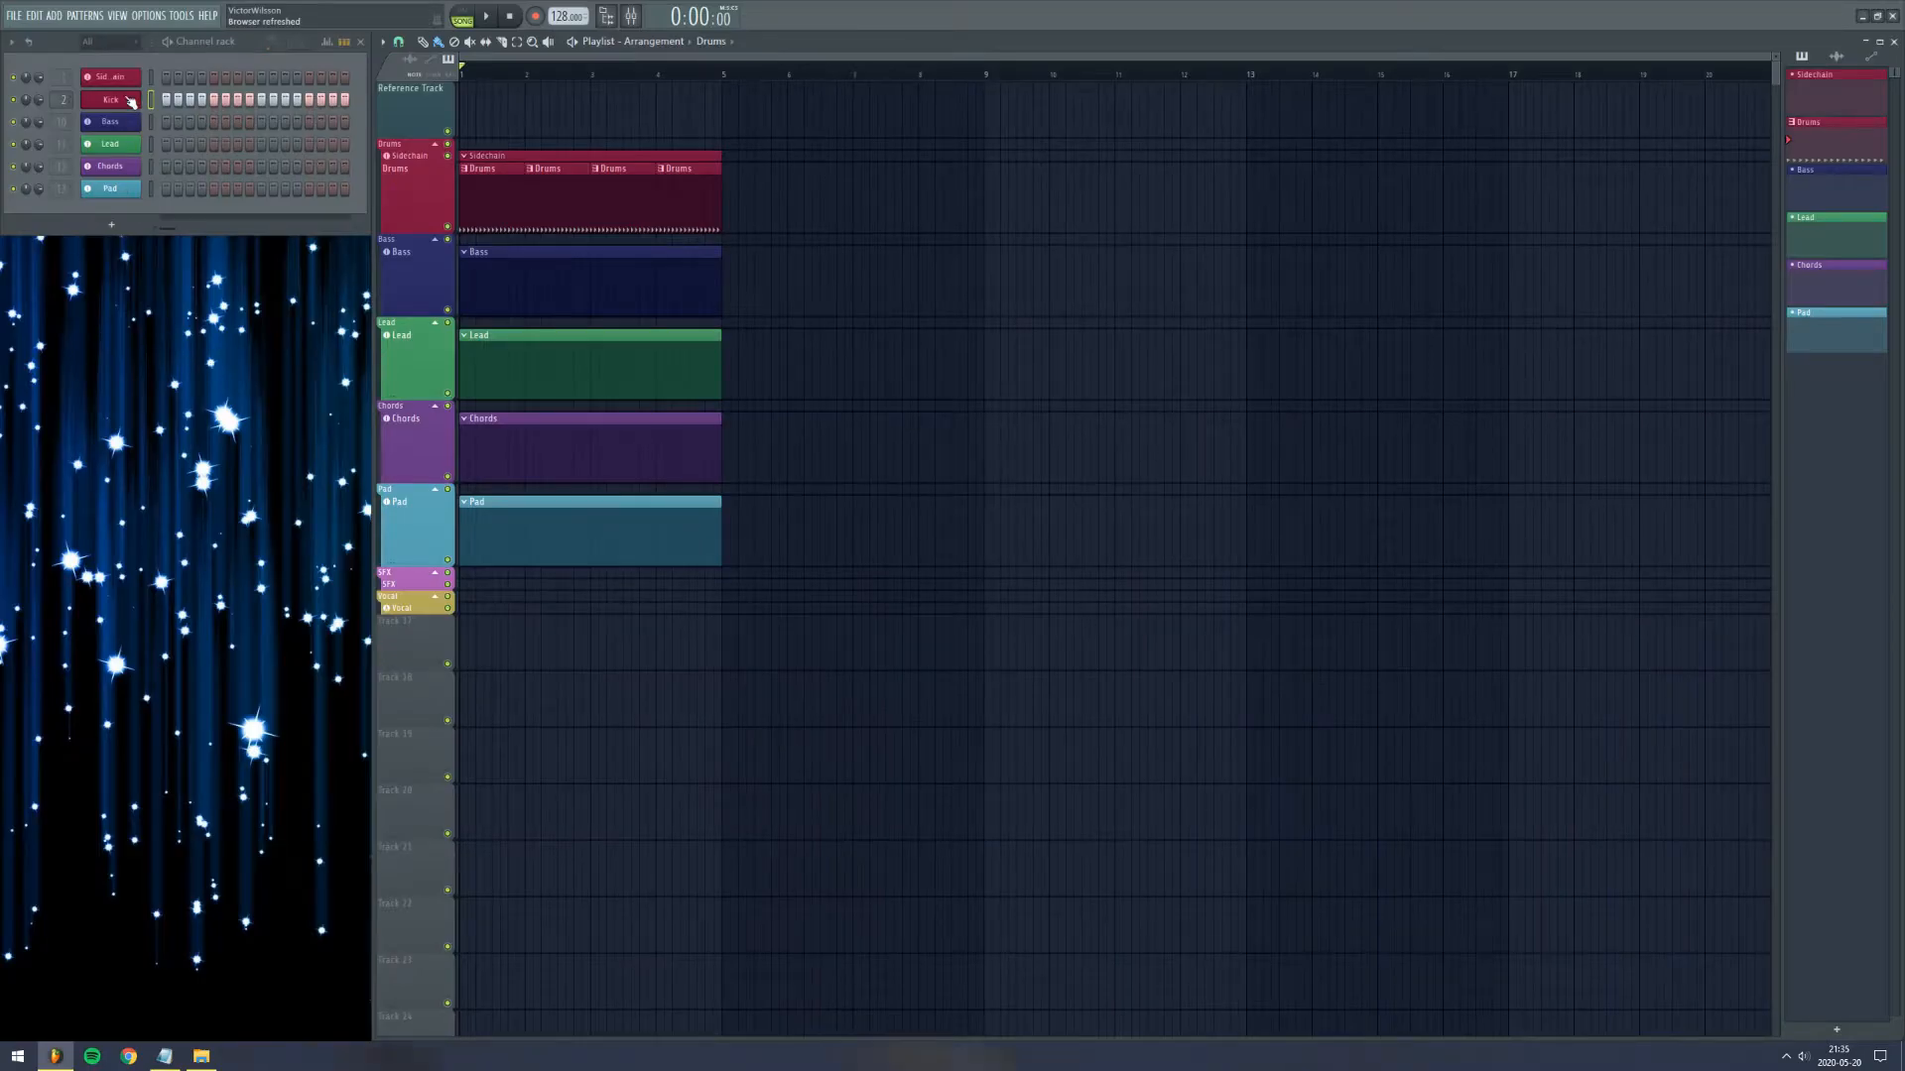
Step: Open the Kick channel's sampler settings, adjust its quick fade-out during playback, and tweak the sample start
{"action": "left_click", "coordinate": [131, 100]}
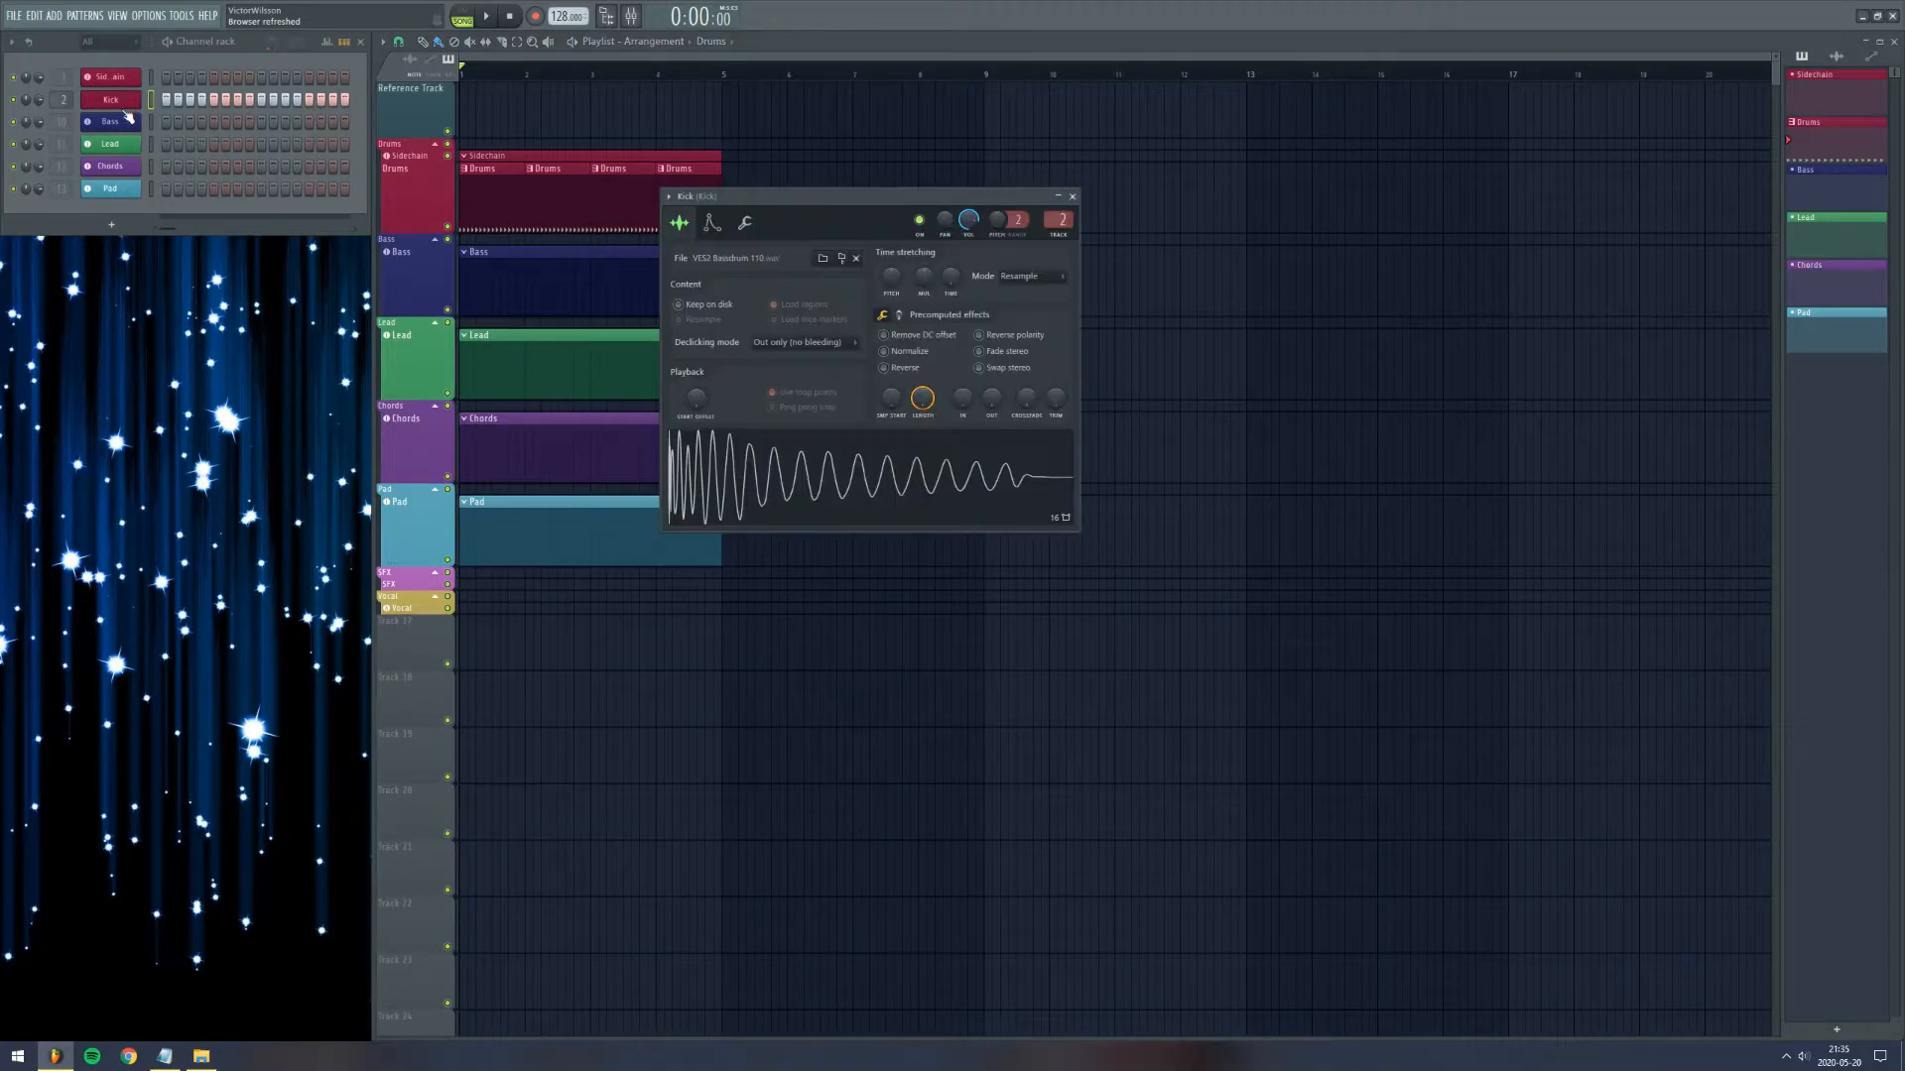
{"action": "left_click_drag", "start_coordinate": [993, 400], "coordinate": [993, 310]}
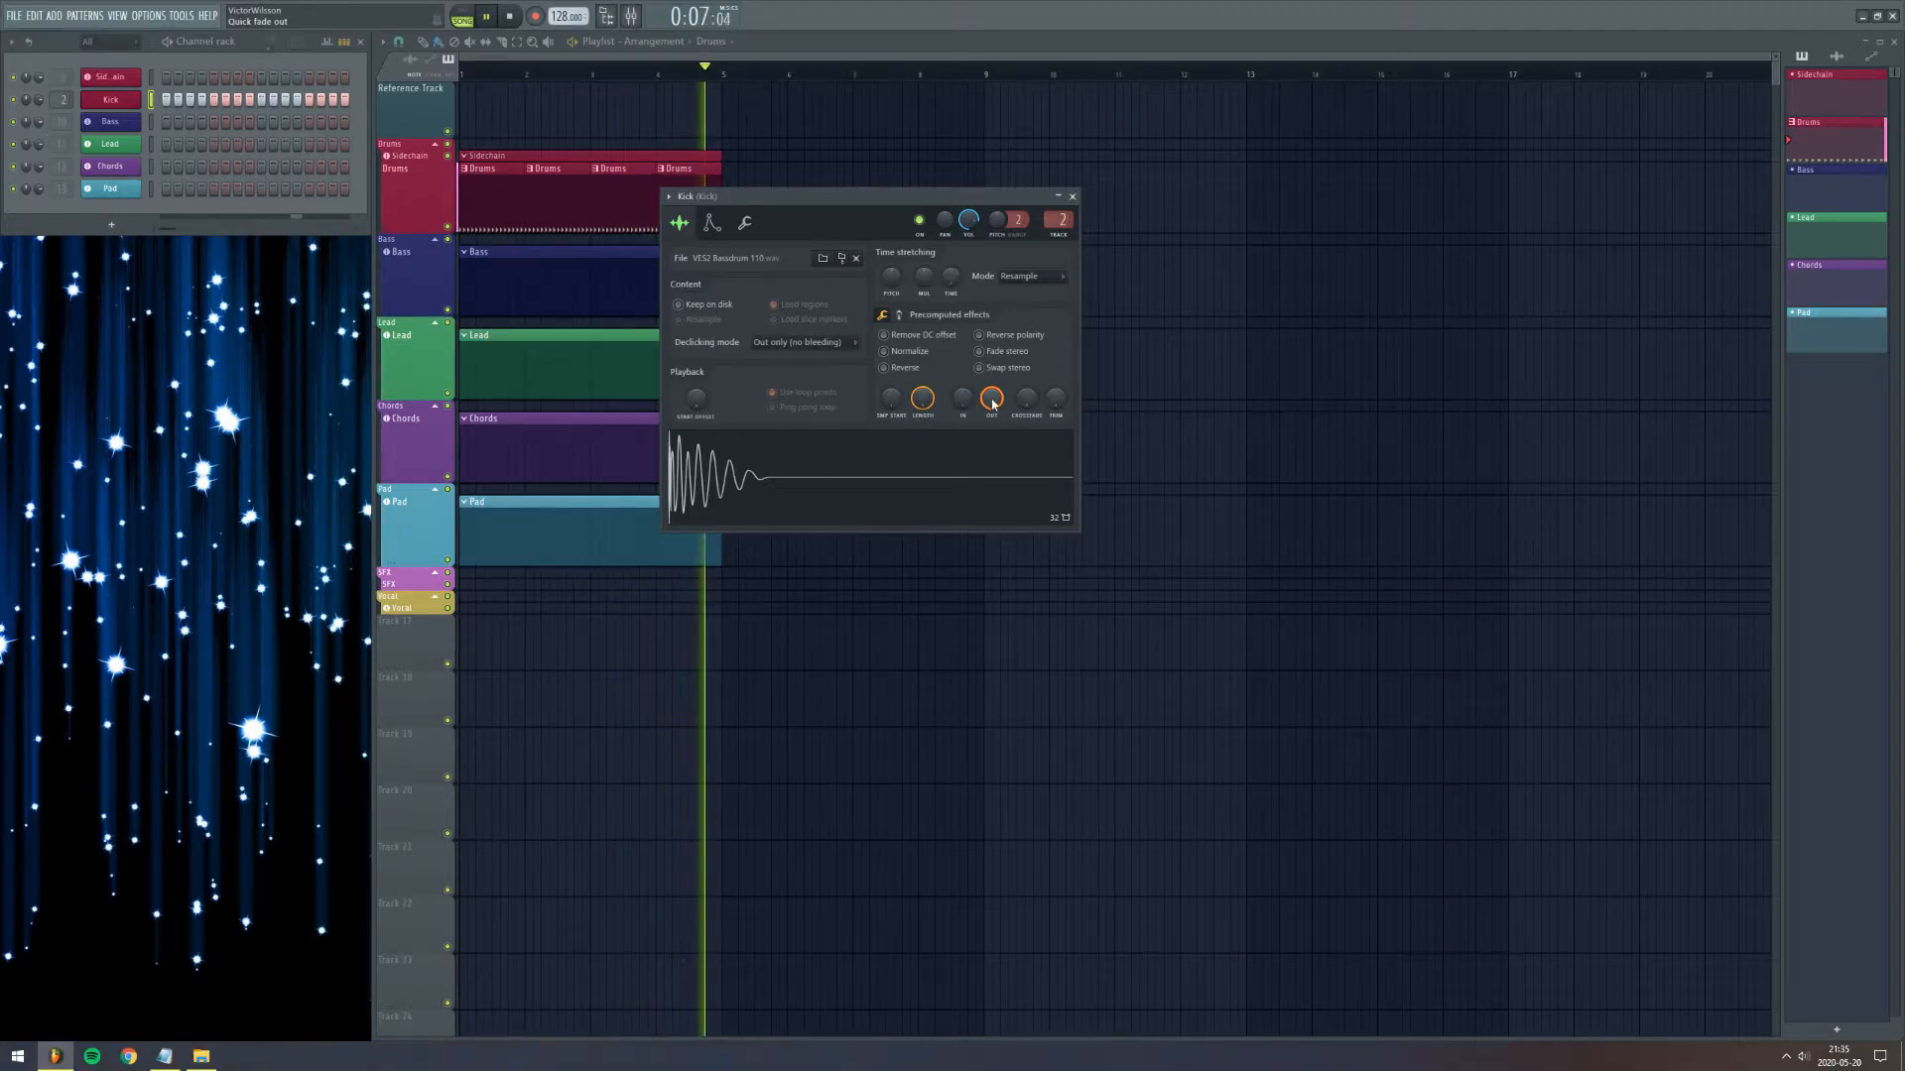
{"action": "left_click_drag", "start_coordinate": [993, 403], "coordinate": [993, 496]}
{"action": "key", "text": "space"}
{"action": "mouse_move", "coordinate": [891, 397]}
{"action": "left_mouse_down"}
{"action": "mouse_move", "coordinate": [891, 357]}
{"action": "mouse_move", "coordinate": [891, 407]}
{"action": "left_mouse_up"}
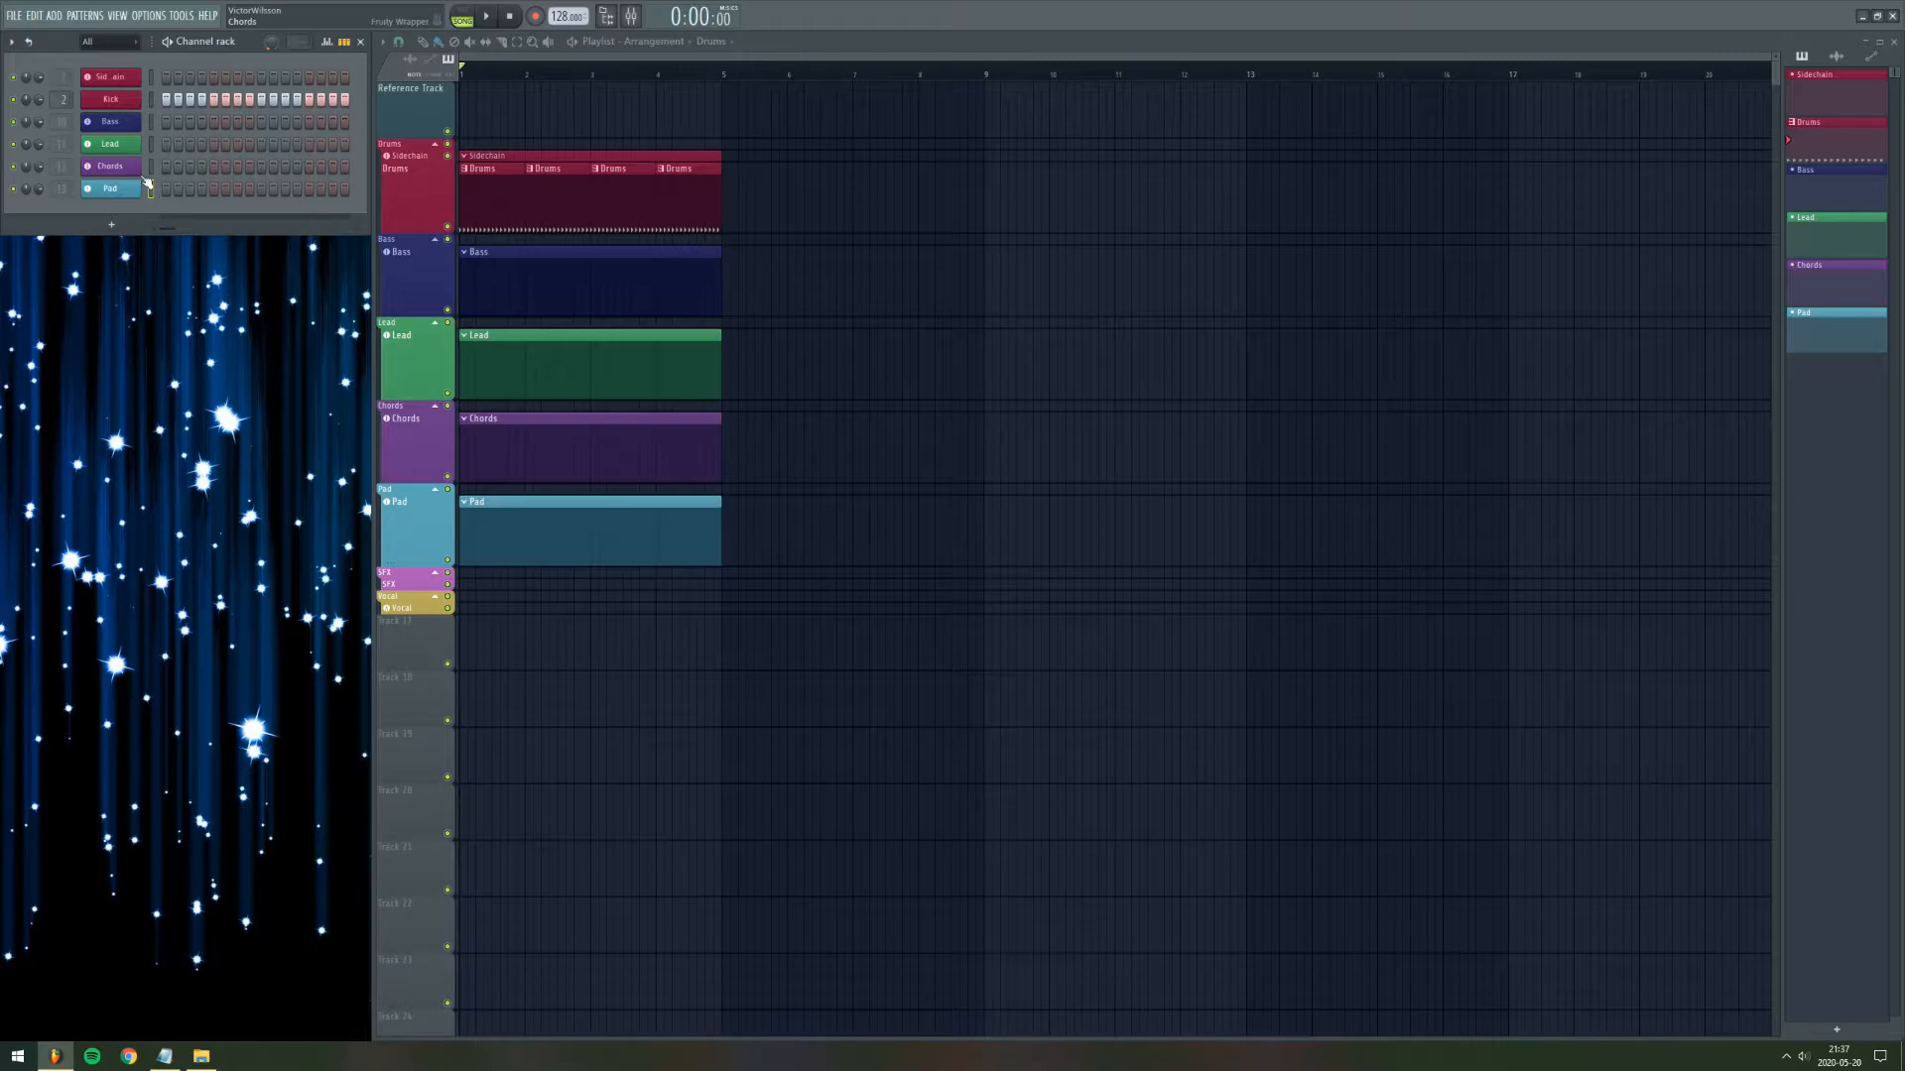
Step: Run the macro that selects unused channels and try to delete the selected channels
{"action": "left_click", "coordinate": [180, 16]}
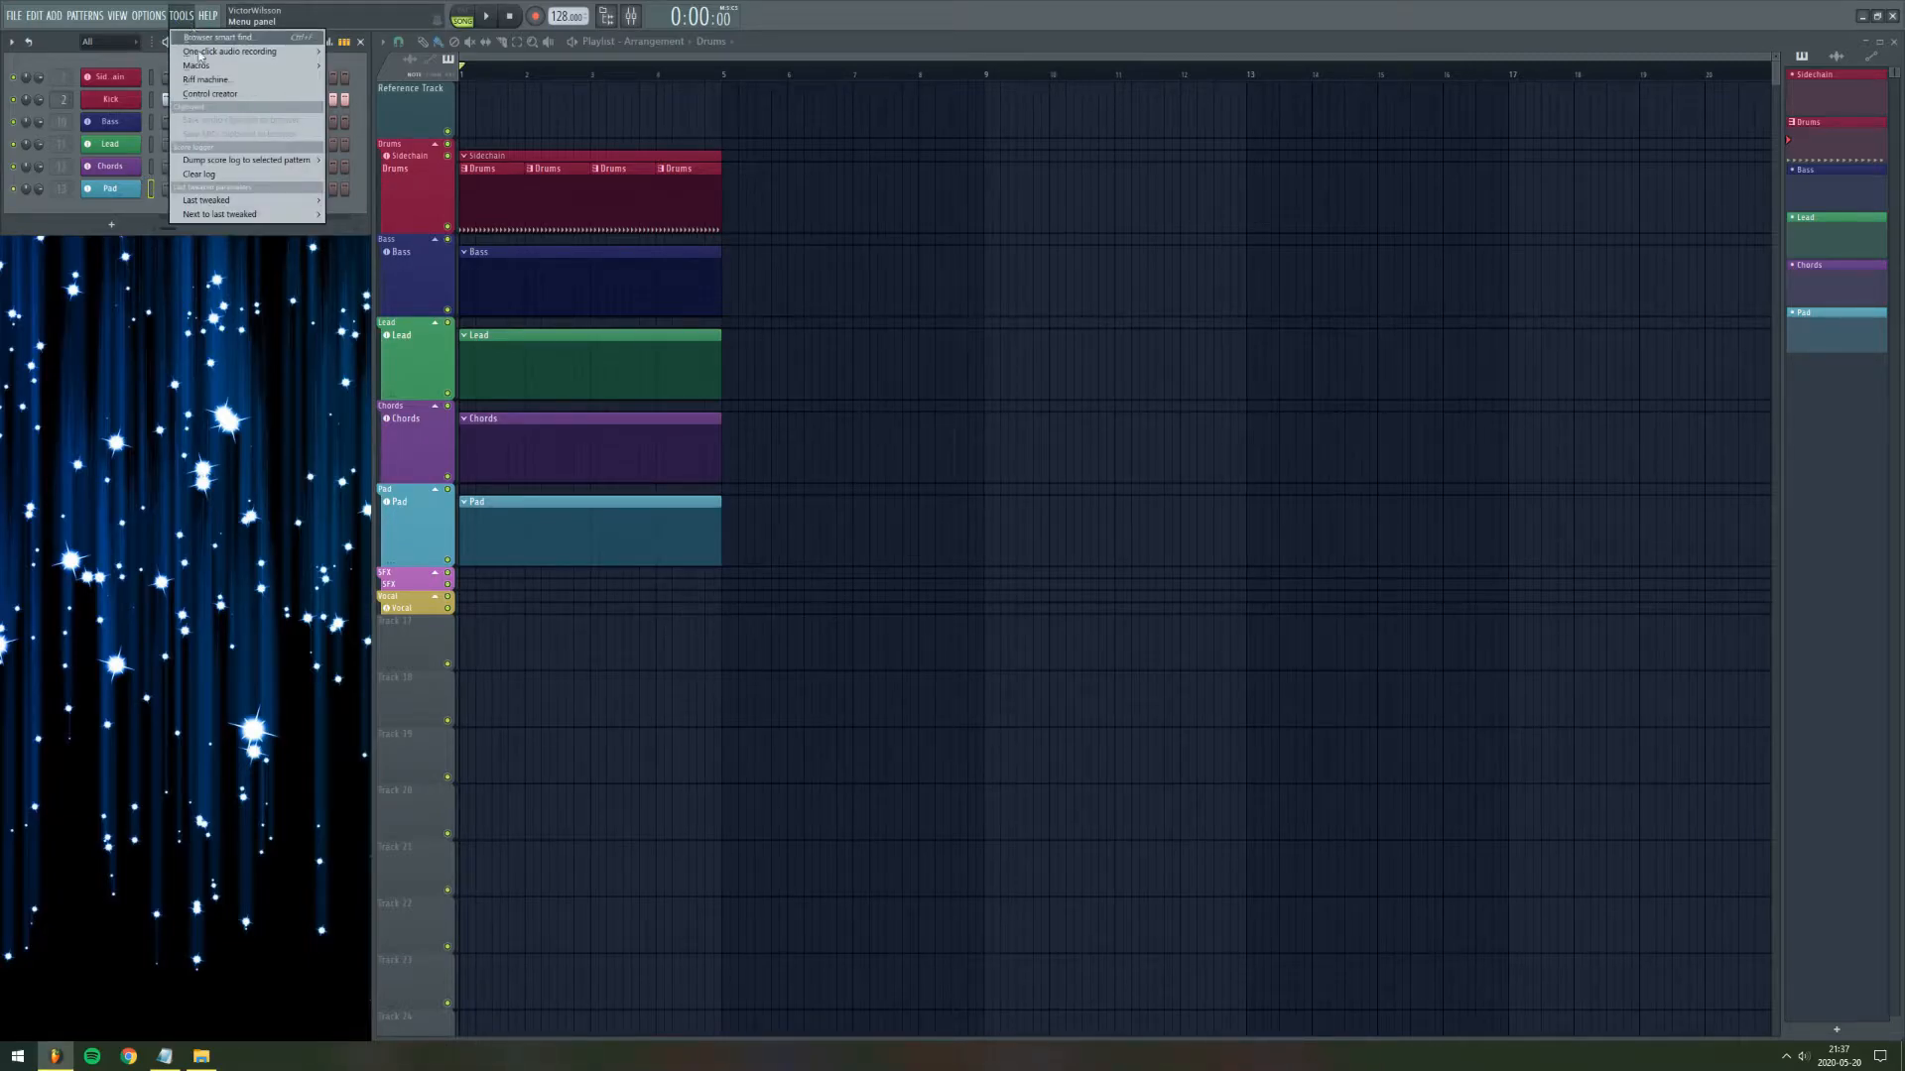
{"action": "mouse_move", "coordinate": [206, 68]}
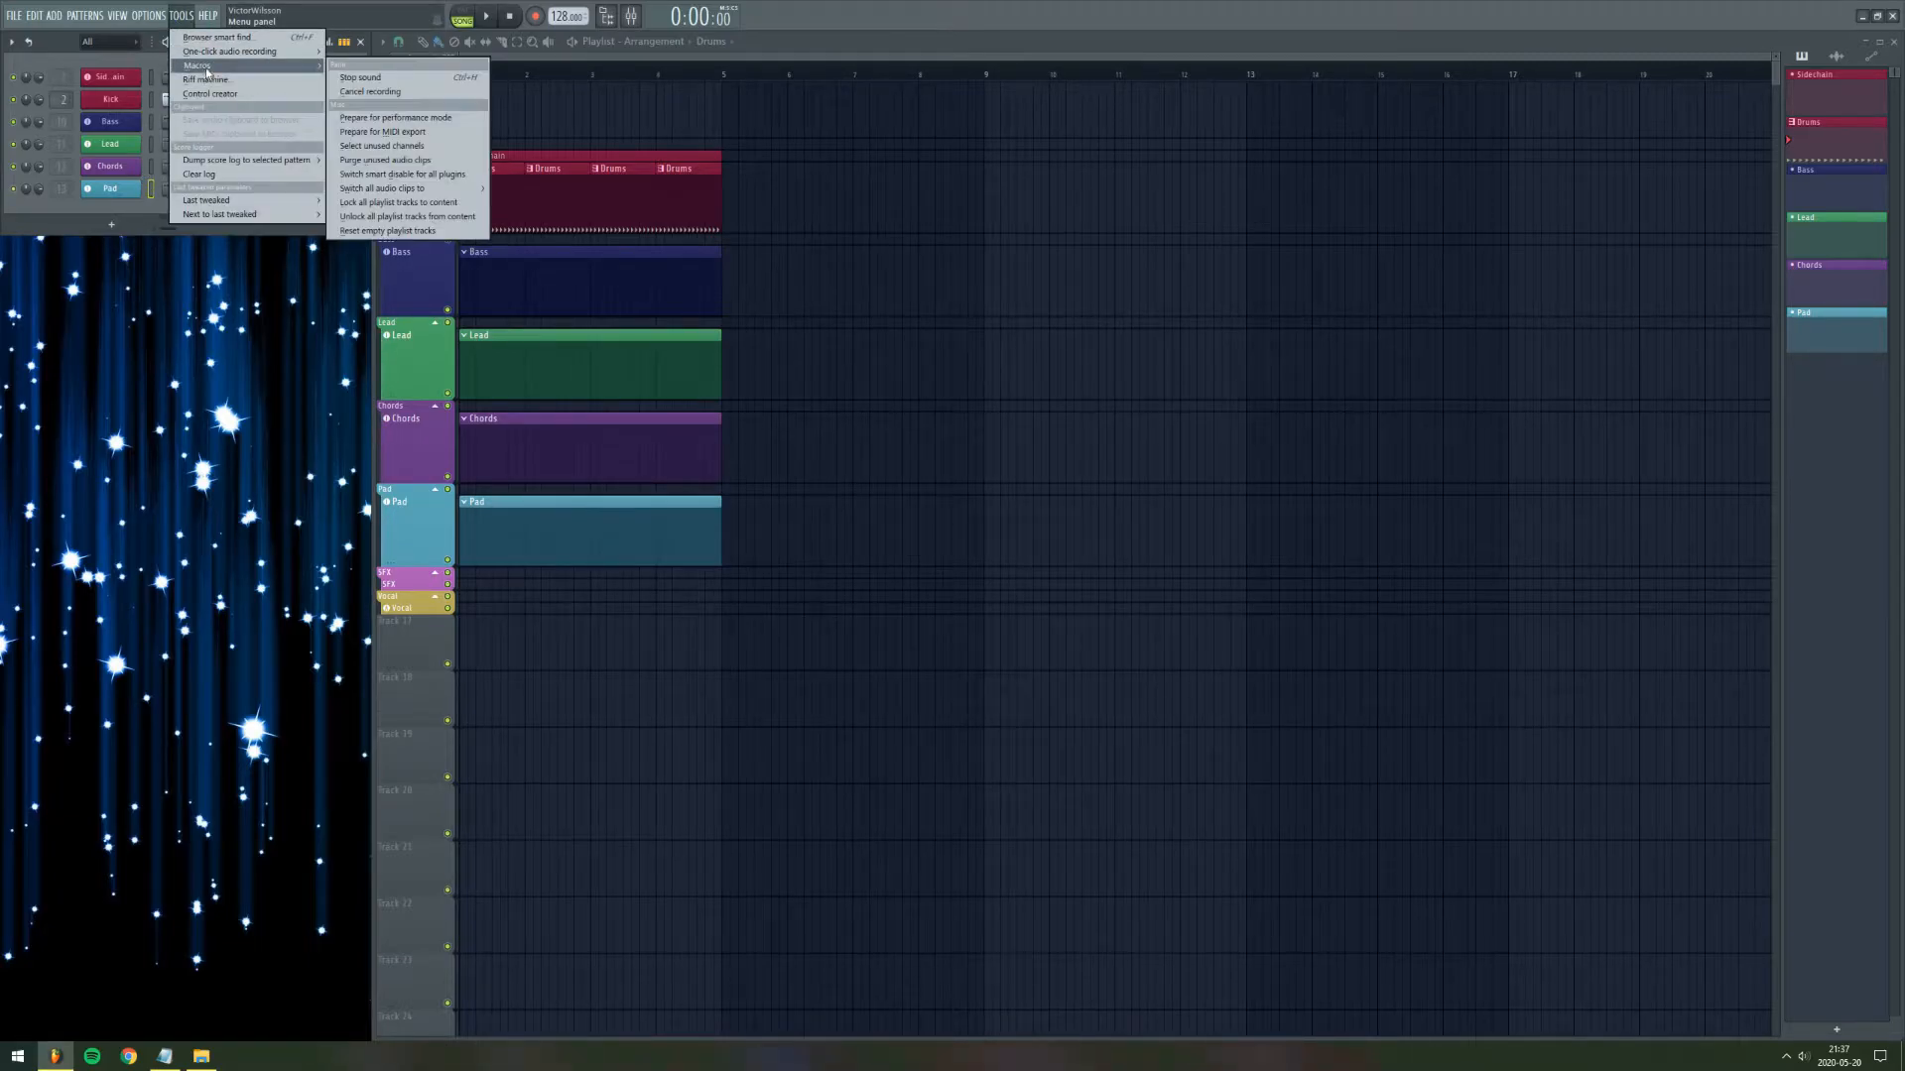
{"action": "left_click", "coordinate": [442, 149]}
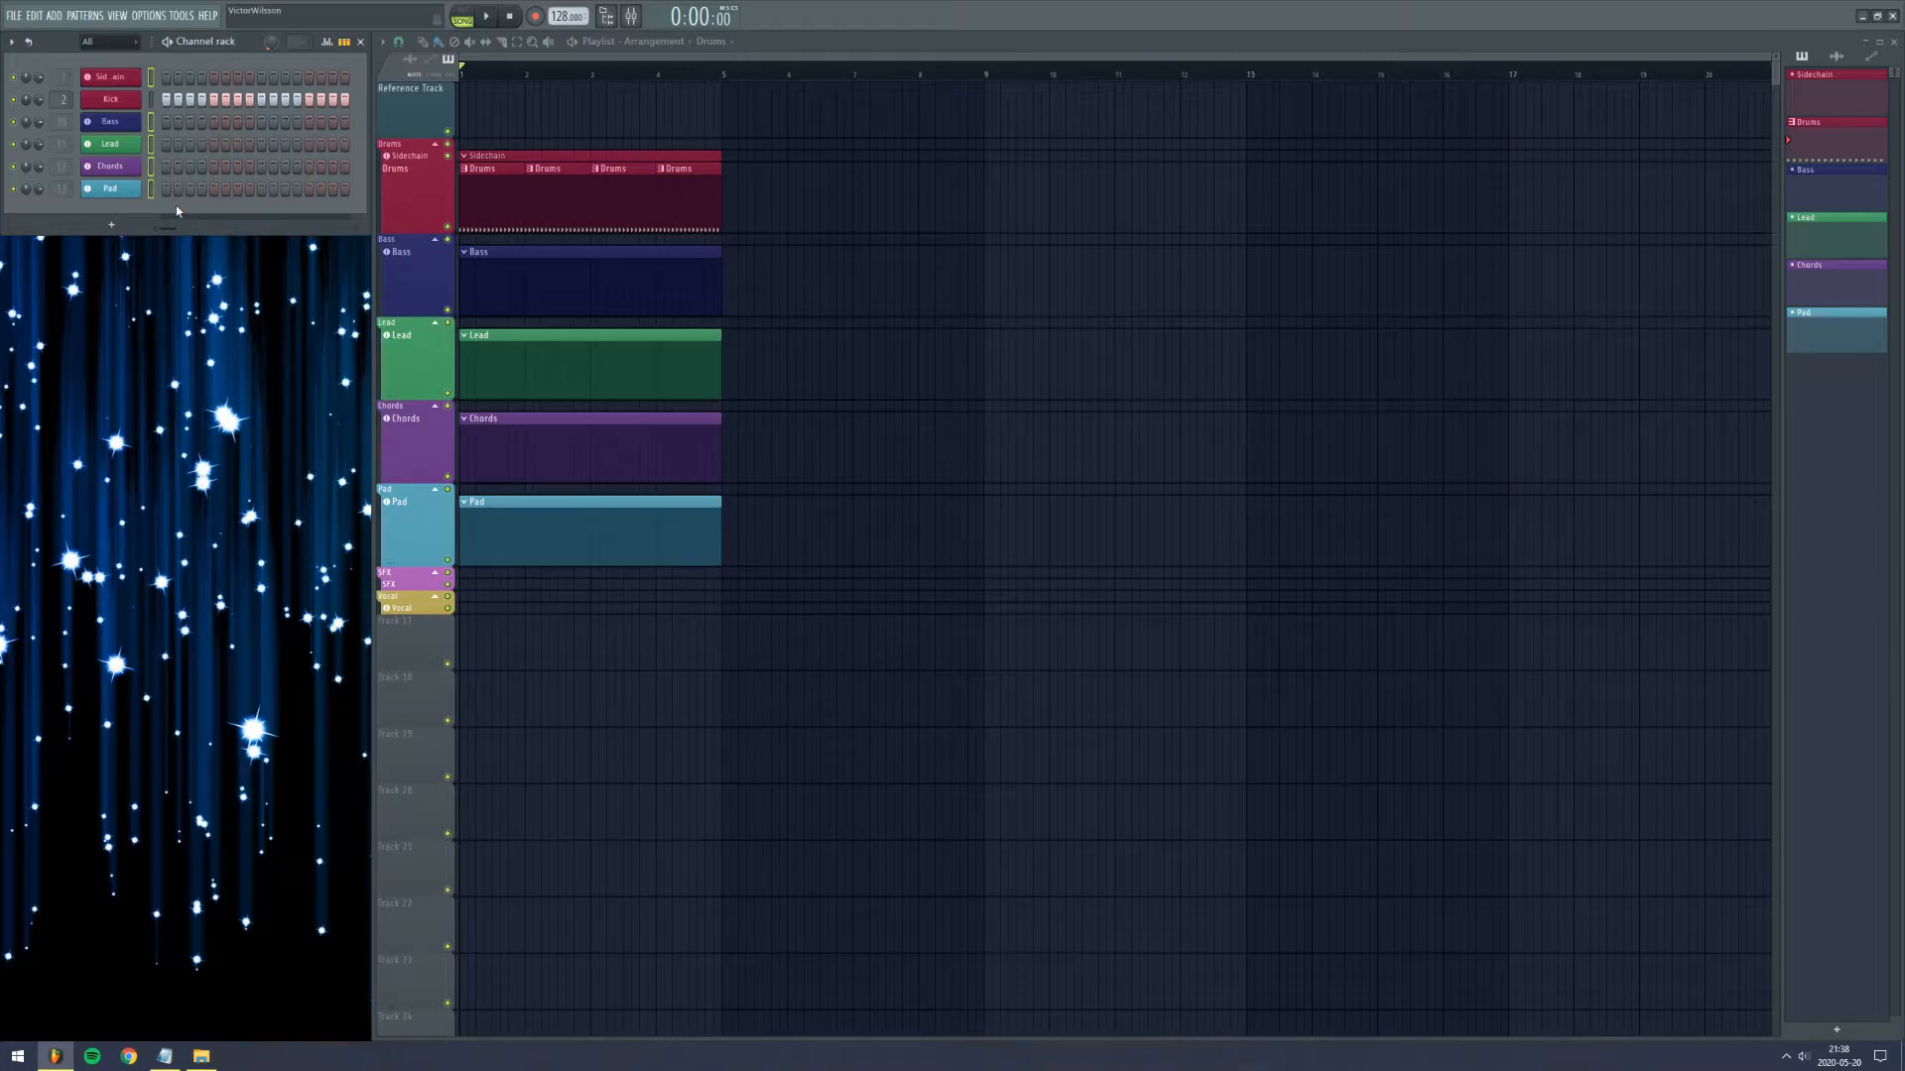
{"action": "key", "text": "alt+Delete"}
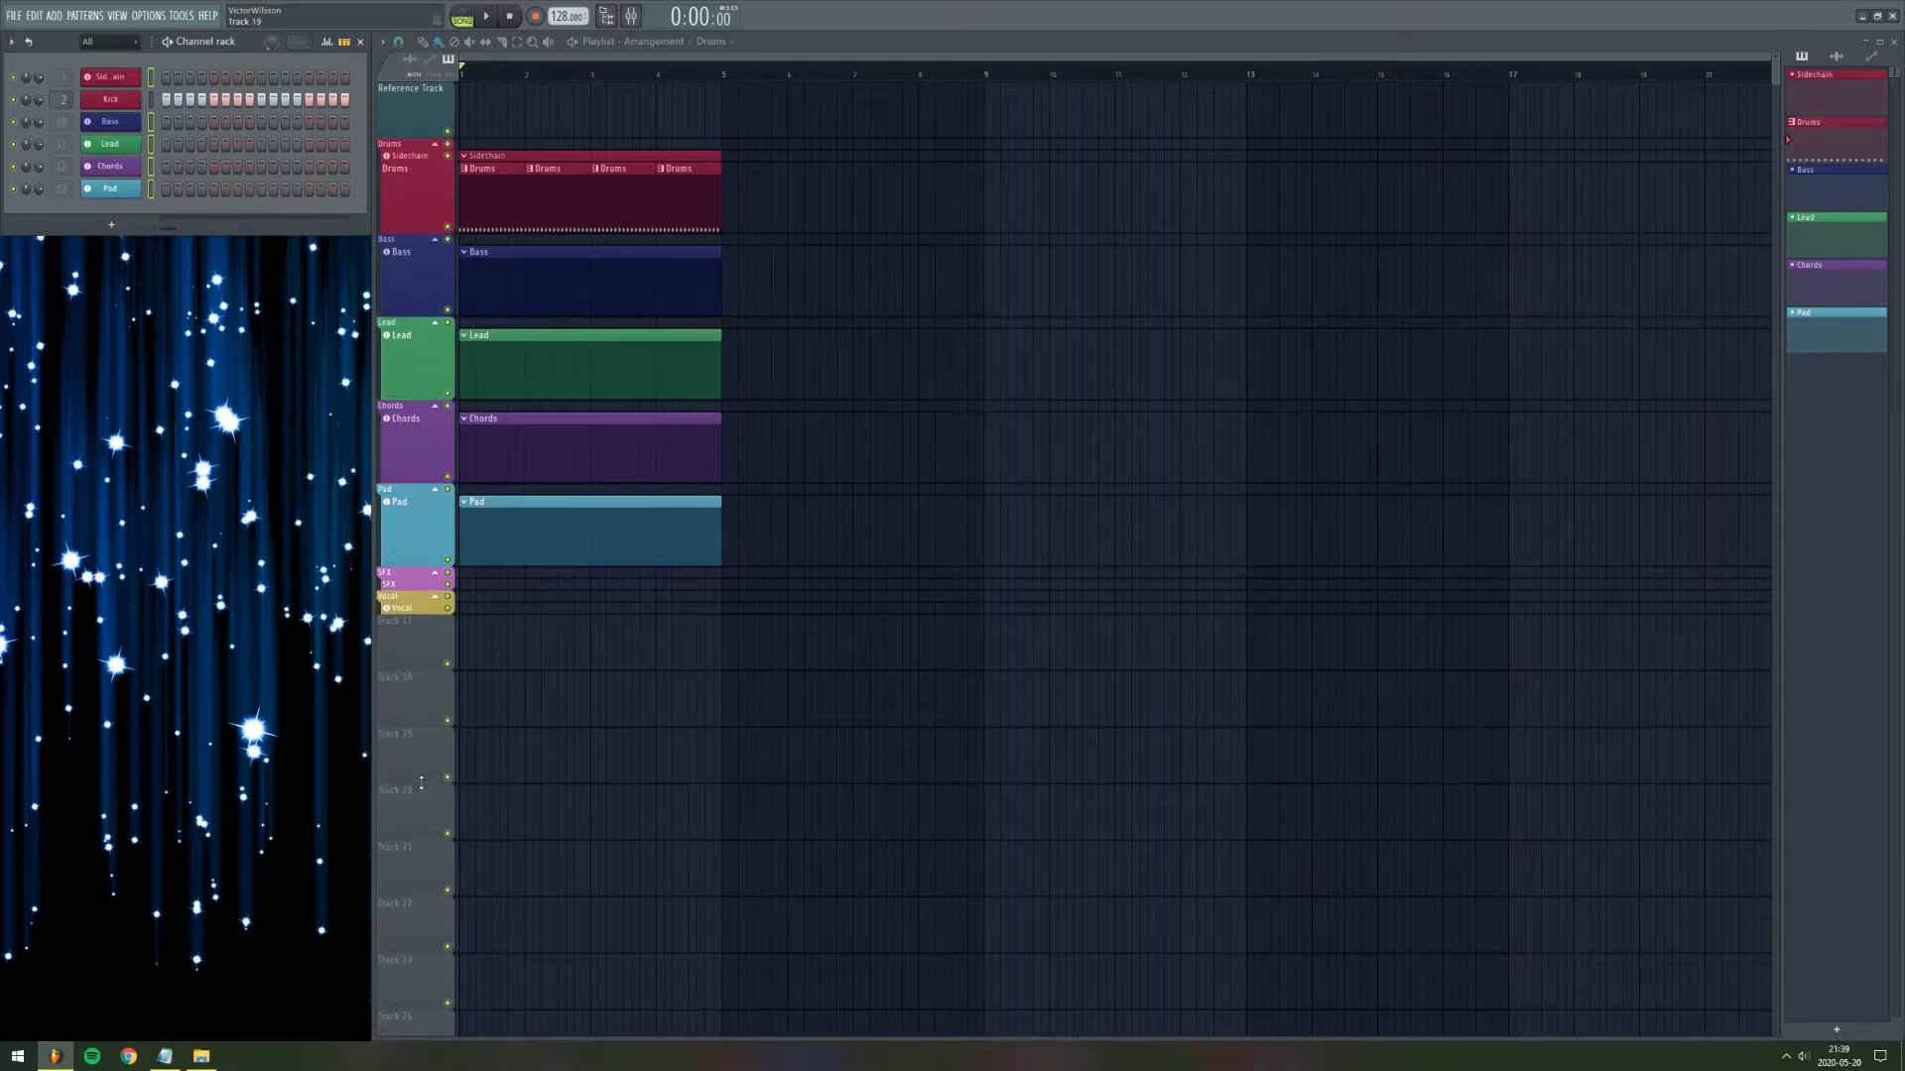
Step: Resize playlist Track 19 to slightly taller and group Track 20 with the track above
{"action": "left_click_drag", "start_coordinate": [422, 783], "coordinate": [420, 605]}
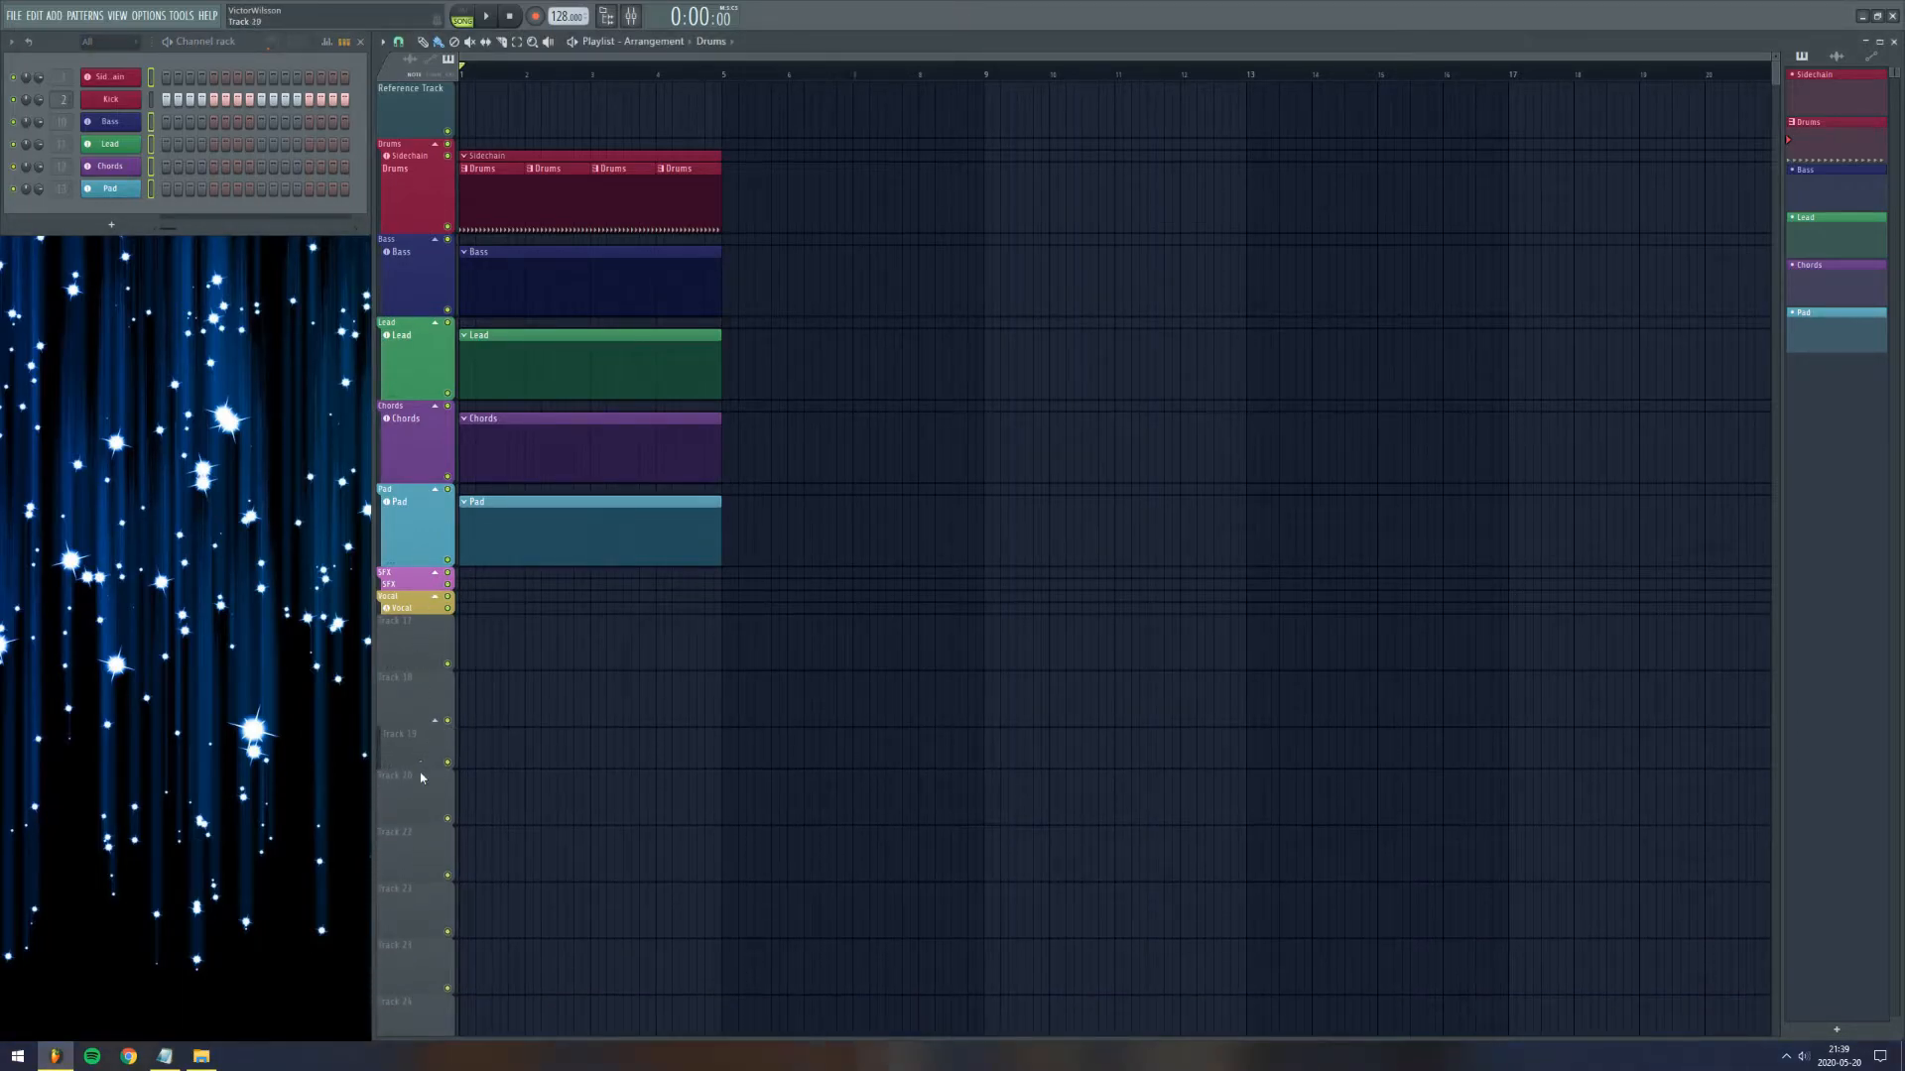
{"action": "left_click_drag", "start_coordinate": [422, 771], "coordinate": [423, 792]}
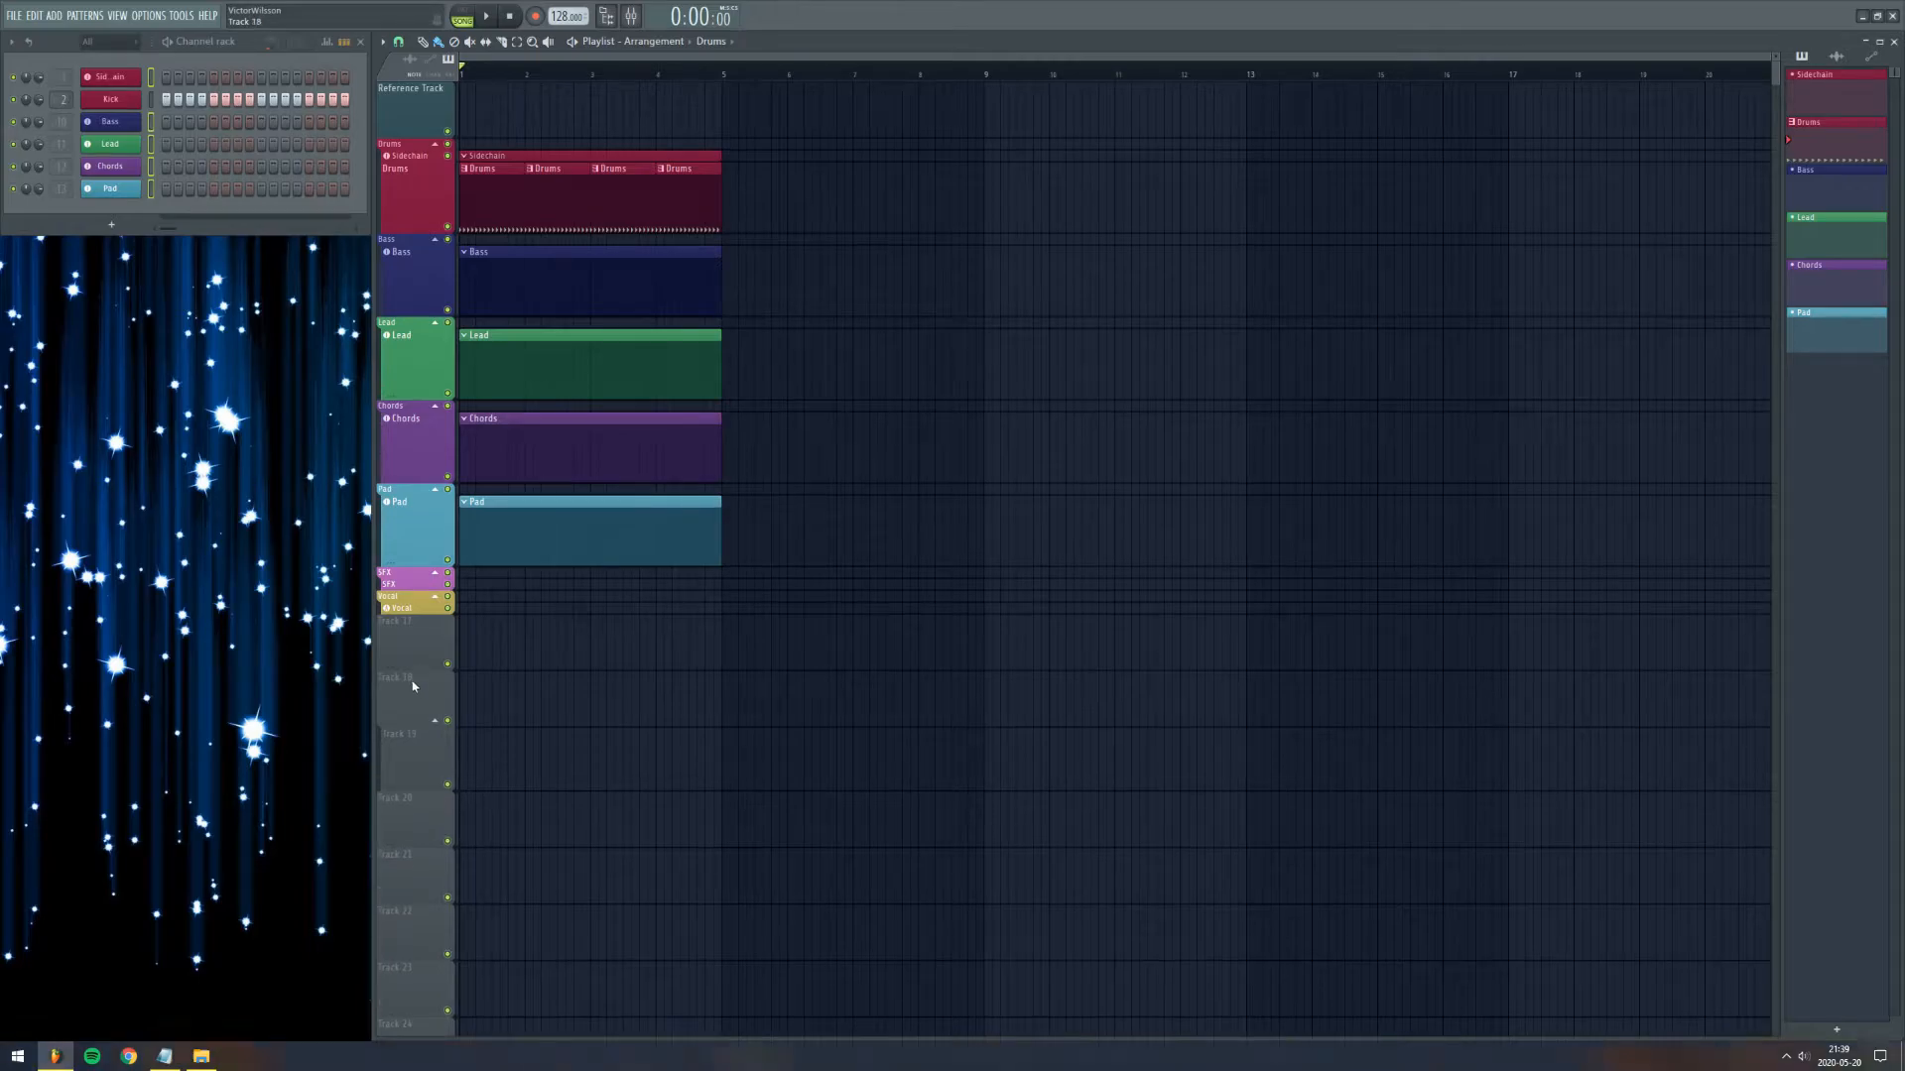
{"action": "right_click", "coordinate": [416, 825]}
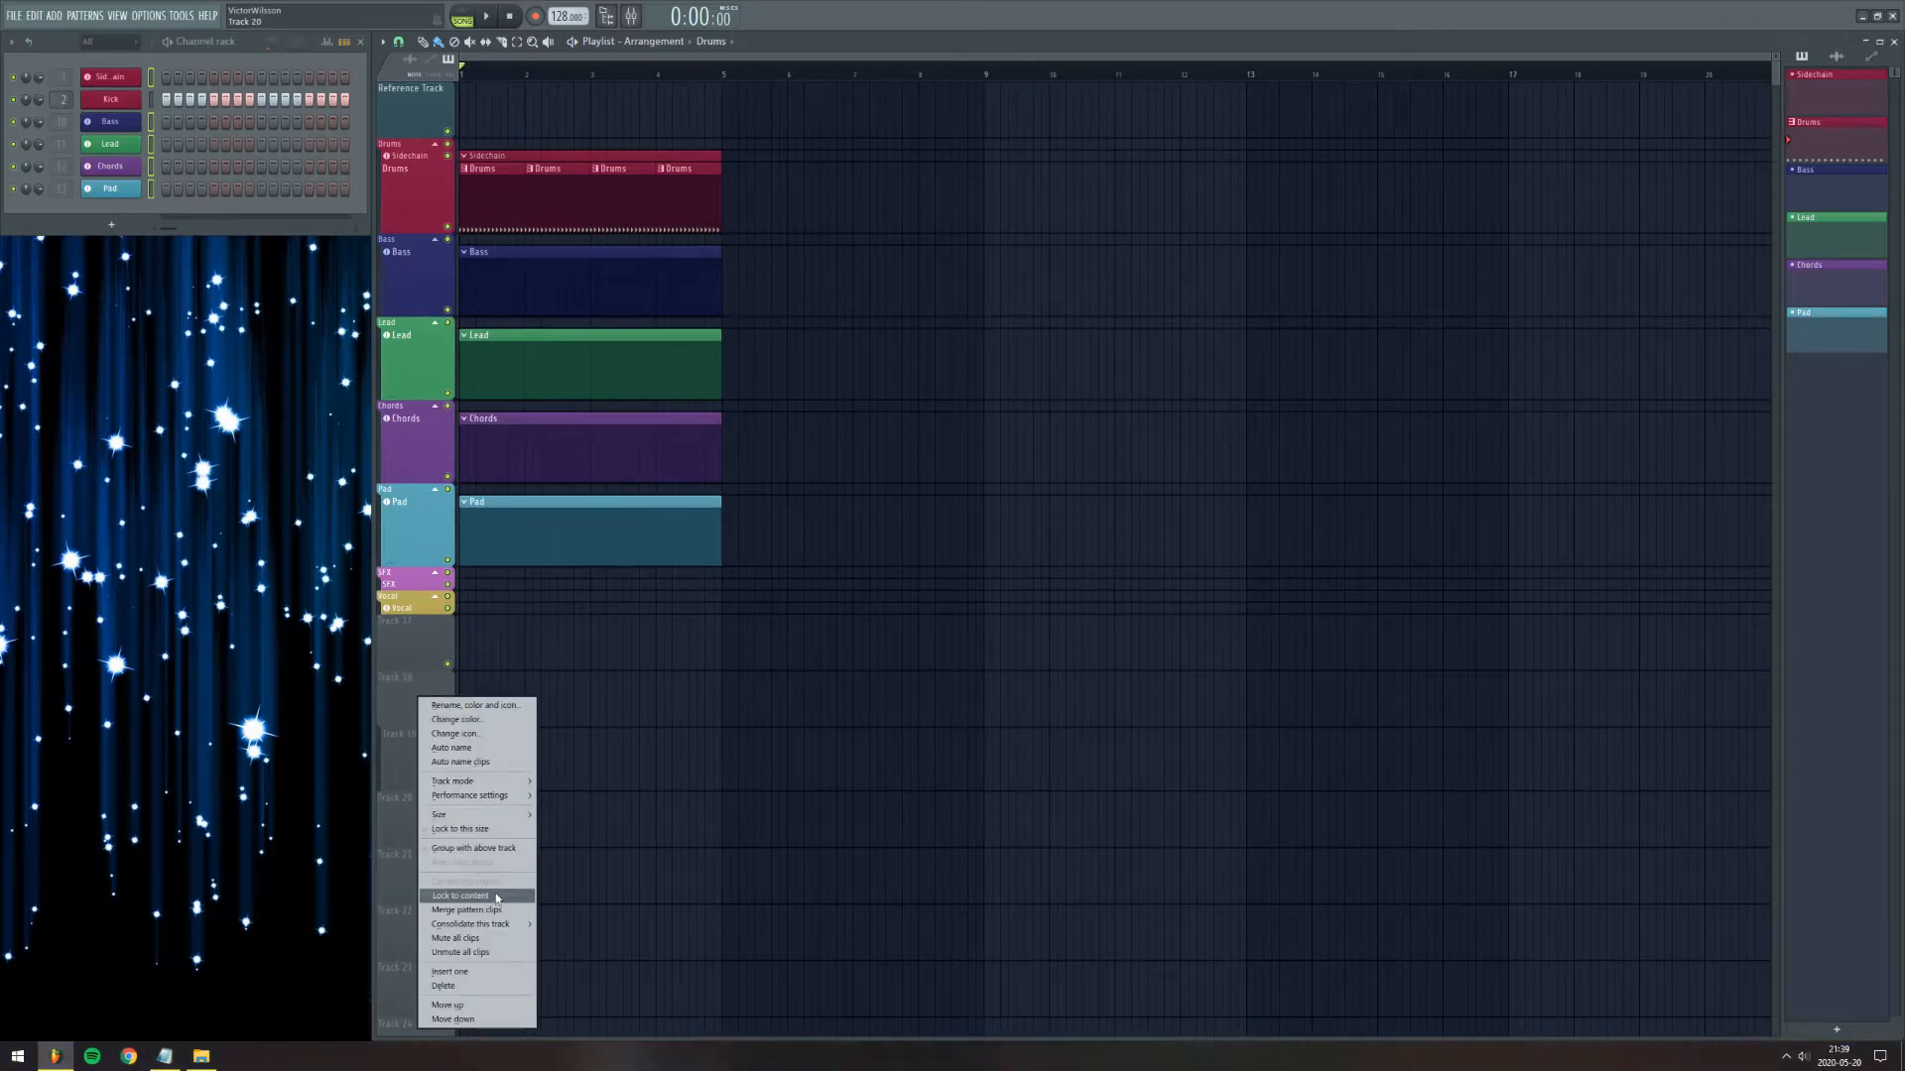
{"action": "left_click", "coordinate": [496, 848]}
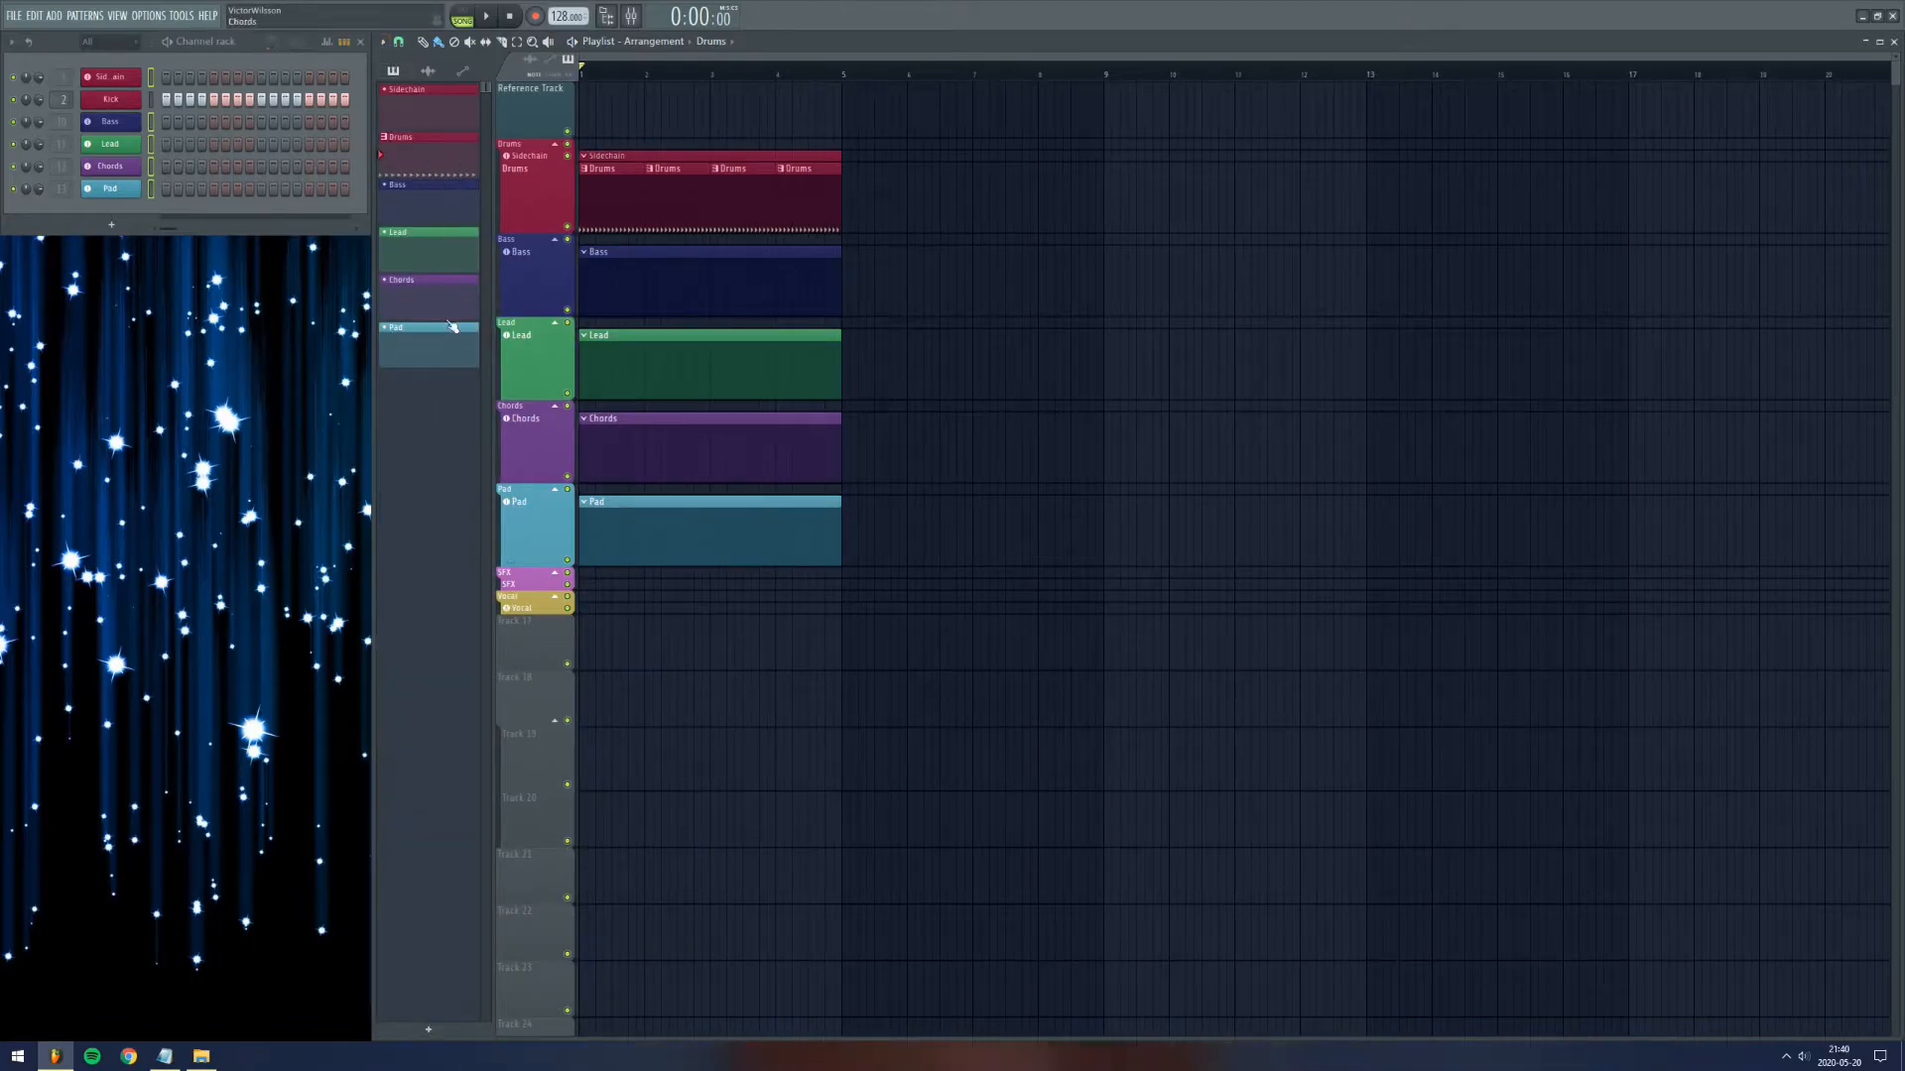
Step: Set the playlist's picker panel to show on the right side and slightly enlarge the items in it
{"action": "left_click", "coordinate": [383, 43]}
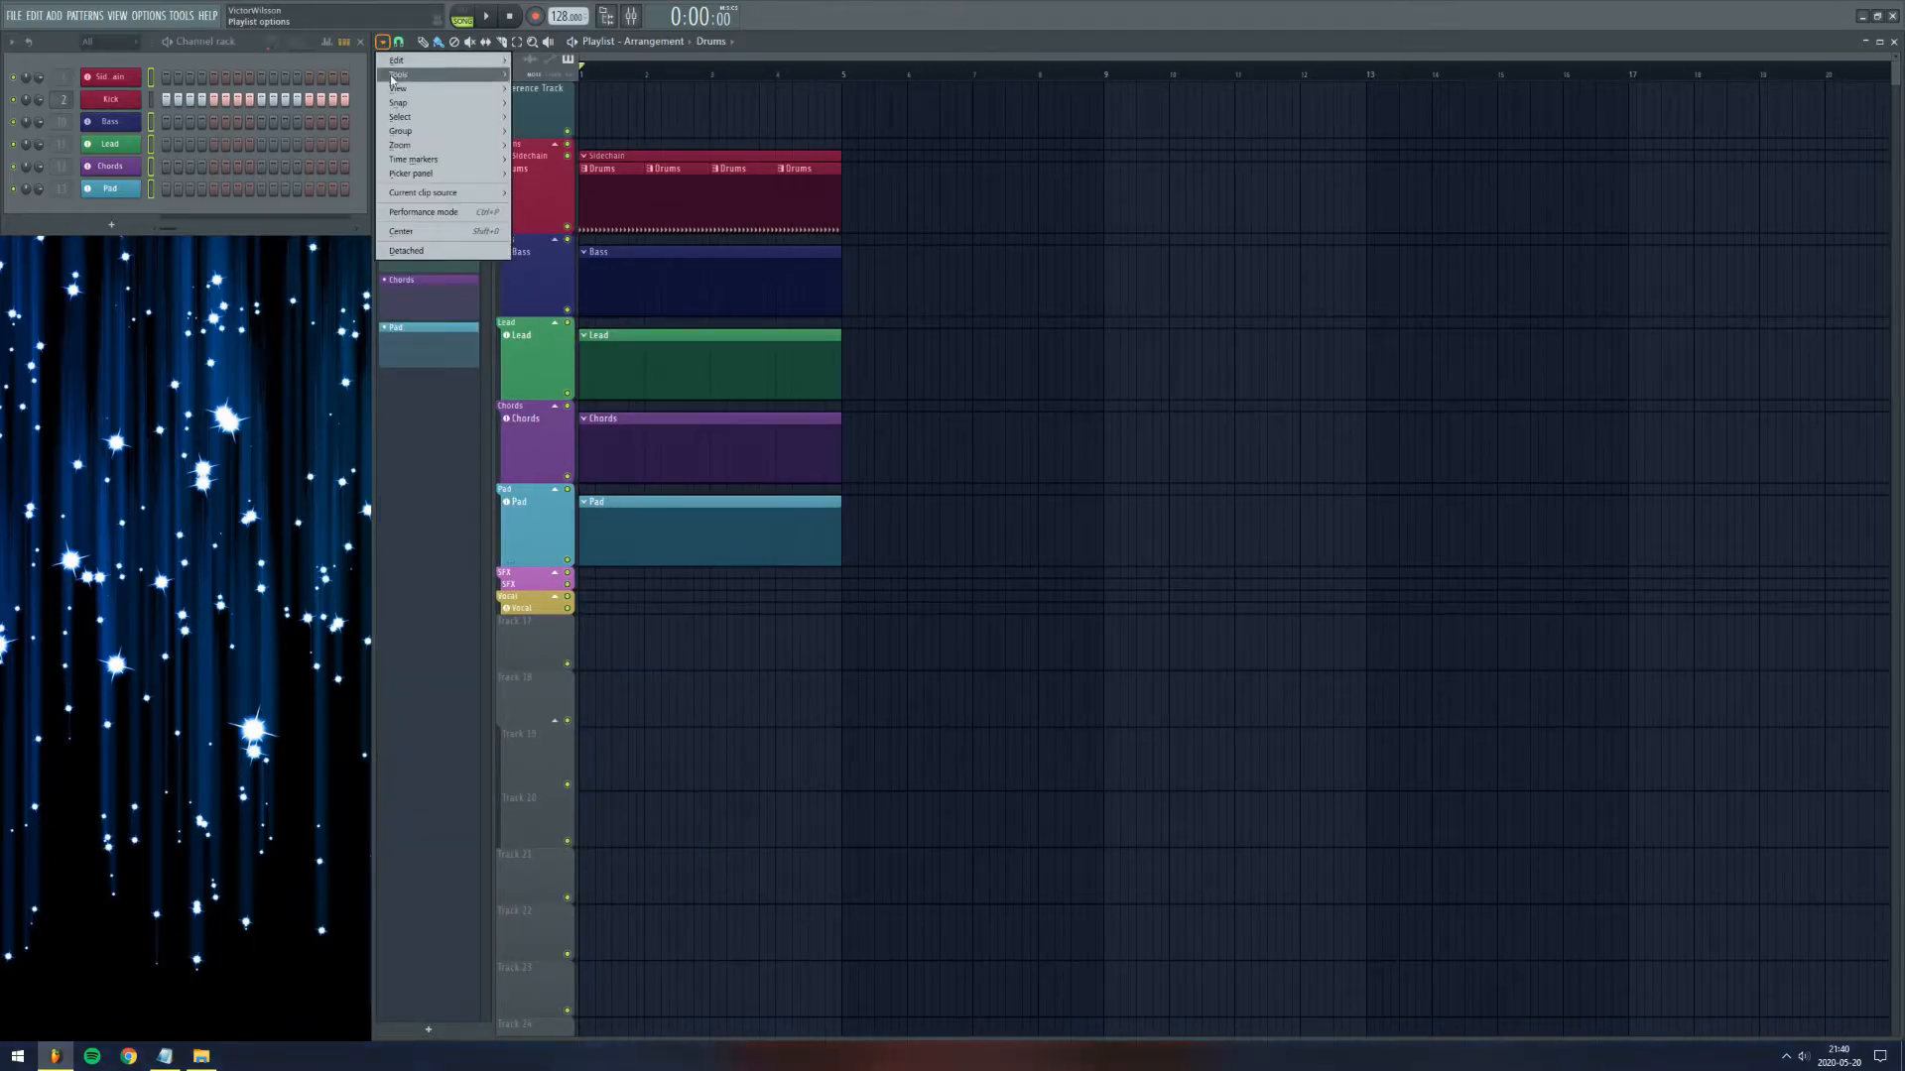
{"action": "mouse_move", "coordinate": [442, 174]}
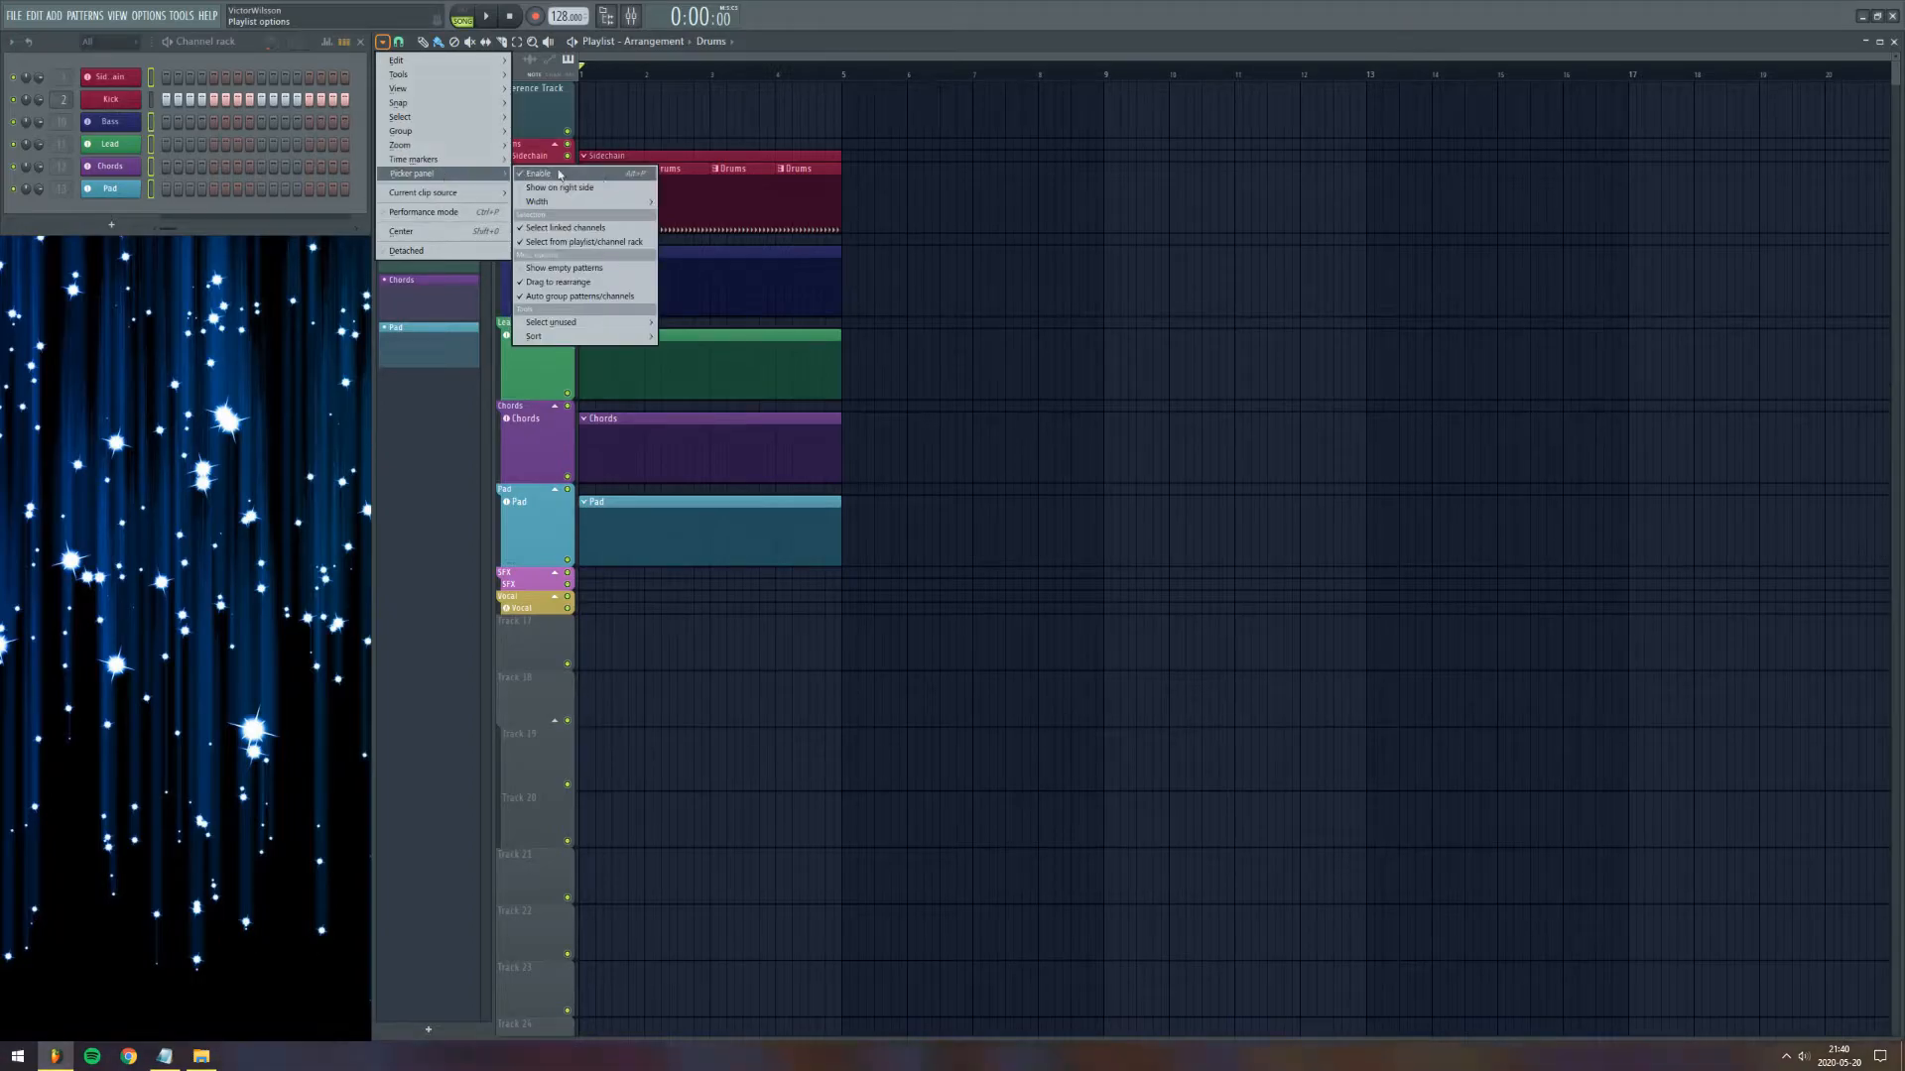
{"action": "left_click", "coordinate": [605, 192]}
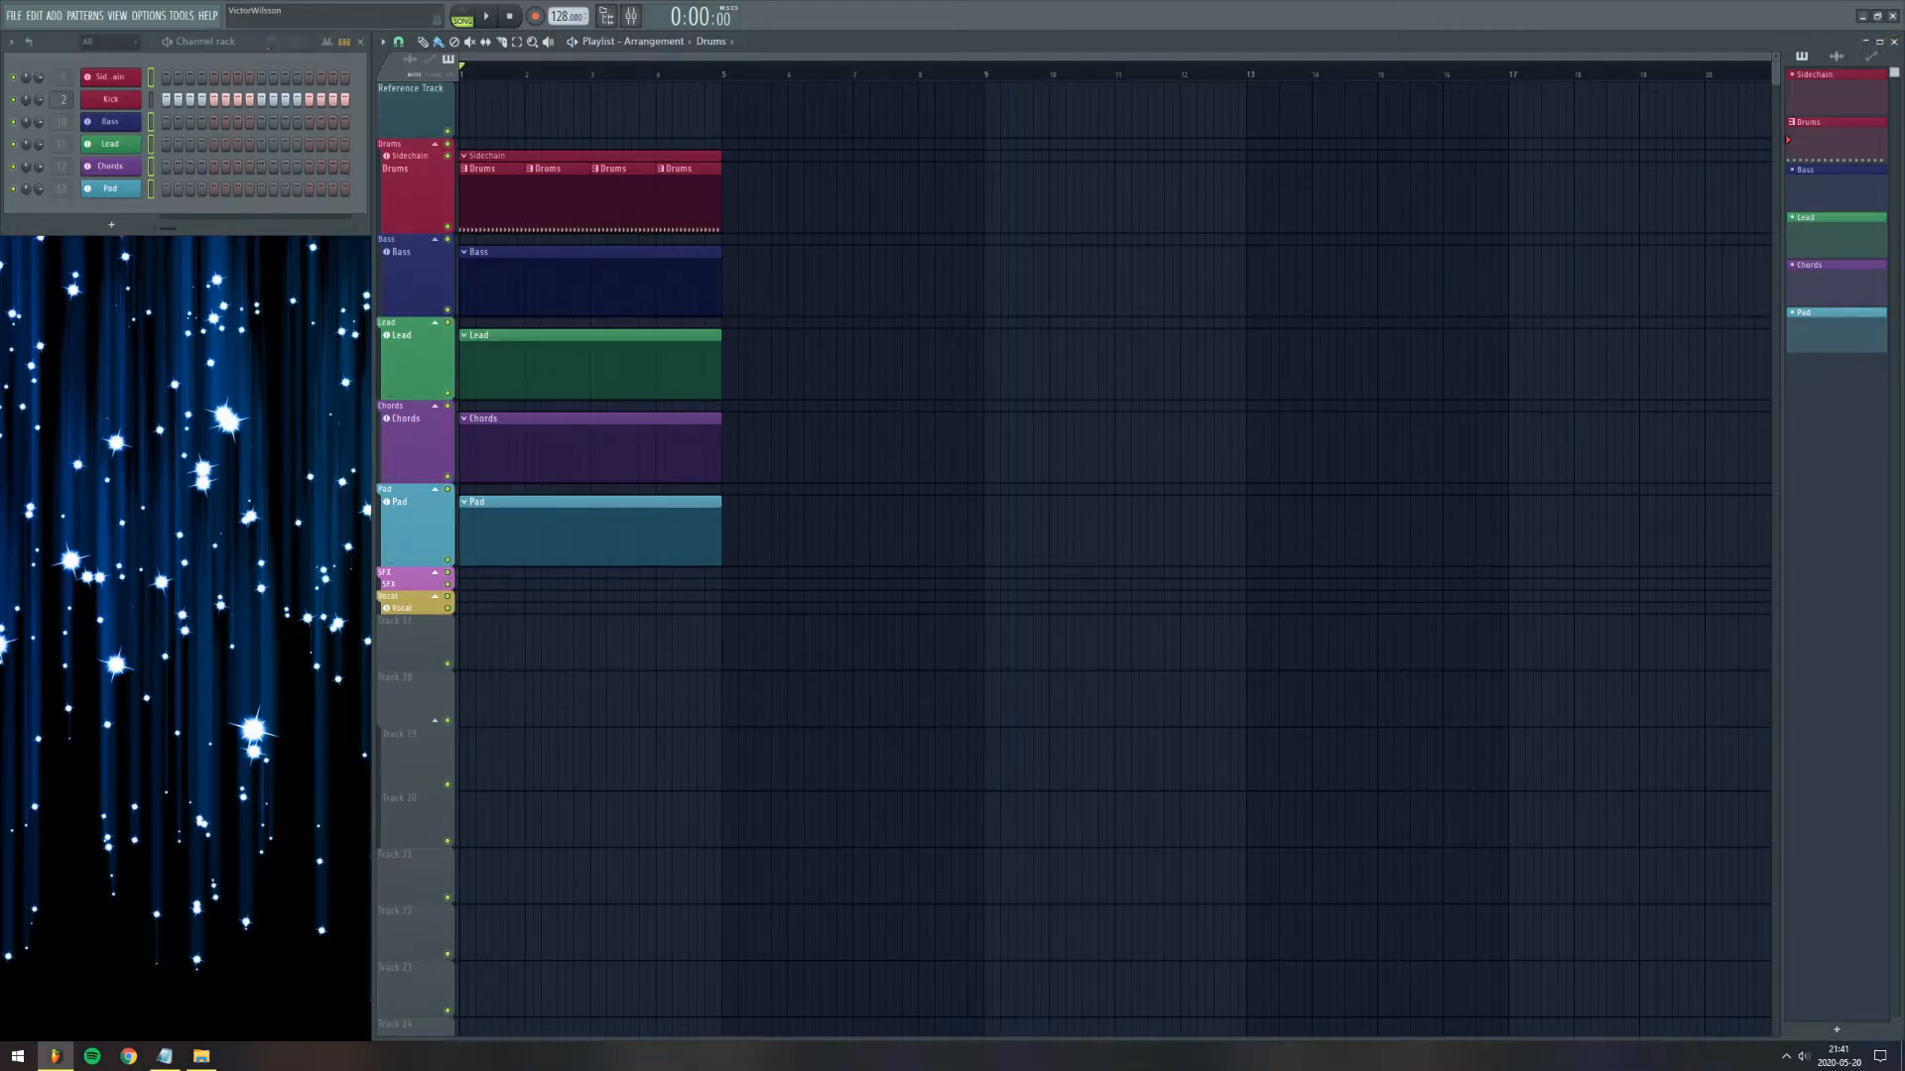
{"action": "mouse_move", "coordinate": [1894, 73]}
{"action": "left_mouse_down"}
{"action": "mouse_move", "coordinate": [1894, 115]}
{"action": "mouse_move", "coordinate": [1894, 72]}
{"action": "left_mouse_up"}
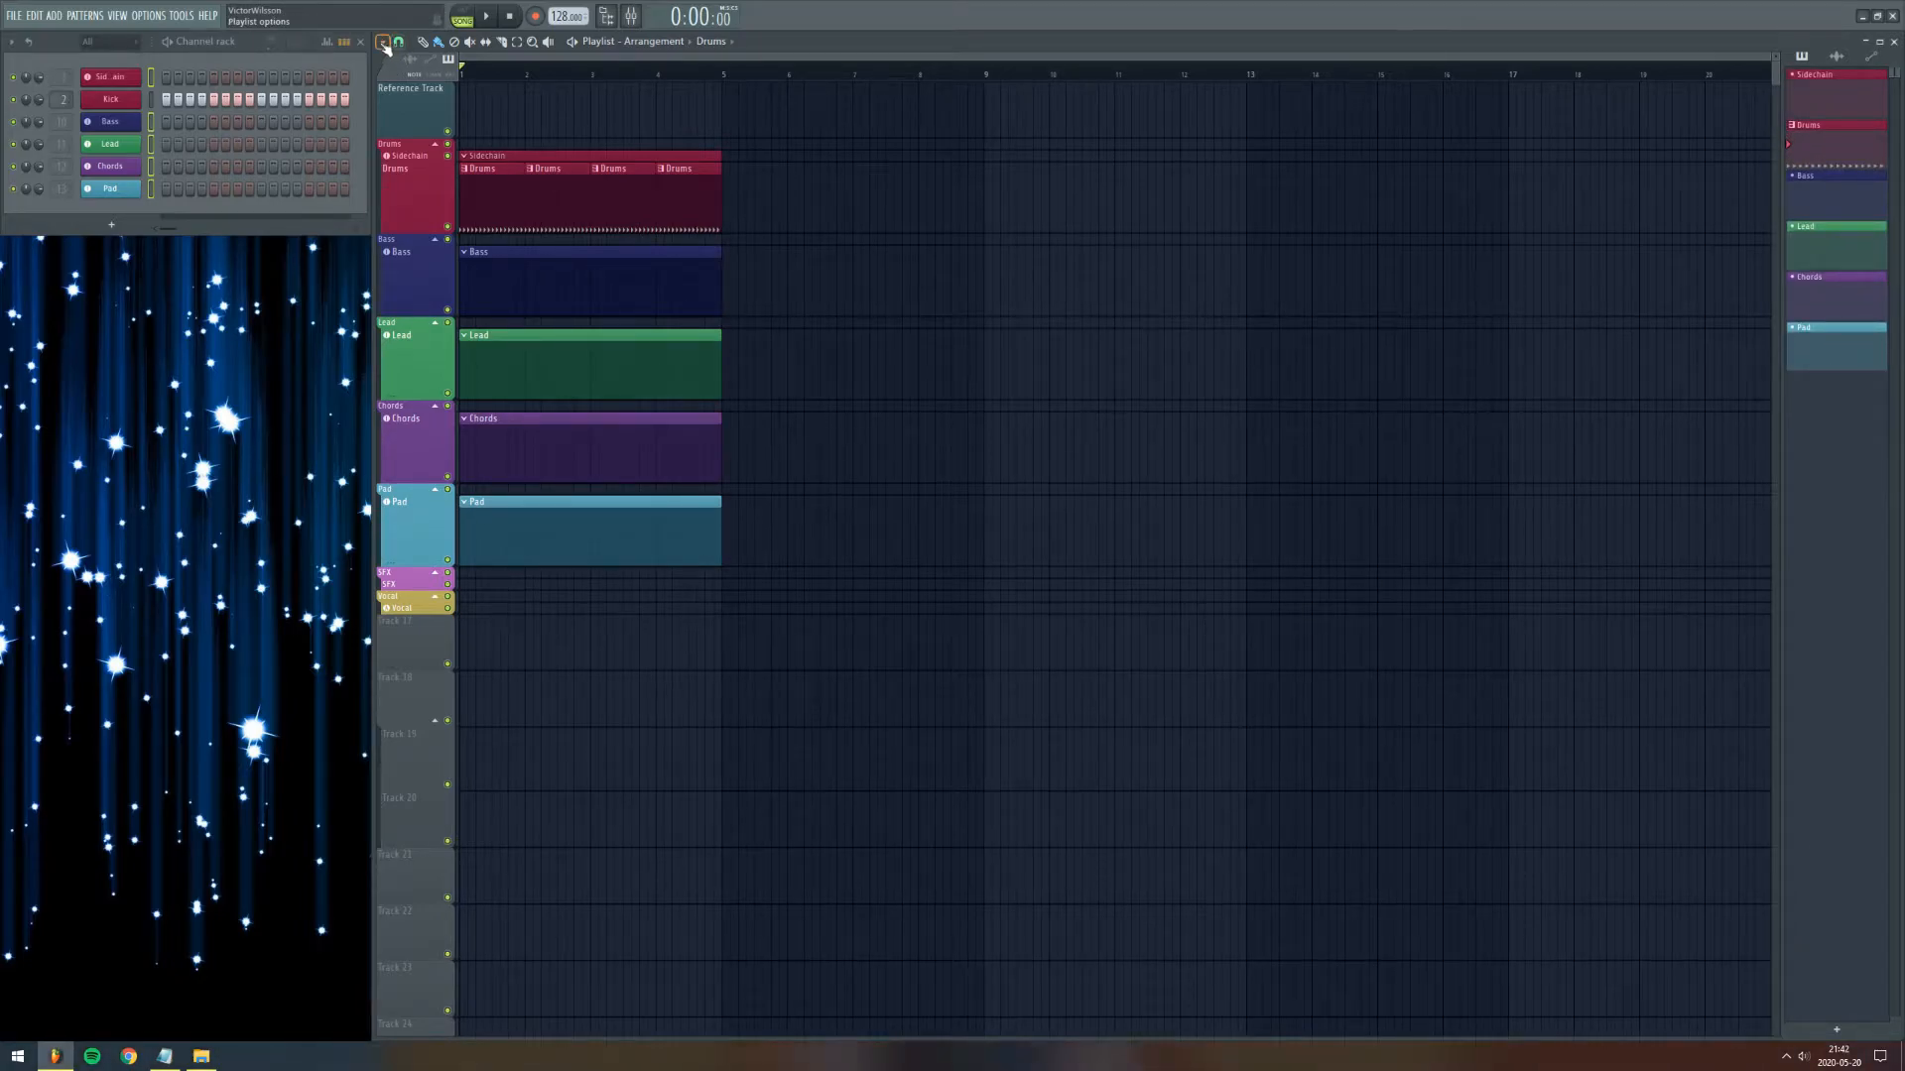
Step: Open the custom color dialog for the playlist grid and accept the color red 30, green 37, blue 53
{"action": "left_click", "coordinate": [383, 43]}
{"action": "mouse_move", "coordinate": [427, 88]}
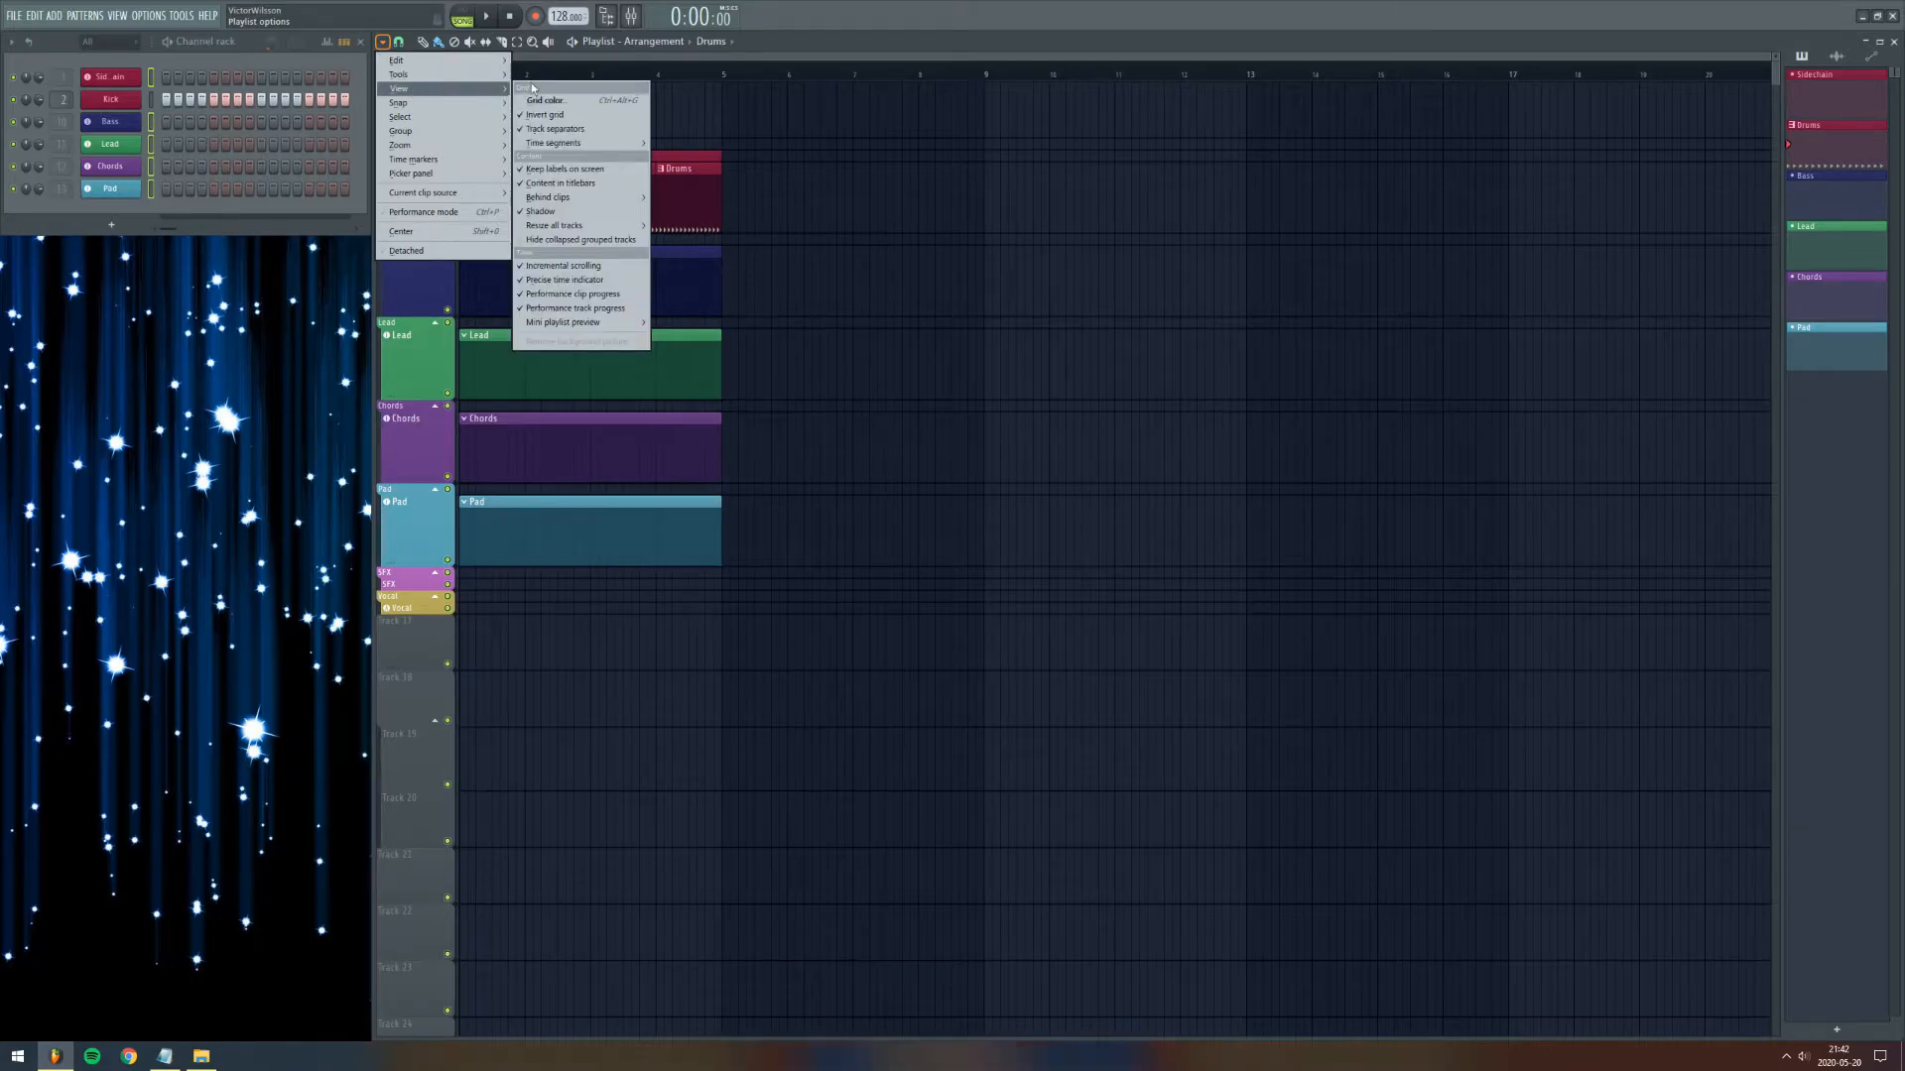
{"action": "left_click", "coordinate": [583, 104]}
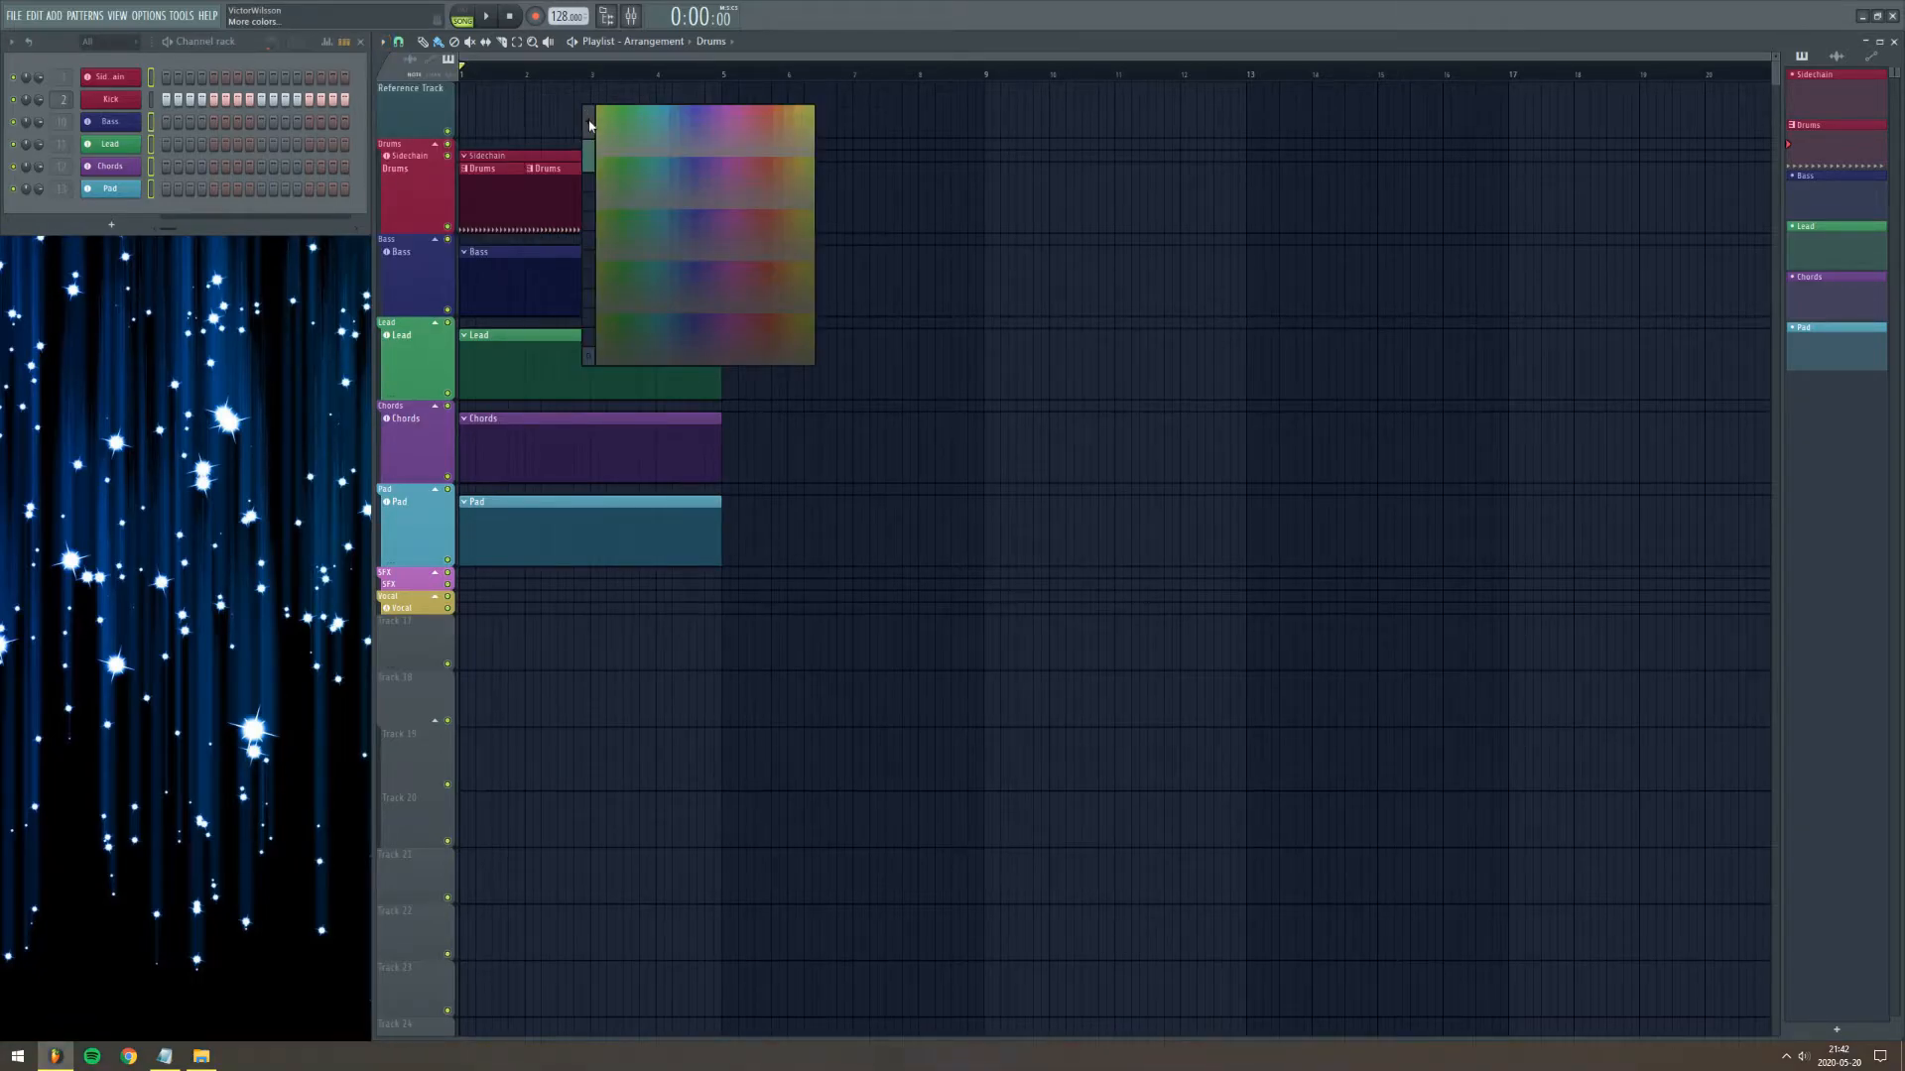
{"action": "left_click", "coordinate": [590, 125]}
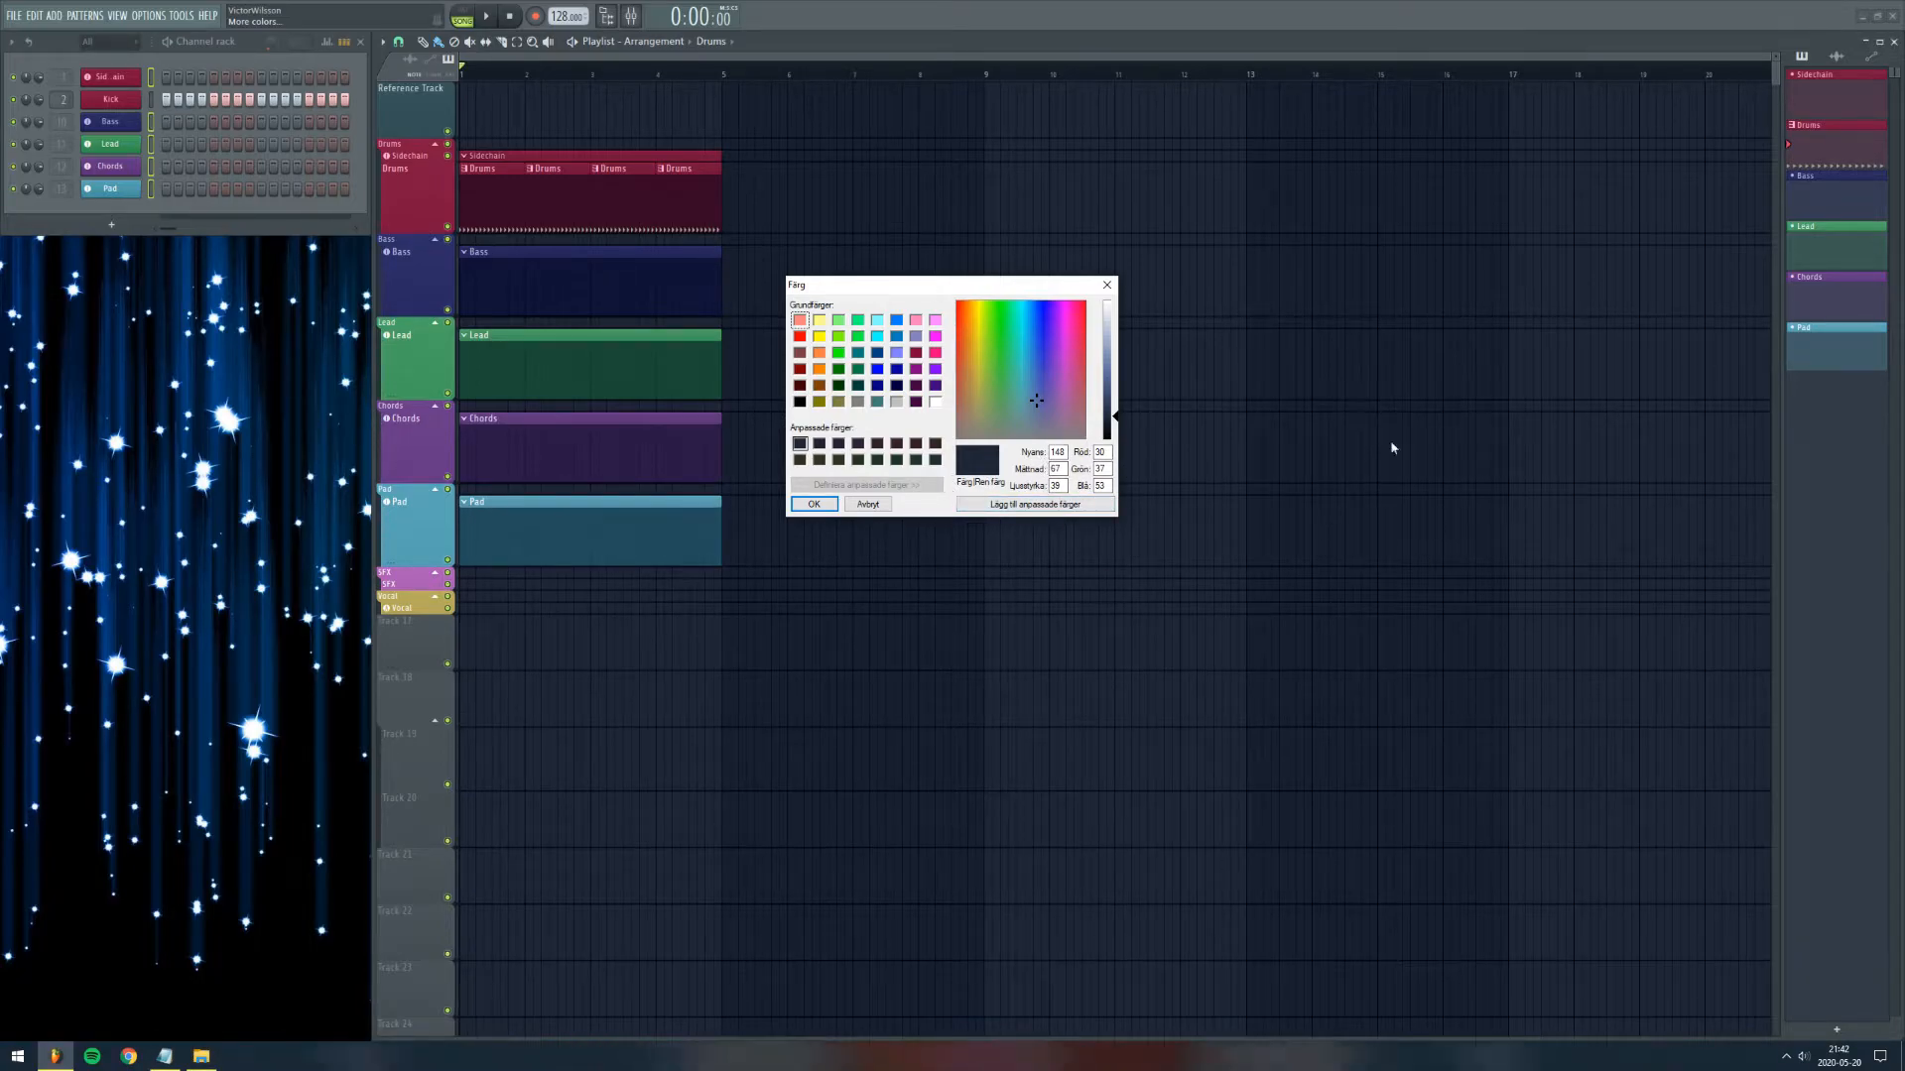
{"action": "key", "text": "Return"}
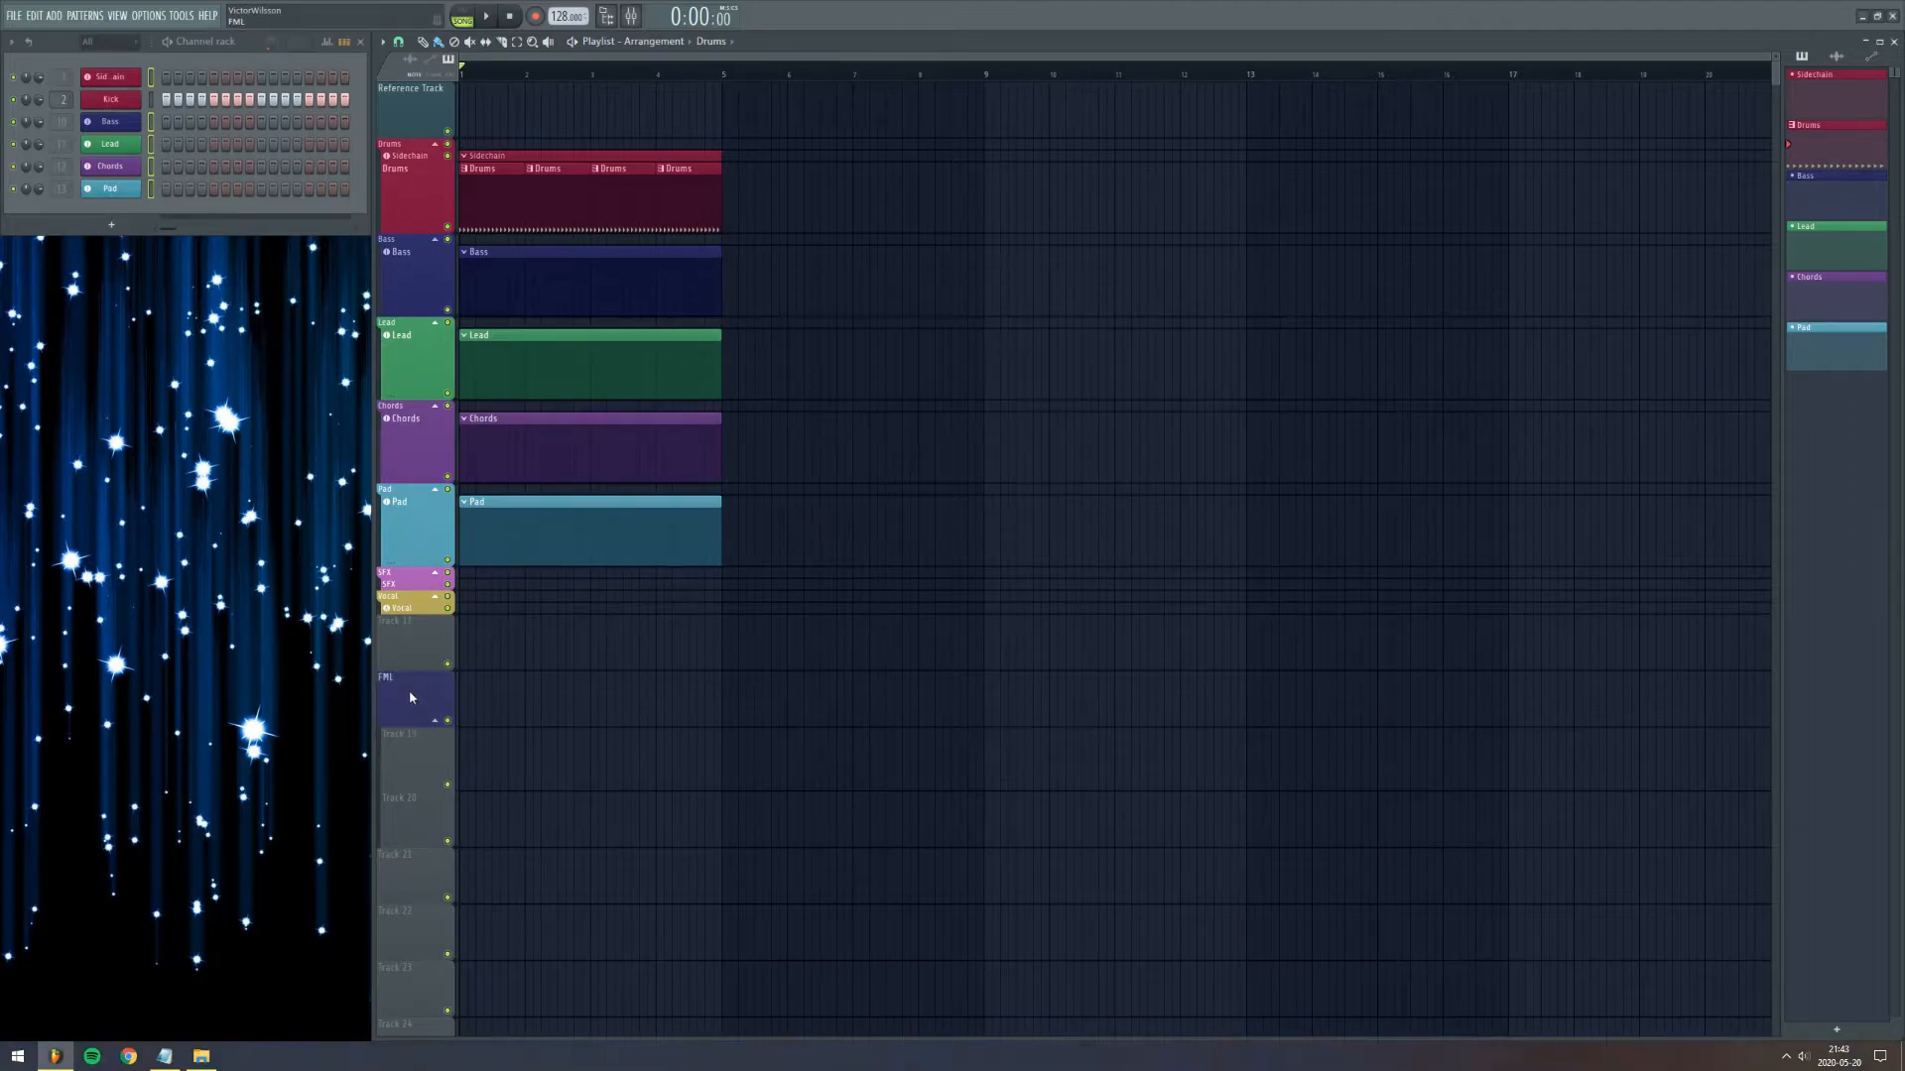
Step: Auto color the FML track's group in the playlist and move the group up directly below the Vocal track
{"action": "right_click", "coordinate": [413, 701]}
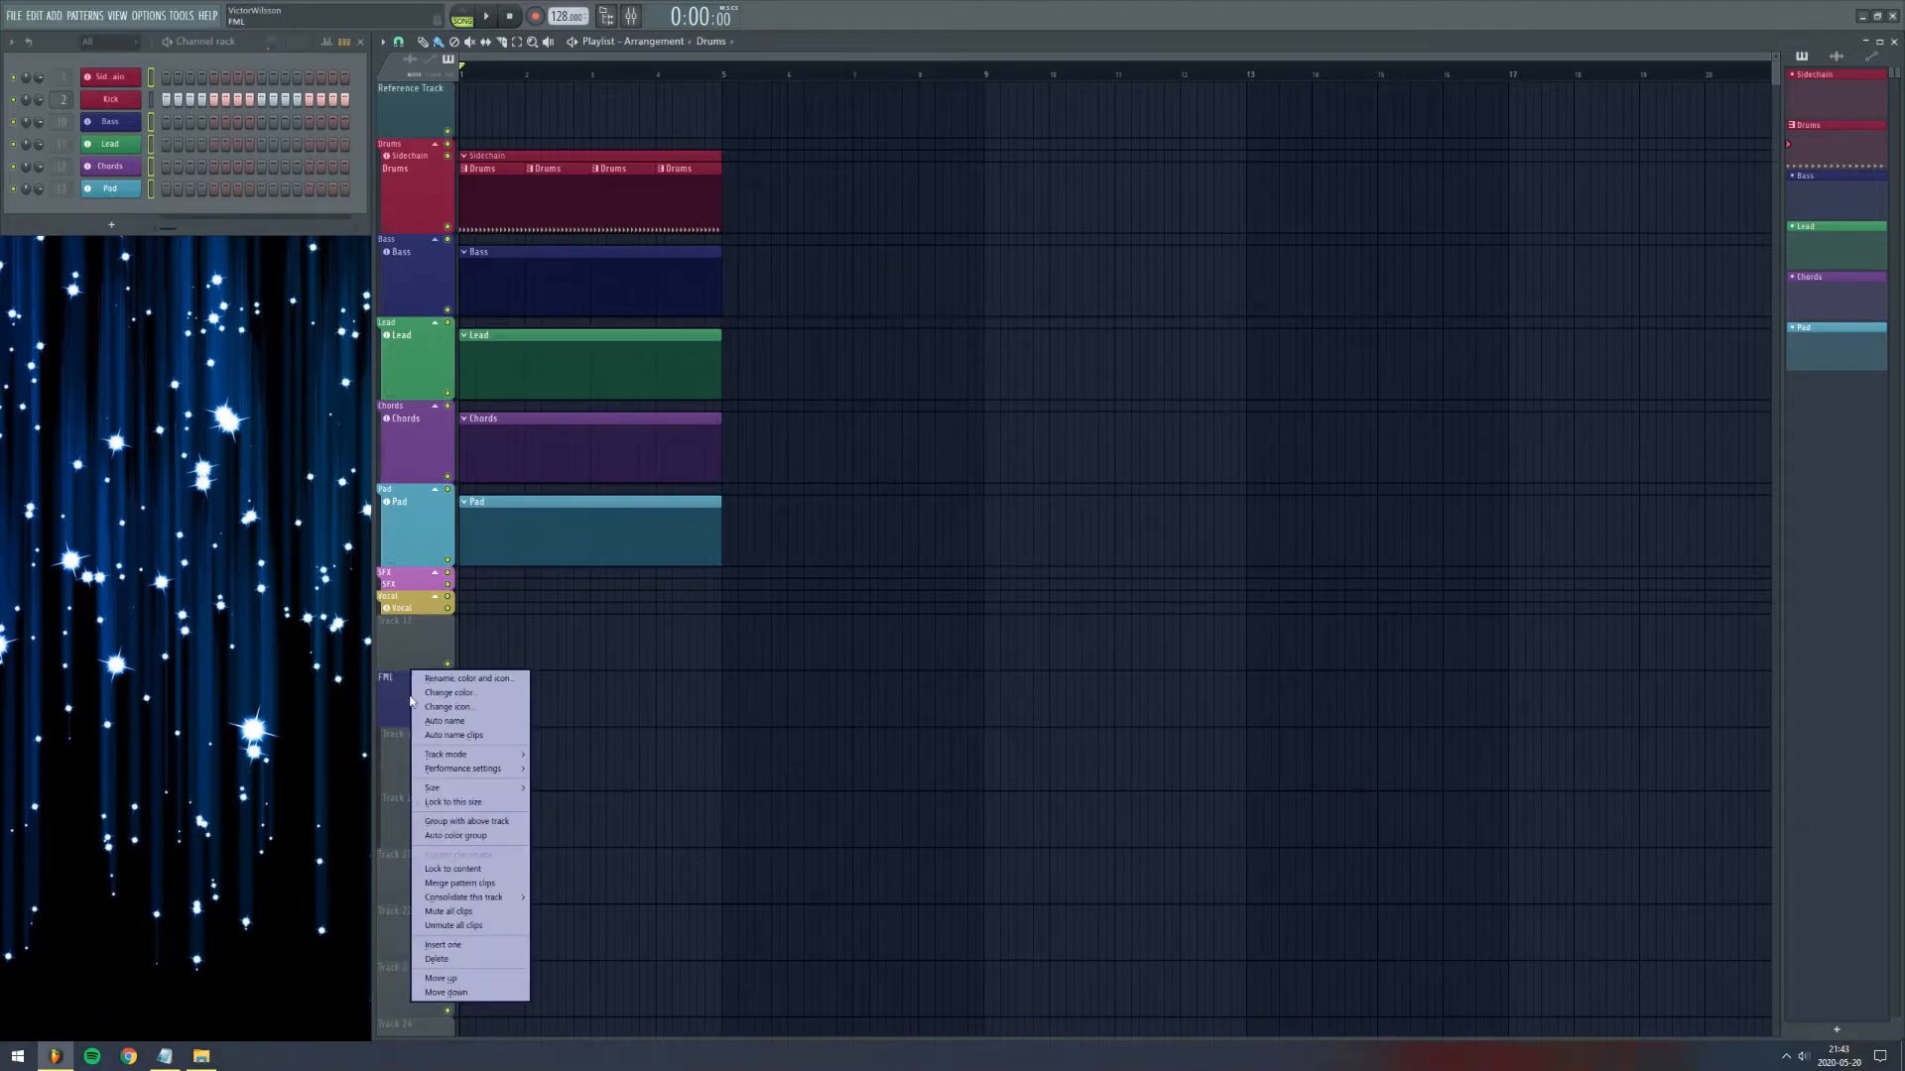
{"action": "left_click", "coordinate": [469, 840]}
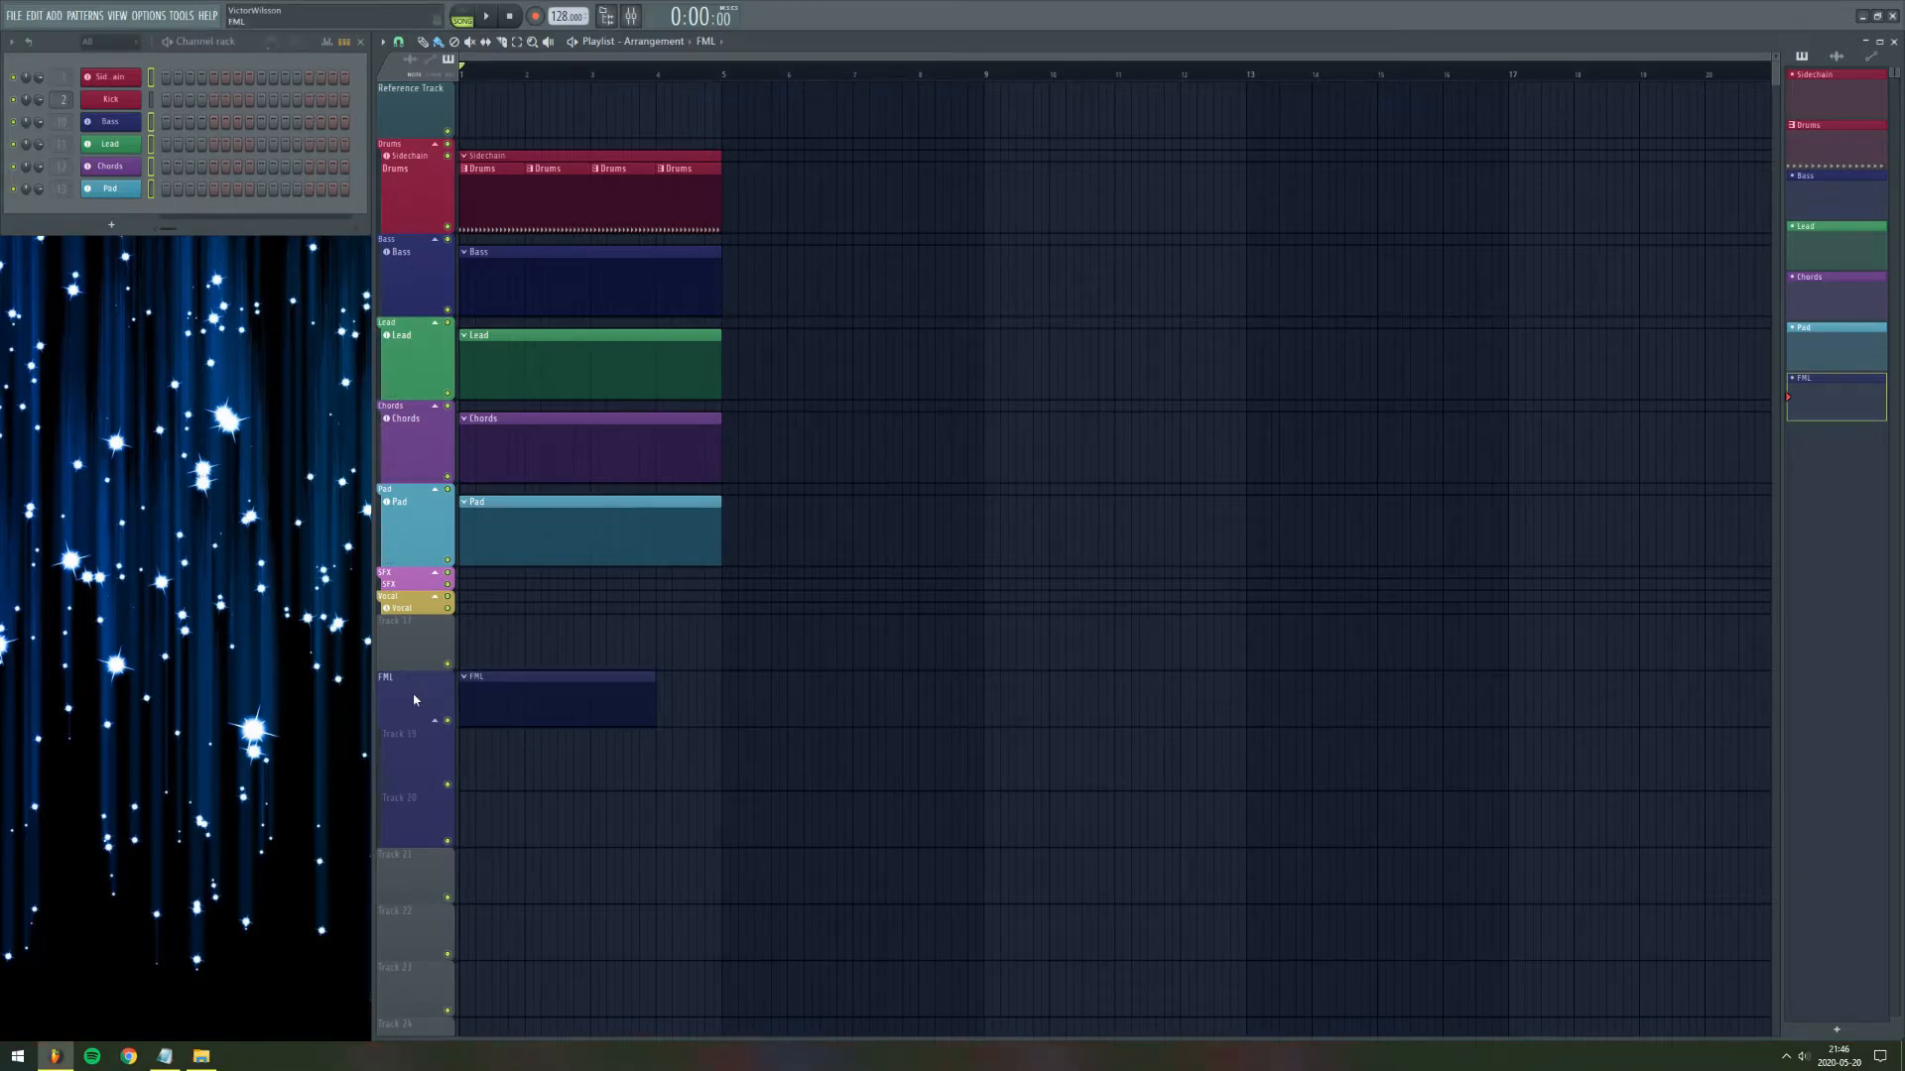
{"action": "left_click_drag", "start_coordinate": [413, 699], "coordinate": [419, 594]}
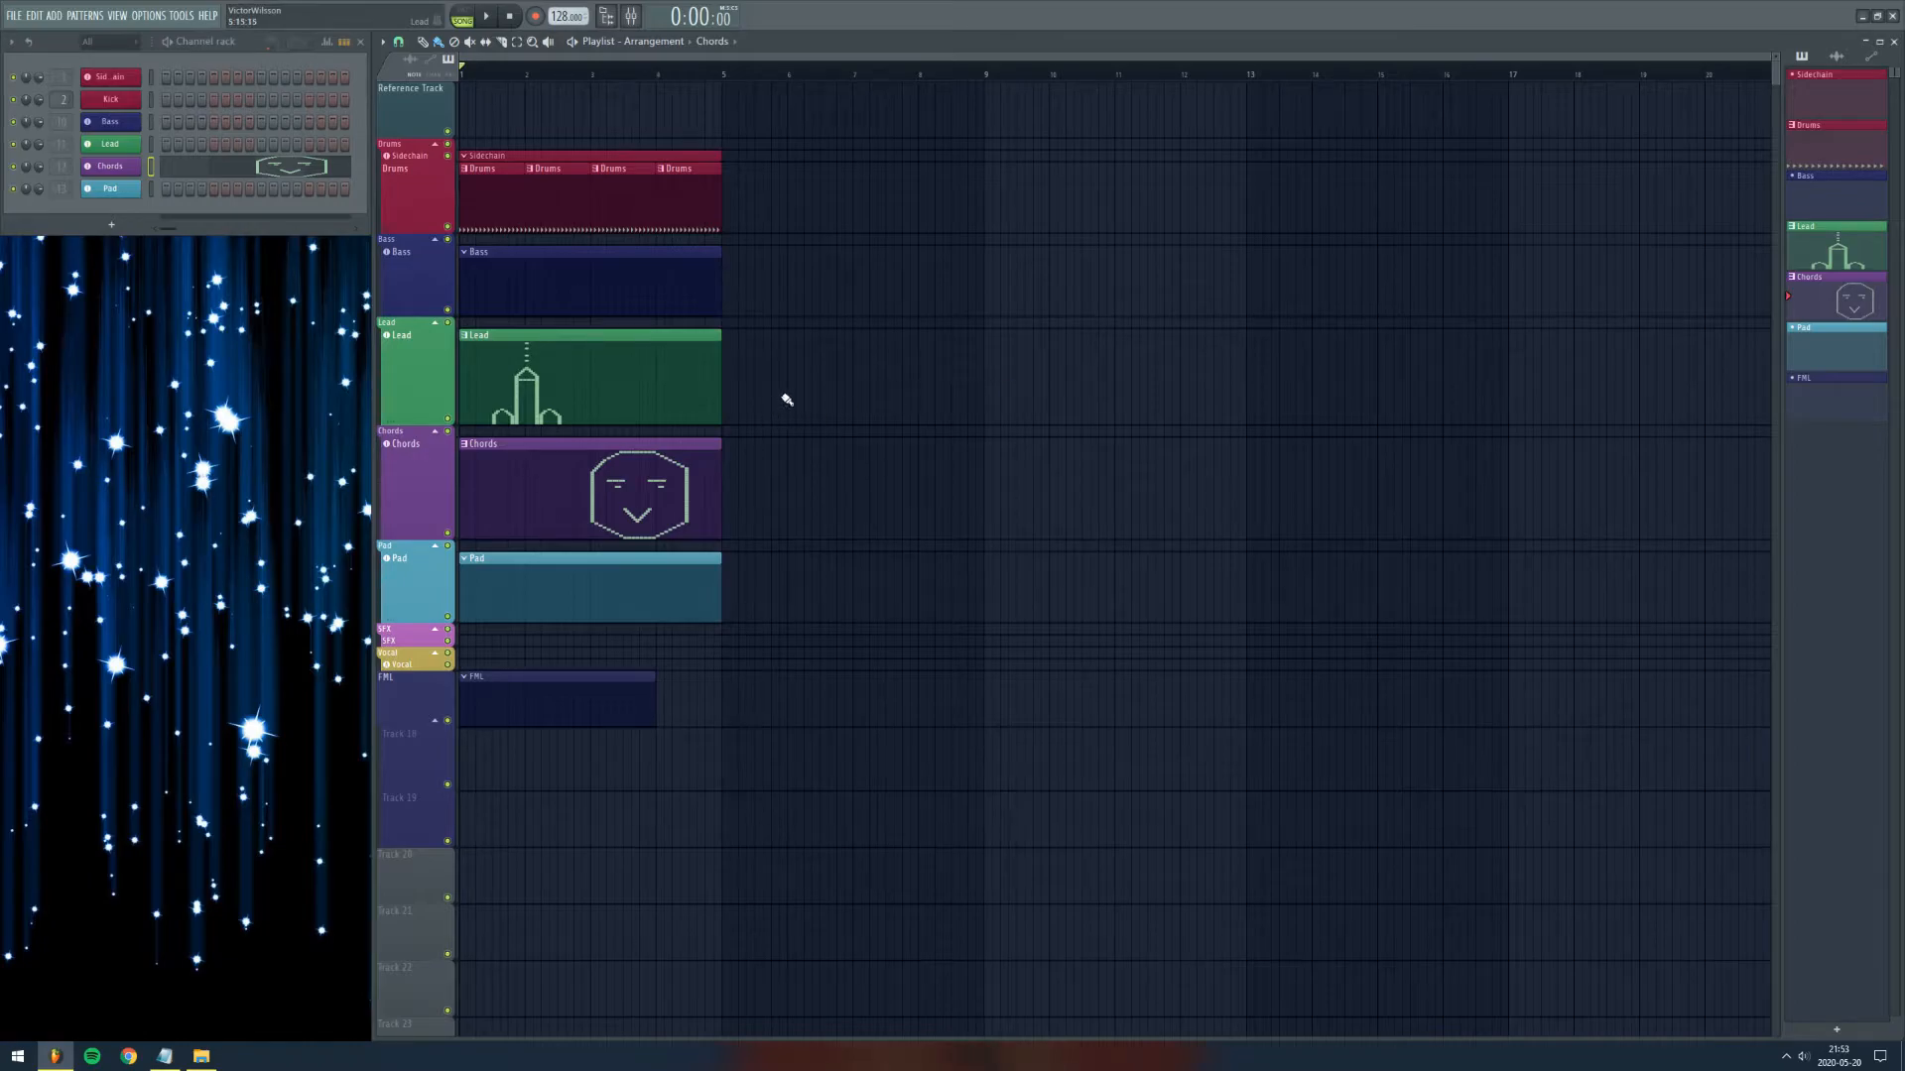
Step: Select the Lead and Chords clips in the playlist and merge similar pattern clips
{"action": "left_click_drag", "start_coordinate": [871, 331], "coordinate": [544, 536]}
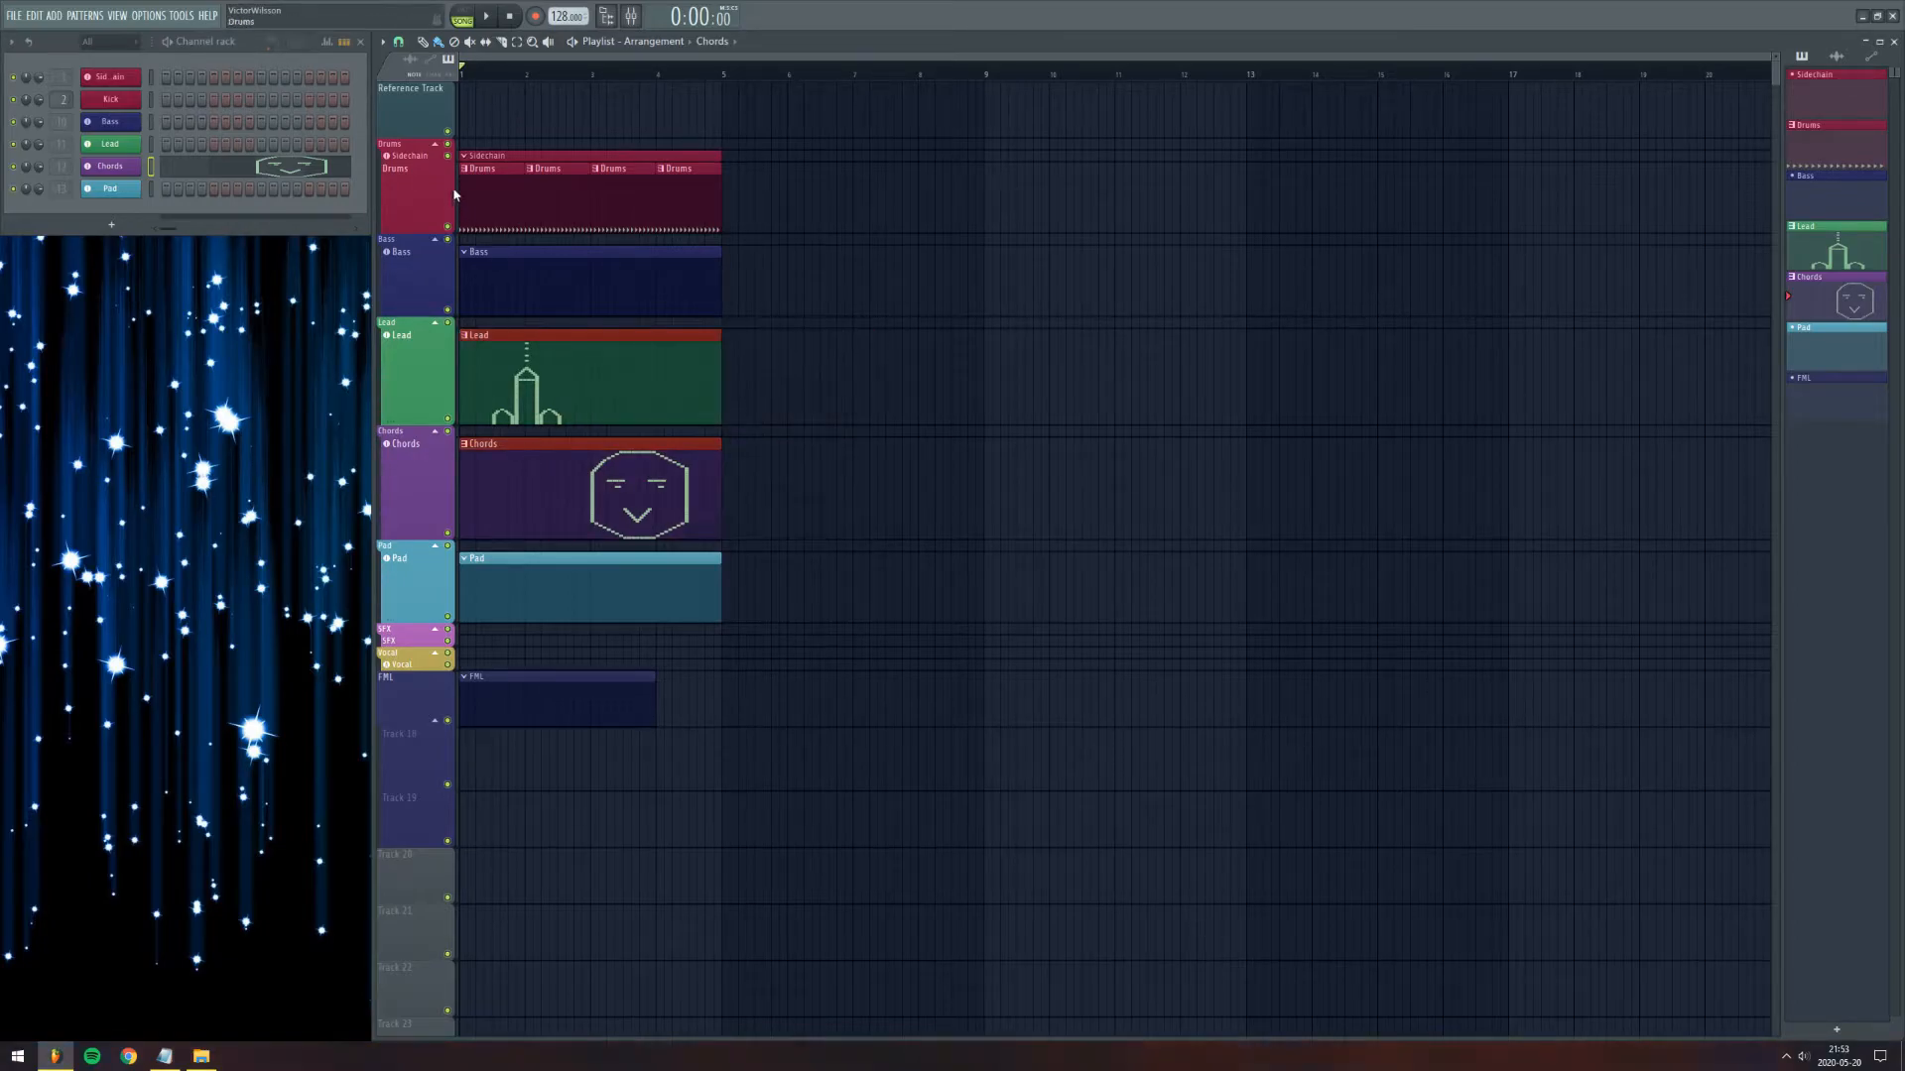
{"action": "left_click", "coordinate": [382, 42]}
{"action": "mouse_move", "coordinate": [397, 61]}
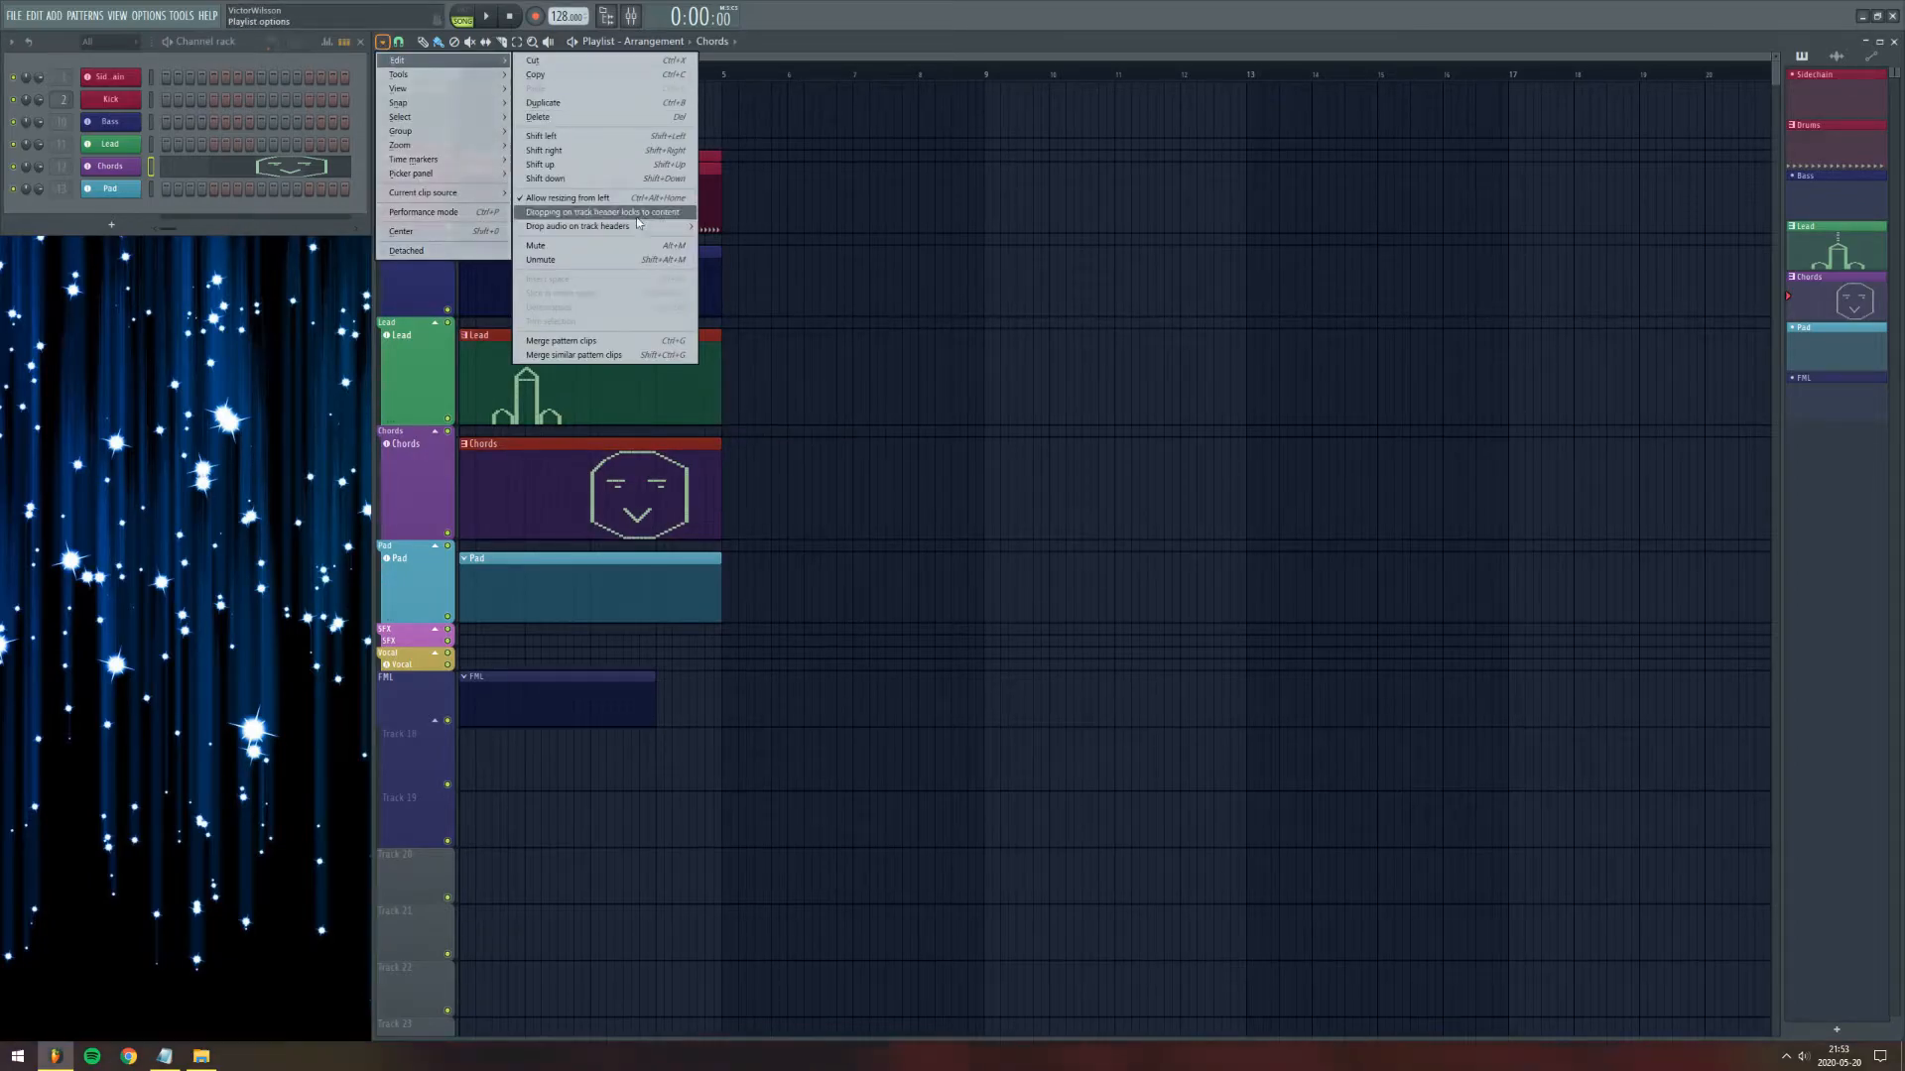
{"action": "left_click", "coordinate": [625, 357]}
{"action": "mouse_move", "coordinate": [551, 336]}
{"action": "left_mouse_down"}
{"action": "mouse_move", "coordinate": [798, 432]}
{"action": "mouse_move", "coordinate": [636, 335]}
{"action": "mouse_move", "coordinate": [551, 336]}
{"action": "left_mouse_up"}
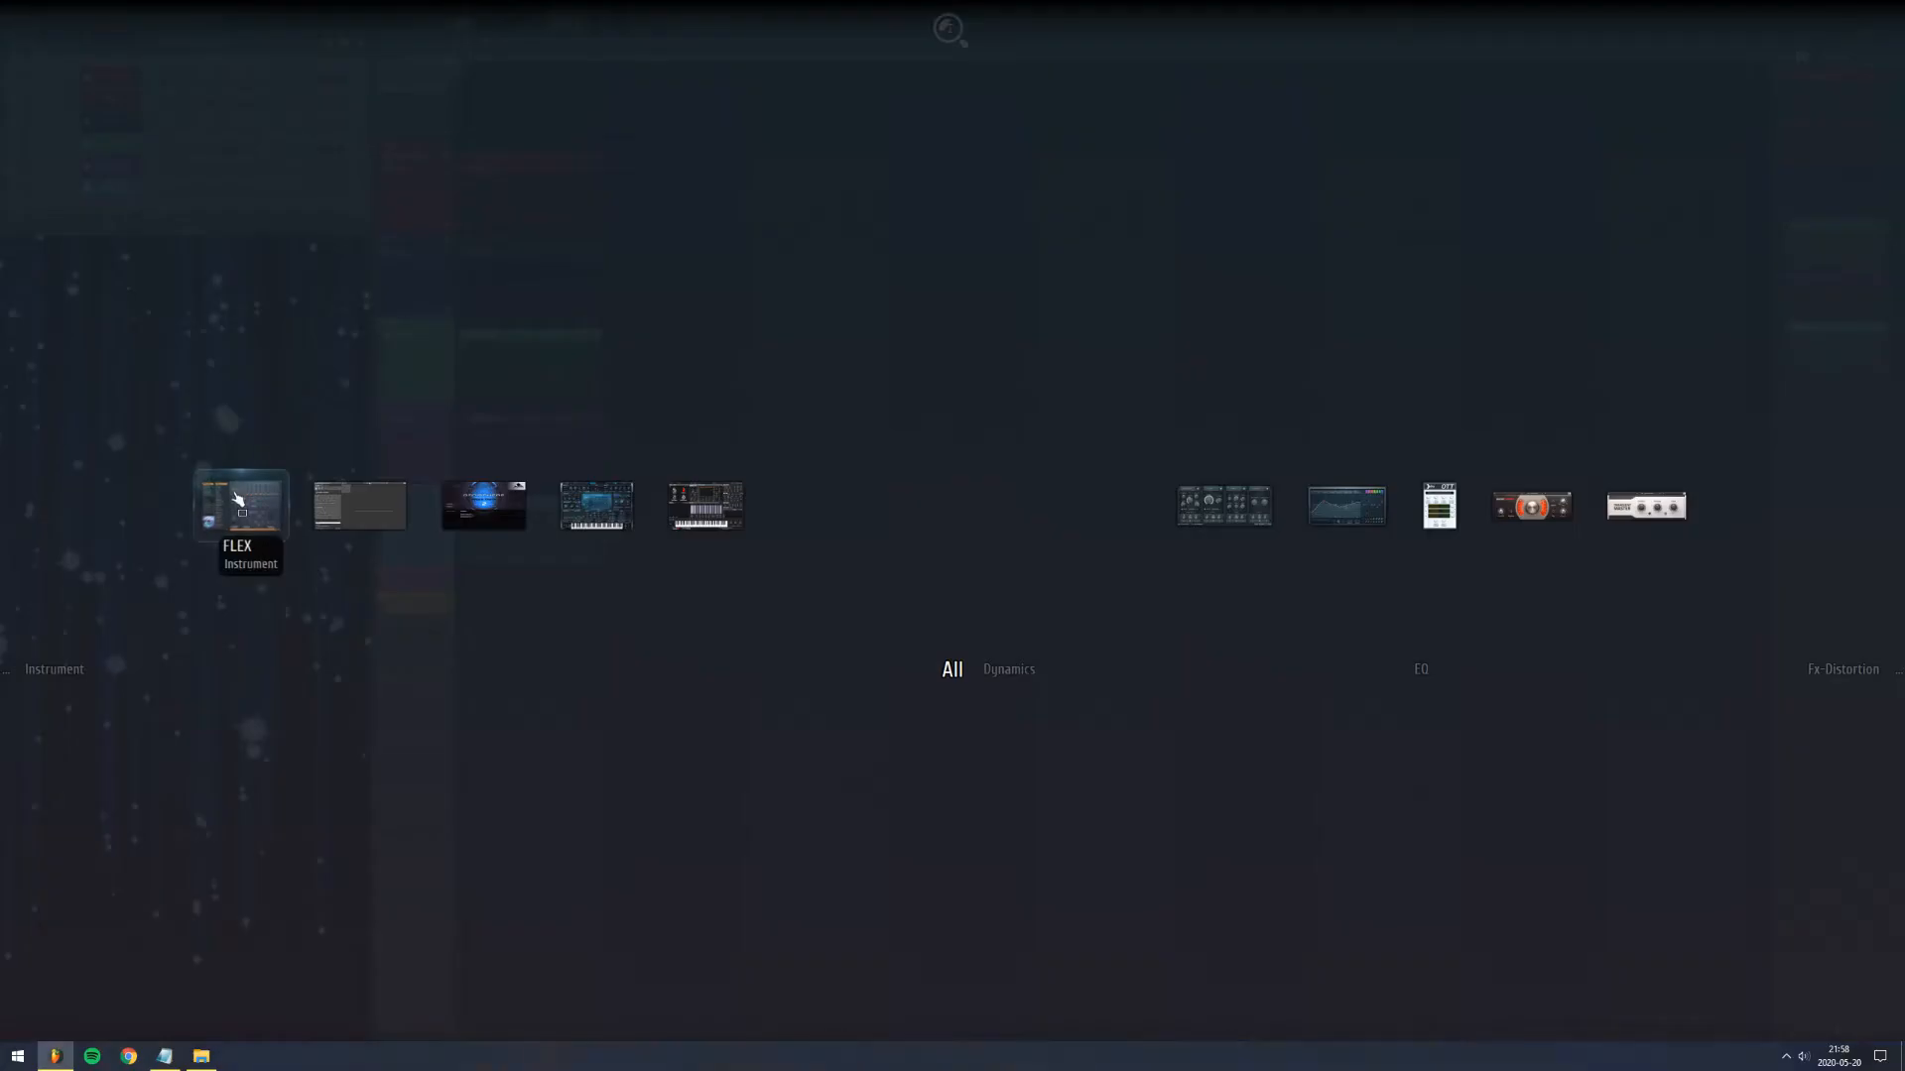
Step: Add FLEX from the plugin picker to the Track 19 header in the playlist and view its mixer track
{"action": "left_click_drag", "start_coordinate": [337, 573], "coordinate": [416, 748]}
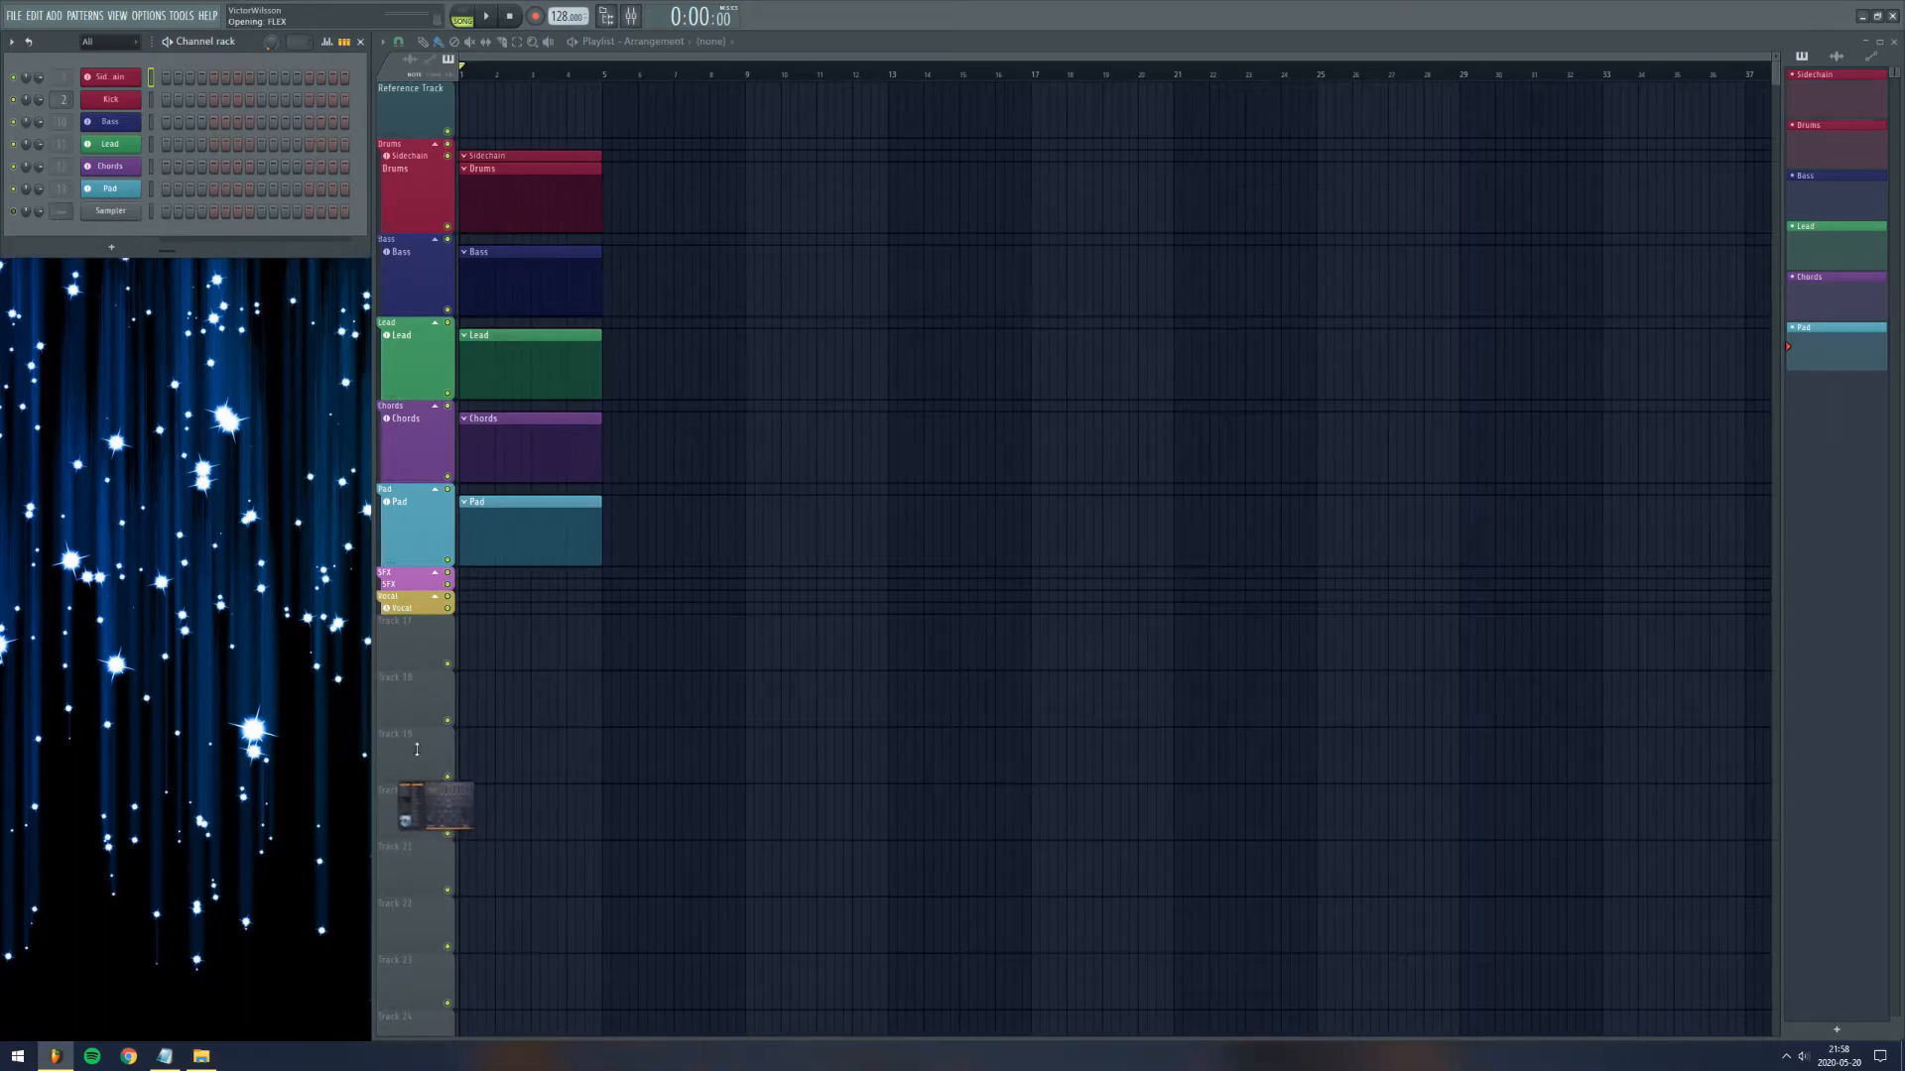
{"action": "left_click", "coordinate": [831, 274]}
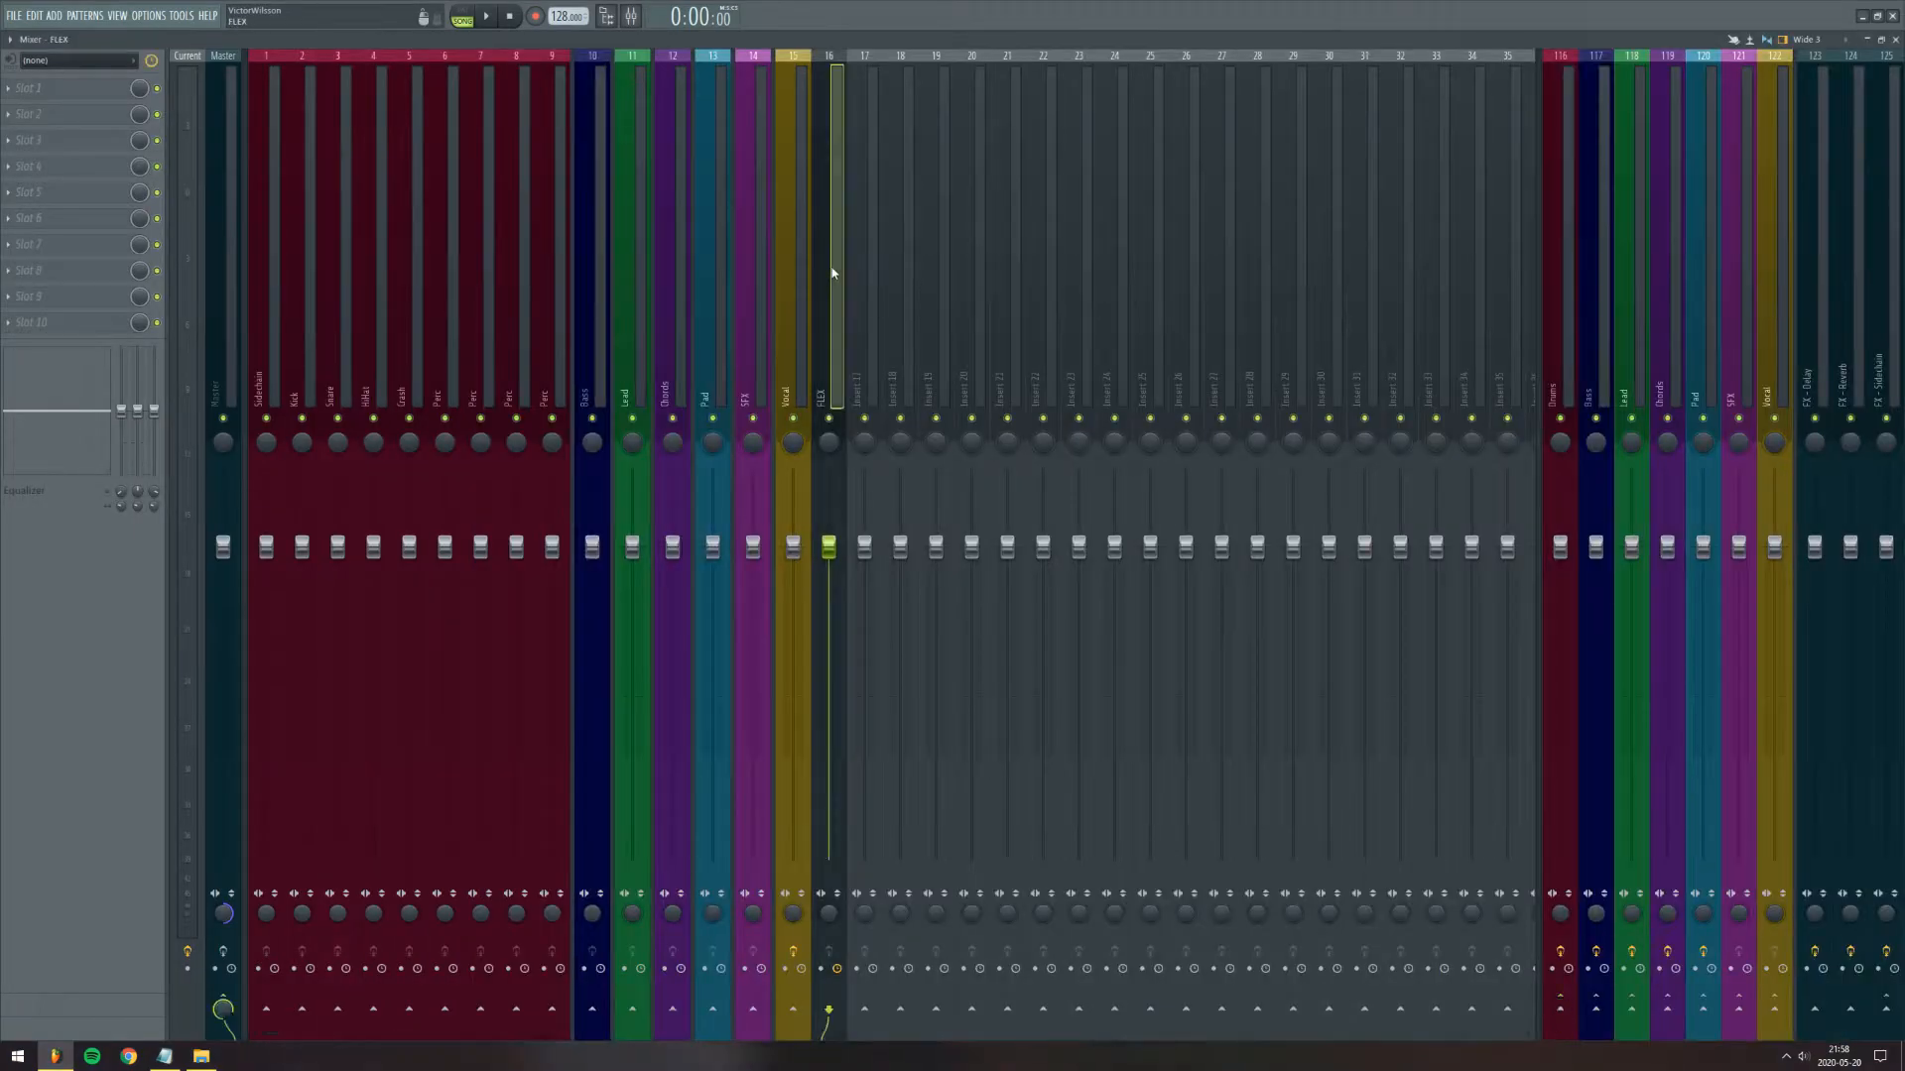
{"action": "left_click", "coordinate": [1895, 38]}
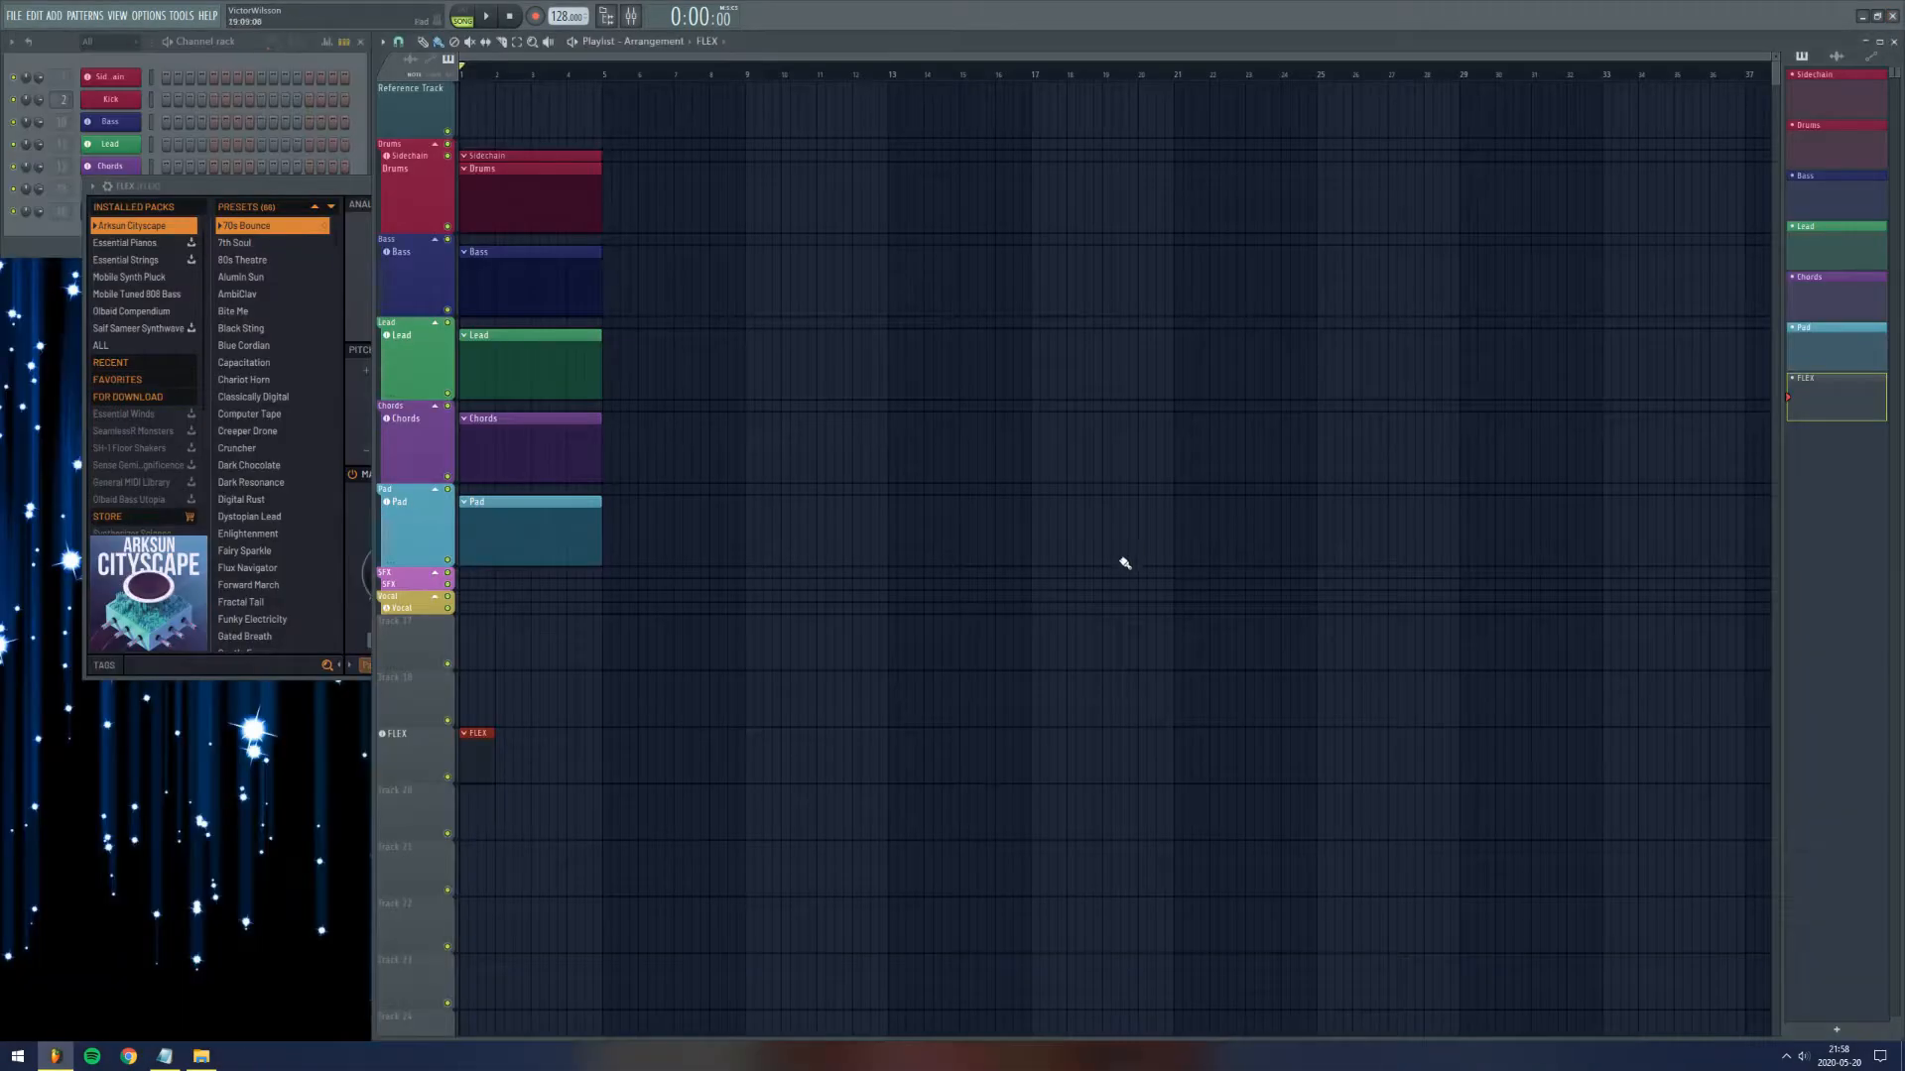
Step: Deselect the FLEX clip in the playlist and close the FLEX plugin window
{"action": "left_click", "coordinate": [857, 187]}
{"action": "right_click", "coordinate": [861, 187]}
{"action": "left_click_drag", "start_coordinate": [361, 187], "coordinate": [320, 177]}
{"action": "left_click", "coordinate": [798, 178]}
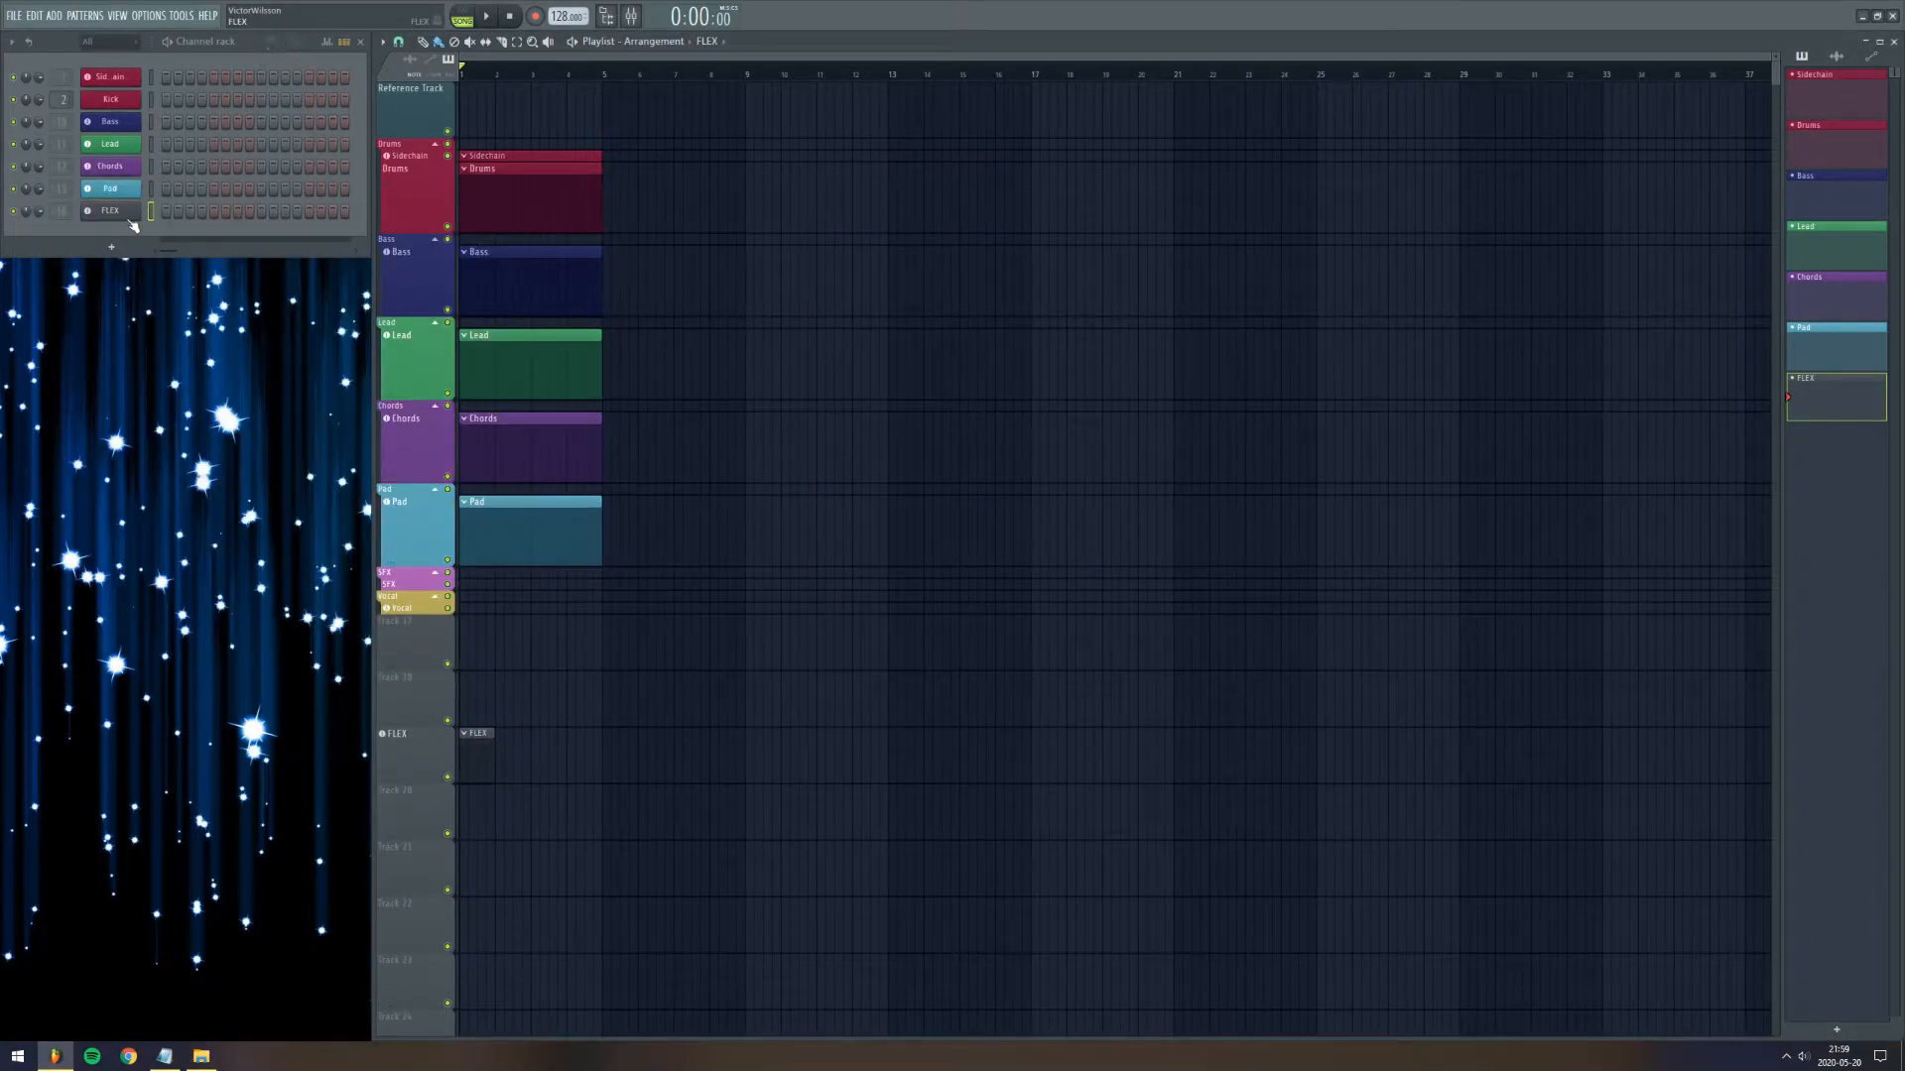
Step: Rename the FLEX channel to hjk with a pale mauve color and open the mixer to check its track
{"action": "right_click", "coordinate": [139, 210]}
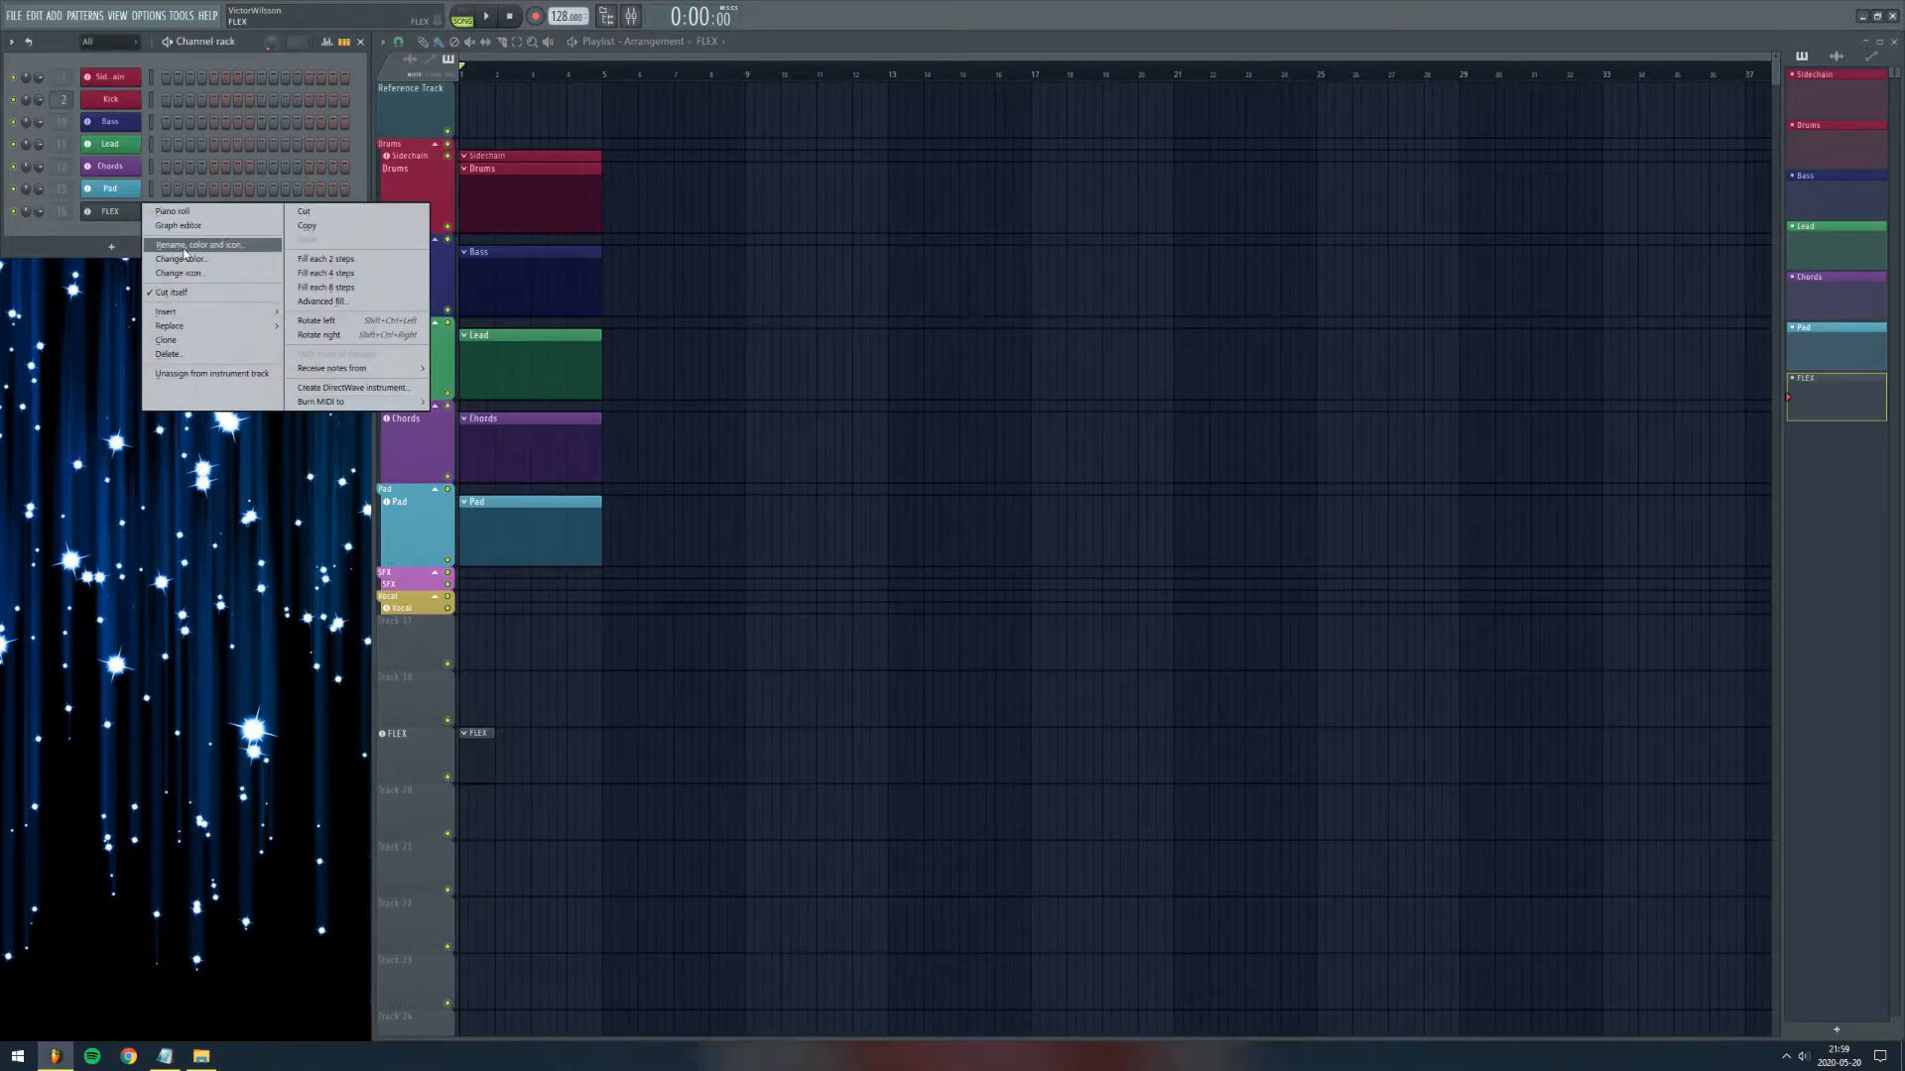
{"action": "left_click", "coordinate": [198, 244]}
{"action": "left_click", "coordinate": [175, 238]}
{"action": "left_click", "coordinate": [318, 268]}
{"action": "key", "text": "Return"}
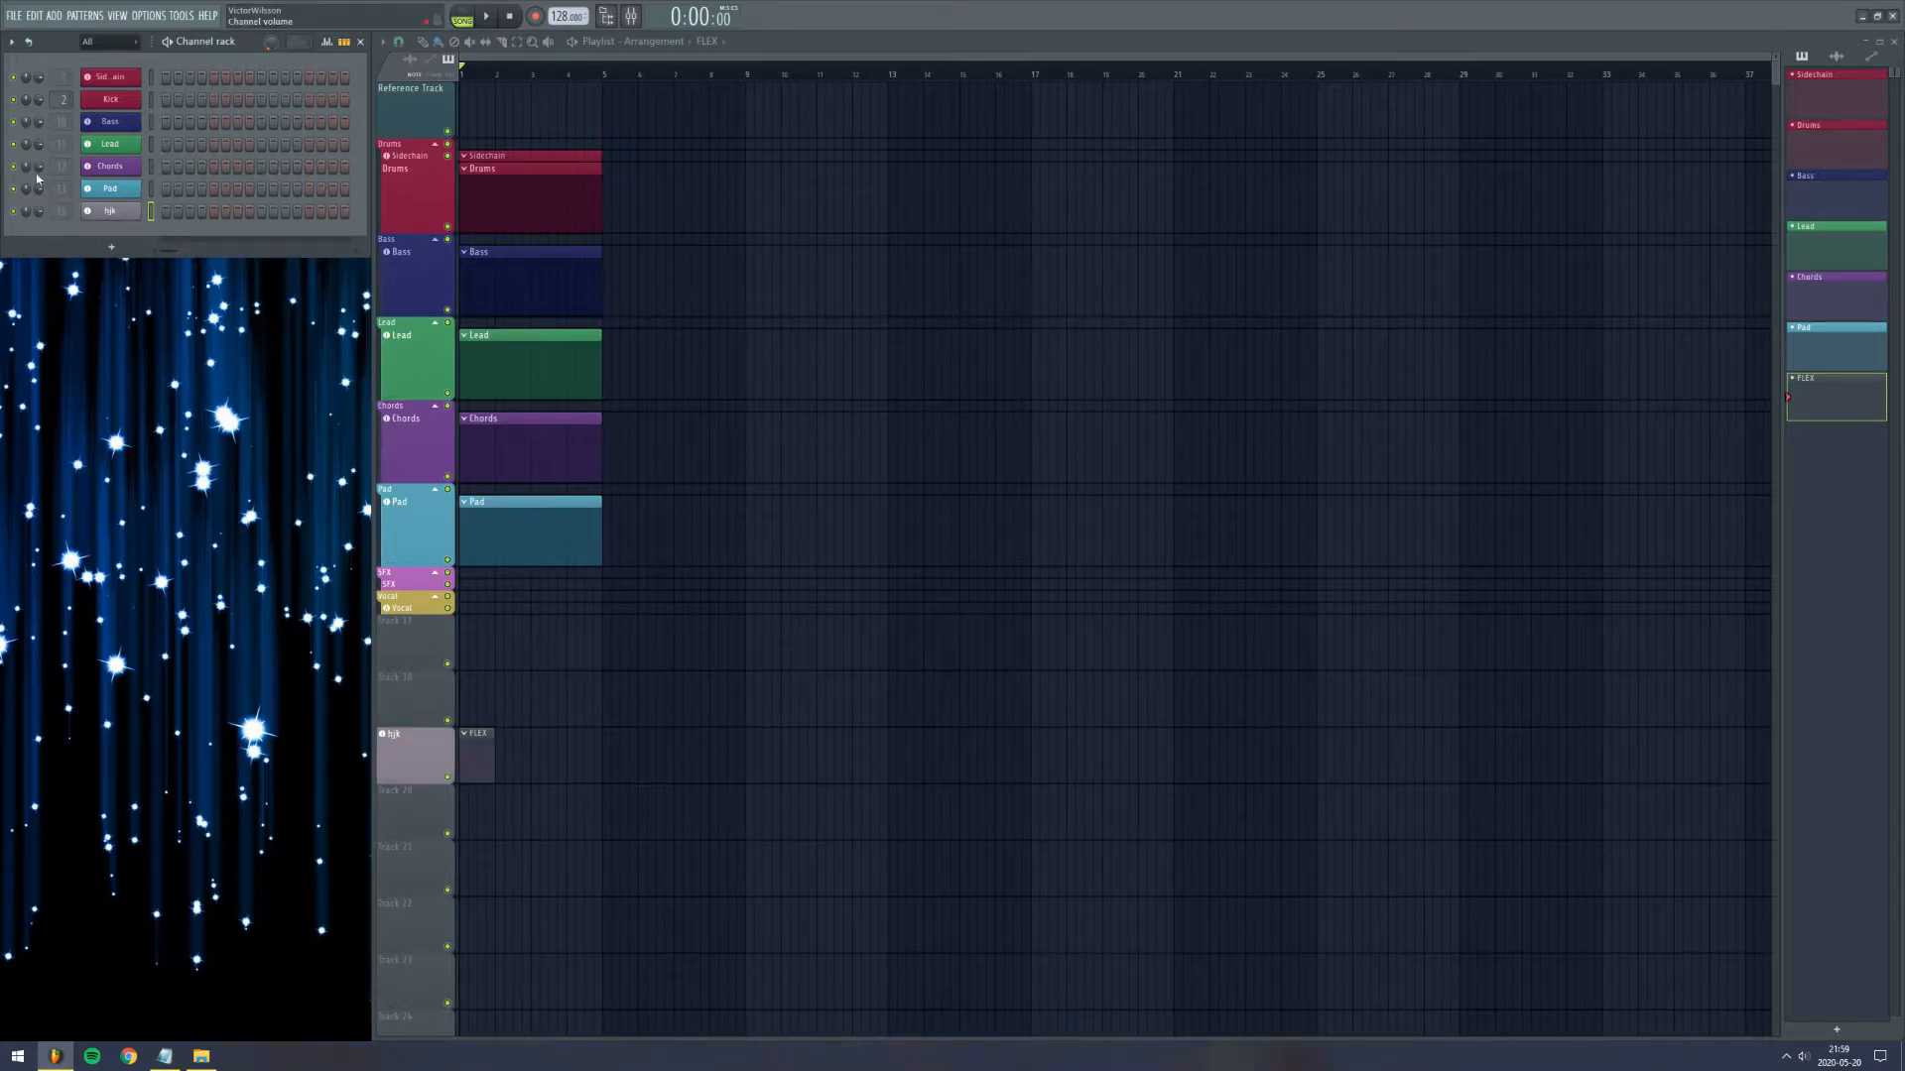
{"action": "left_click", "coordinate": [631, 16]}
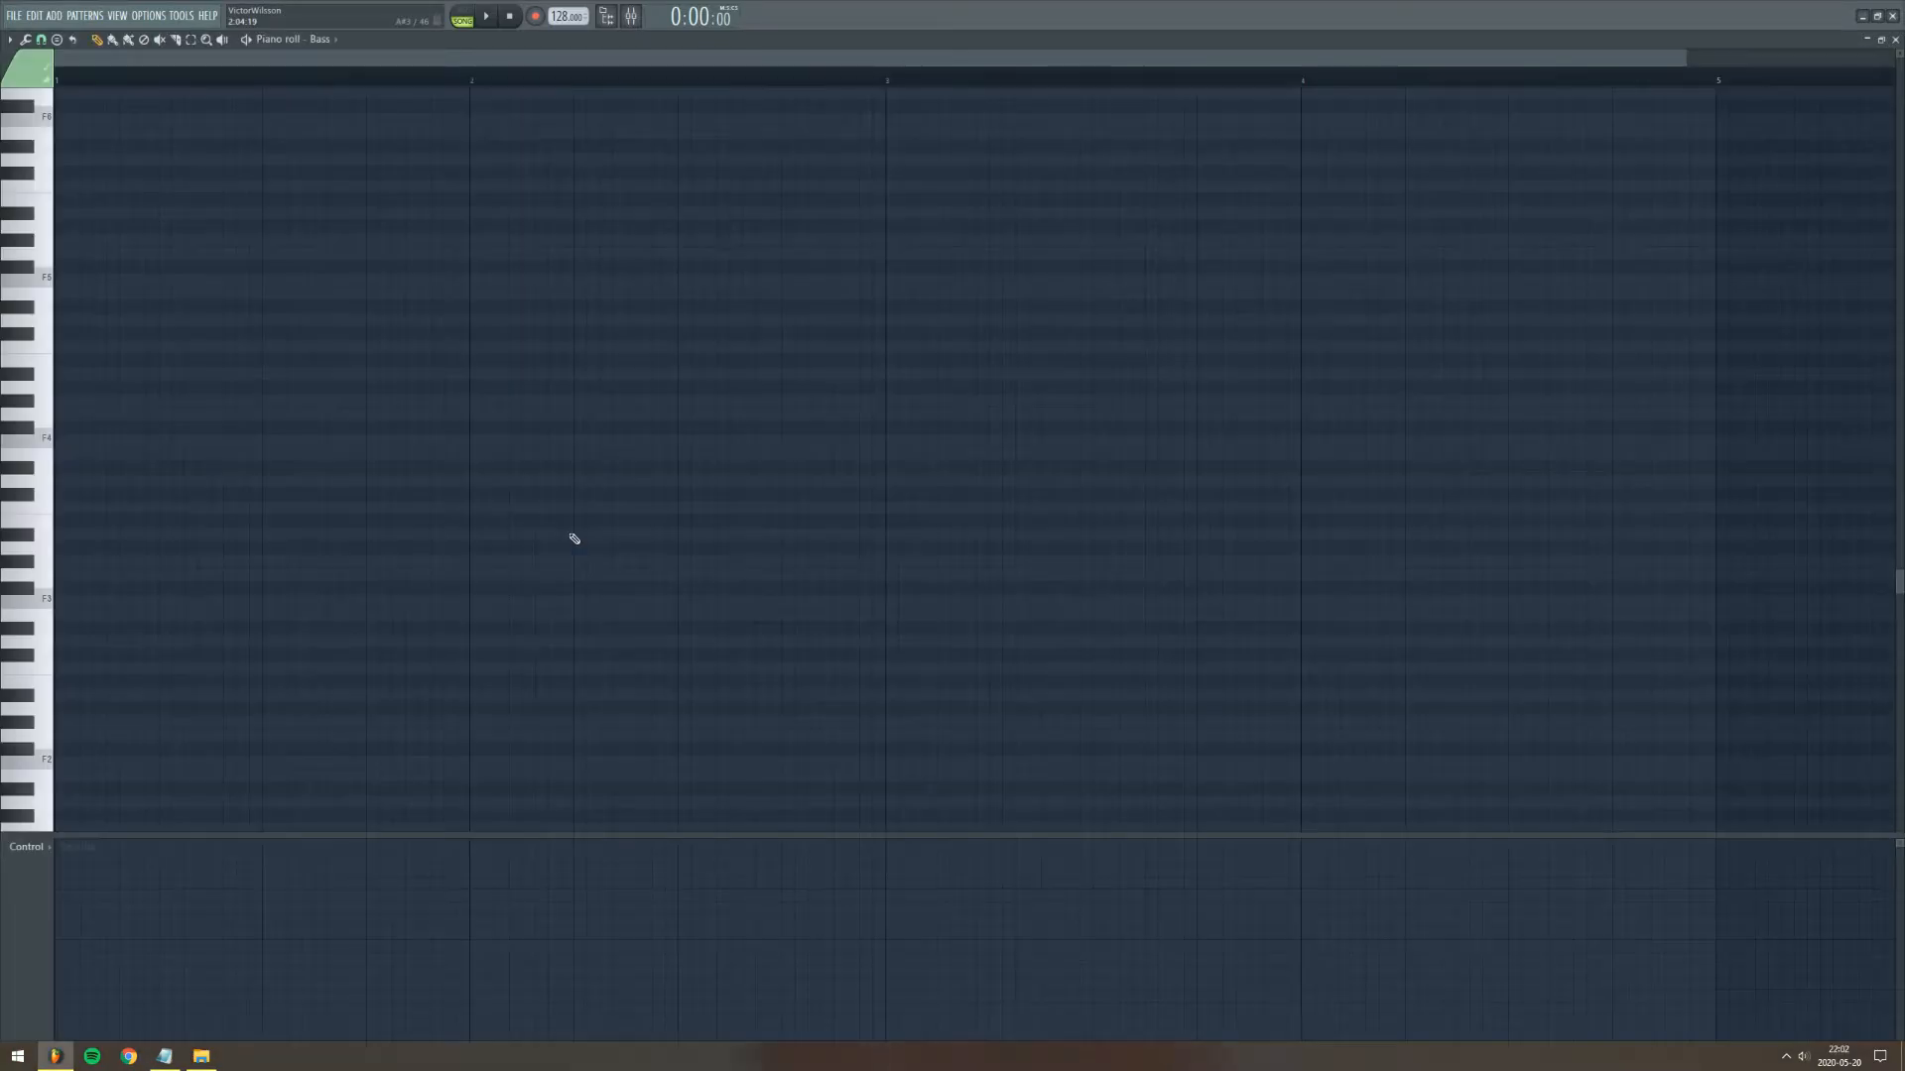
Step: Set the Bass piano roll's scale highlighting to Major Pentatonic and look over the highlighted note rows
{"action": "left_click", "coordinate": [10, 40]}
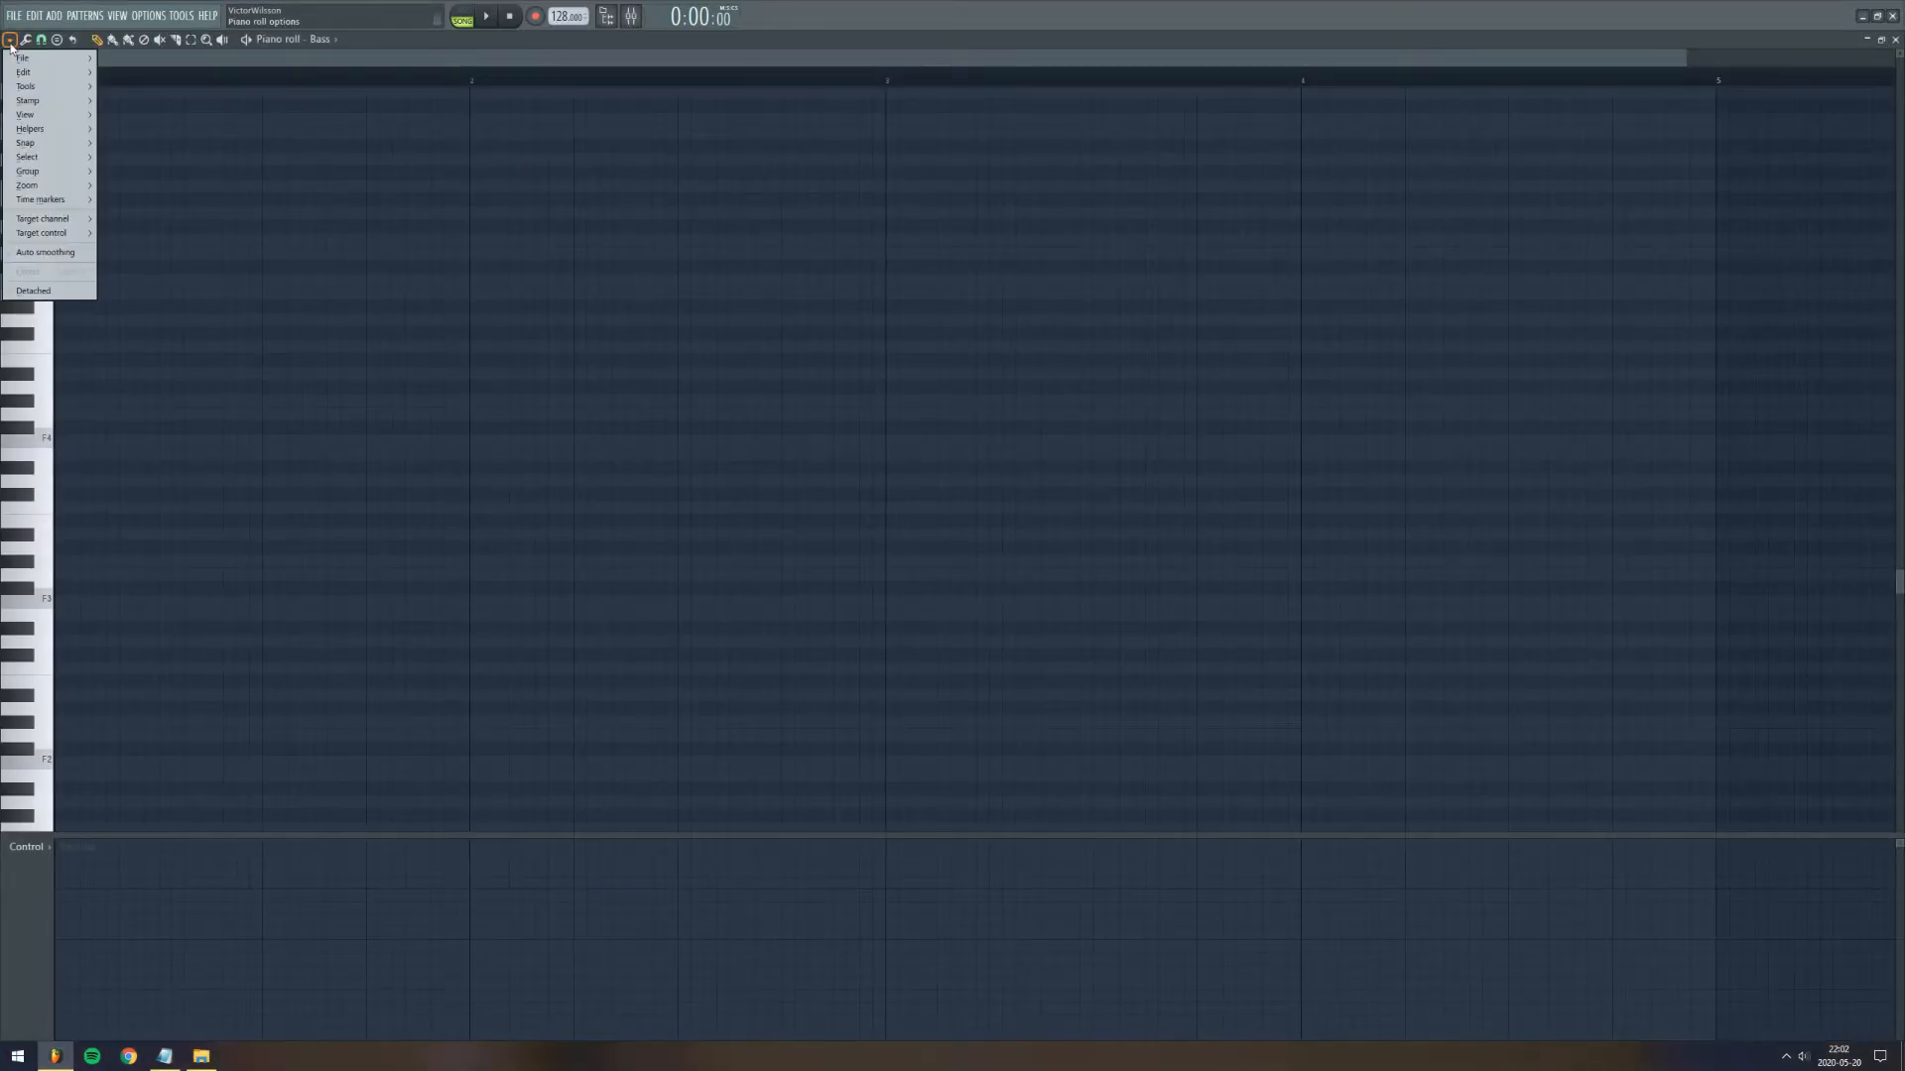
{"action": "mouse_move", "coordinate": [57, 131]}
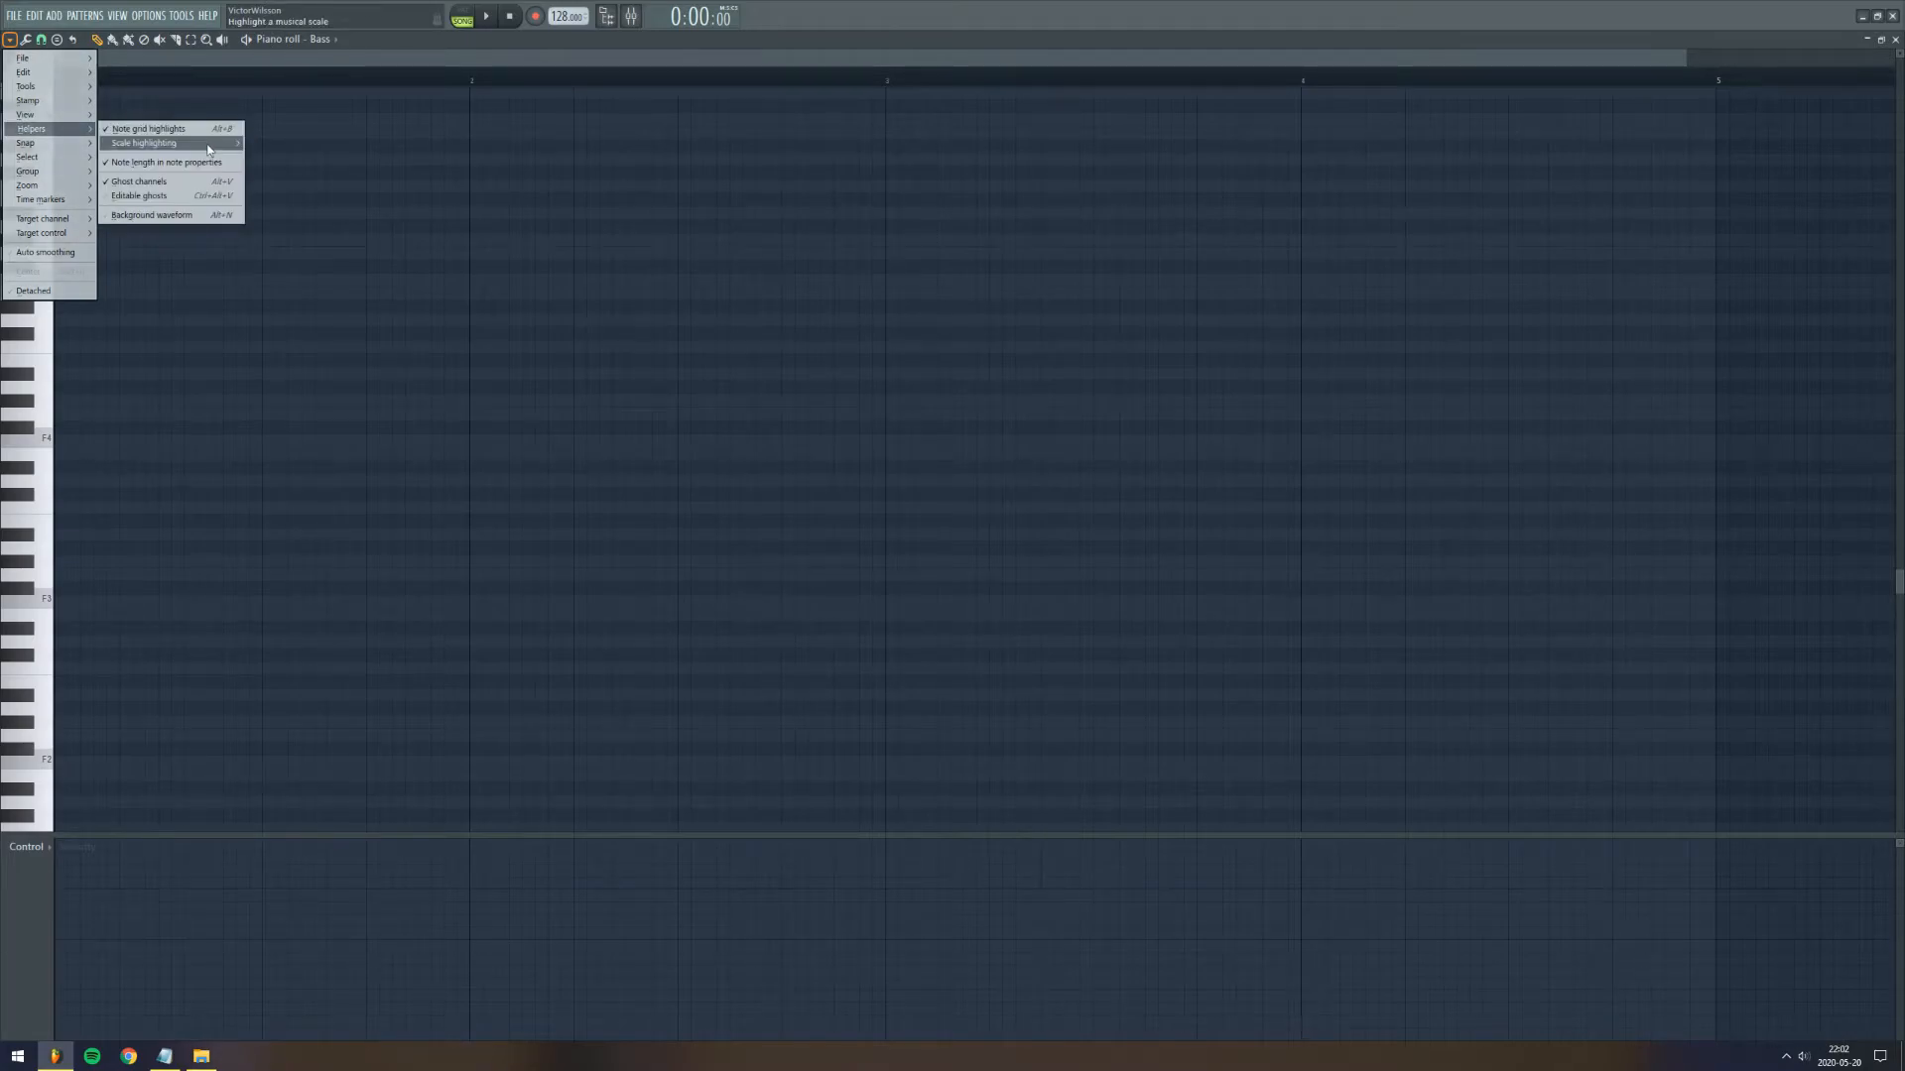
{"action": "mouse_move", "coordinate": [210, 150]}
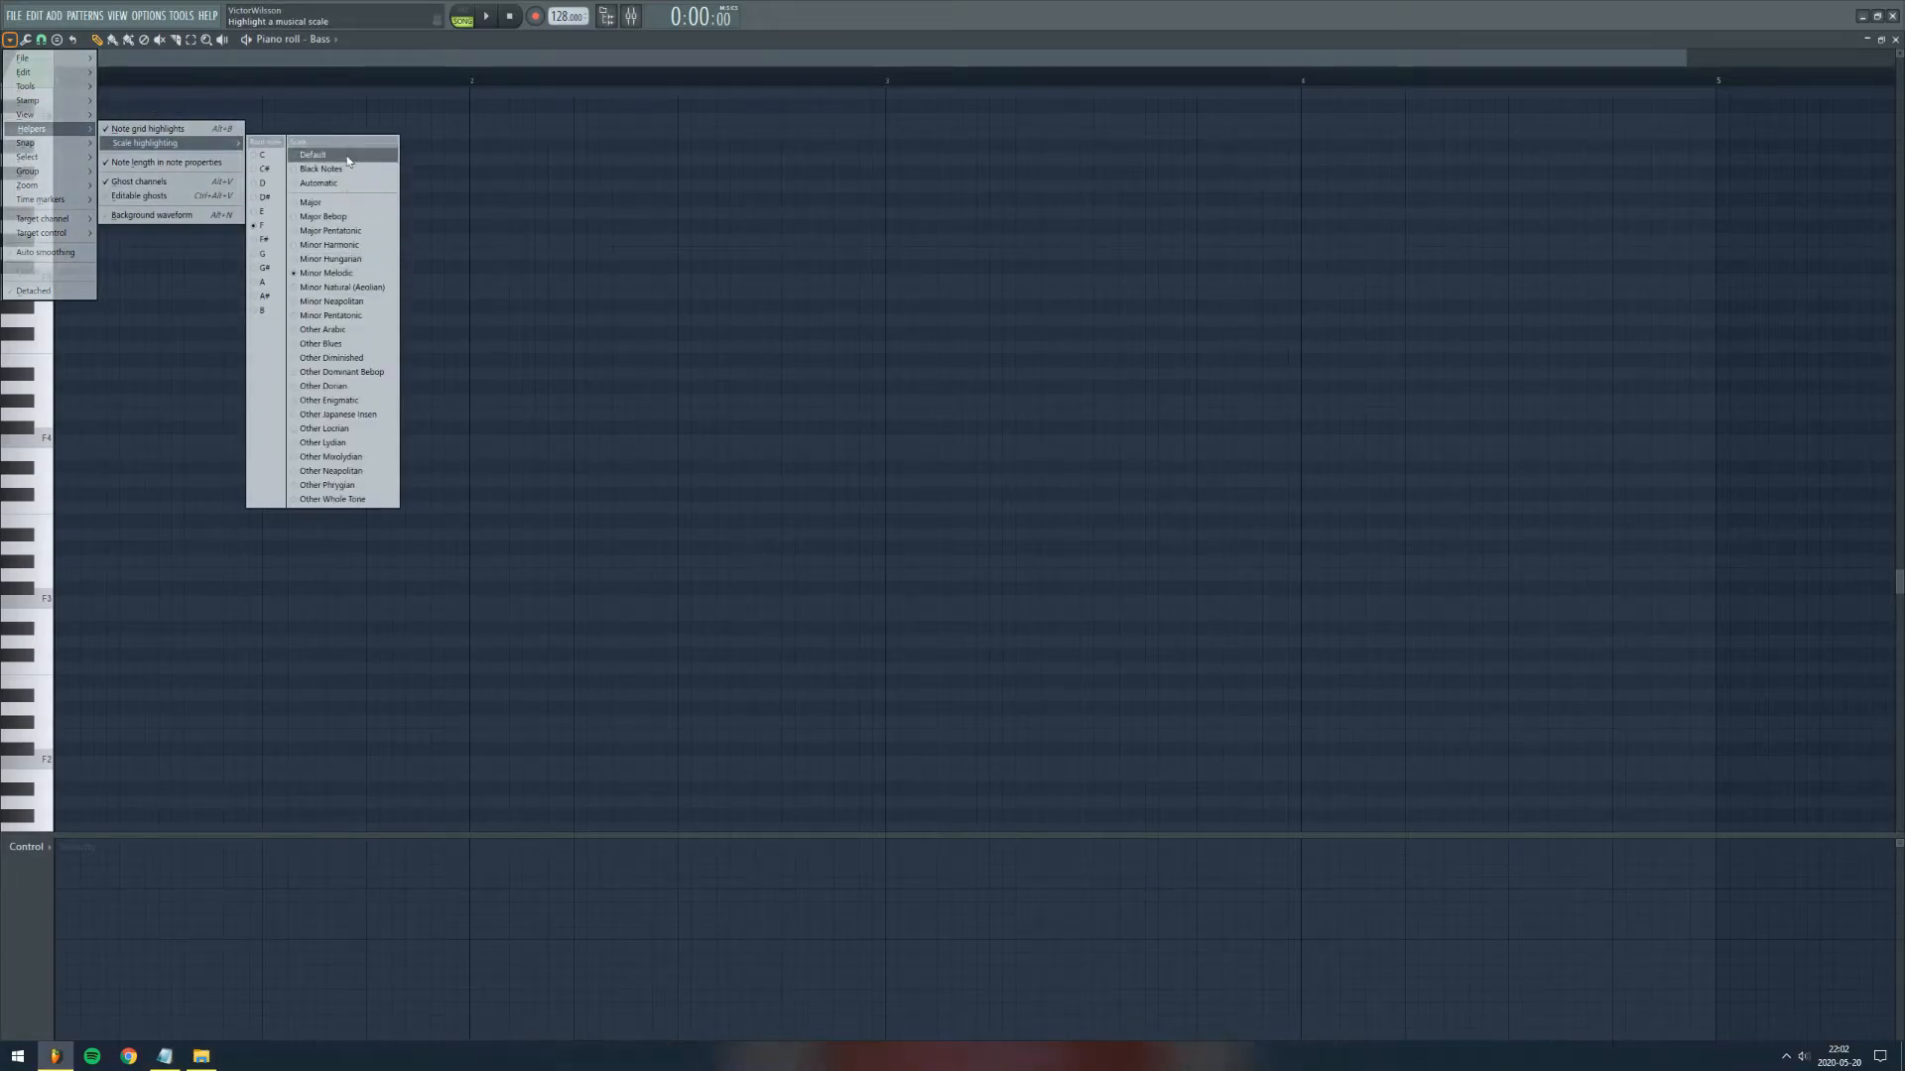
{"action": "left_click", "coordinate": [328, 233]}
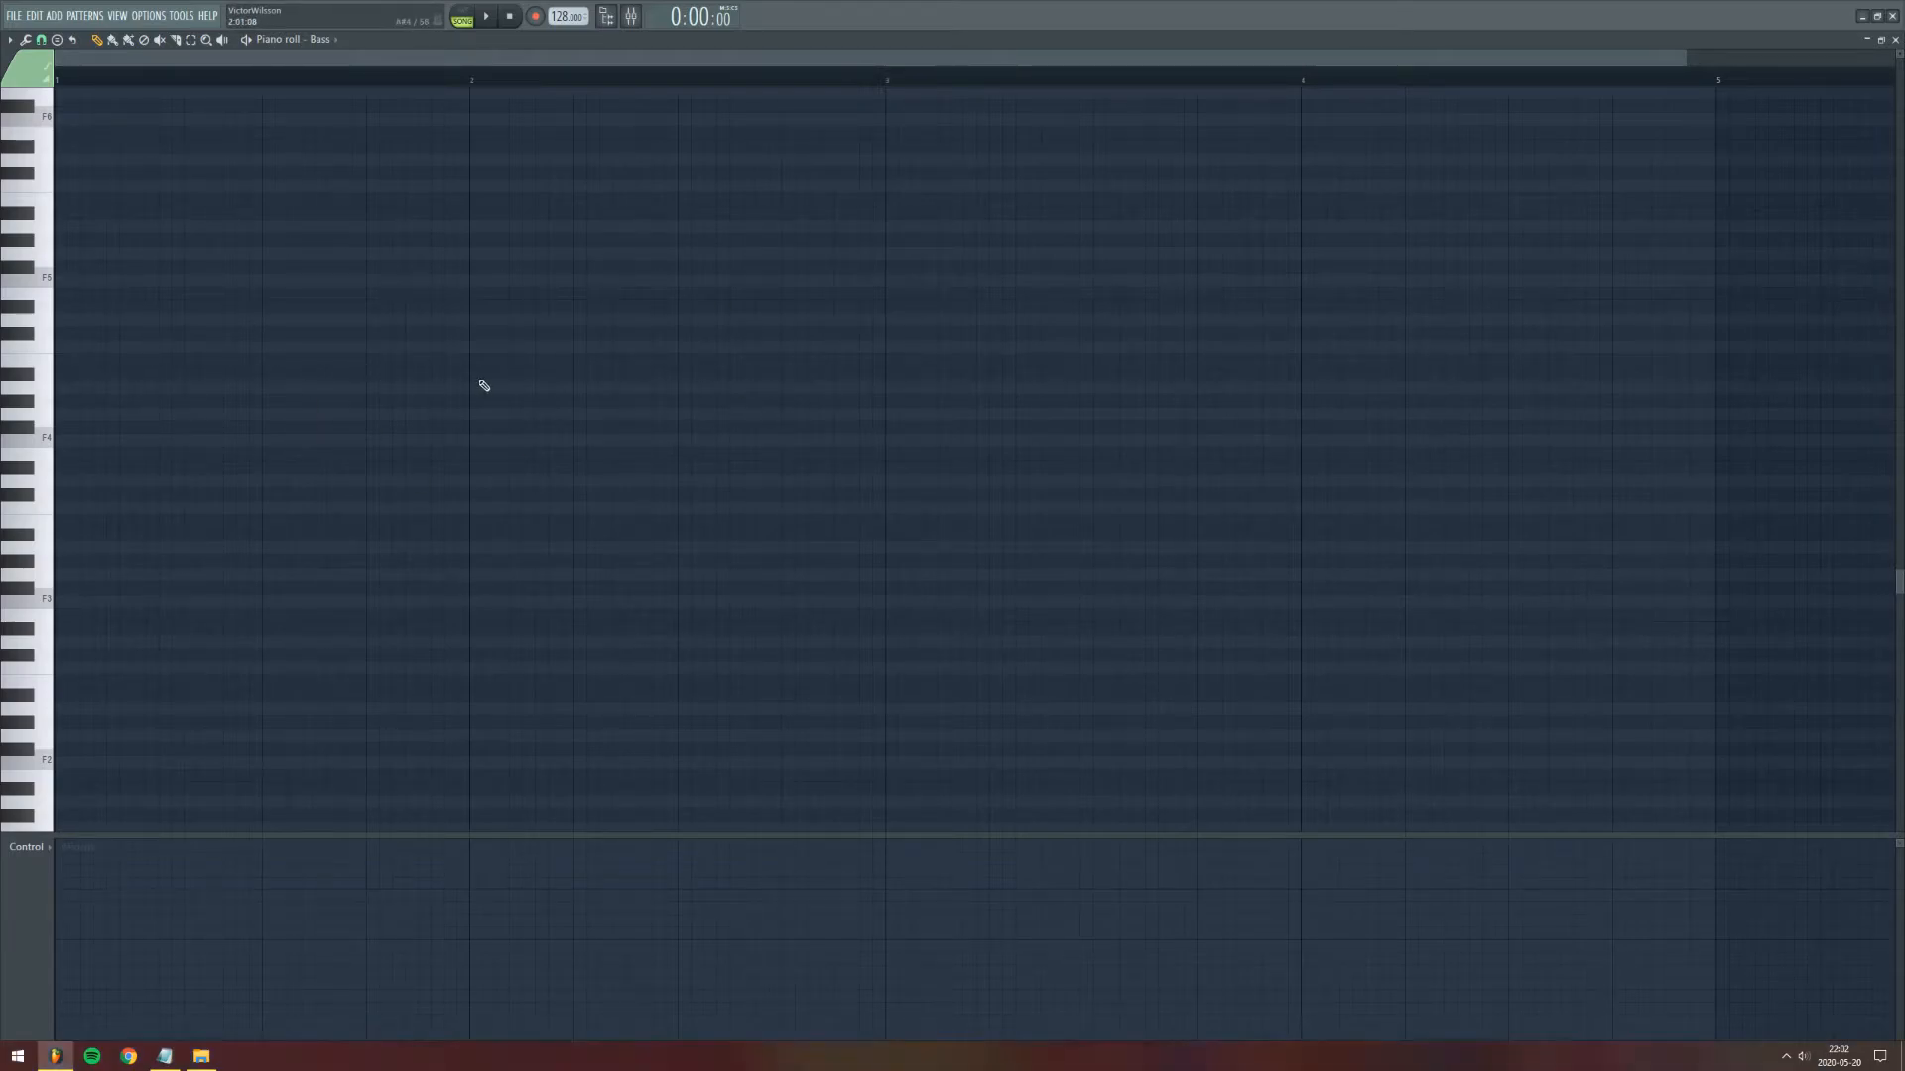
{"action": "scroll", "coordinate": [494, 528], "scroll_direction": "up", "scroll_amount": 3}
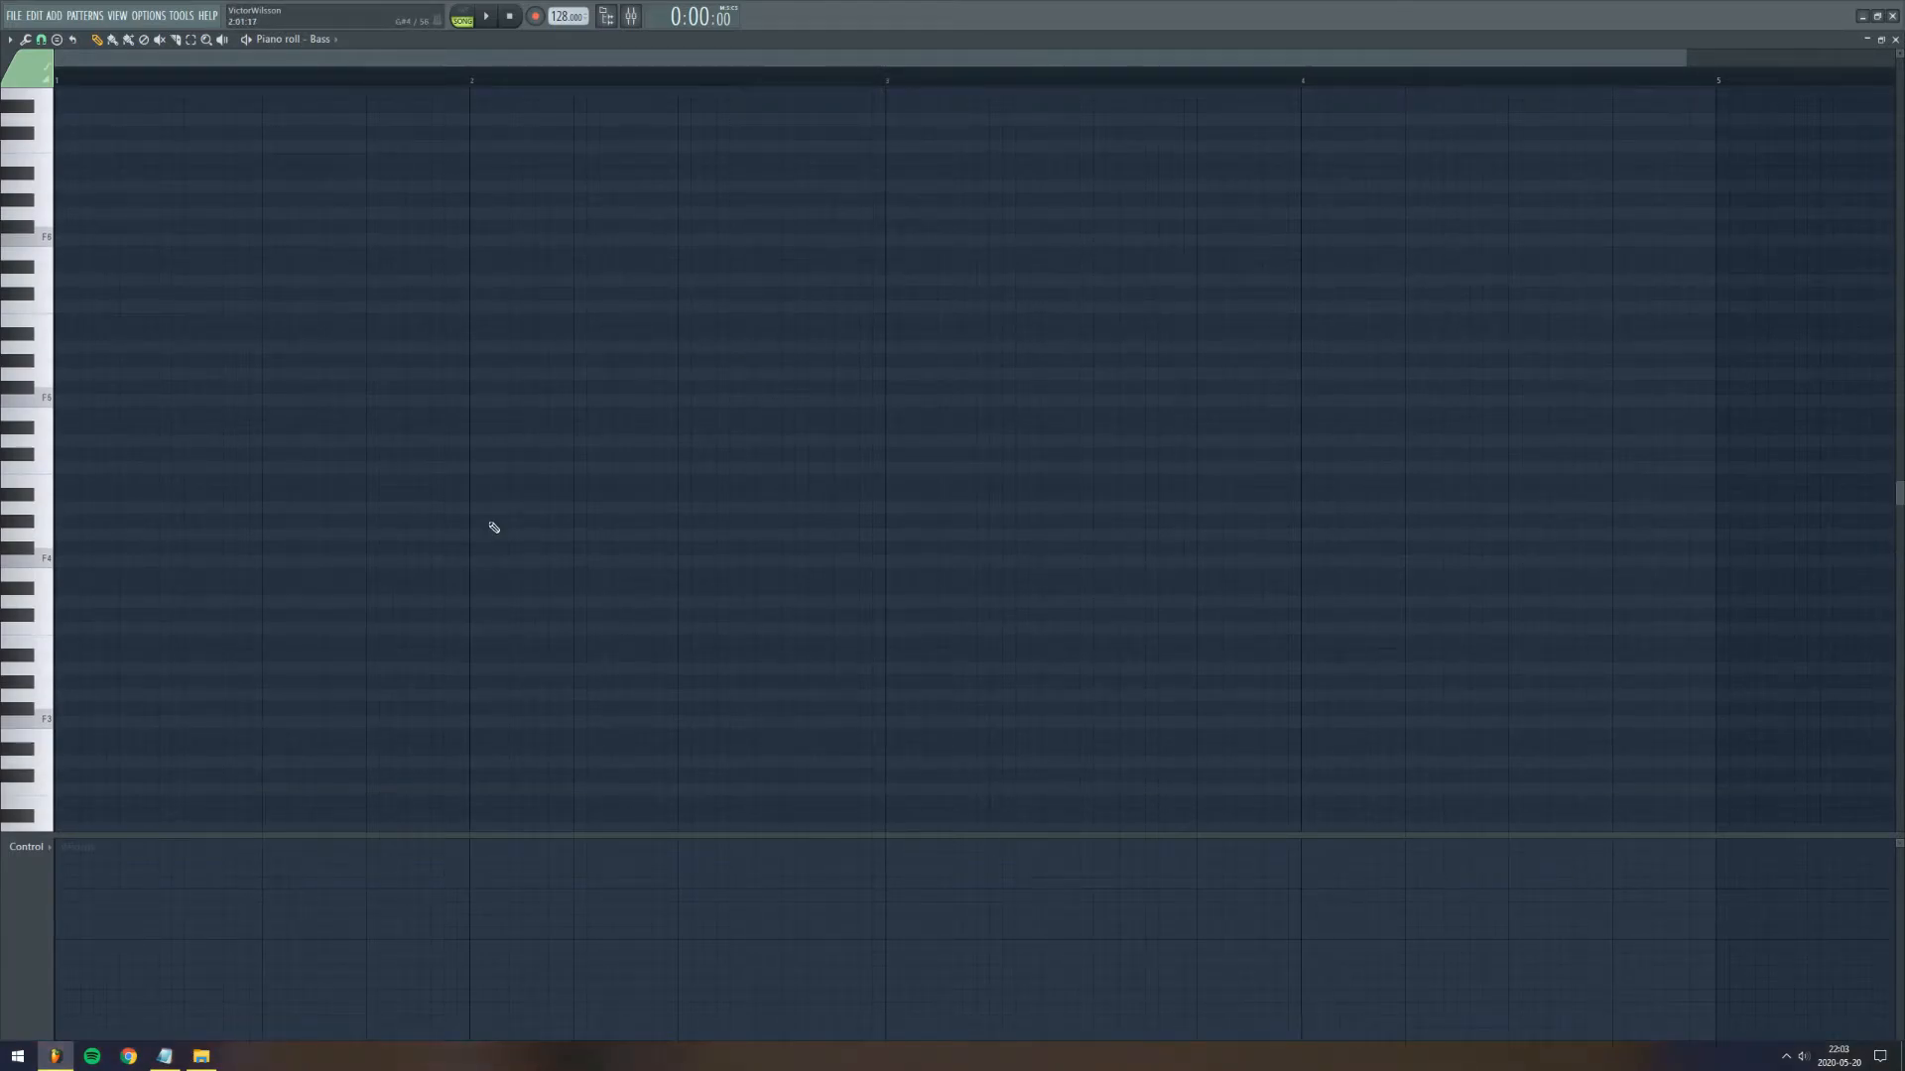
{"action": "scroll", "coordinate": [635, 472], "scroll_direction": "down", "scroll_amount": 1}
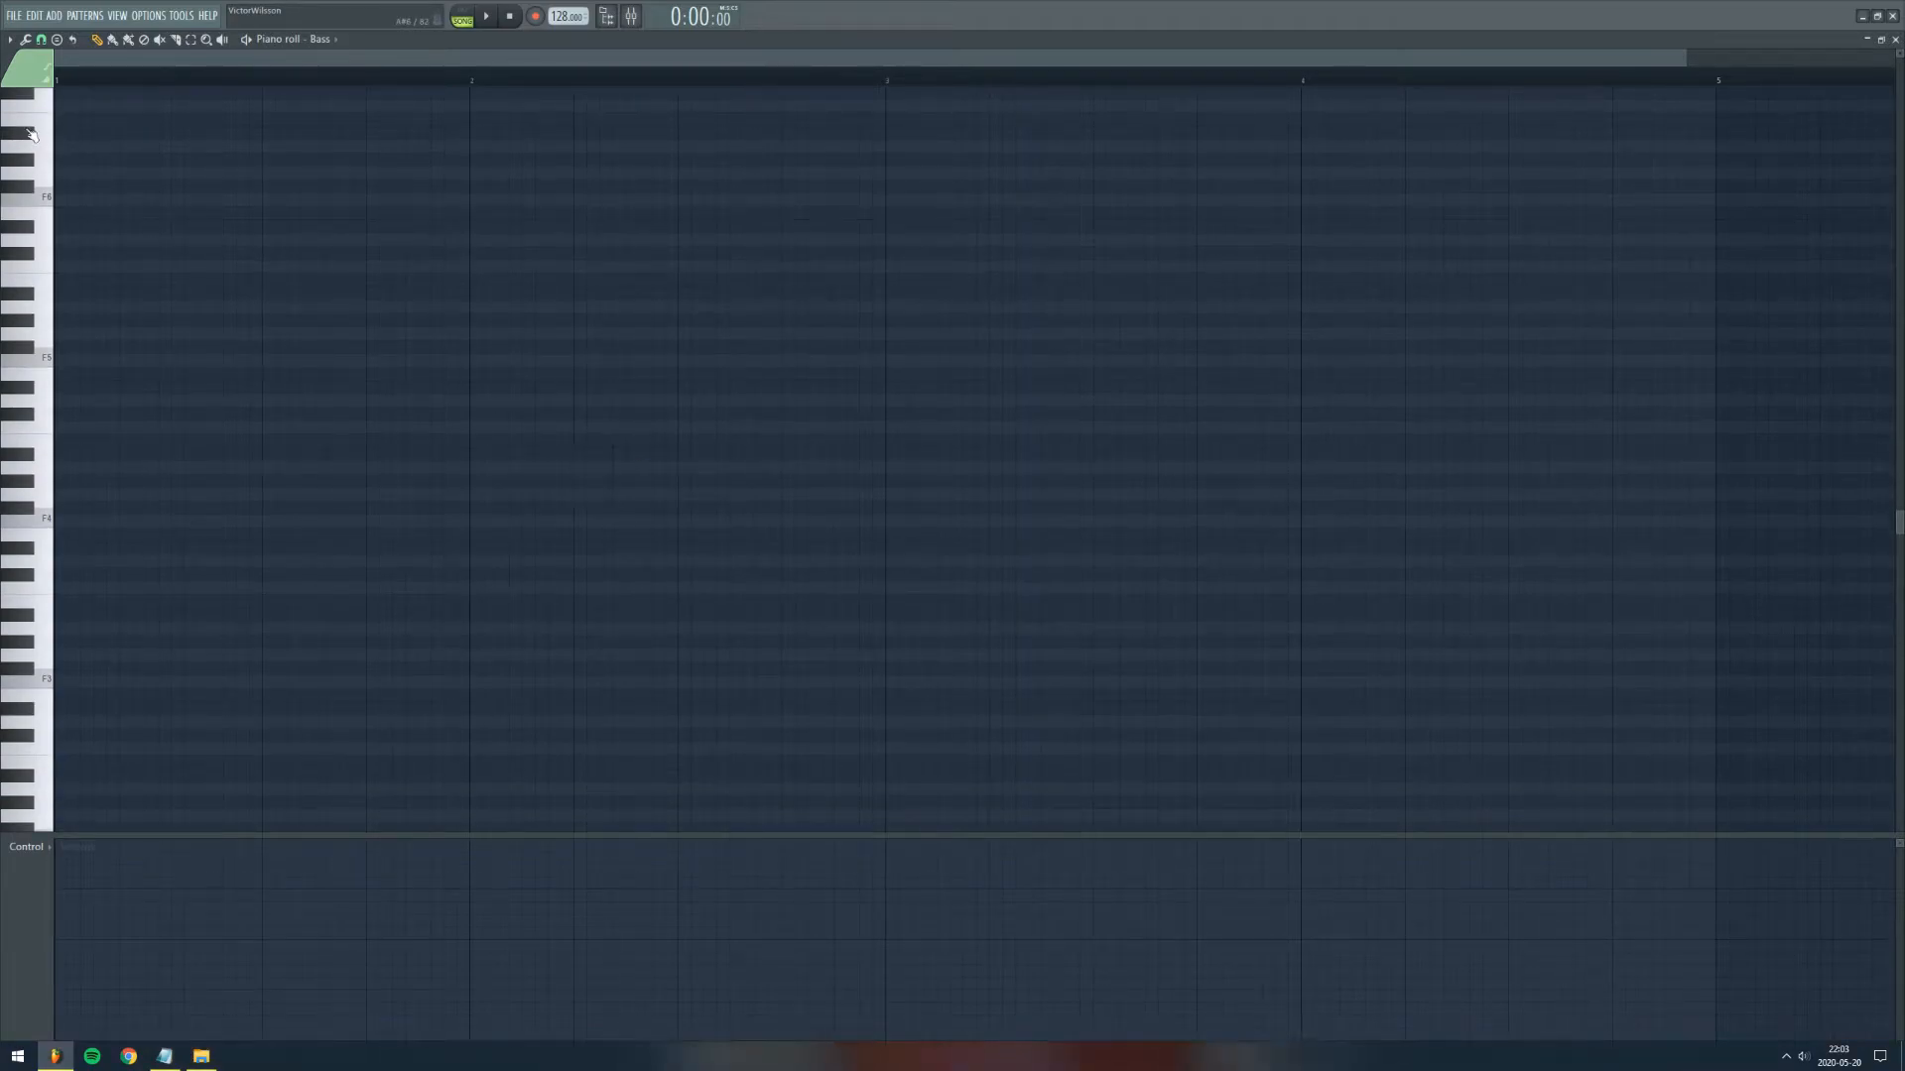
Step: Switch the piano roll's note color group to 2 and then to 3
{"action": "left_click", "coordinate": [27, 70]}
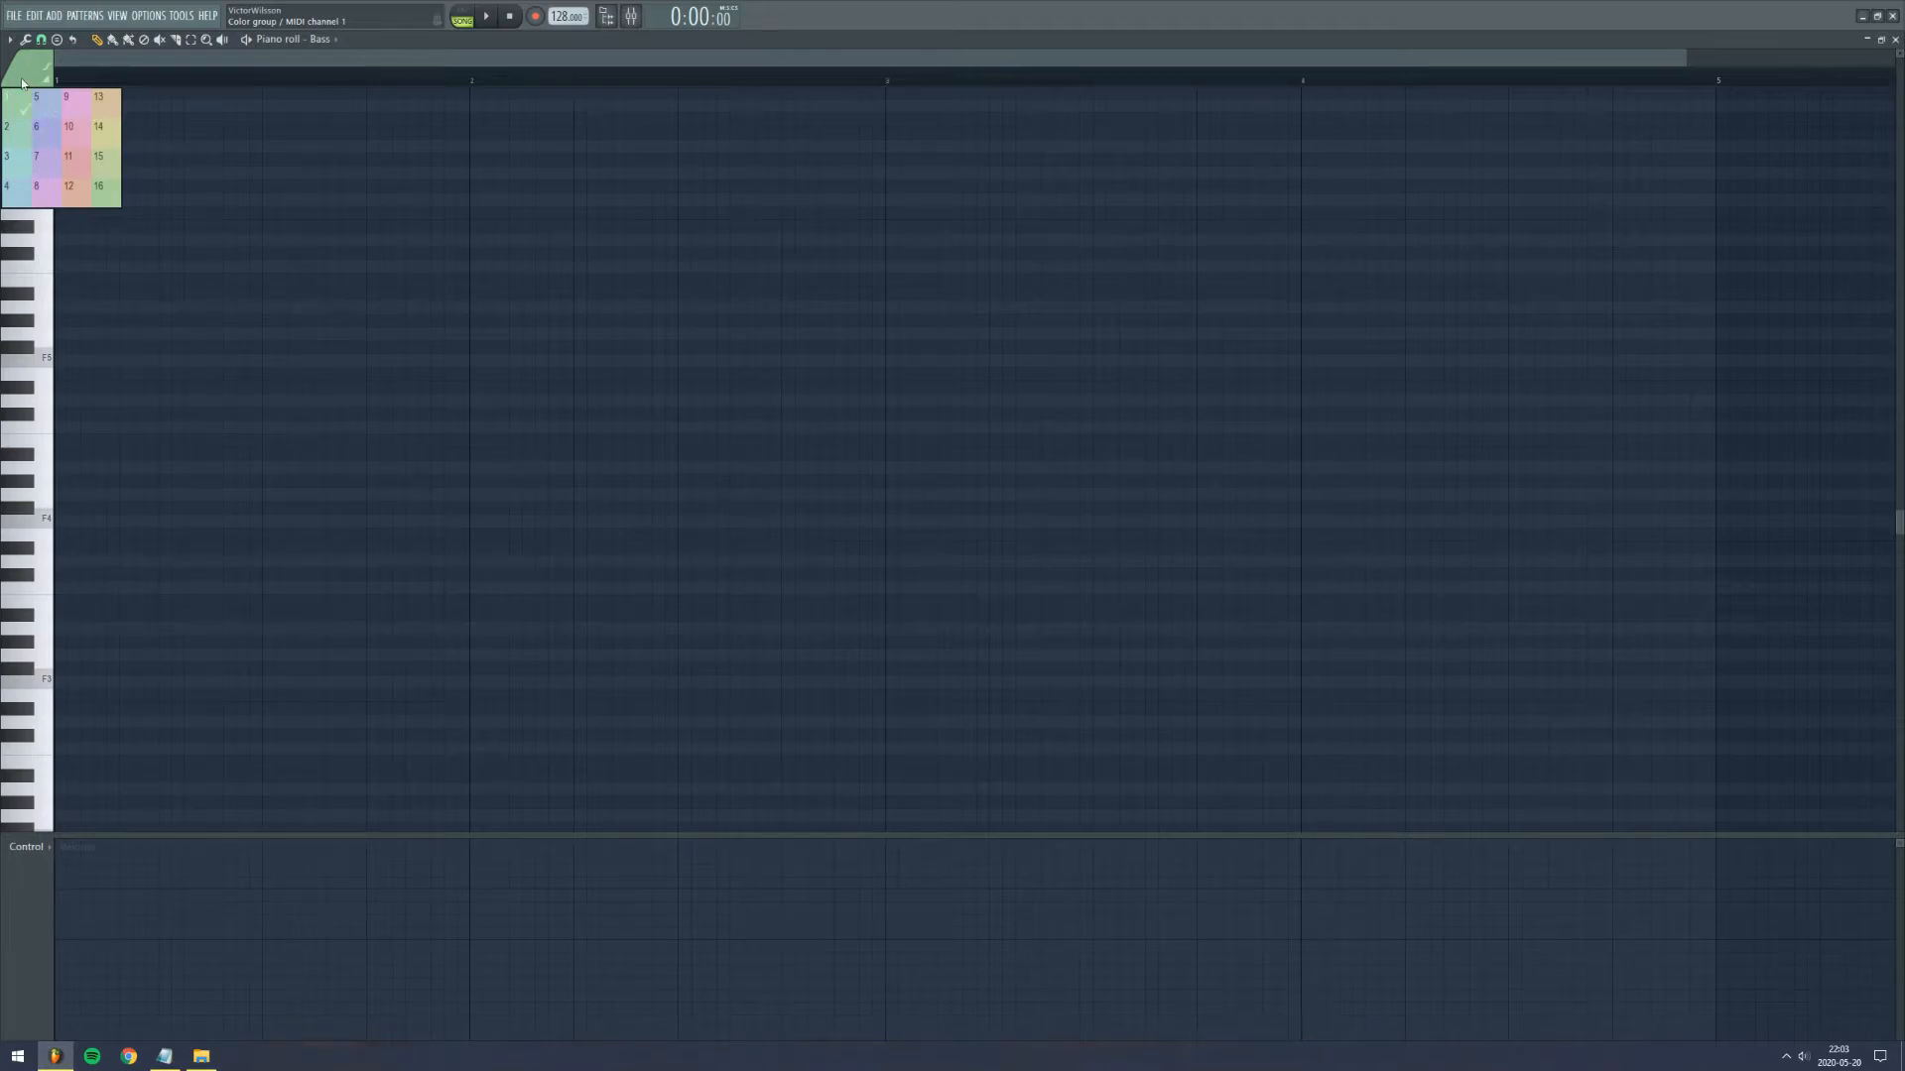
{"action": "left_click", "coordinate": [17, 135]}
{"action": "left_click", "coordinate": [26, 70]}
{"action": "left_click", "coordinate": [19, 162]}
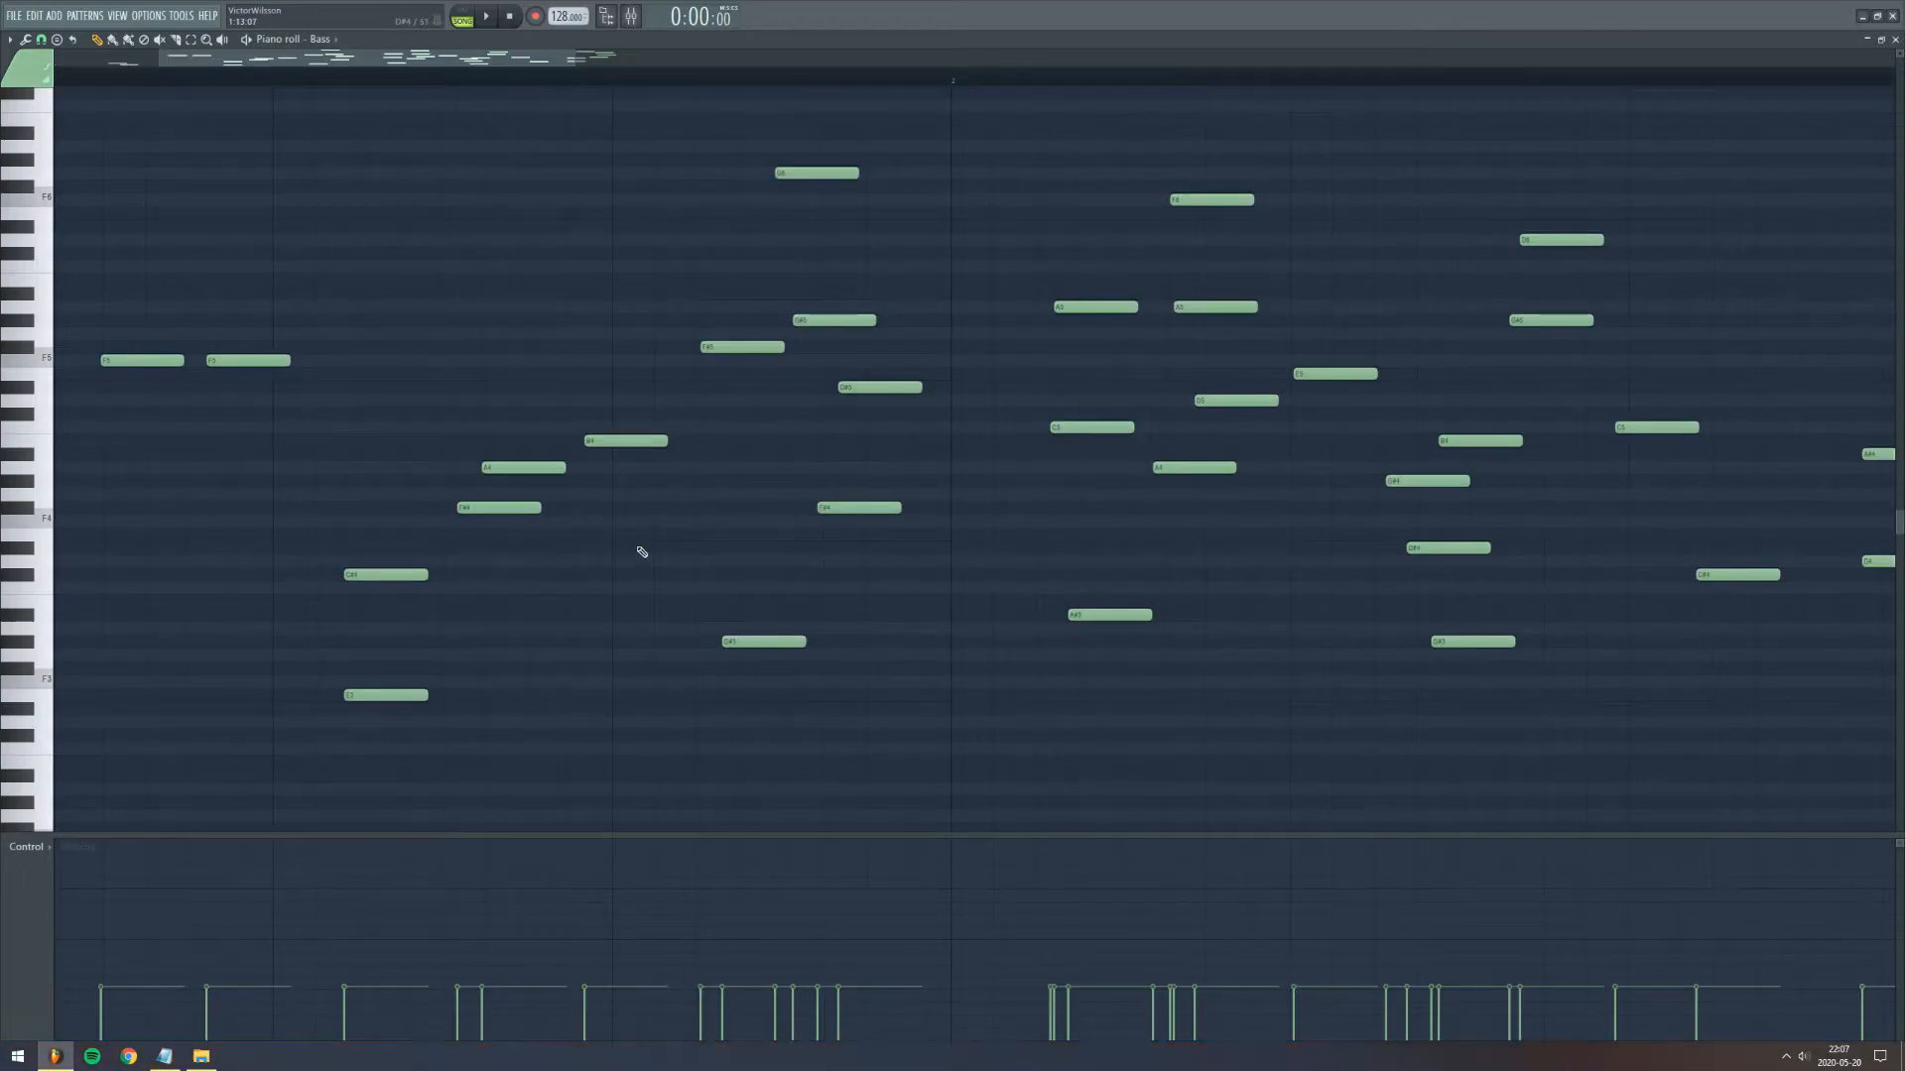
Step: Quick quantize all notes in the Bass piano roll so they snap to the grid, and open the piano roll tools
{"action": "key", "text": "ctrl+q"}
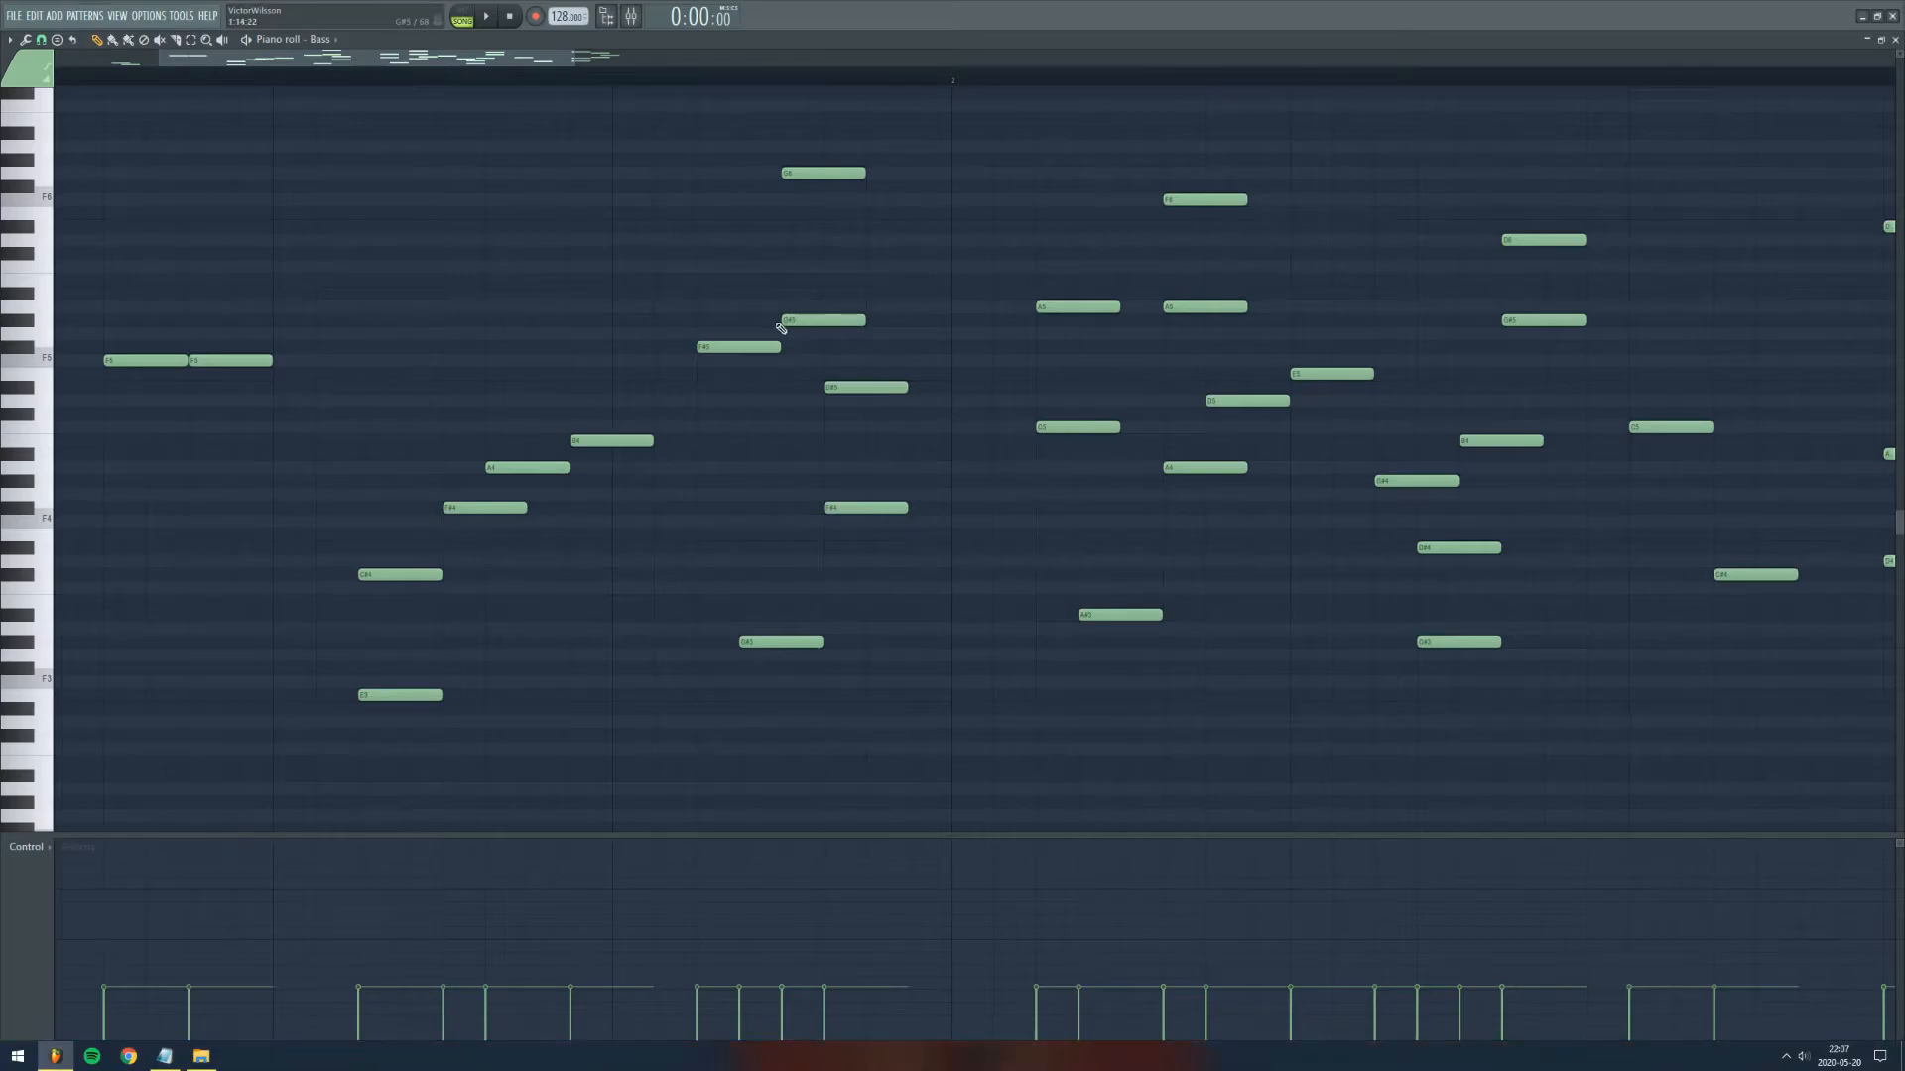
{"action": "mouse_move", "coordinate": [733, 353]}
{"action": "left_mouse_down"}
{"action": "mouse_move", "coordinate": [759, 353]}
{"action": "mouse_move", "coordinate": [742, 354]}
{"action": "left_mouse_up"}
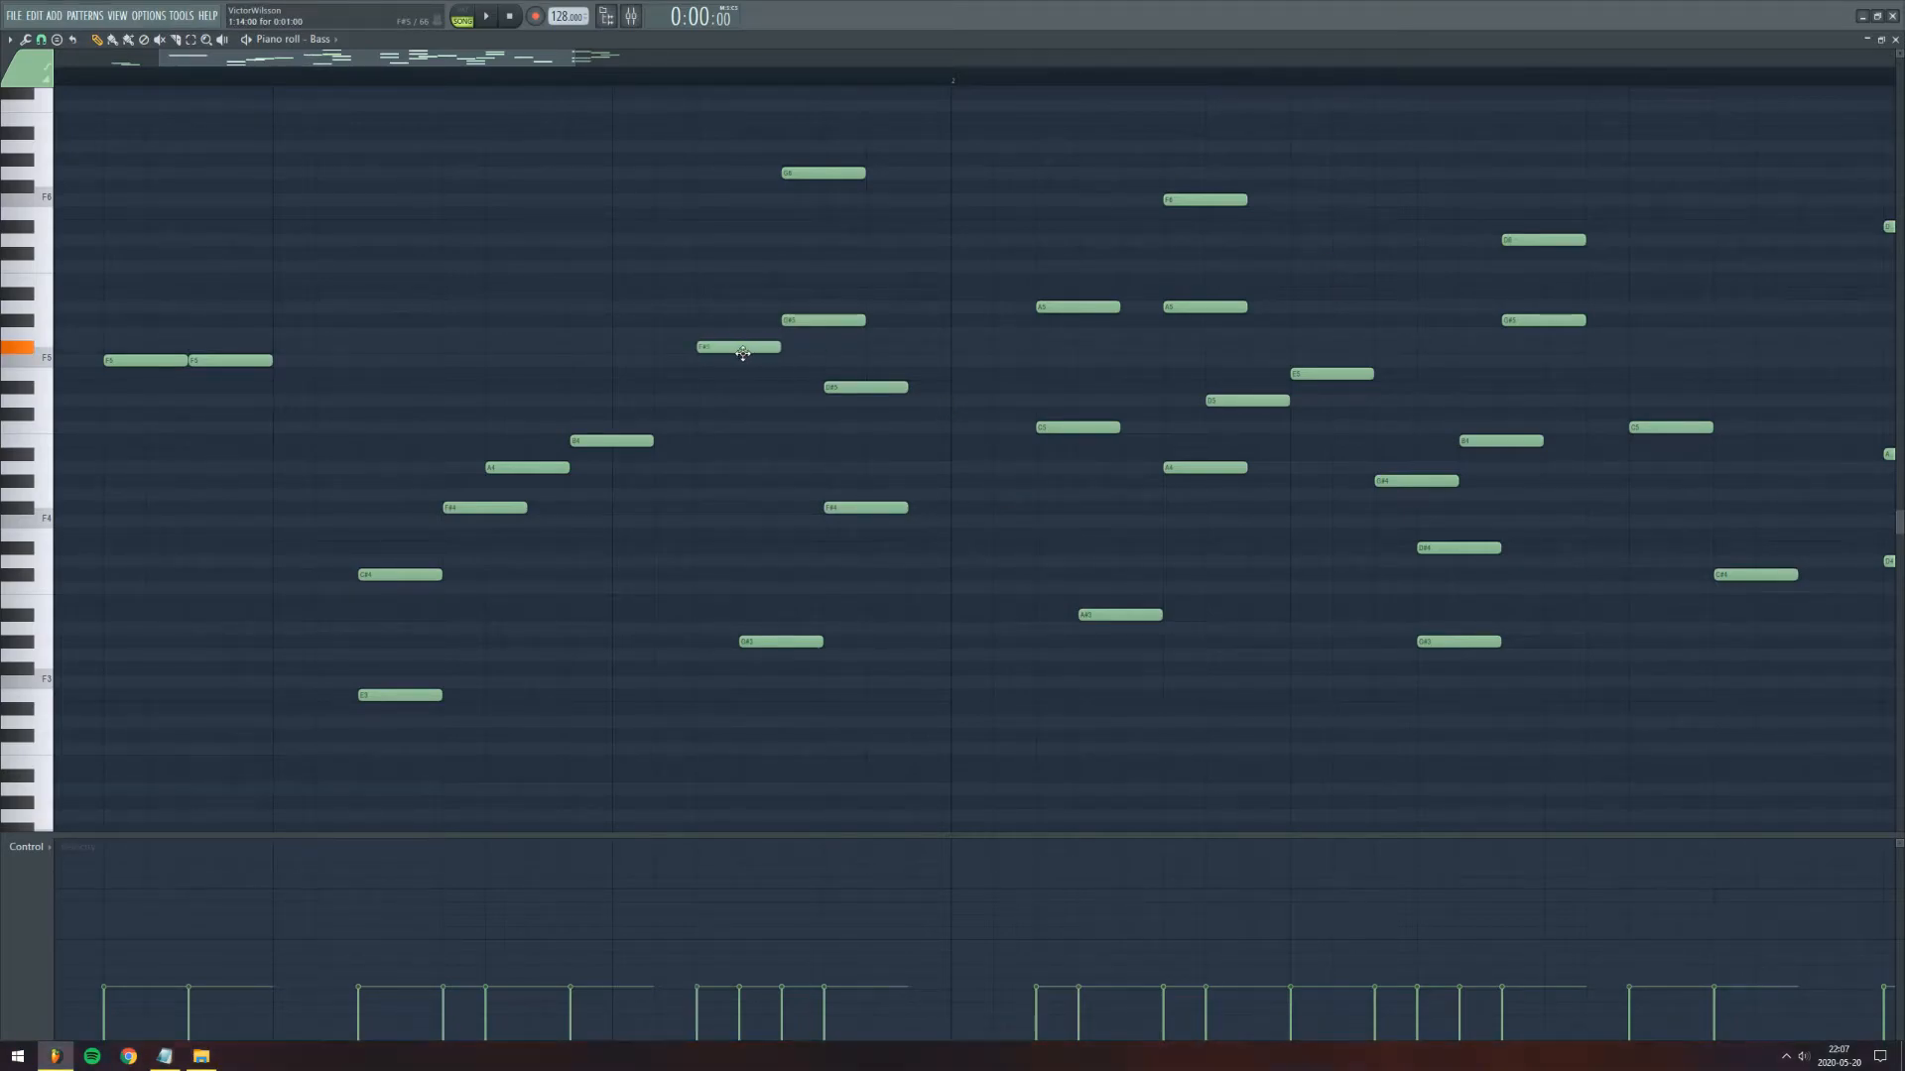
{"action": "left_click", "coordinate": [28, 42]}
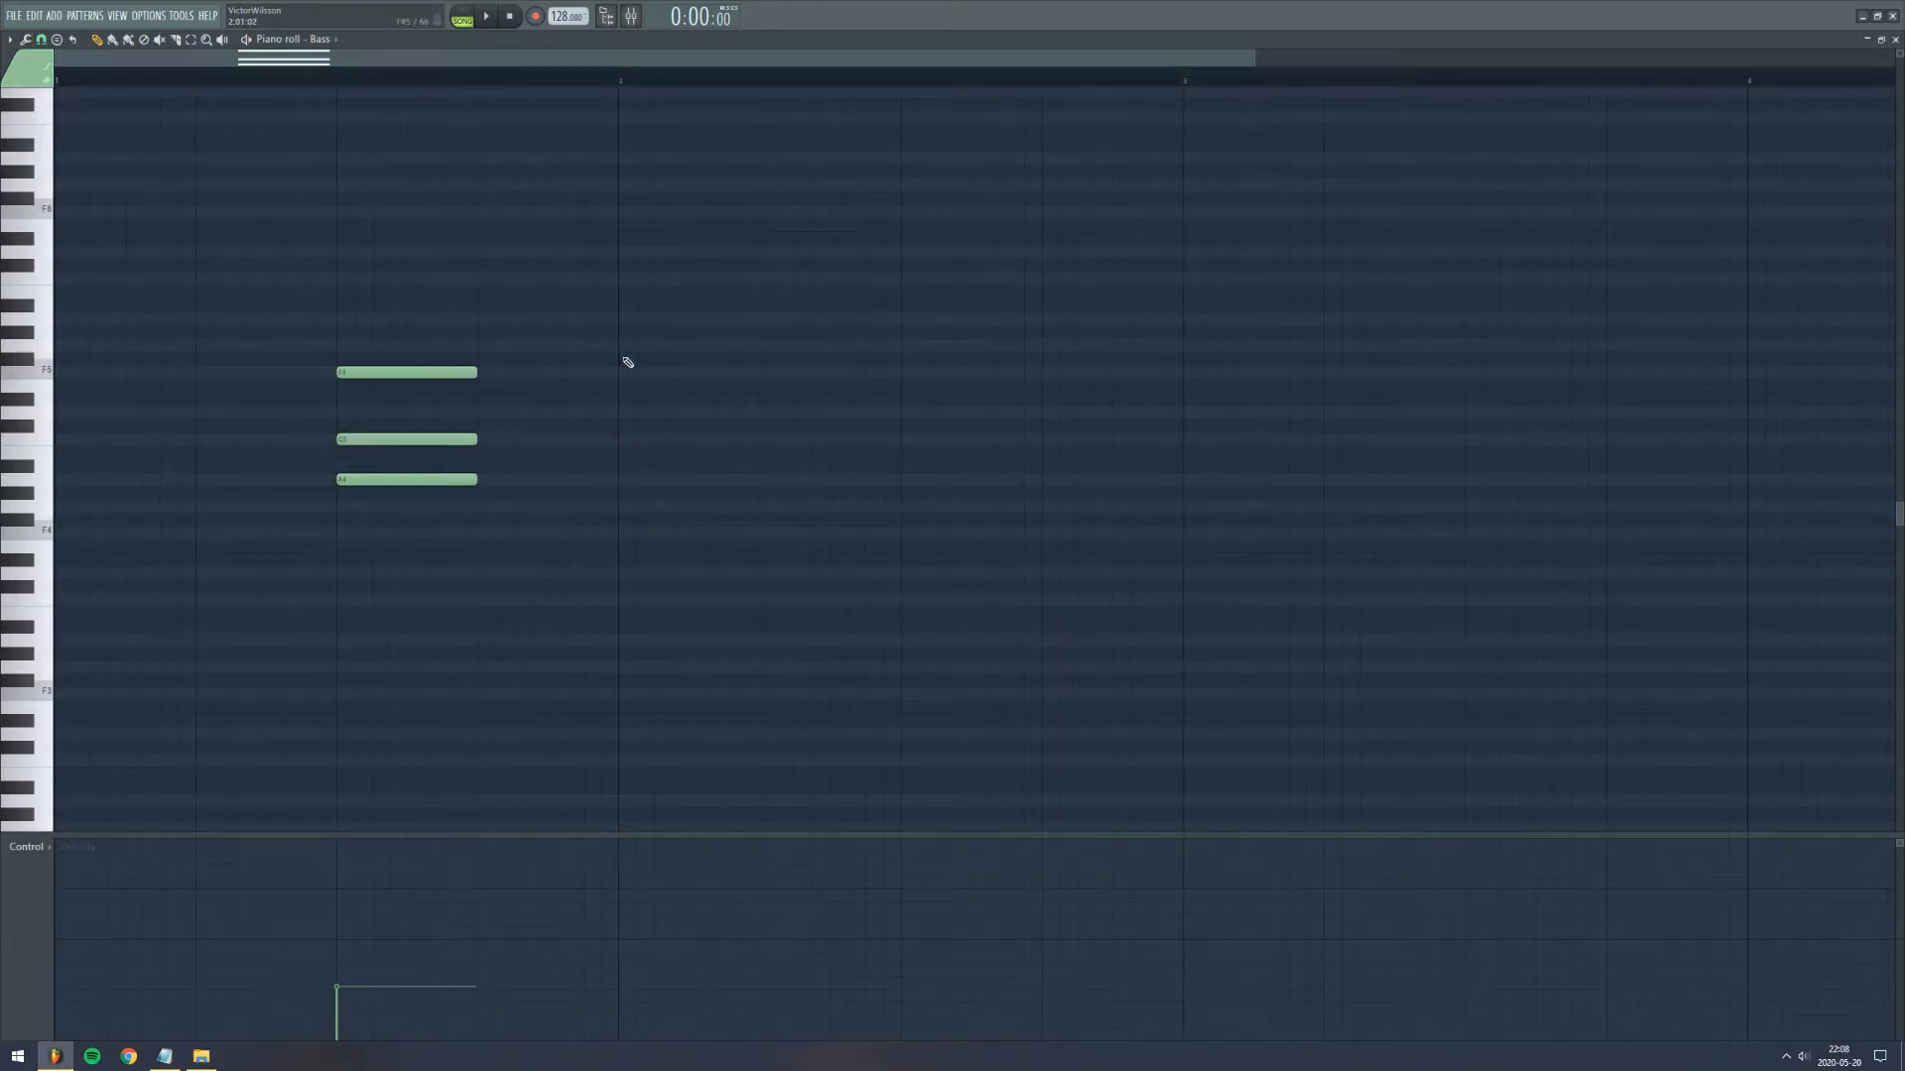
Step: Select the three-note chord, transpose it up one octave and back down, and deselect the notes
{"action": "left_click_drag", "start_coordinate": [601, 233], "coordinate": [115, 604]}
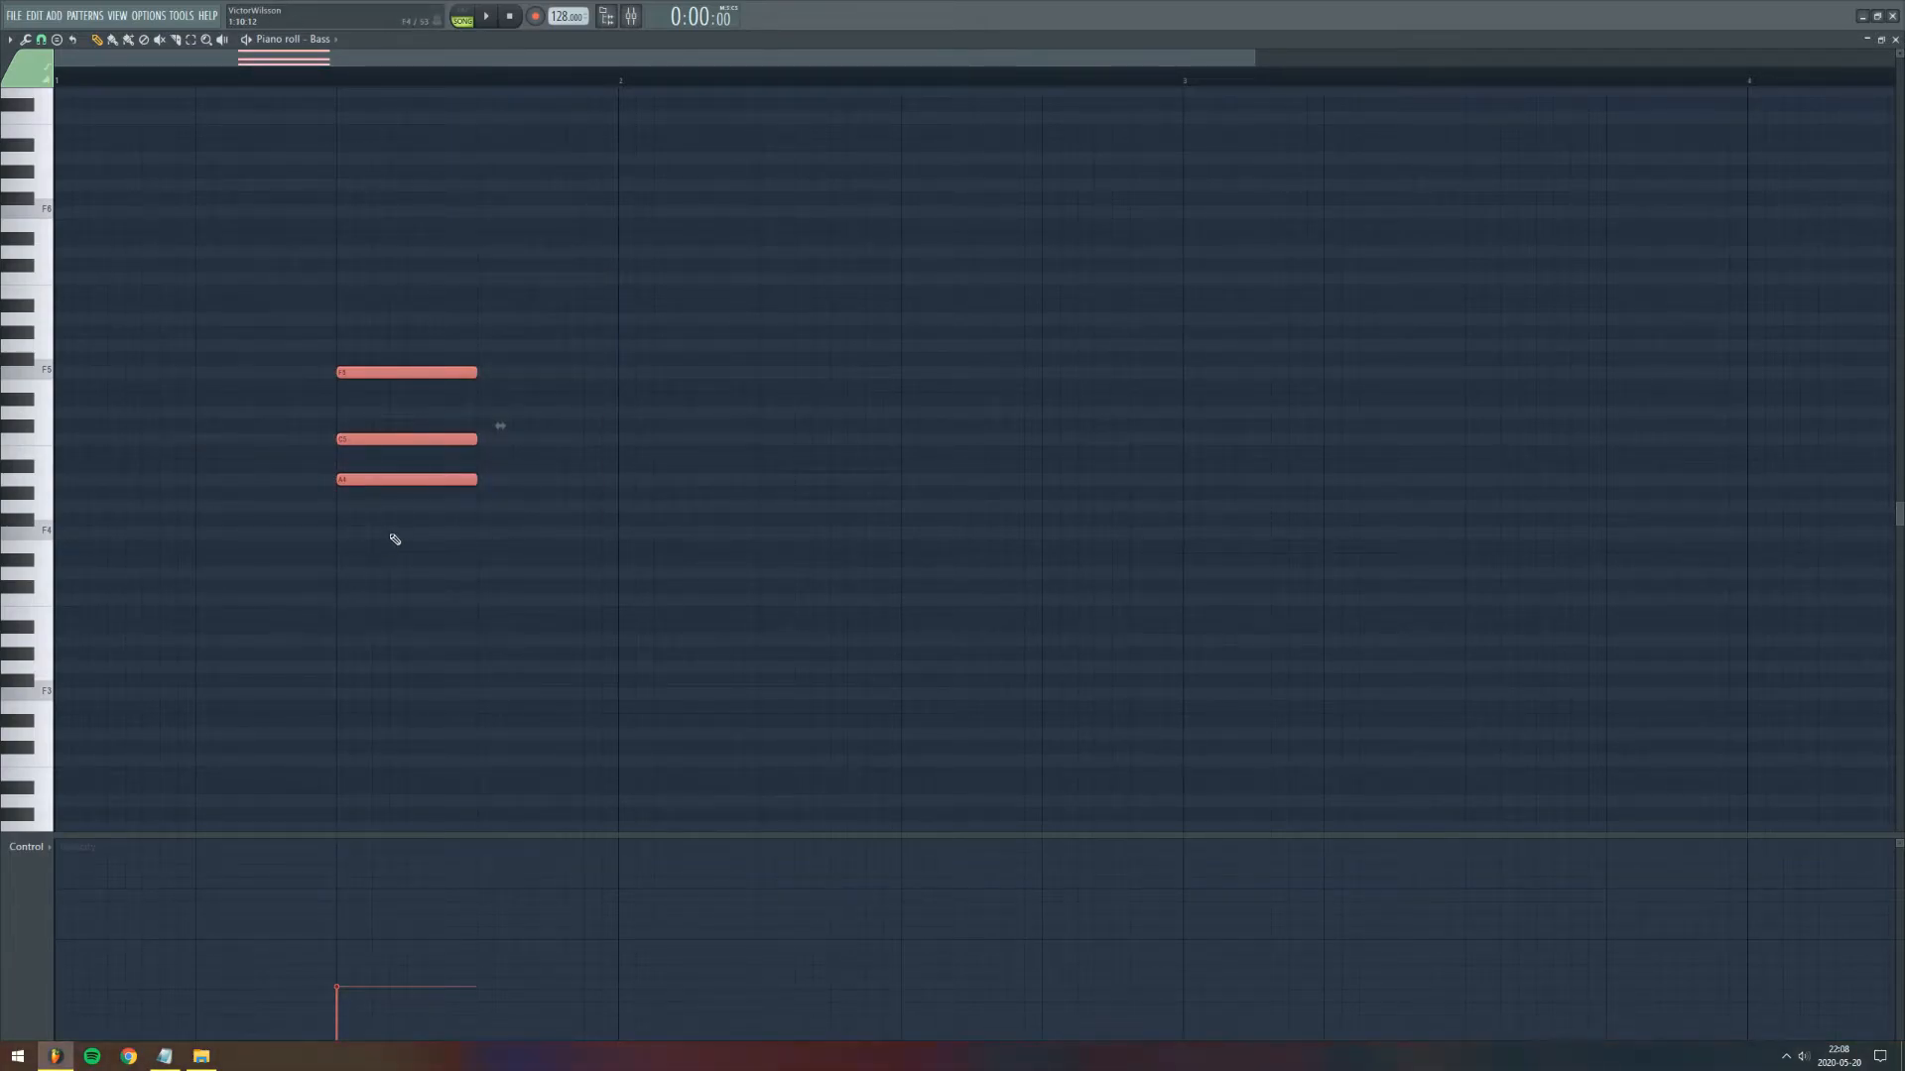
{"action": "key", "text": "ctrl+Up"}
{"action": "key", "text": "ctrl+Down"}
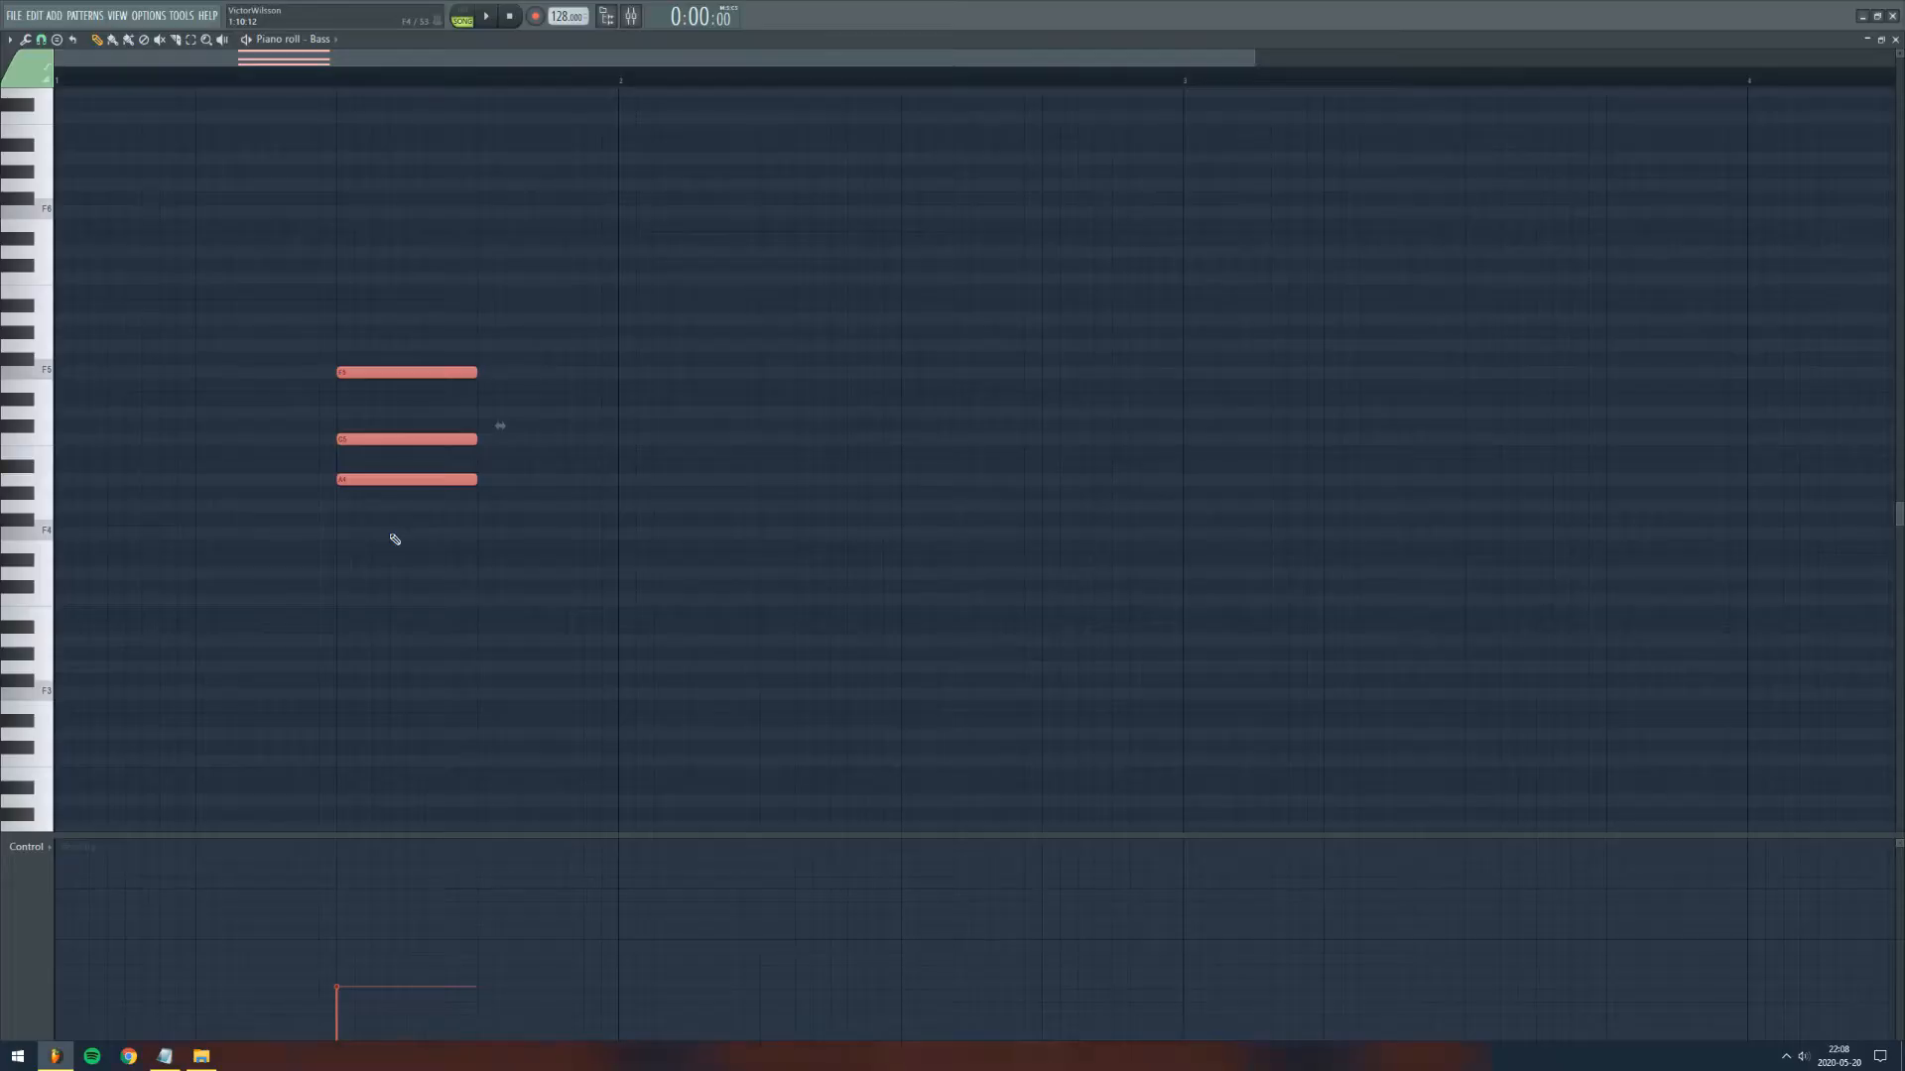
{"action": "key", "text": "ctrl+d"}
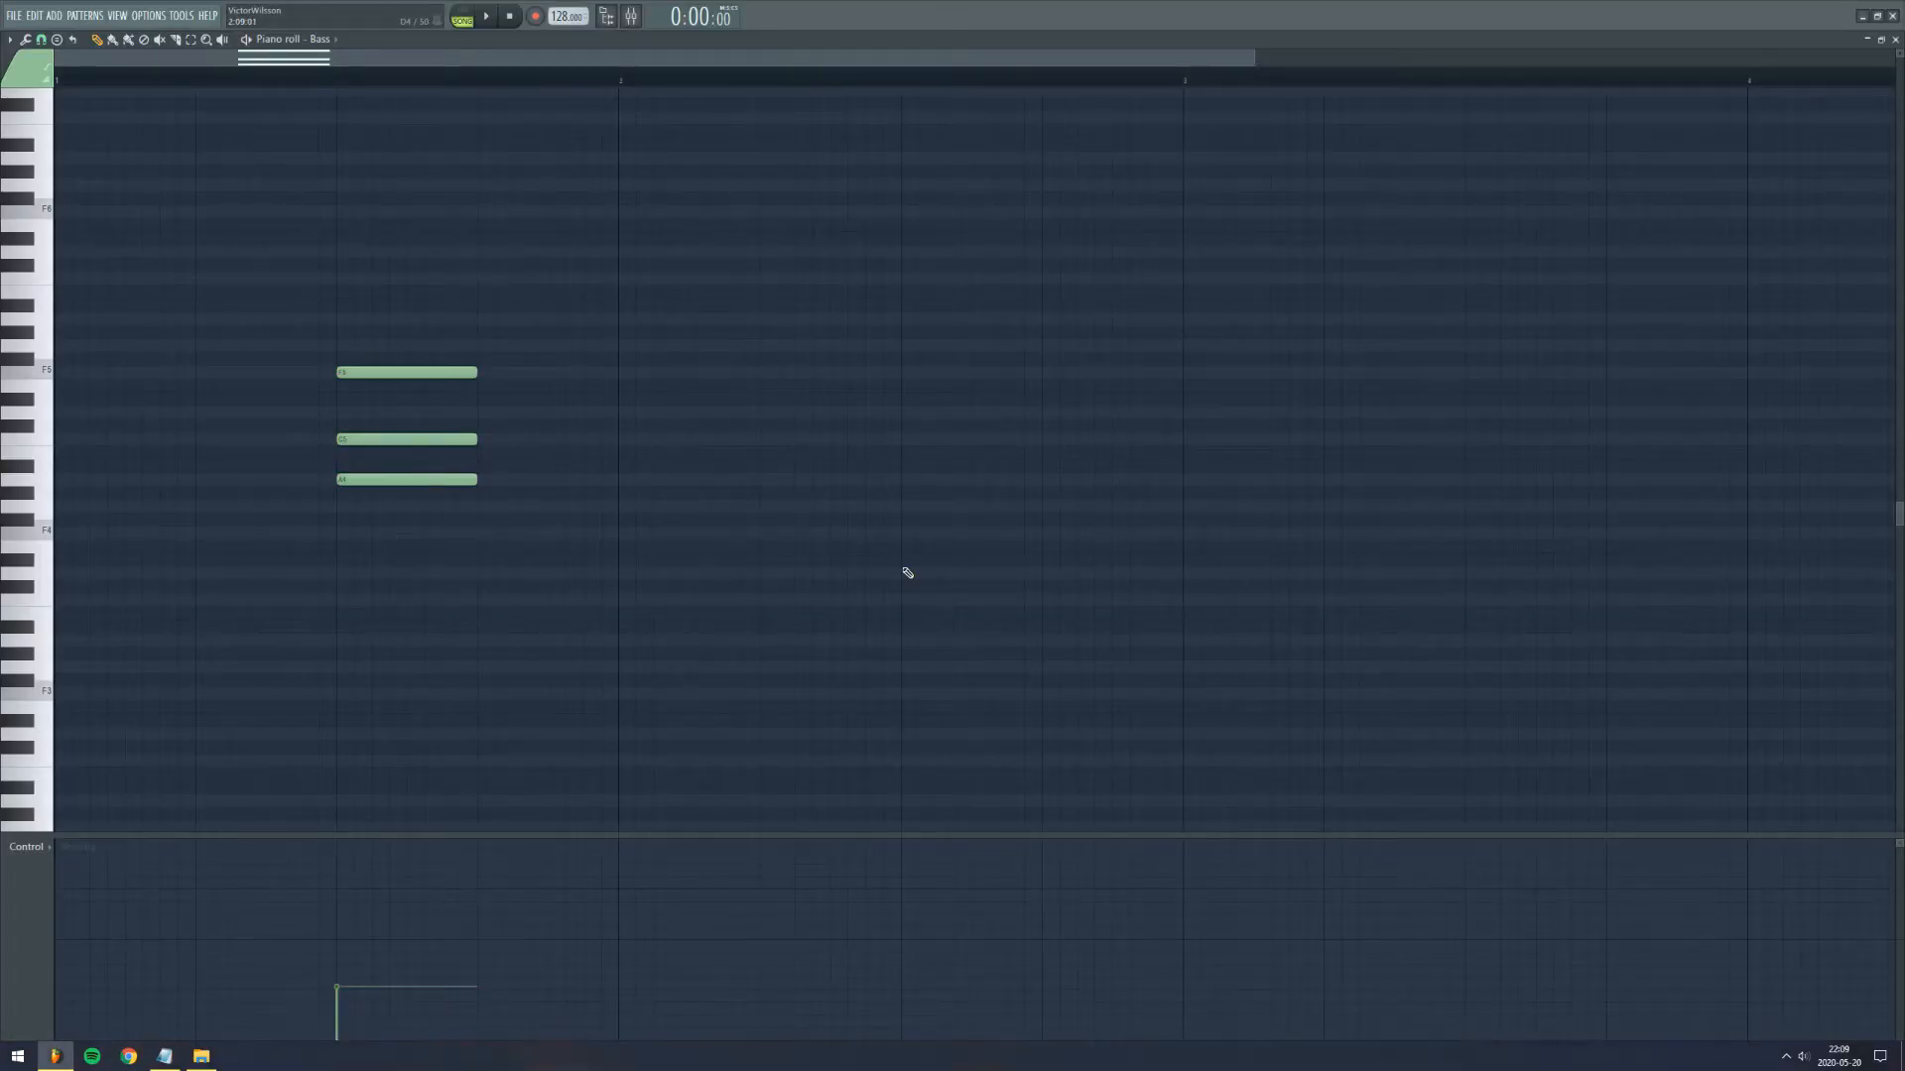
Step: Select all three chord notes, dismiss the Chopper settings without applying them, and quick chop each note into eight equal pieces
{"action": "key", "text": "ctrl+a"}
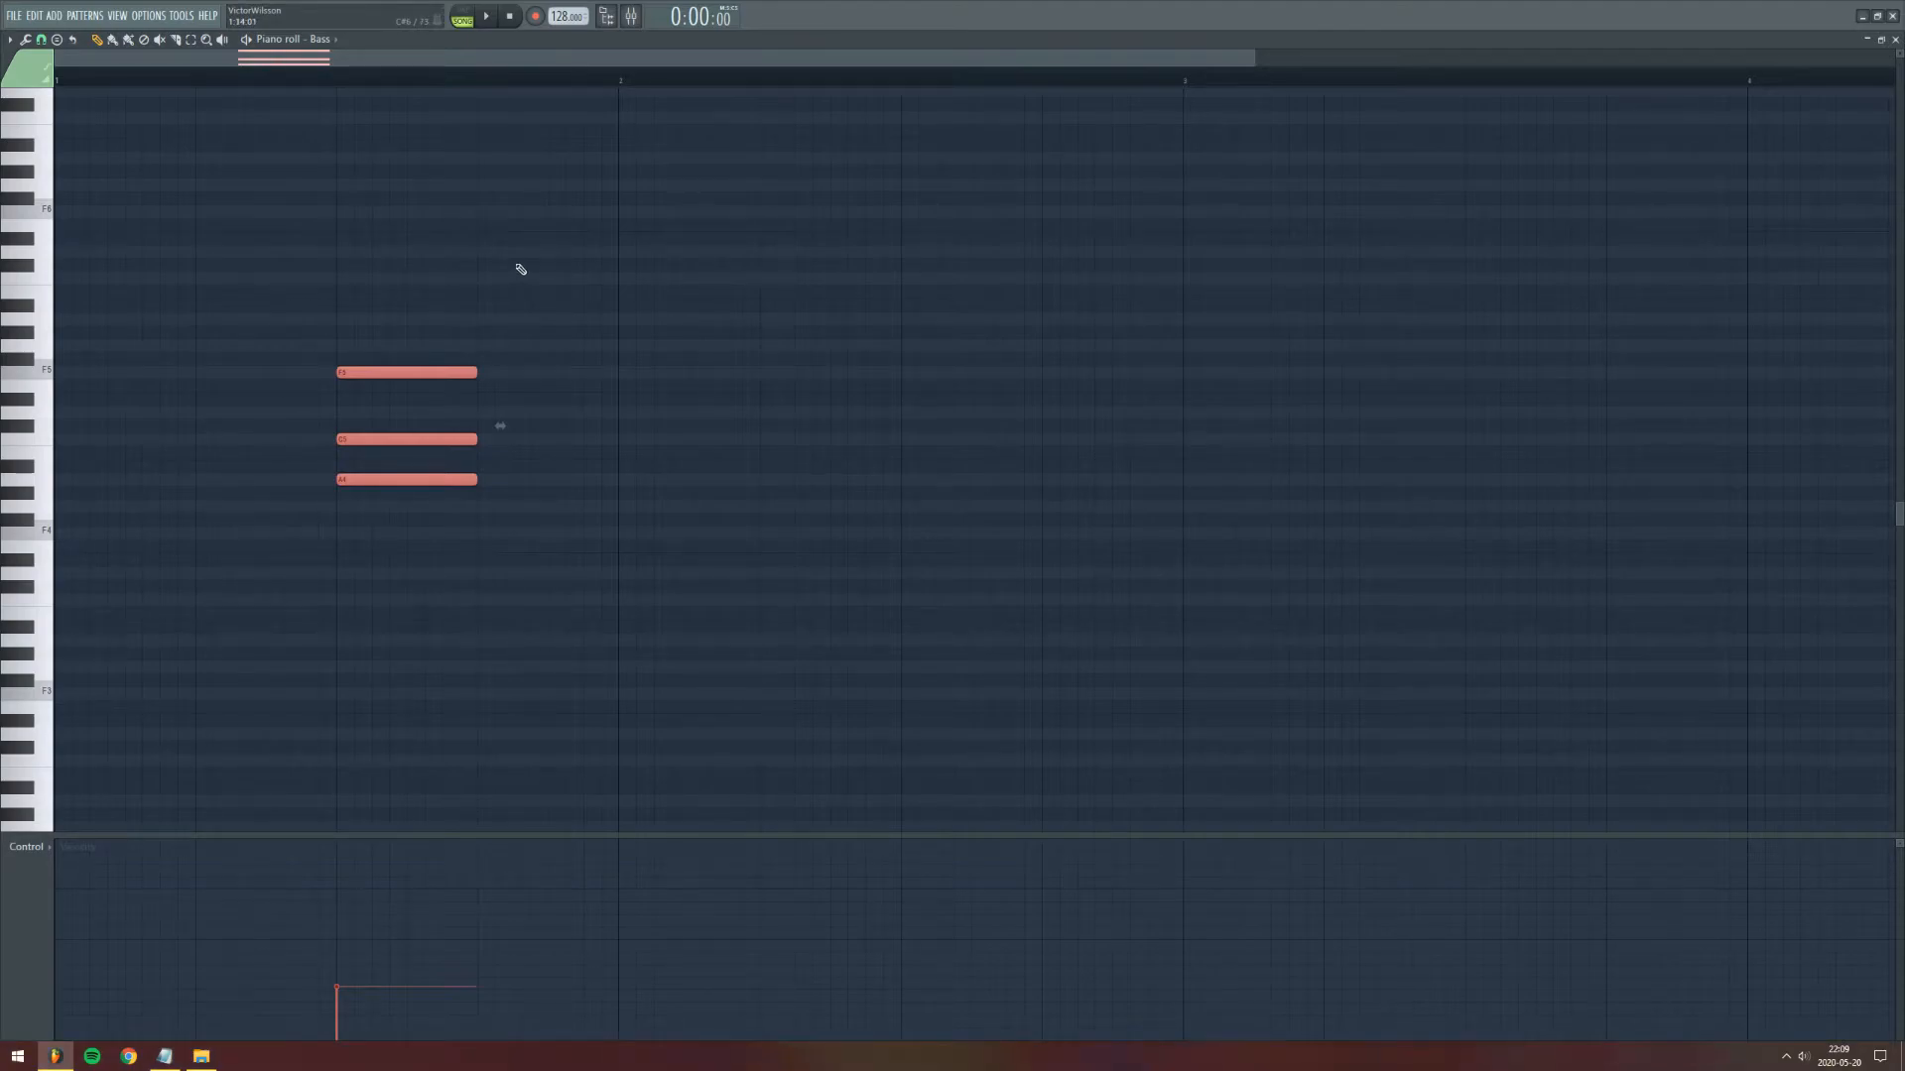
{"action": "key", "text": "alt+u"}
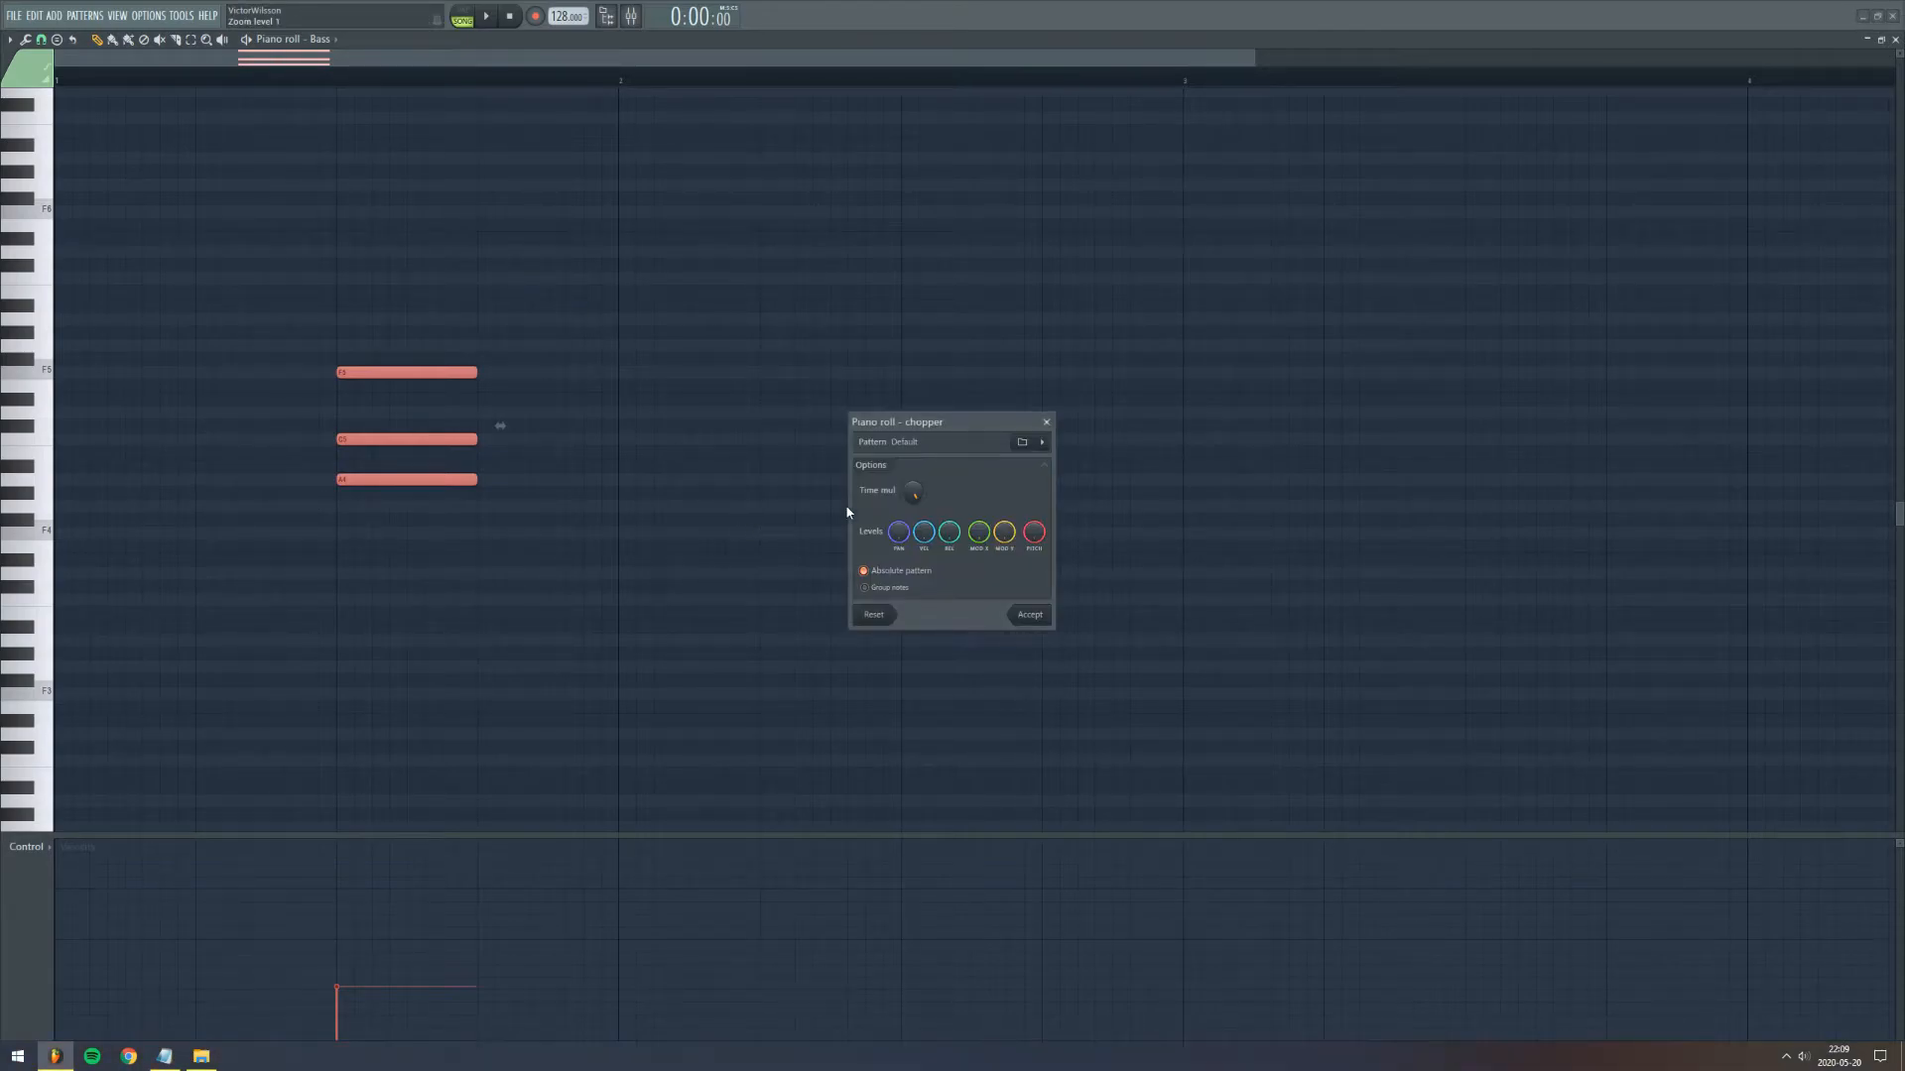
{"action": "left_click", "coordinate": [1047, 422]}
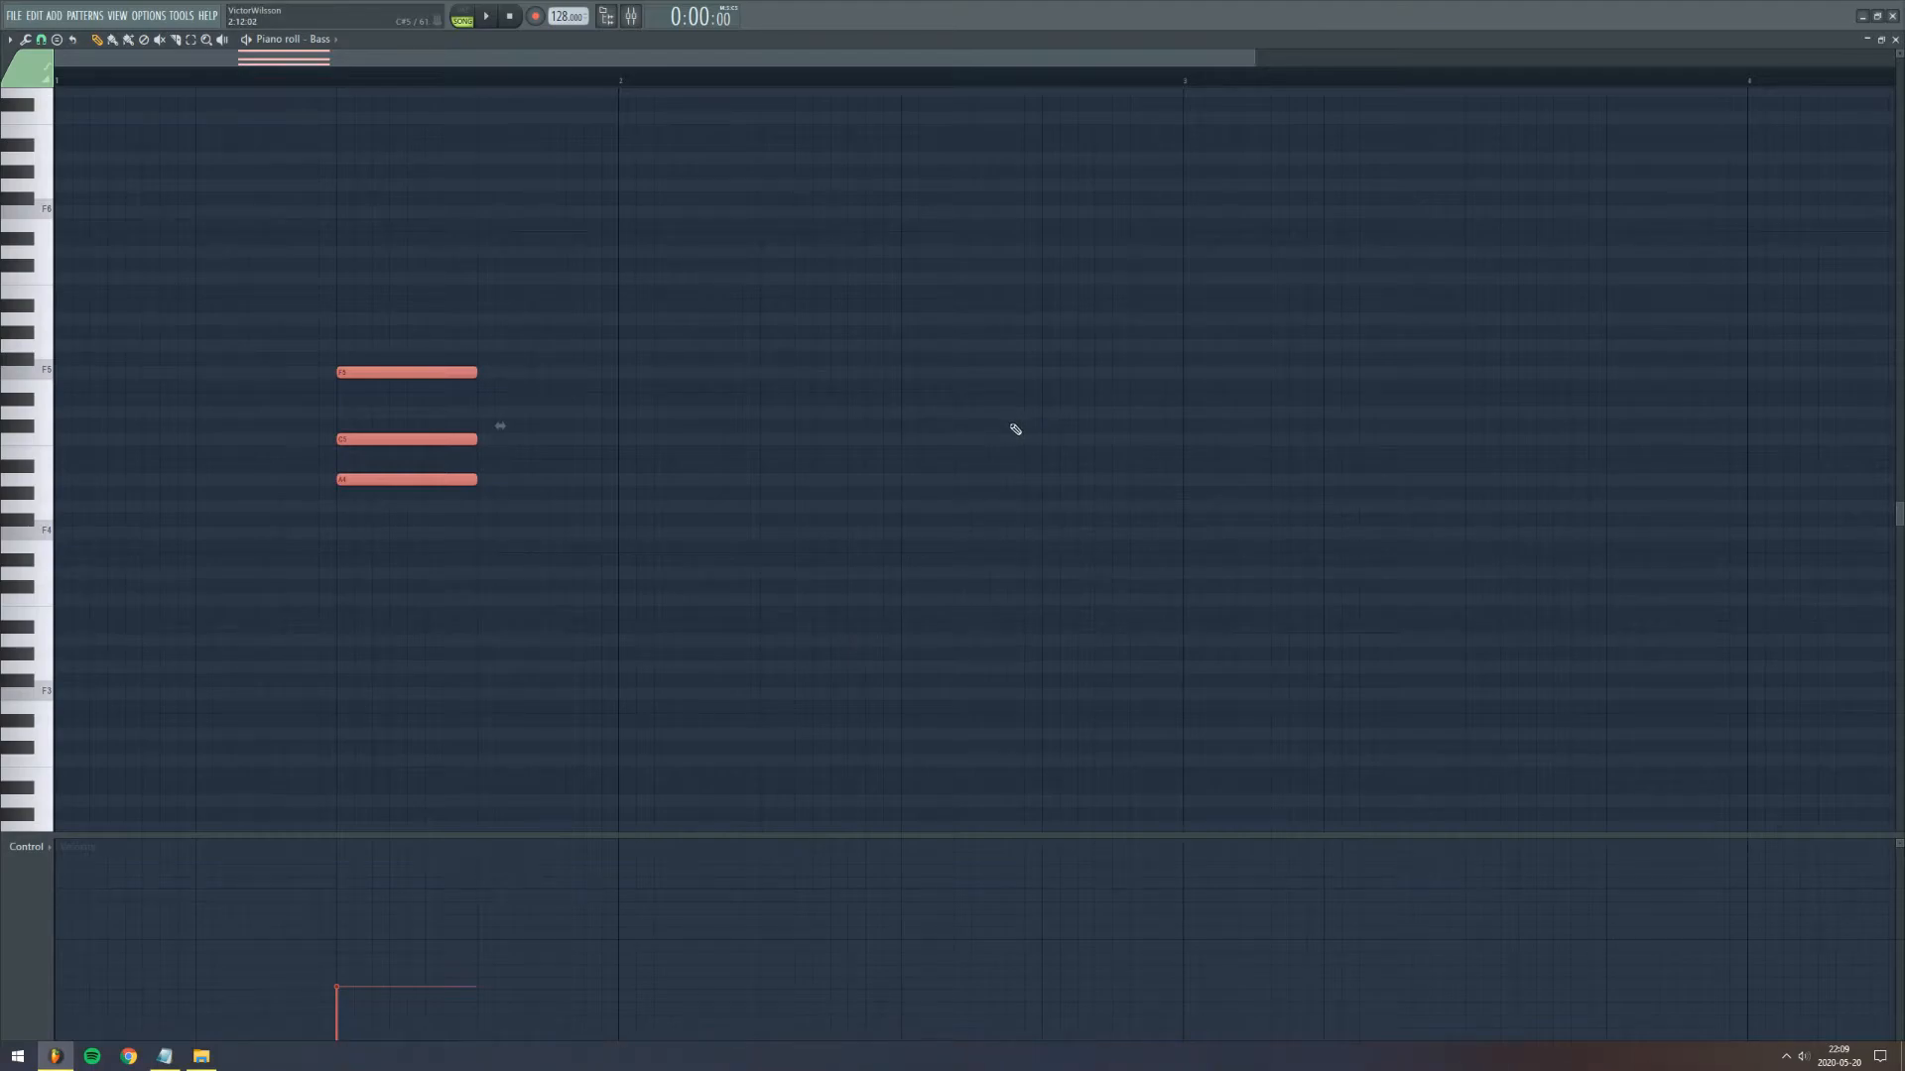
{"action": "key", "text": "ctrl+u"}
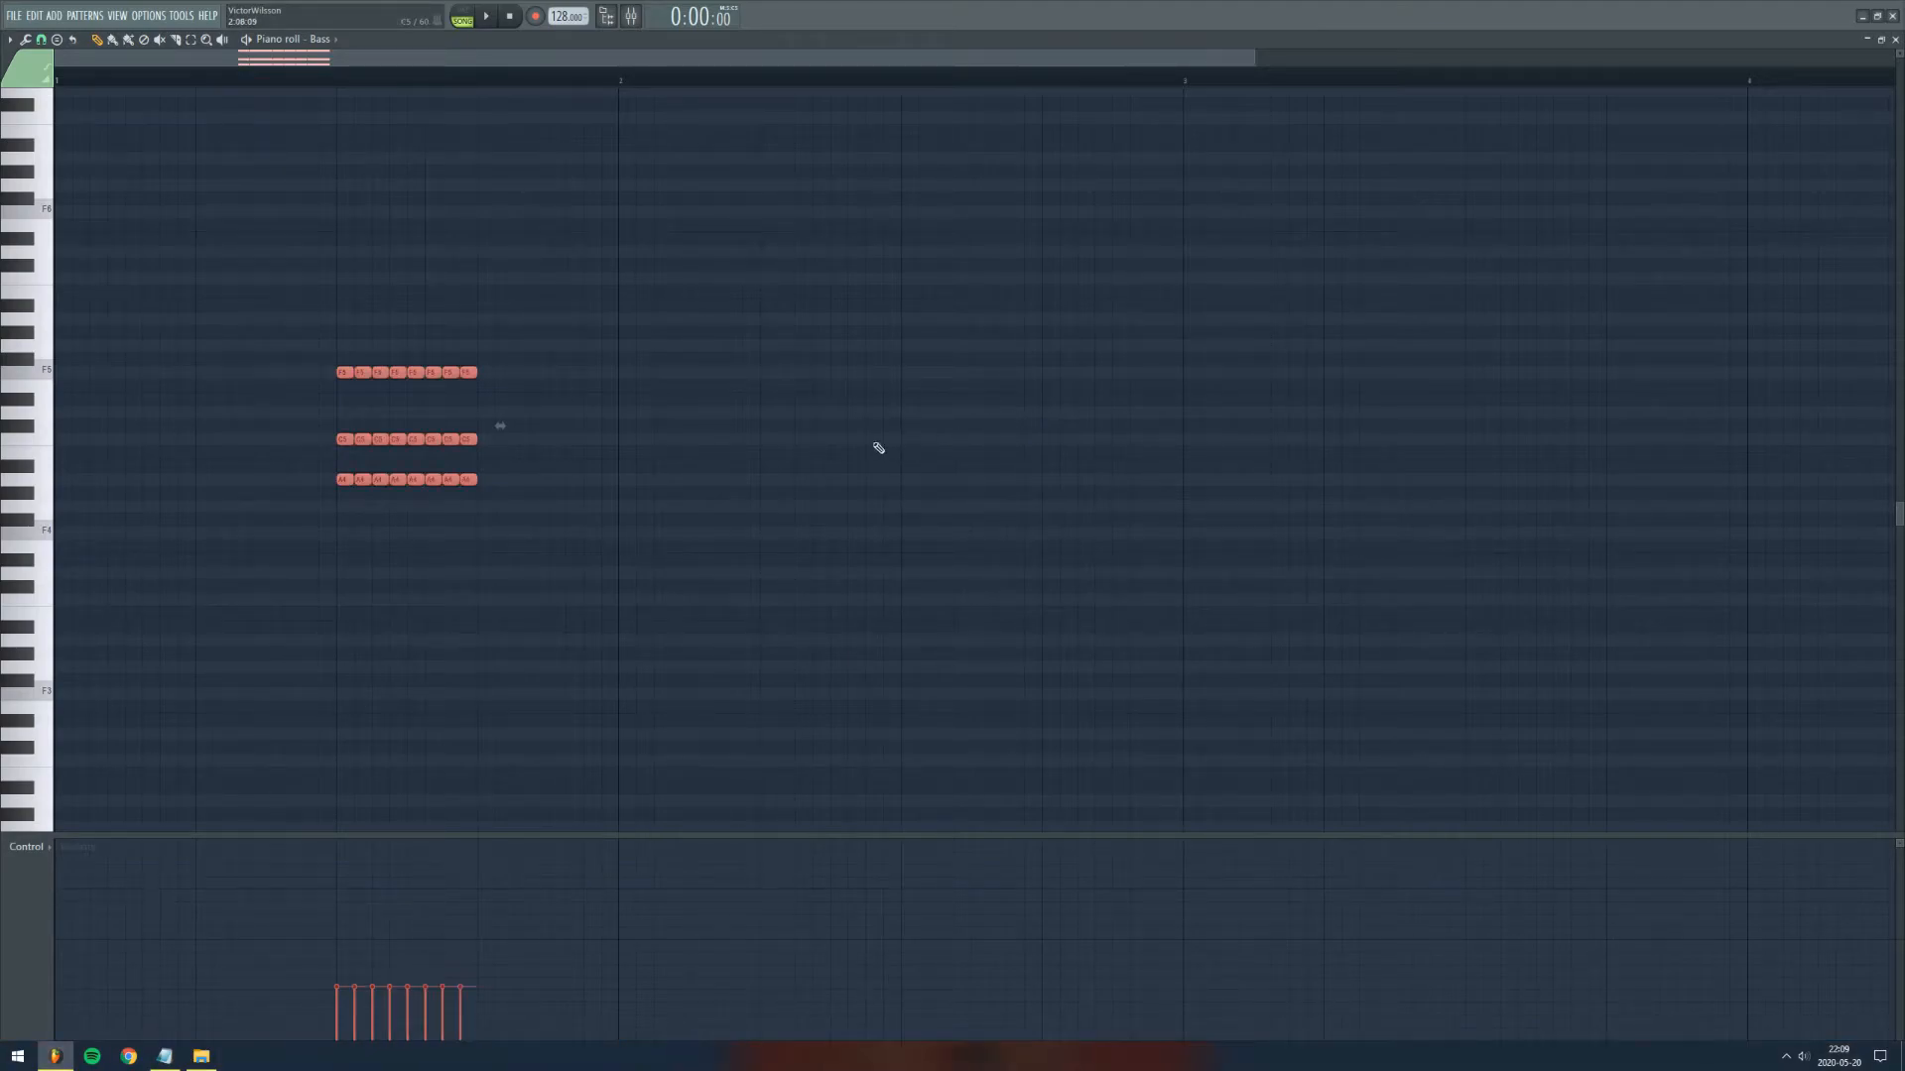
Step: Deselect the chopped notes, open the mixer and look through its Colorful mixer intensity options
{"action": "key", "text": "ctrl+d"}
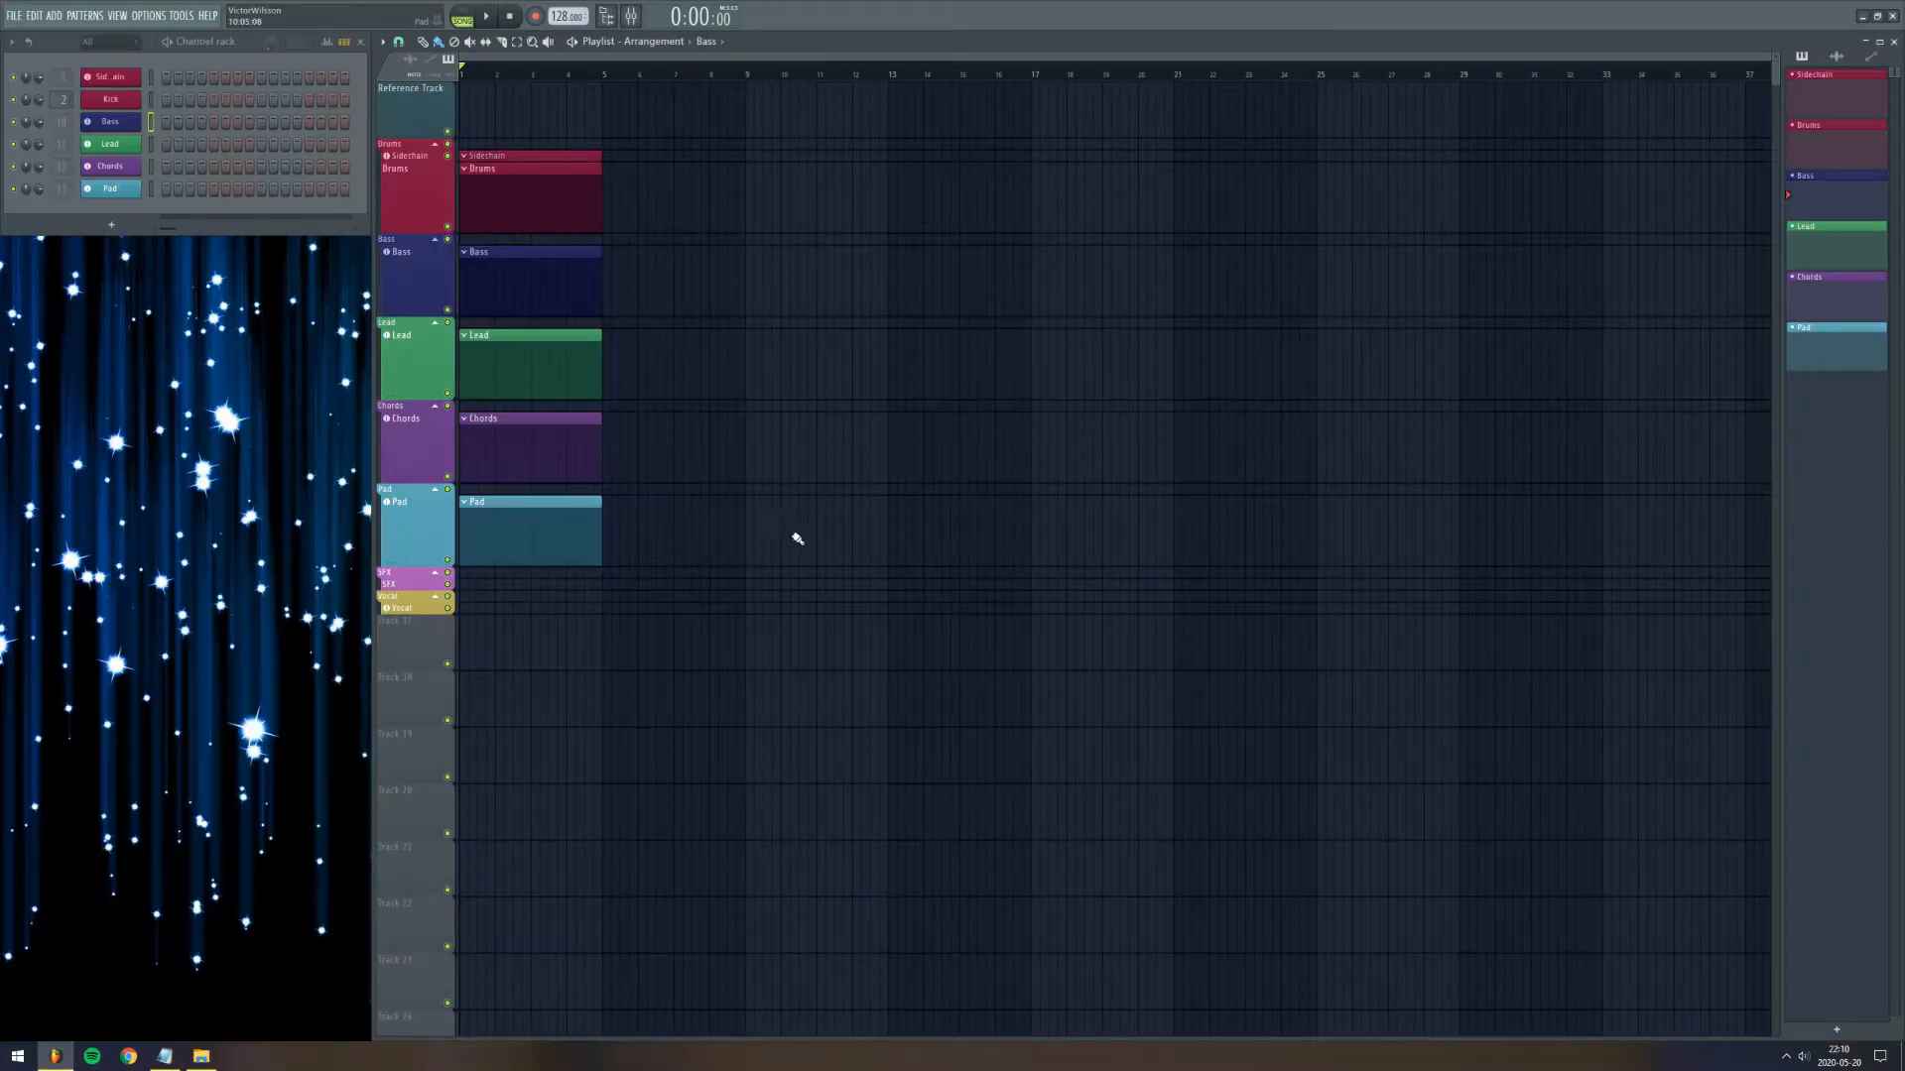
{"action": "key", "text": "F9"}
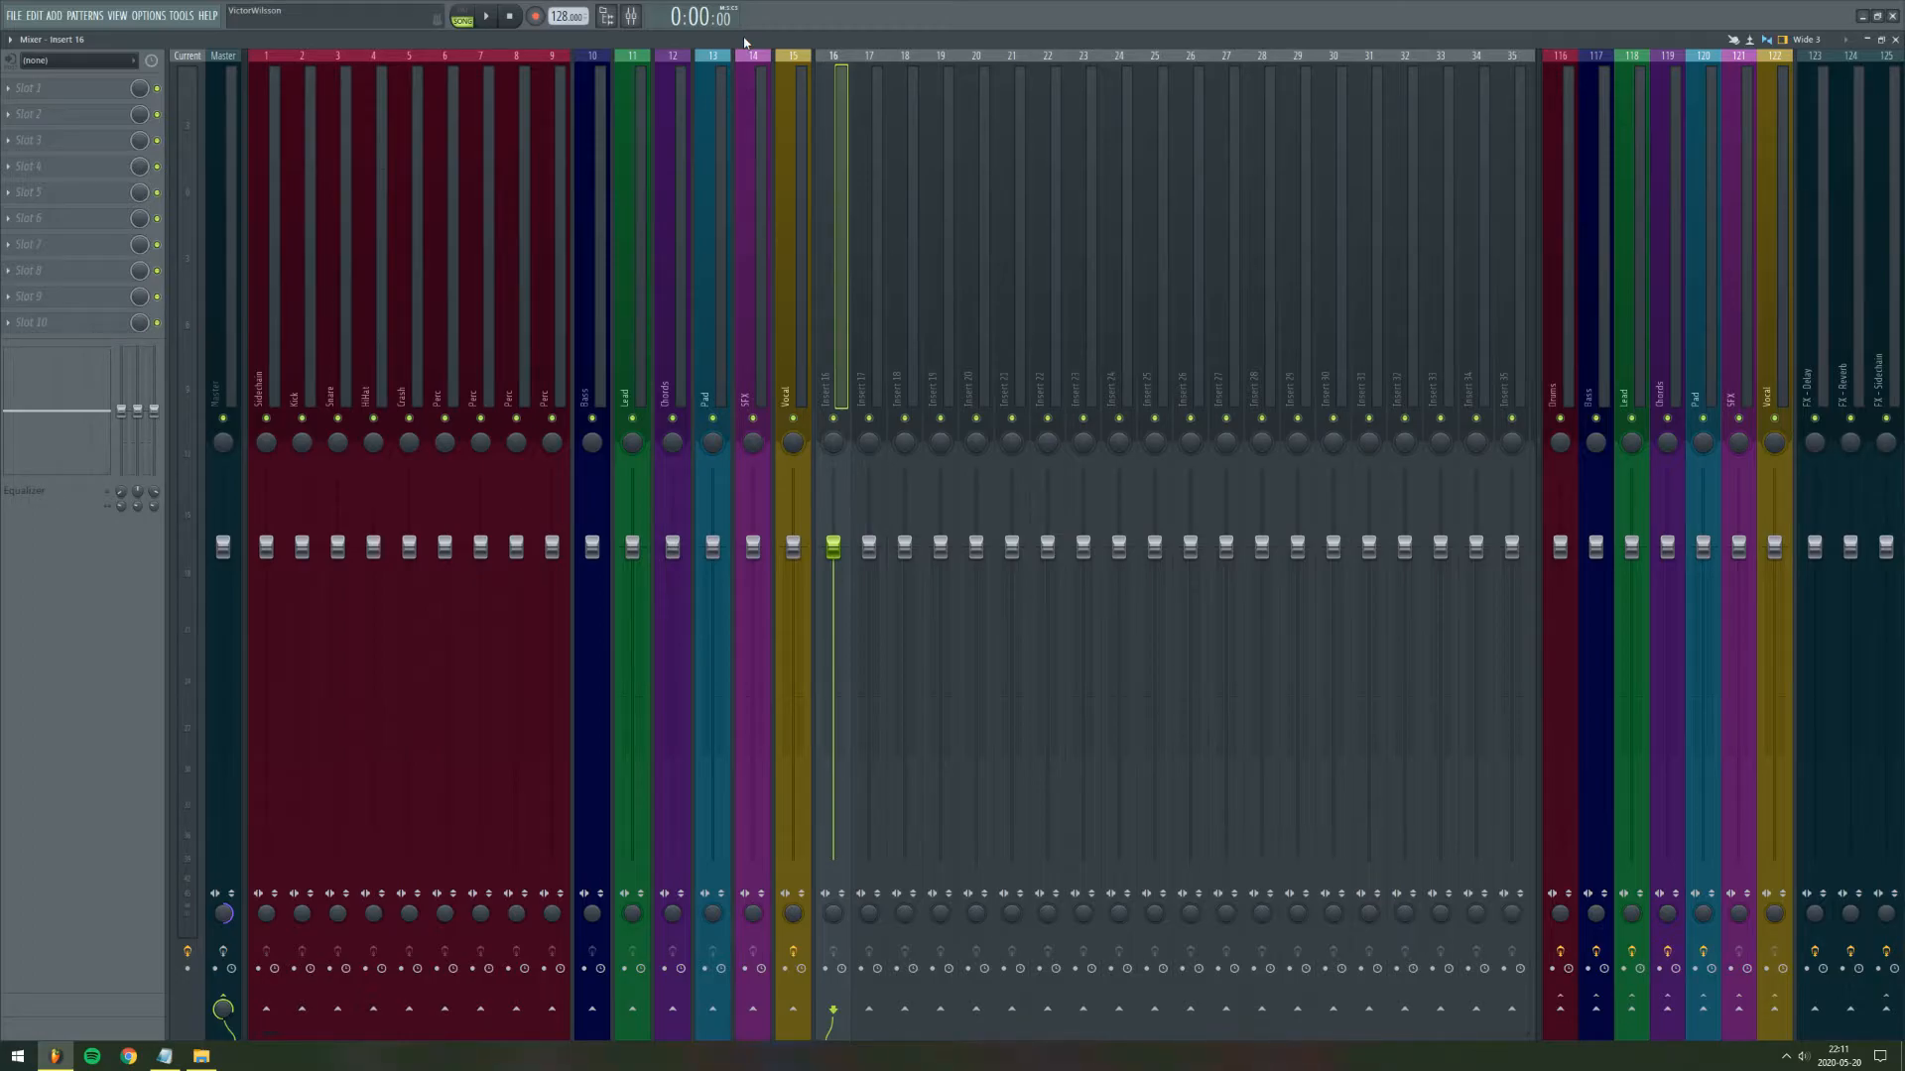
{"action": "left_click", "coordinate": [10, 41]}
{"action": "mouse_move", "coordinate": [48, 115]}
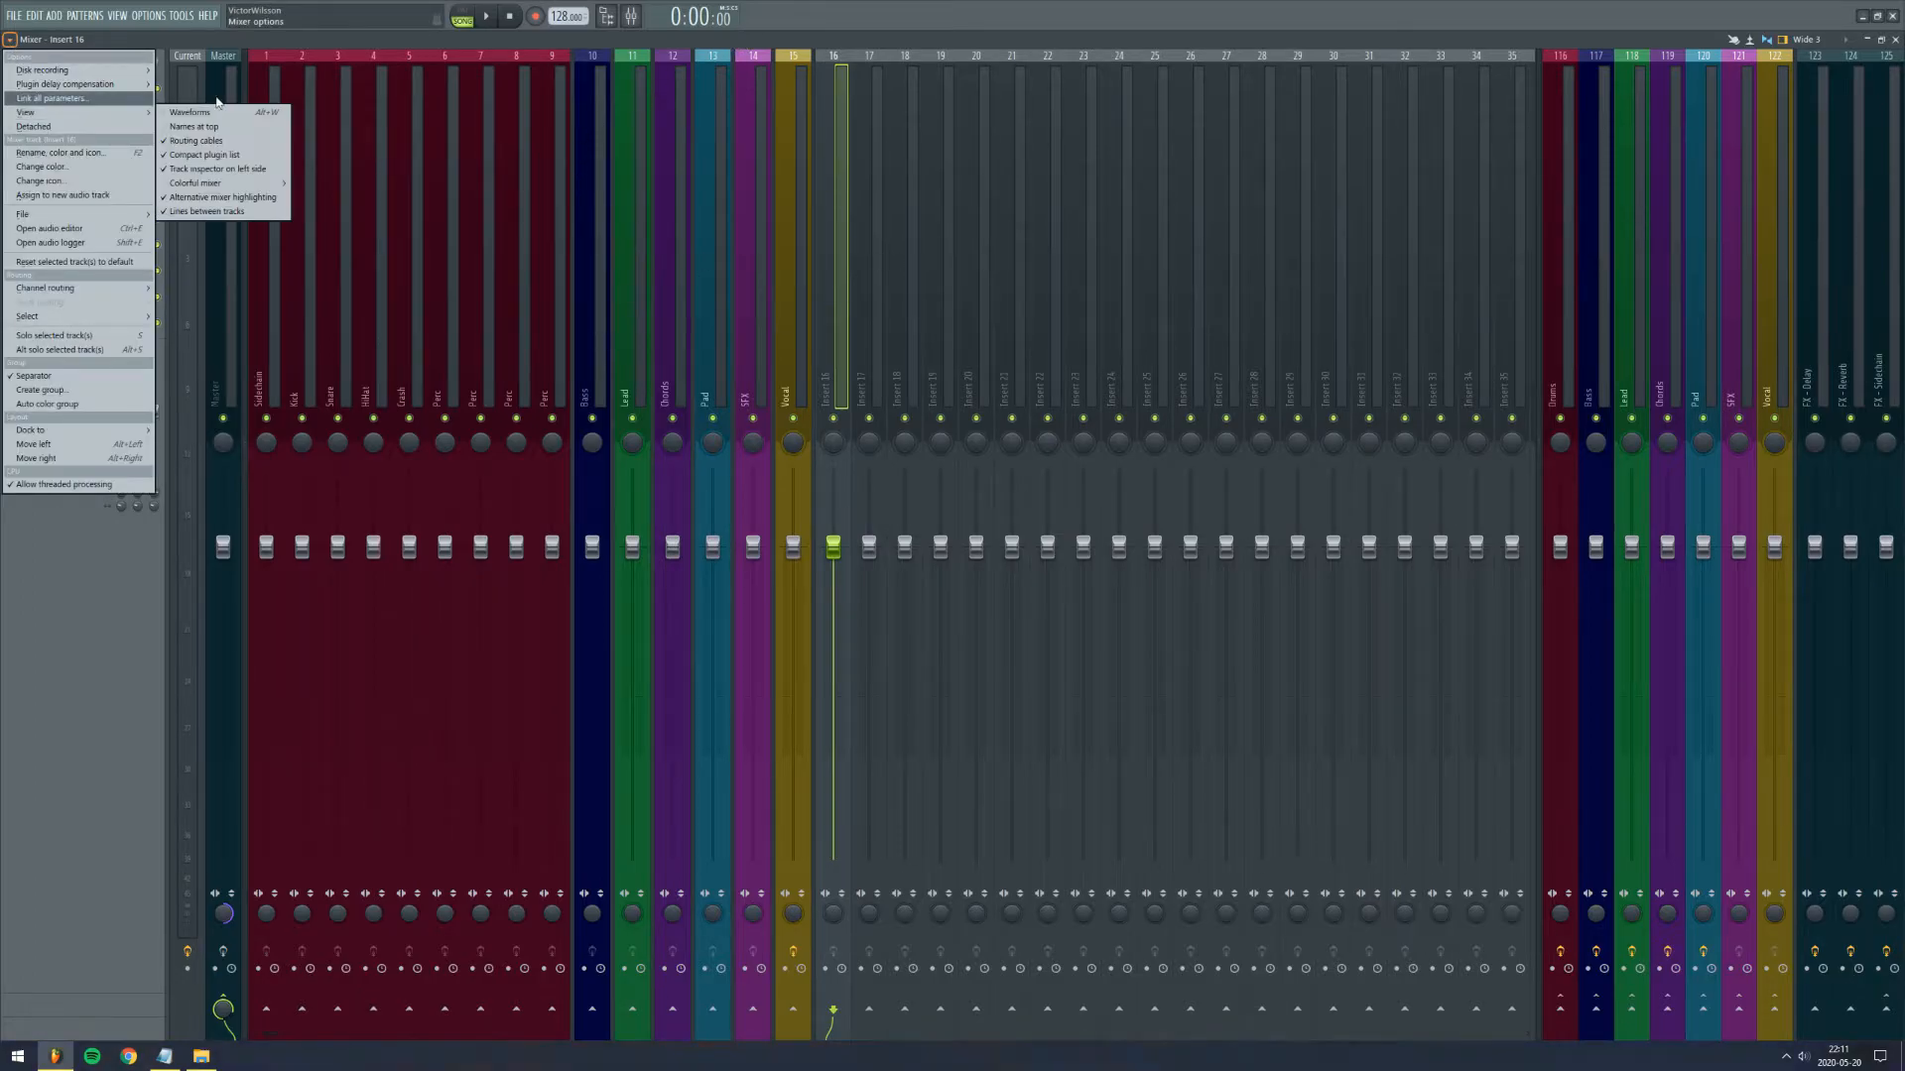
{"action": "mouse_move", "coordinate": [236, 185]}
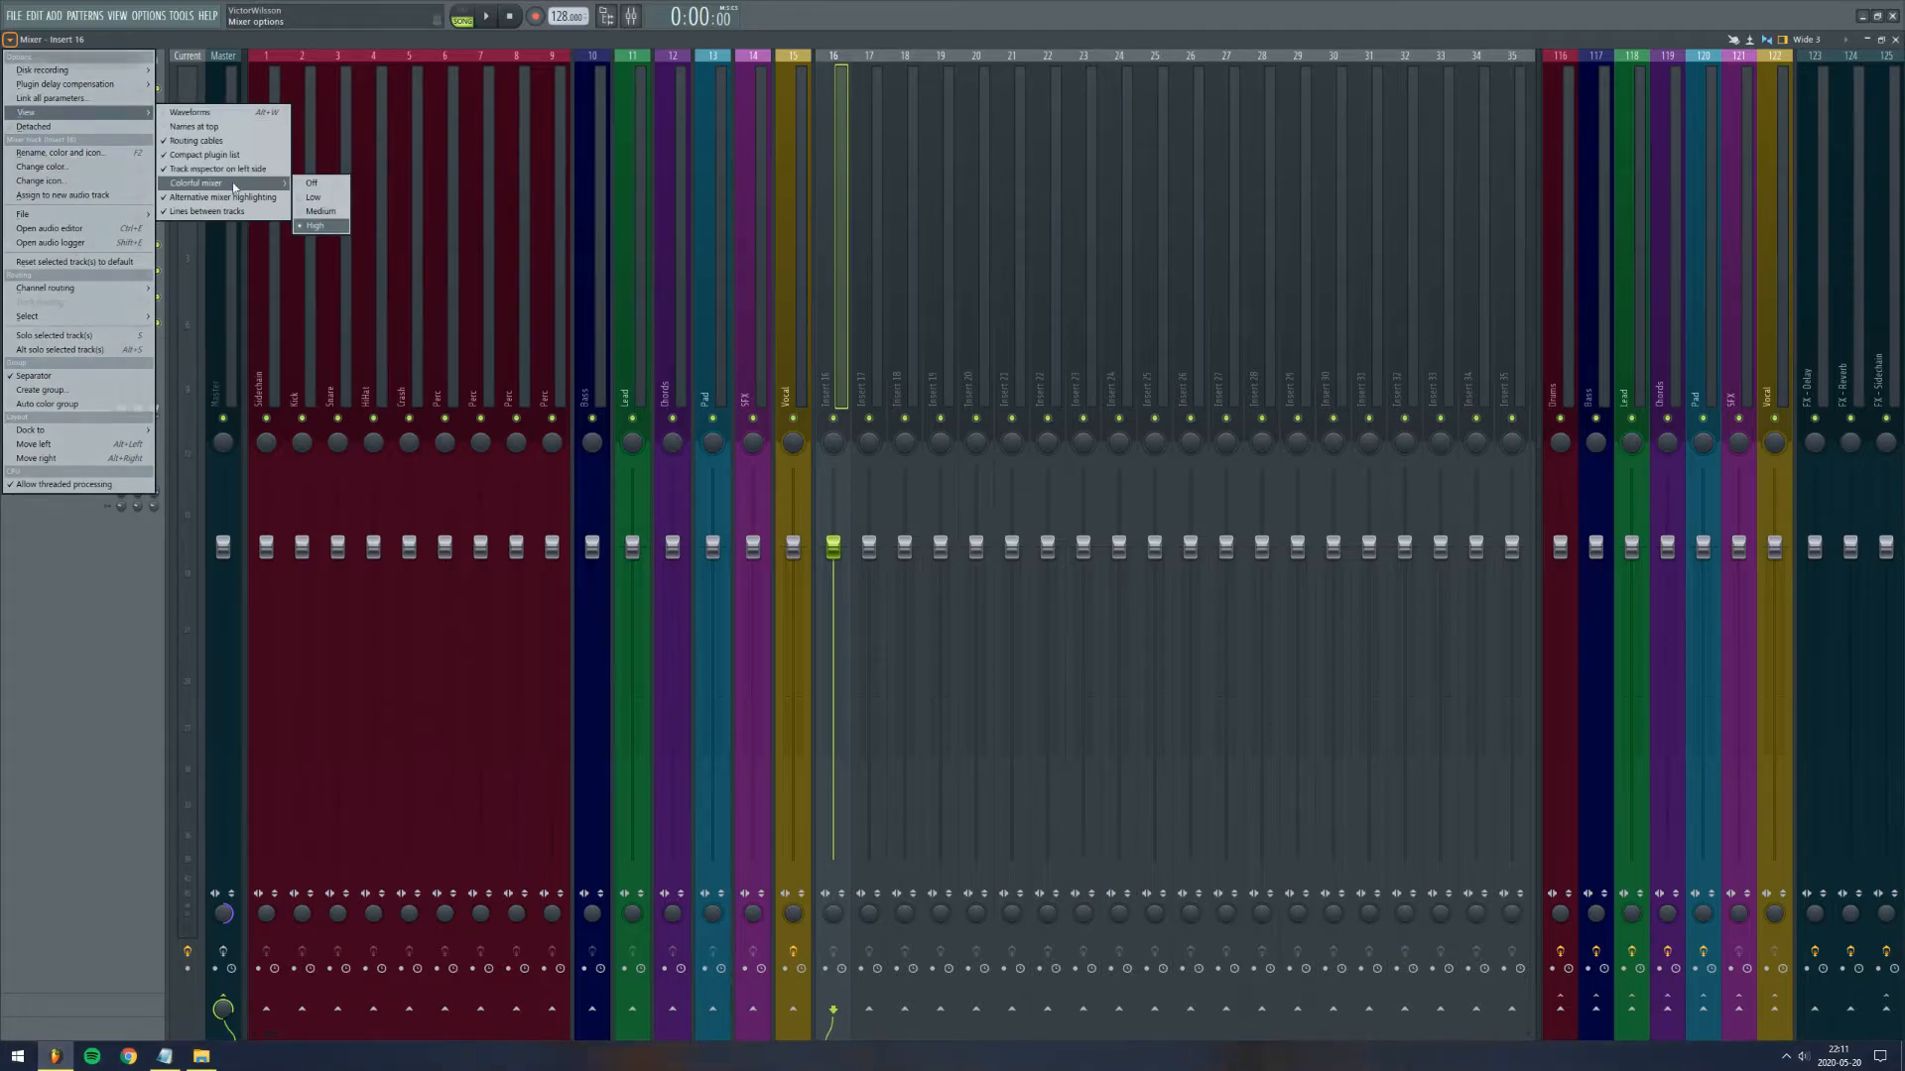
{"action": "left_click_drag", "start_coordinate": [716, 305], "coordinate": [698, 268]}
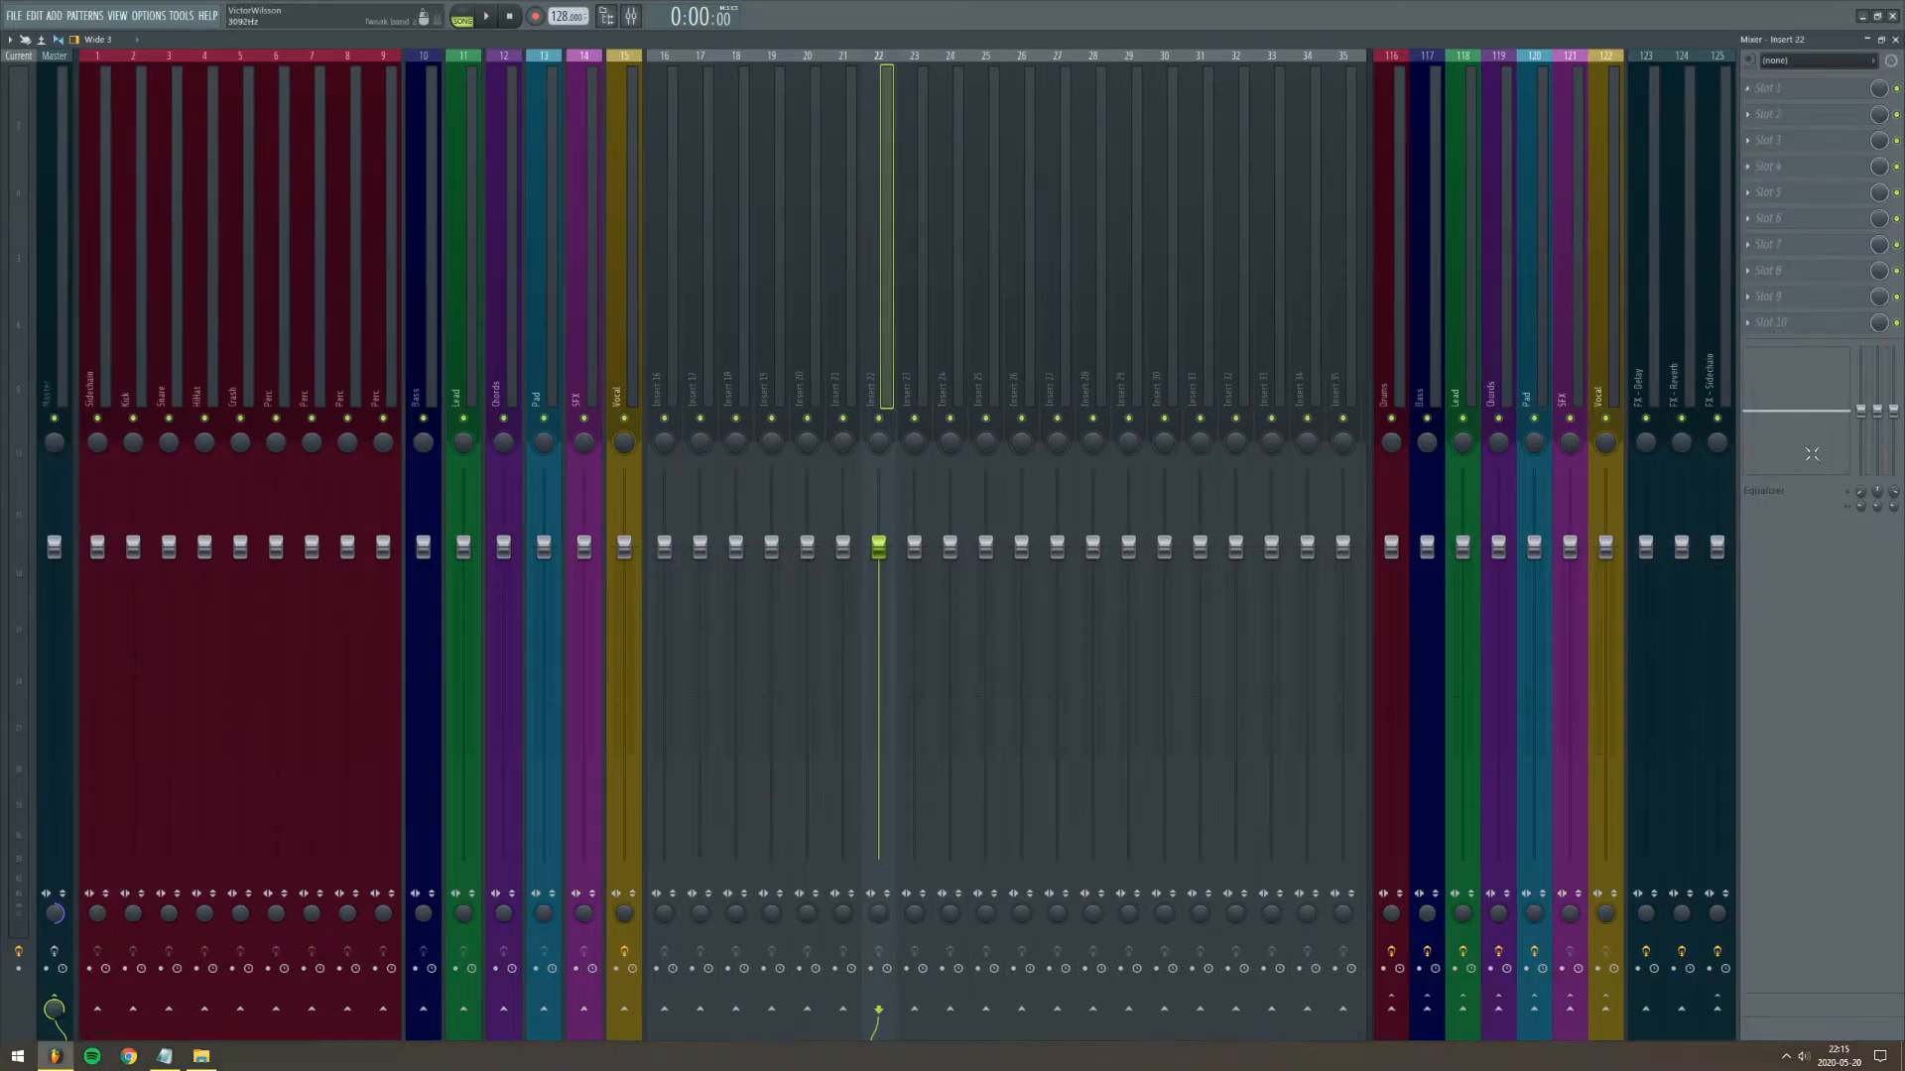
Step: Place the mixer's track inspector on the left side
{"action": "left_click", "coordinate": [10, 40]}
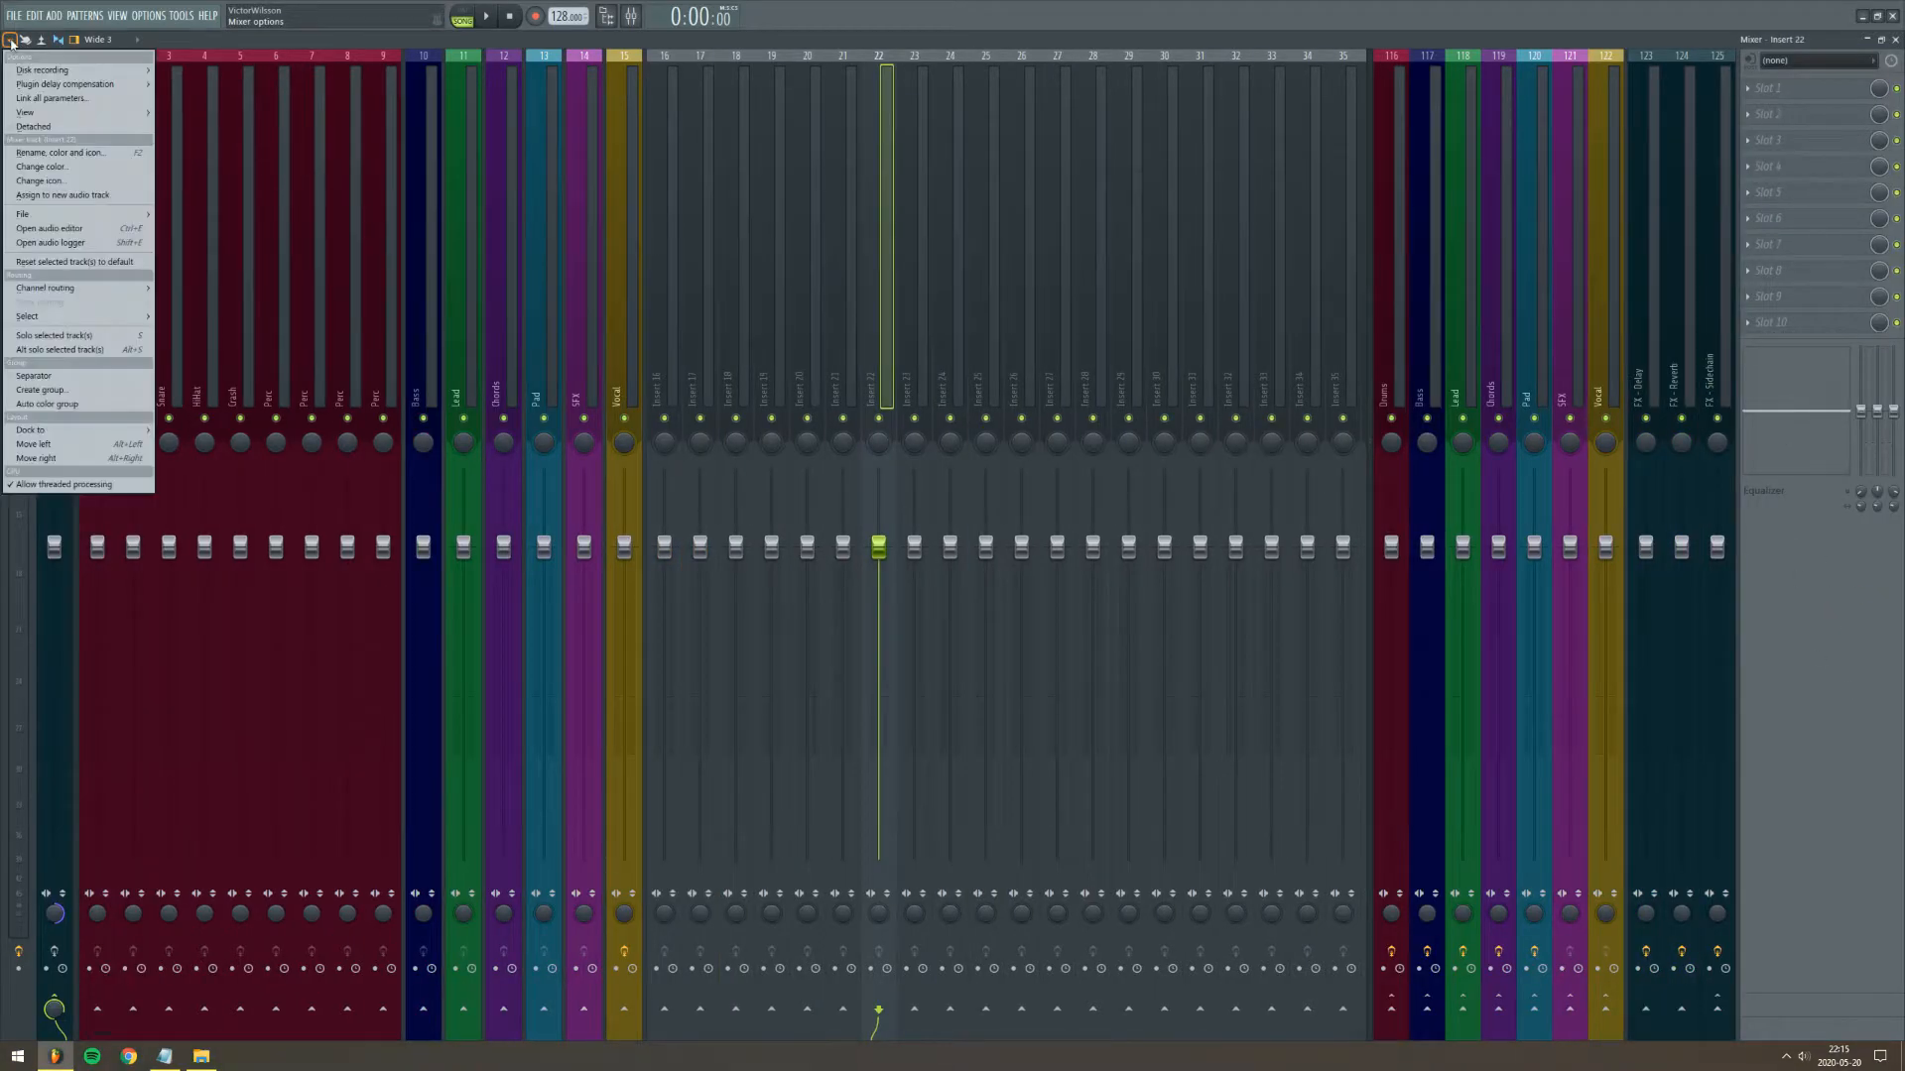
{"action": "mouse_move", "coordinate": [49, 112]}
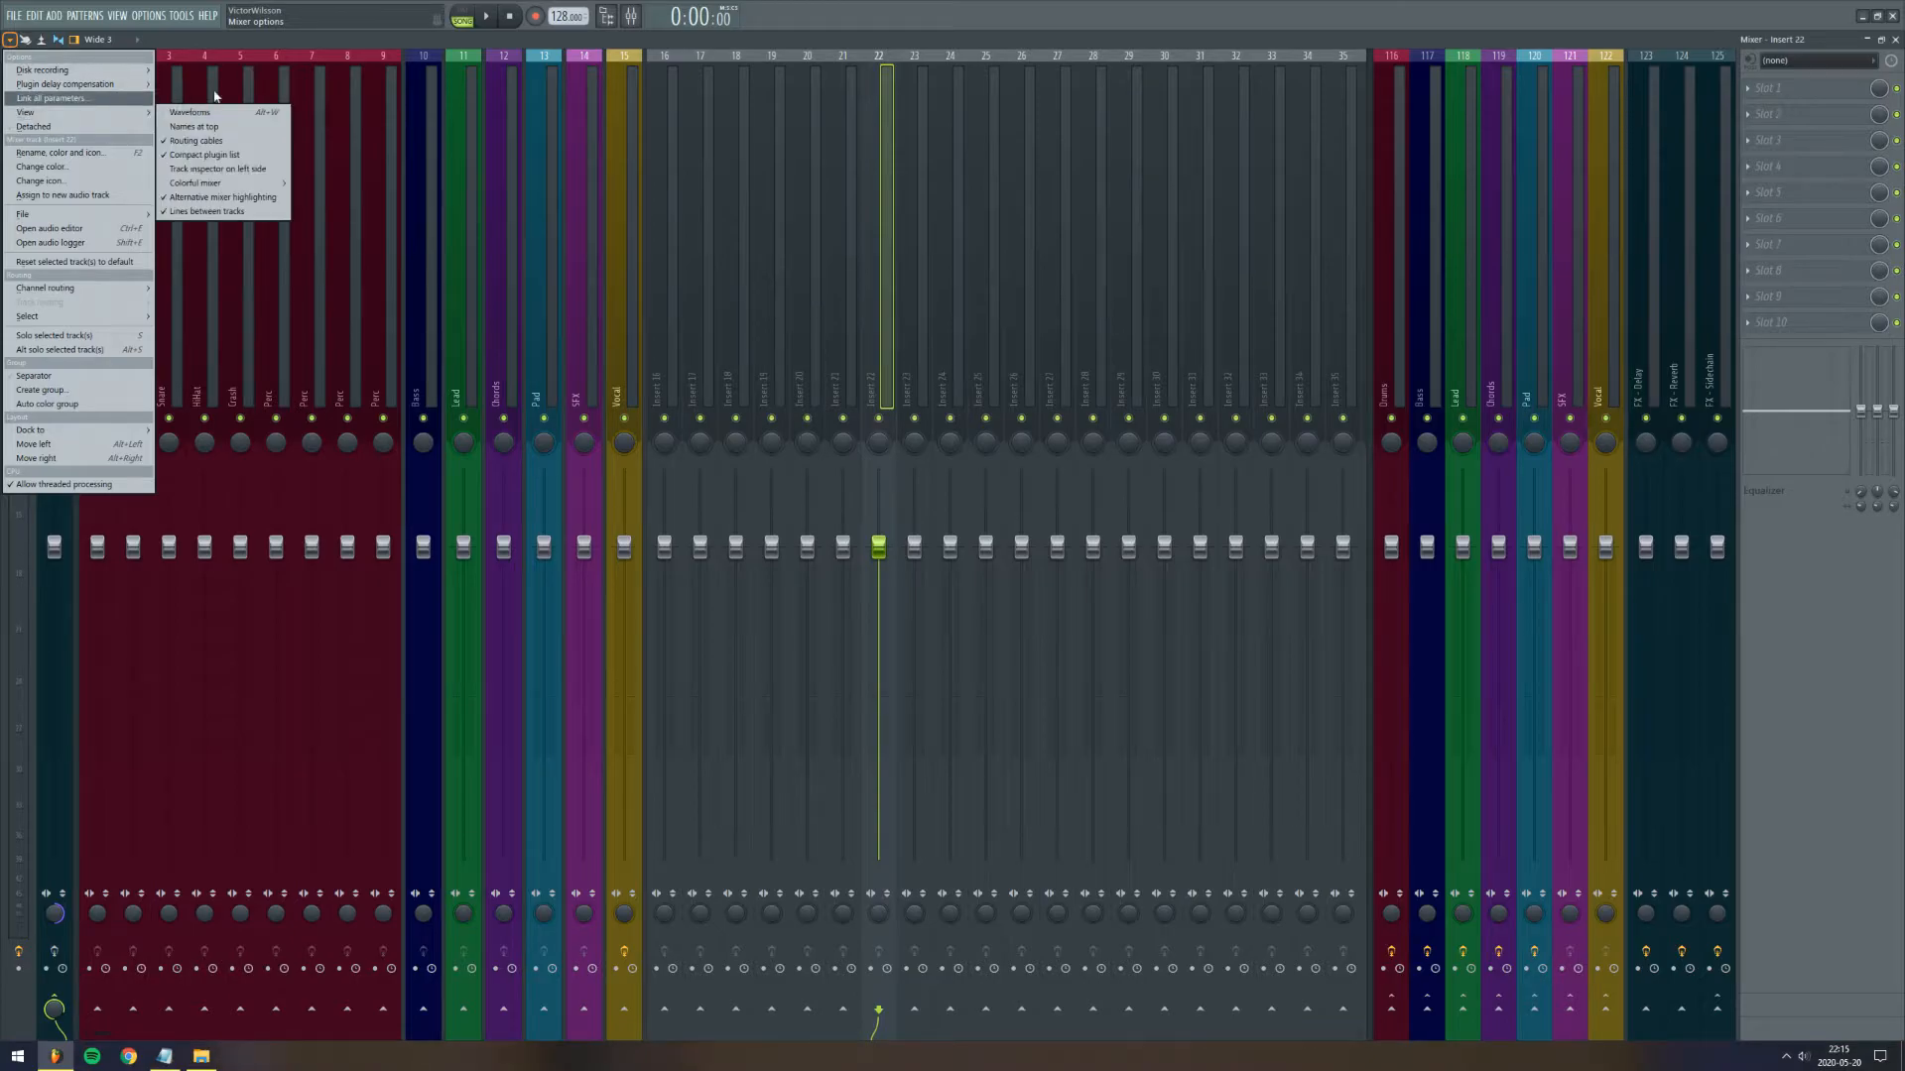
{"action": "left_click", "coordinate": [246, 170]}
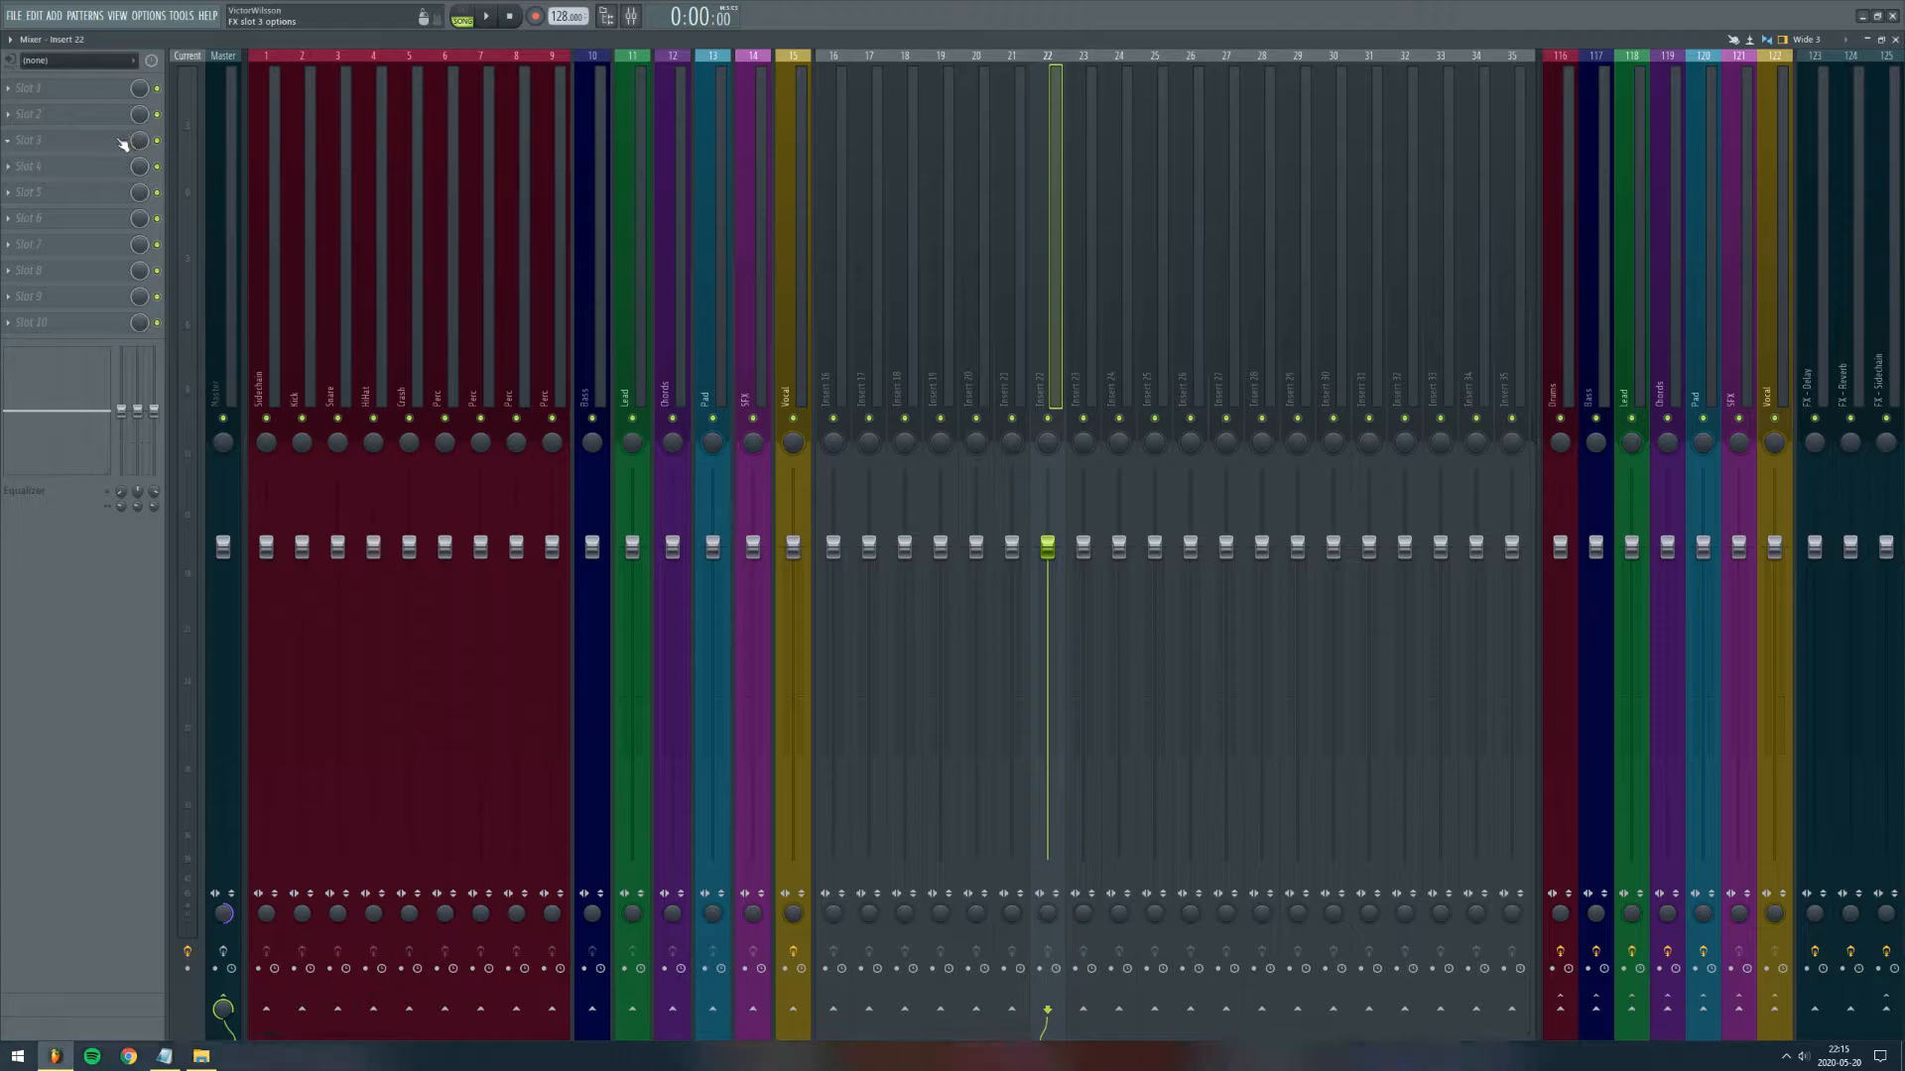
Step: Move the Vocal mixer track from position 15 to 20 and back to 15, and select Insert 18
{"action": "left_click", "coordinate": [802, 282]}
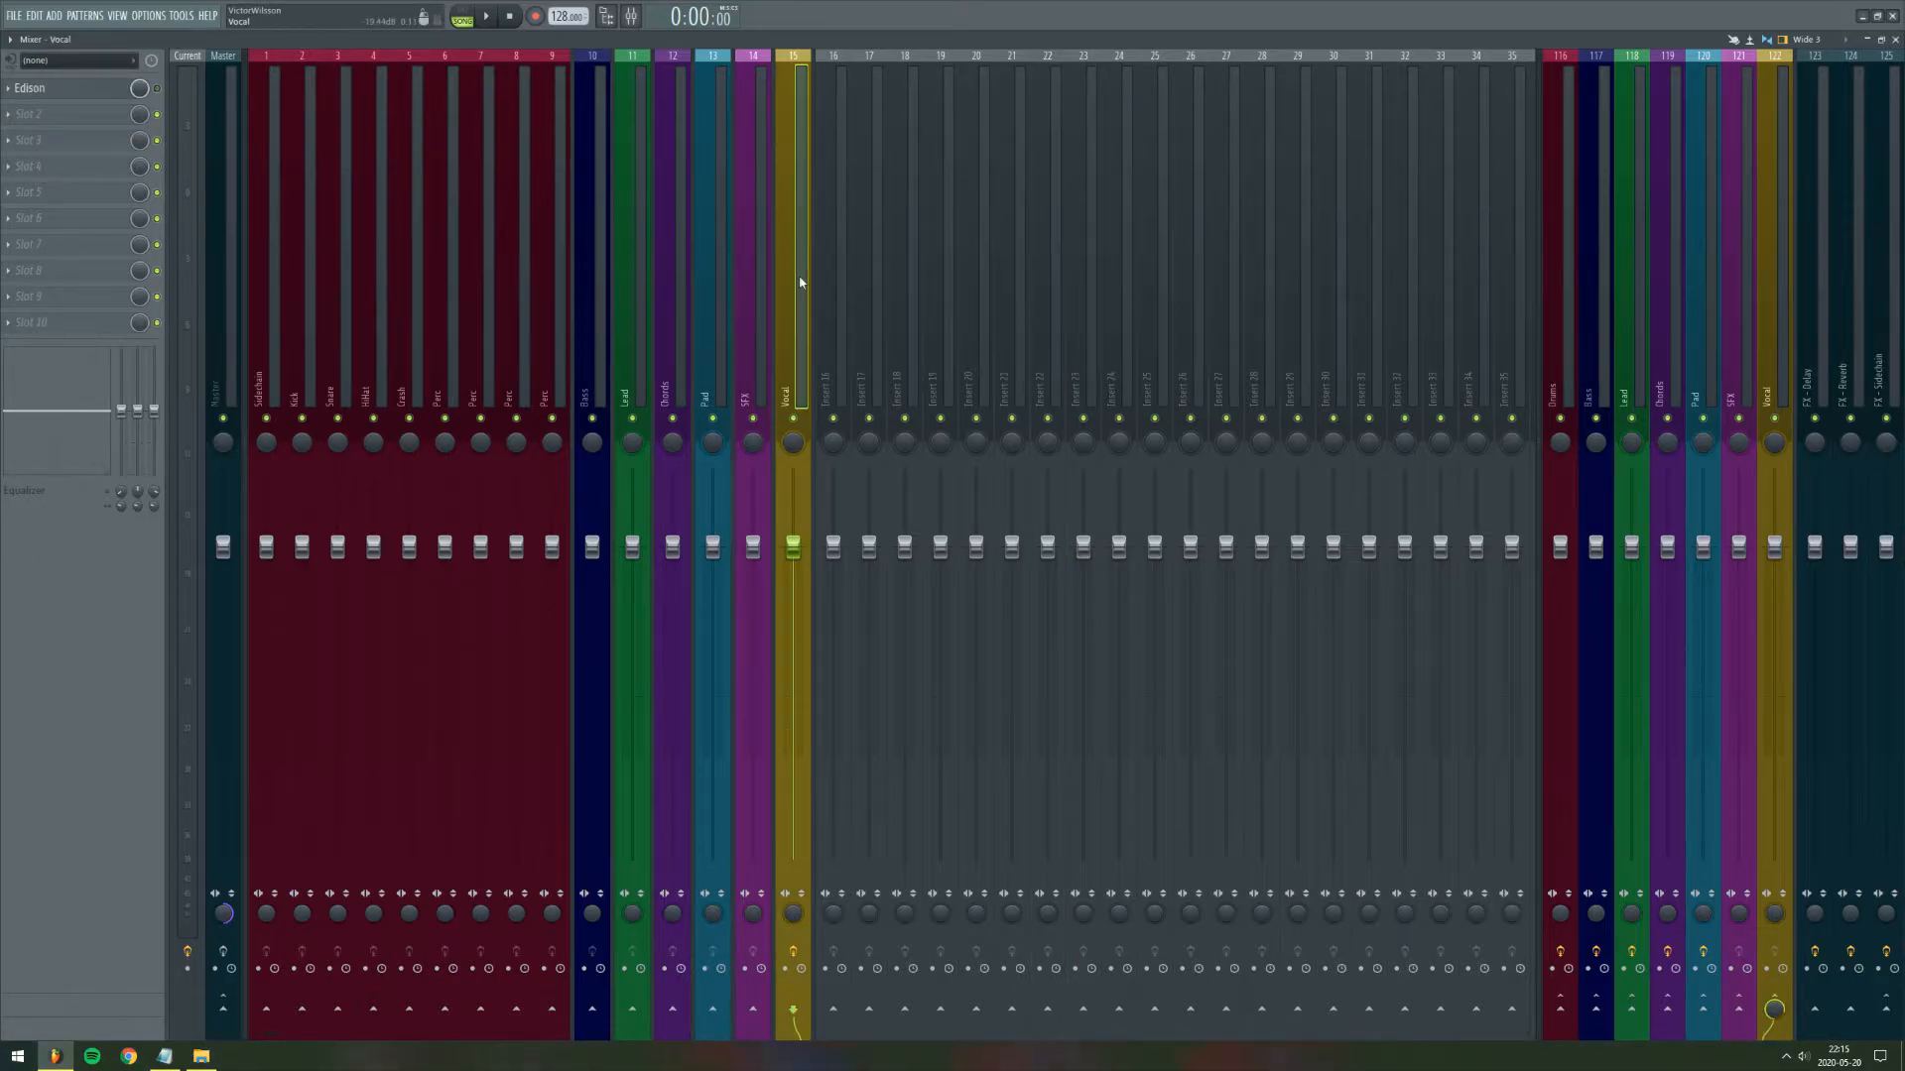
{"action": "left_click", "coordinate": [833, 285]}
{"action": "left_click", "coordinate": [973, 285]}
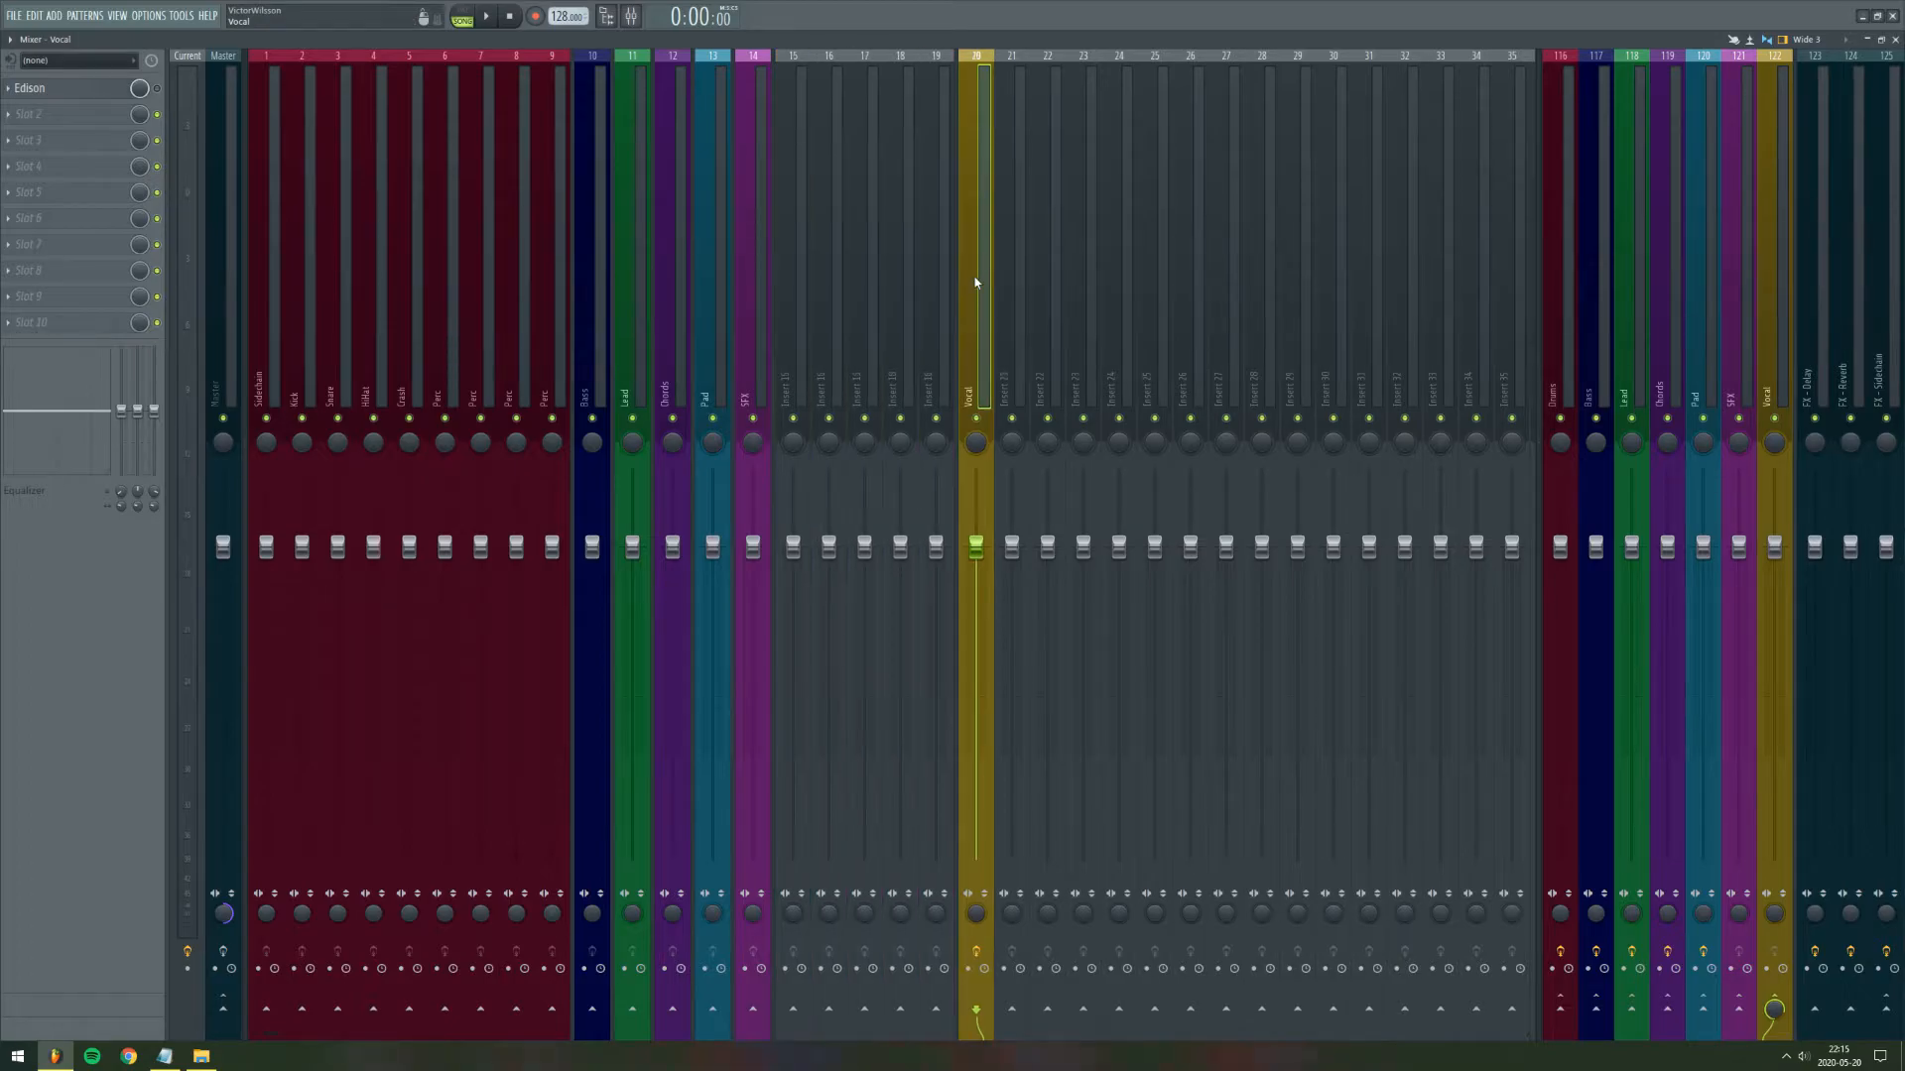
{"action": "left_click", "coordinate": [858, 285]}
{"action": "left_click", "coordinate": [890, 313]}
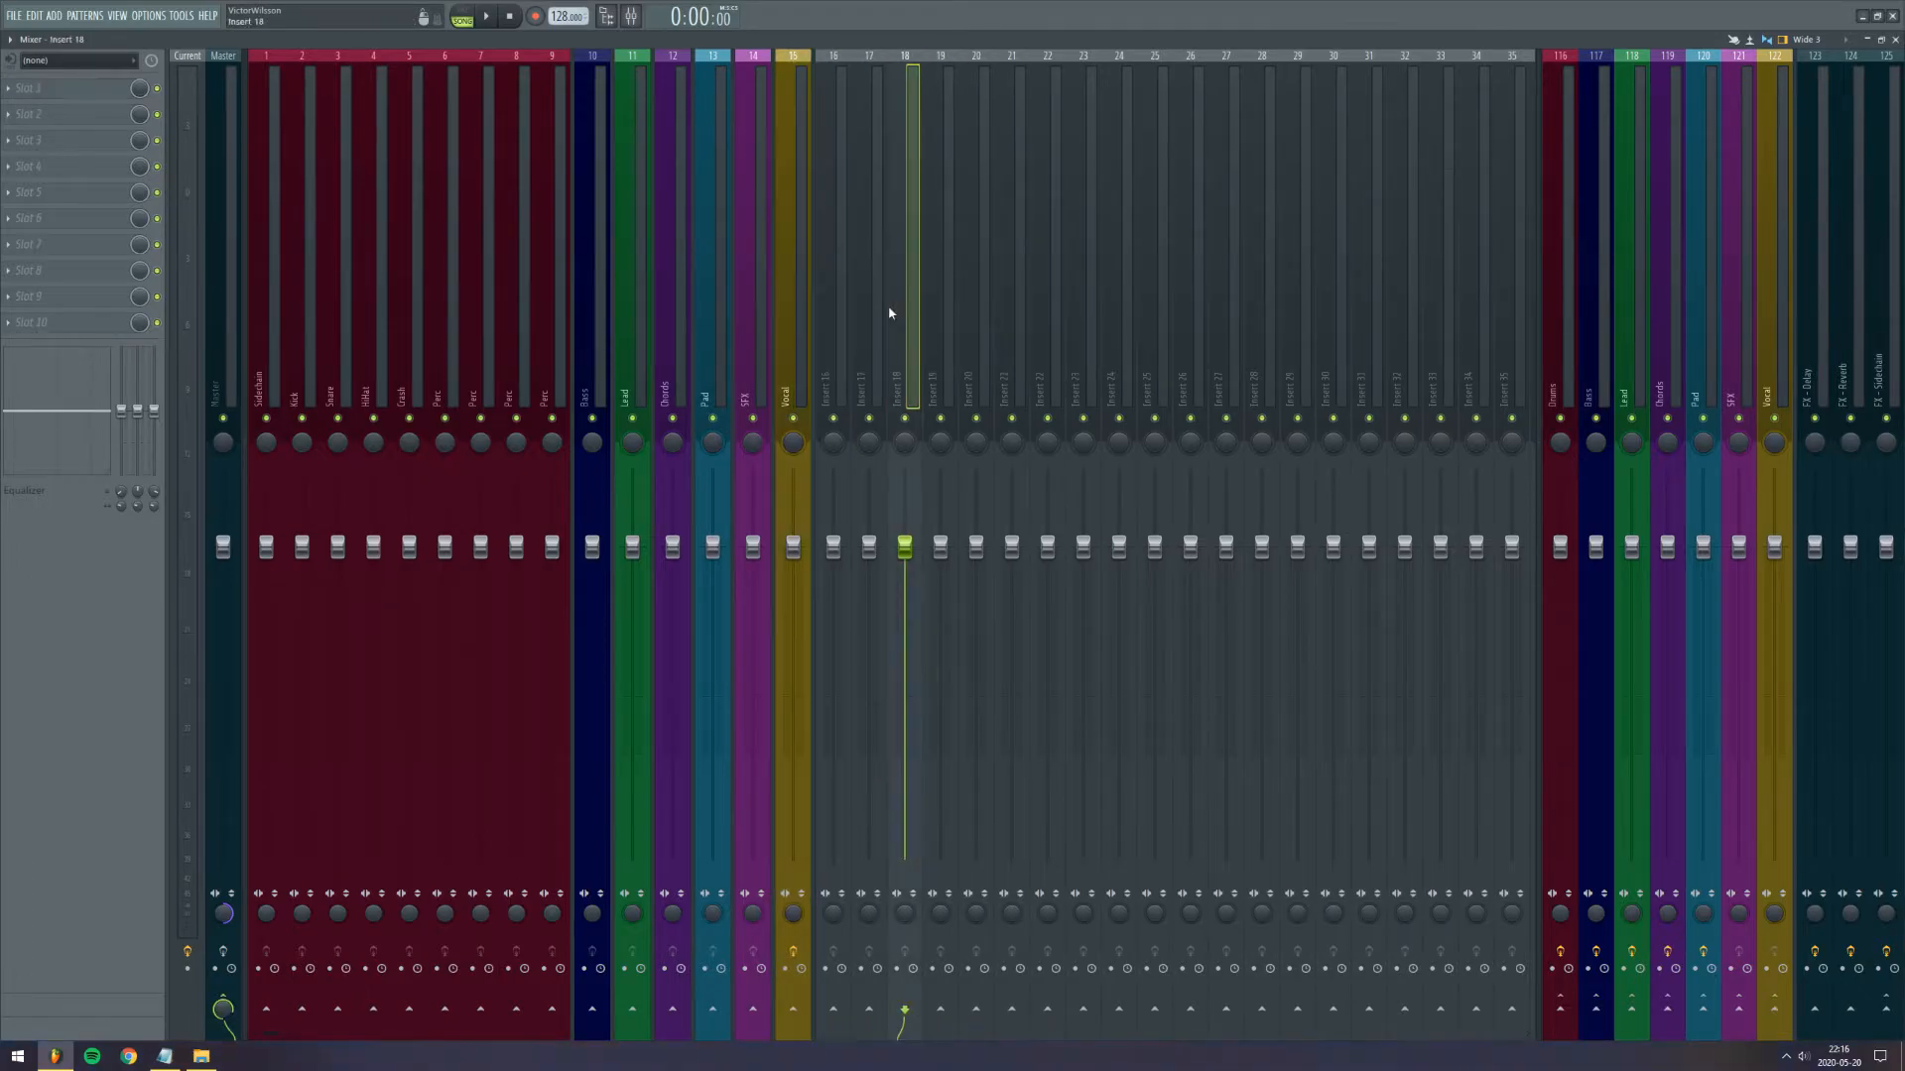
Step: Add a separator in front of mixer track Insert 22 and select neighbouring inserts
{"action": "left_click", "coordinate": [1054, 285]}
{"action": "right_click", "coordinate": [1054, 285]}
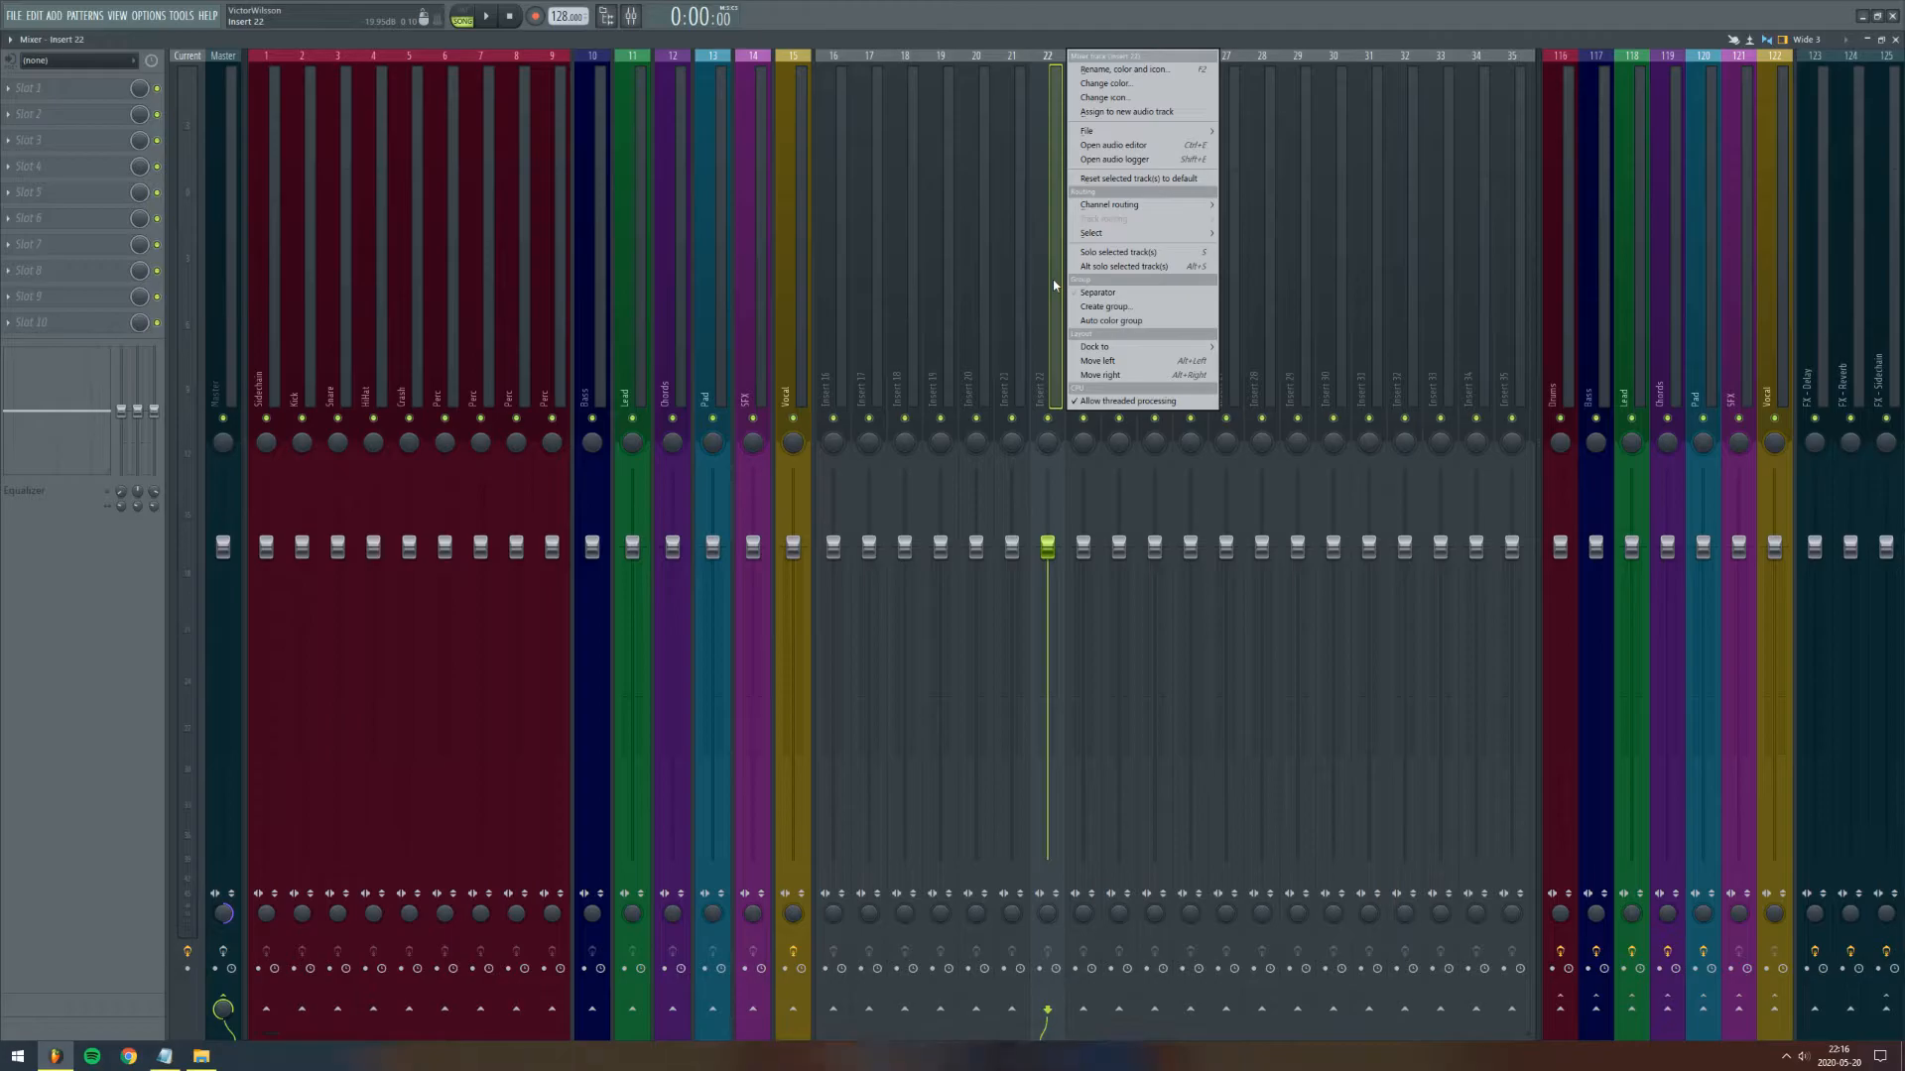
{"action": "left_click", "coordinate": [1124, 292]}
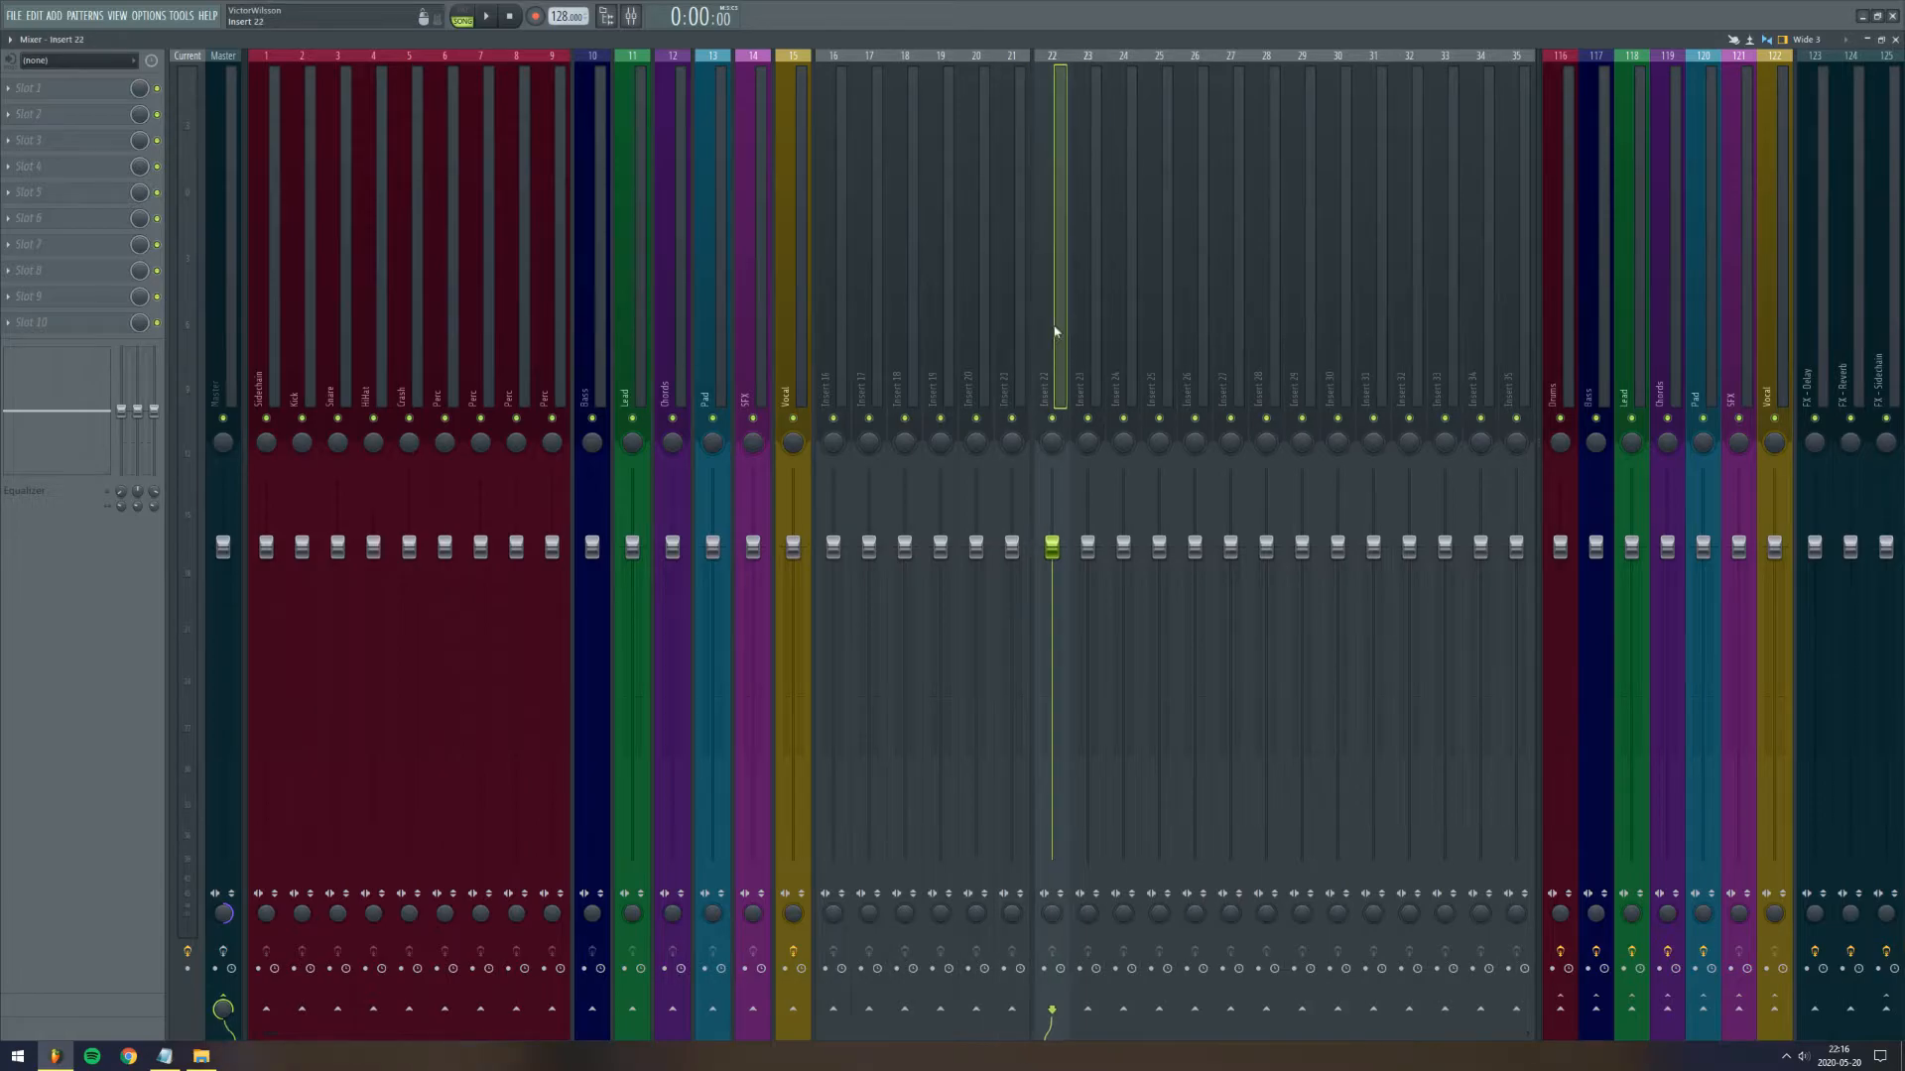
{"action": "left_click", "coordinate": [1022, 327]}
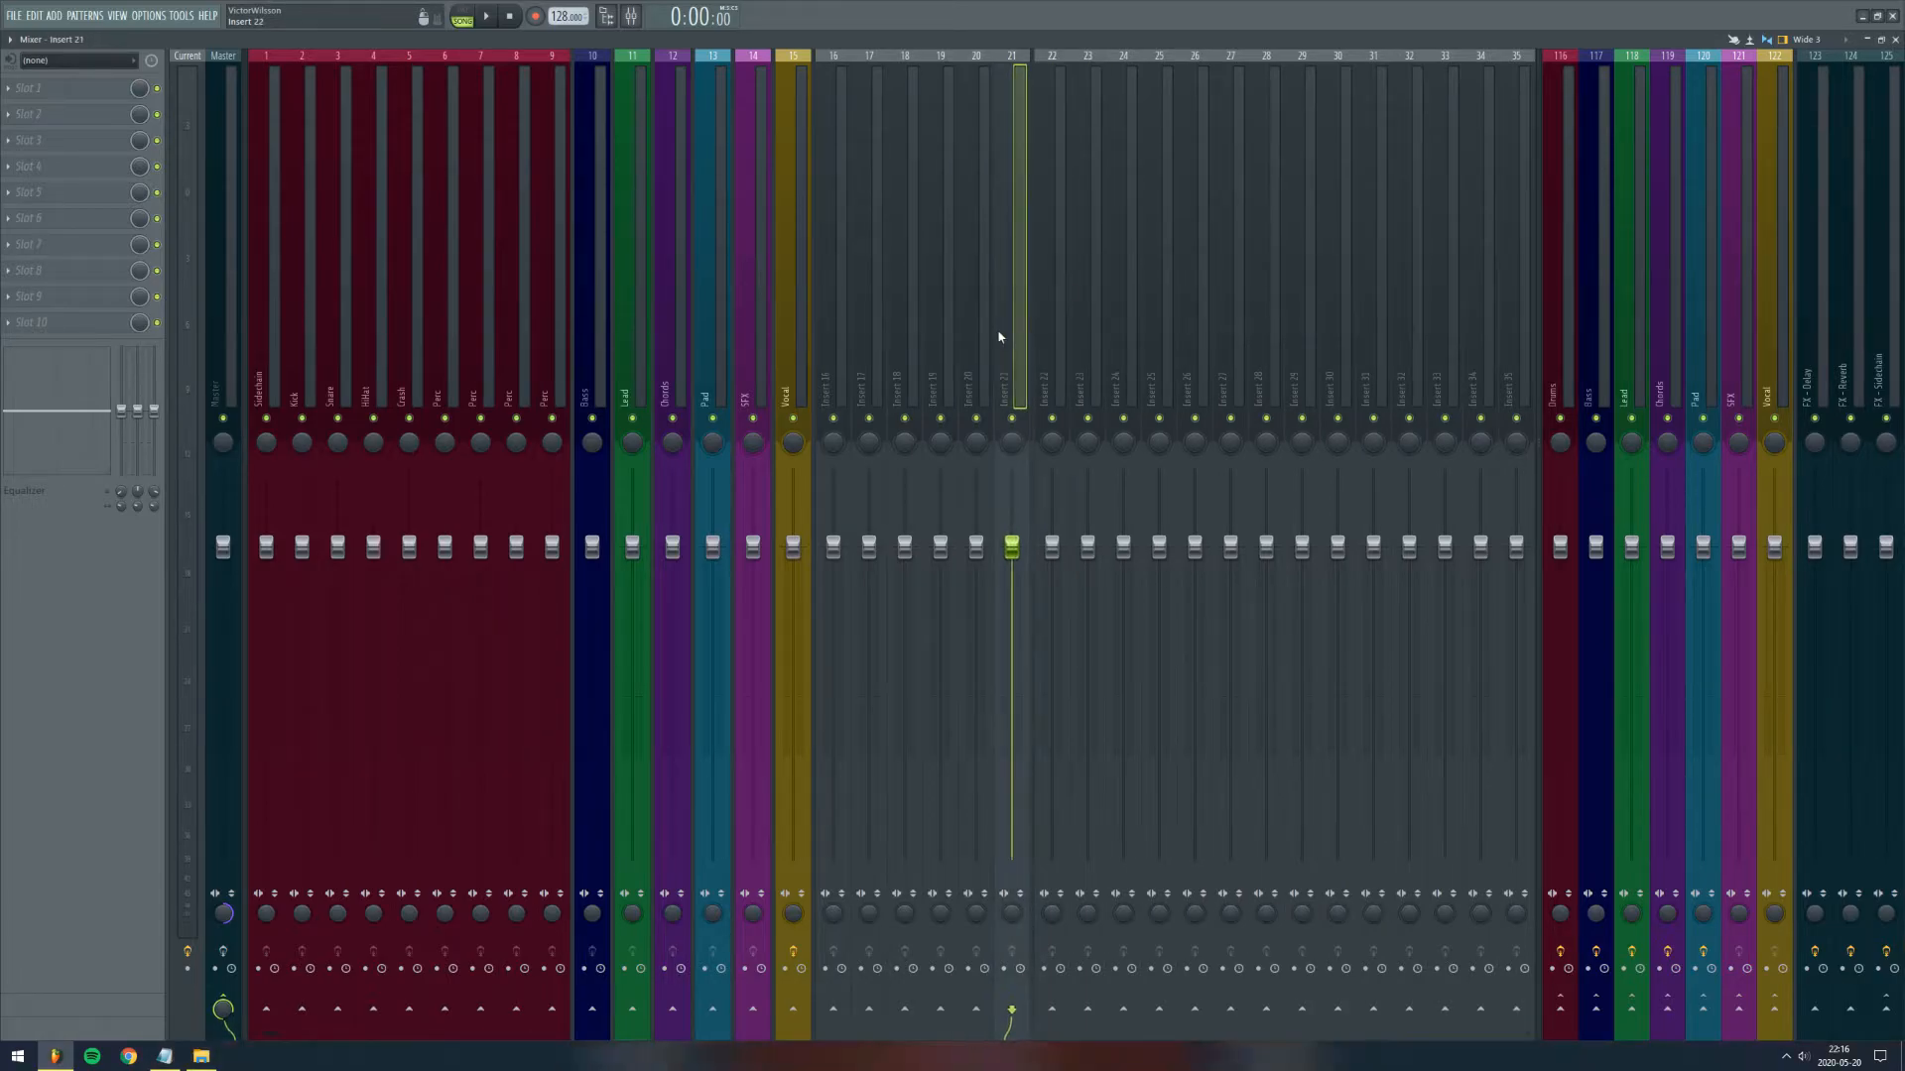
{"action": "left_click", "coordinate": [940, 348]}
{"action": "left_click", "coordinate": [1095, 318]}
Step: Examine the routing of the Bass, Lead, Chords, Pad, SFX and Vocal mixer tracks 10 to 15, one by one
{"action": "left_click", "coordinate": [594, 333]}
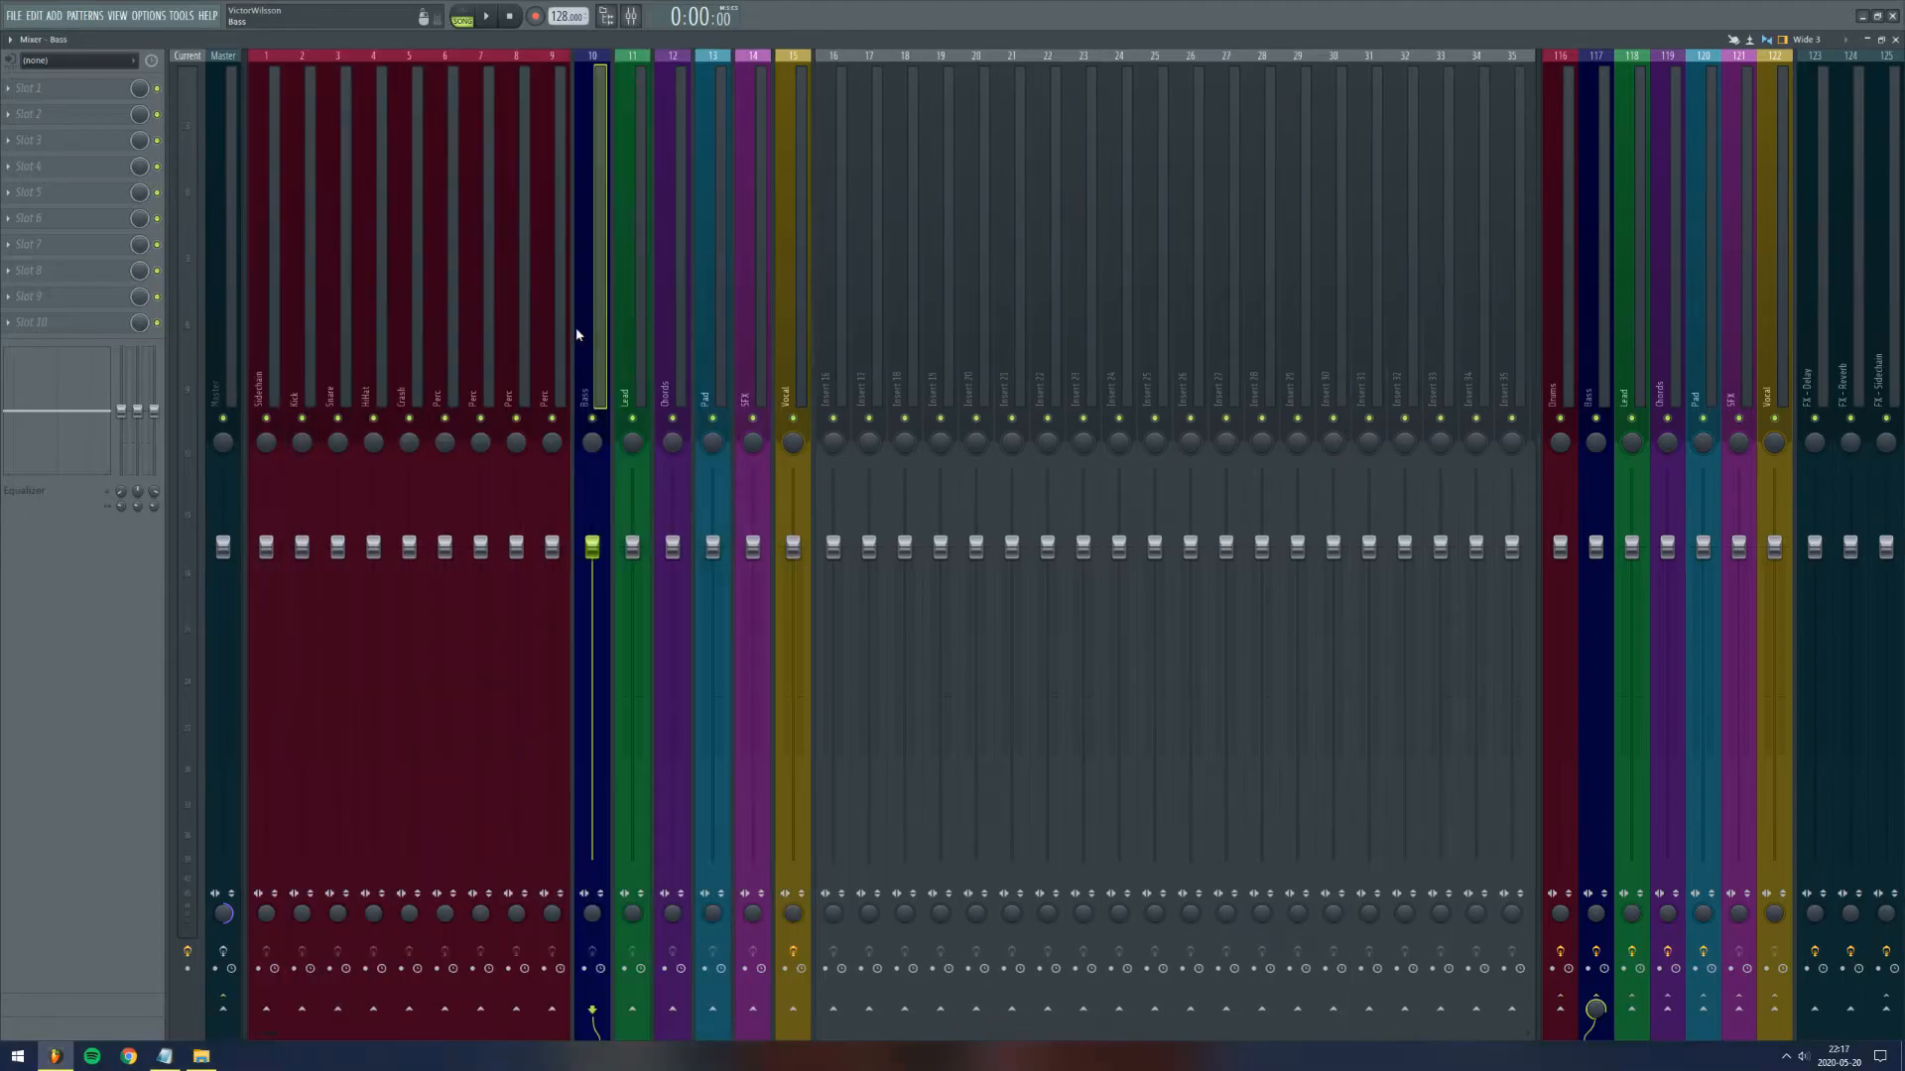
{"action": "left_click", "coordinate": [635, 331]}
{"action": "left_click", "coordinate": [674, 331]}
{"action": "left_click", "coordinate": [707, 331]}
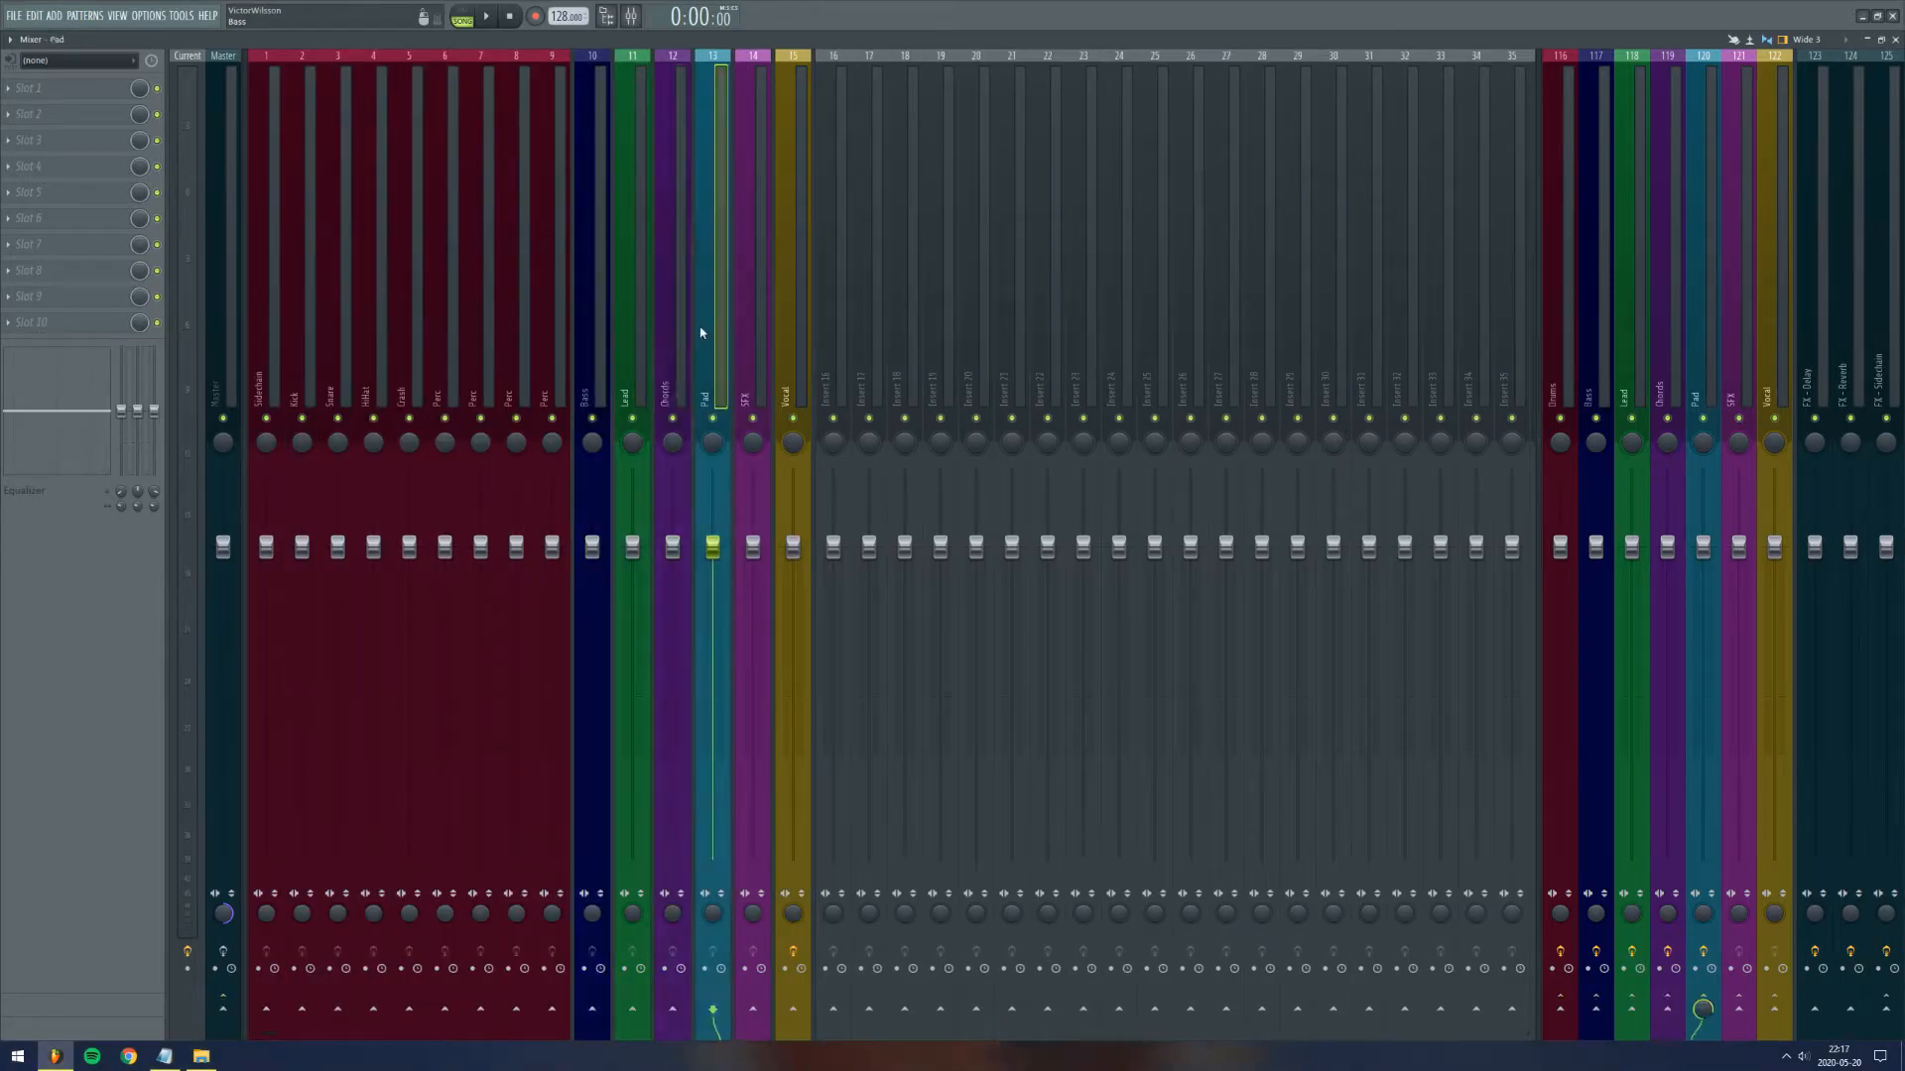
{"action": "left_click", "coordinate": [759, 328]}
{"action": "left_click", "coordinate": [794, 332]}
Step: Examine the effects and routing of the Drums, Bass, Lead, Chords and Pad bus tracks 116 to 120
{"action": "left_click", "coordinate": [1568, 345]}
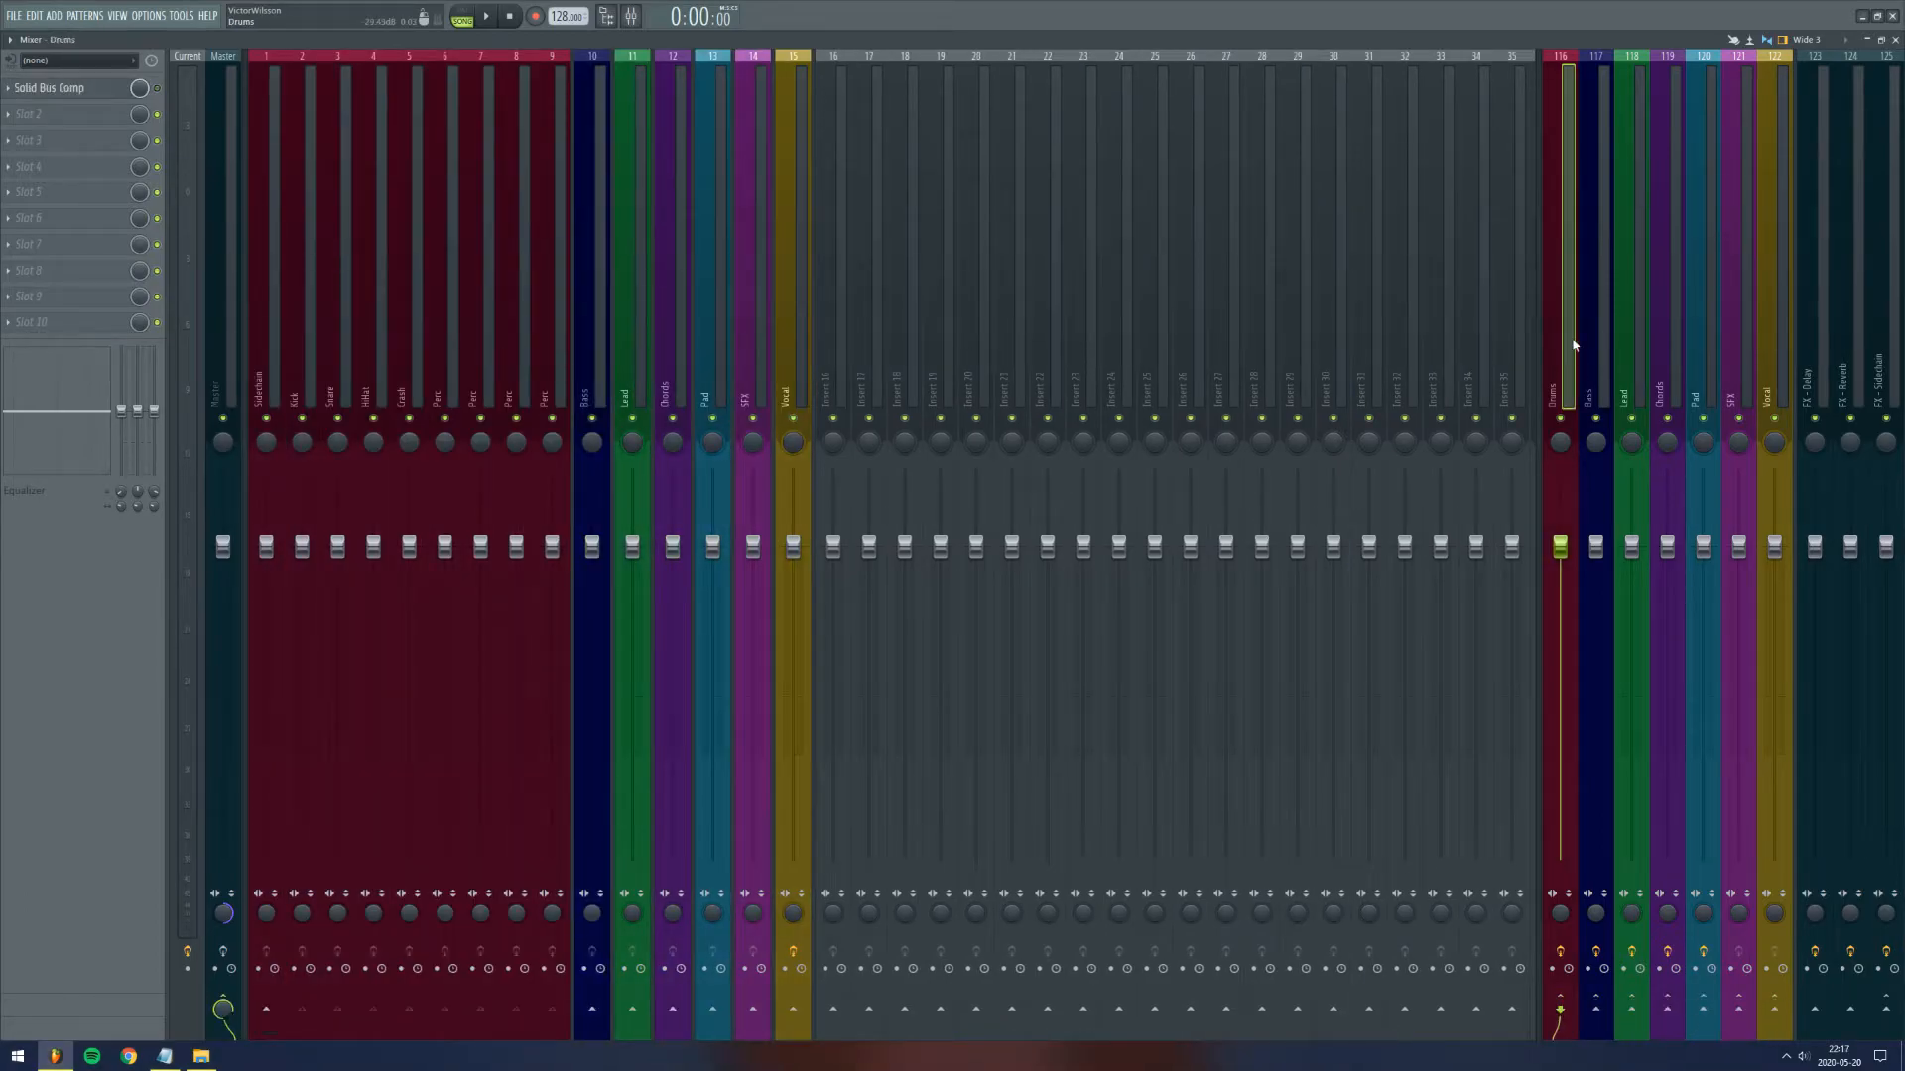
{"action": "left_click", "coordinate": [1600, 346]}
{"action": "left_click", "coordinate": [1632, 337]}
{"action": "left_click", "coordinate": [1665, 332]}
{"action": "left_click", "coordinate": [1702, 337]}
{"action": "left_click", "coordinate": [1666, 340]}
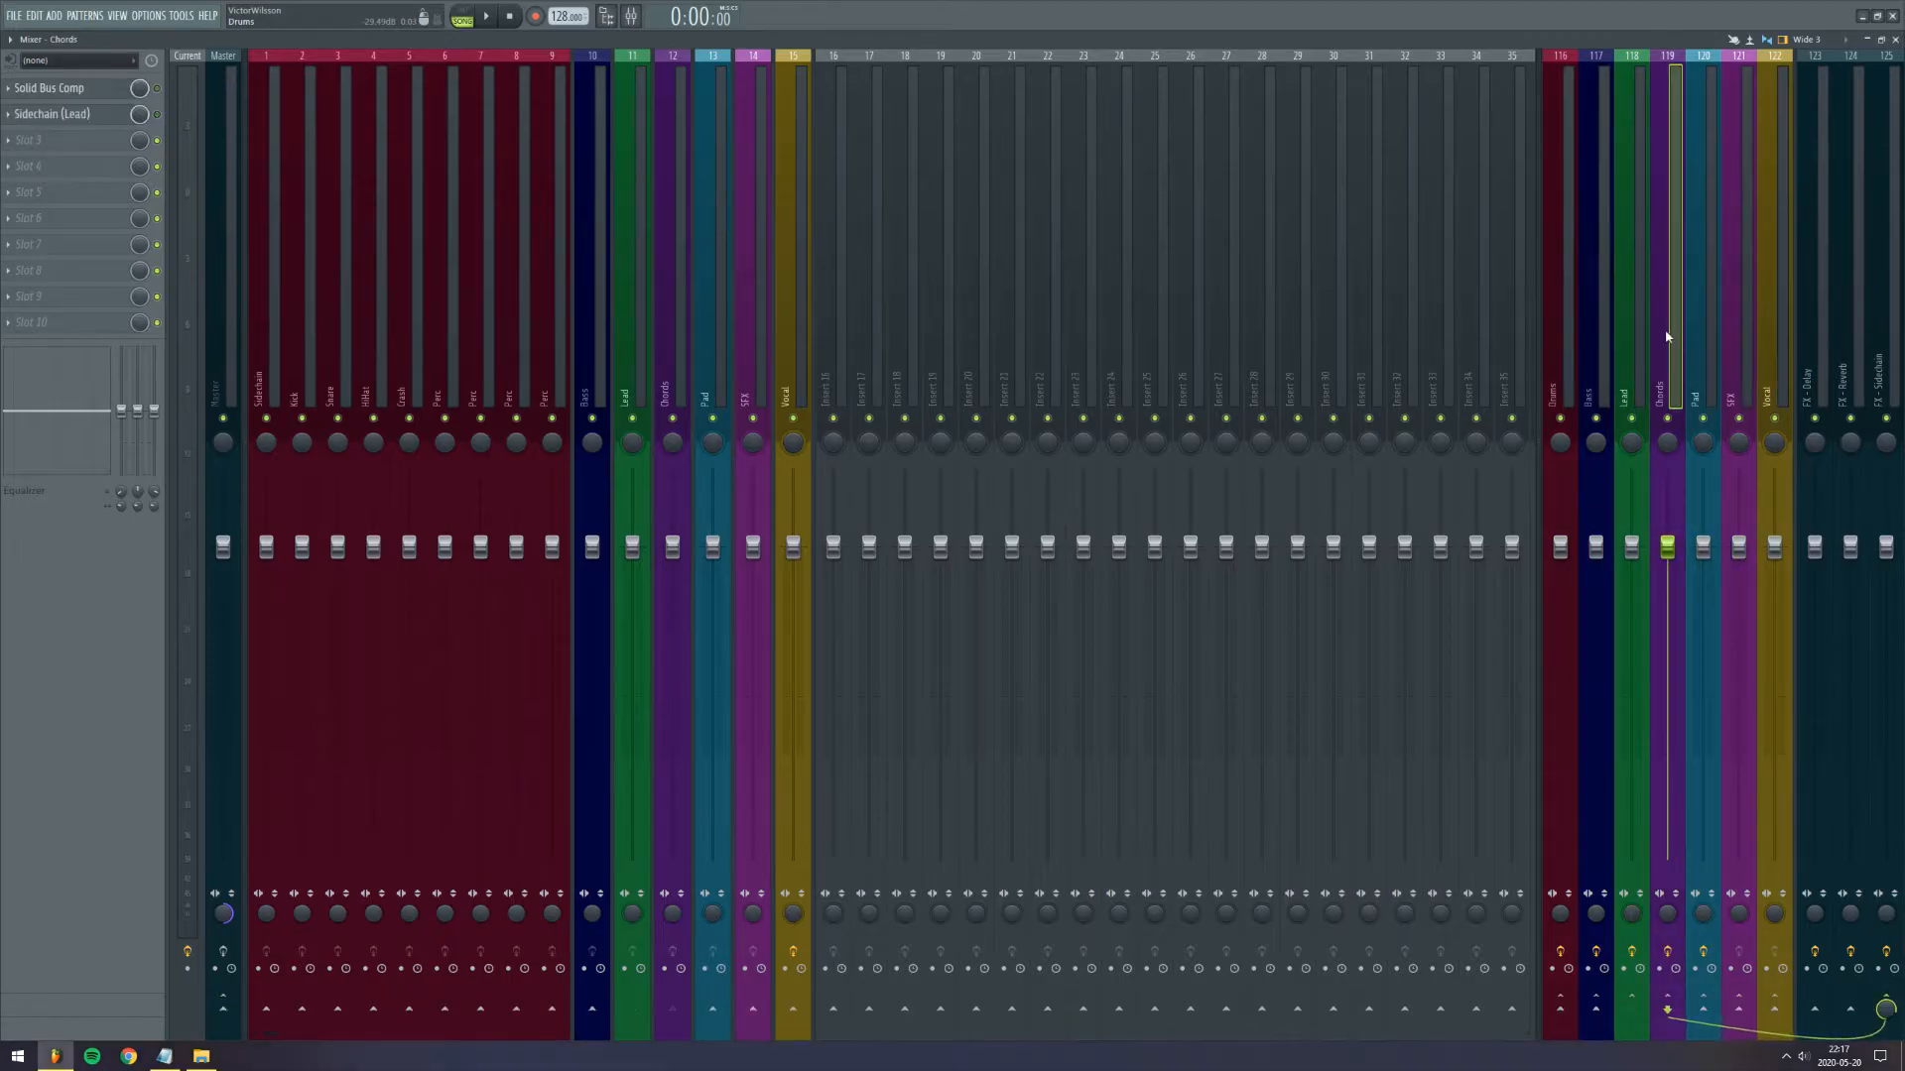
{"action": "left_click", "coordinate": [1557, 332]}
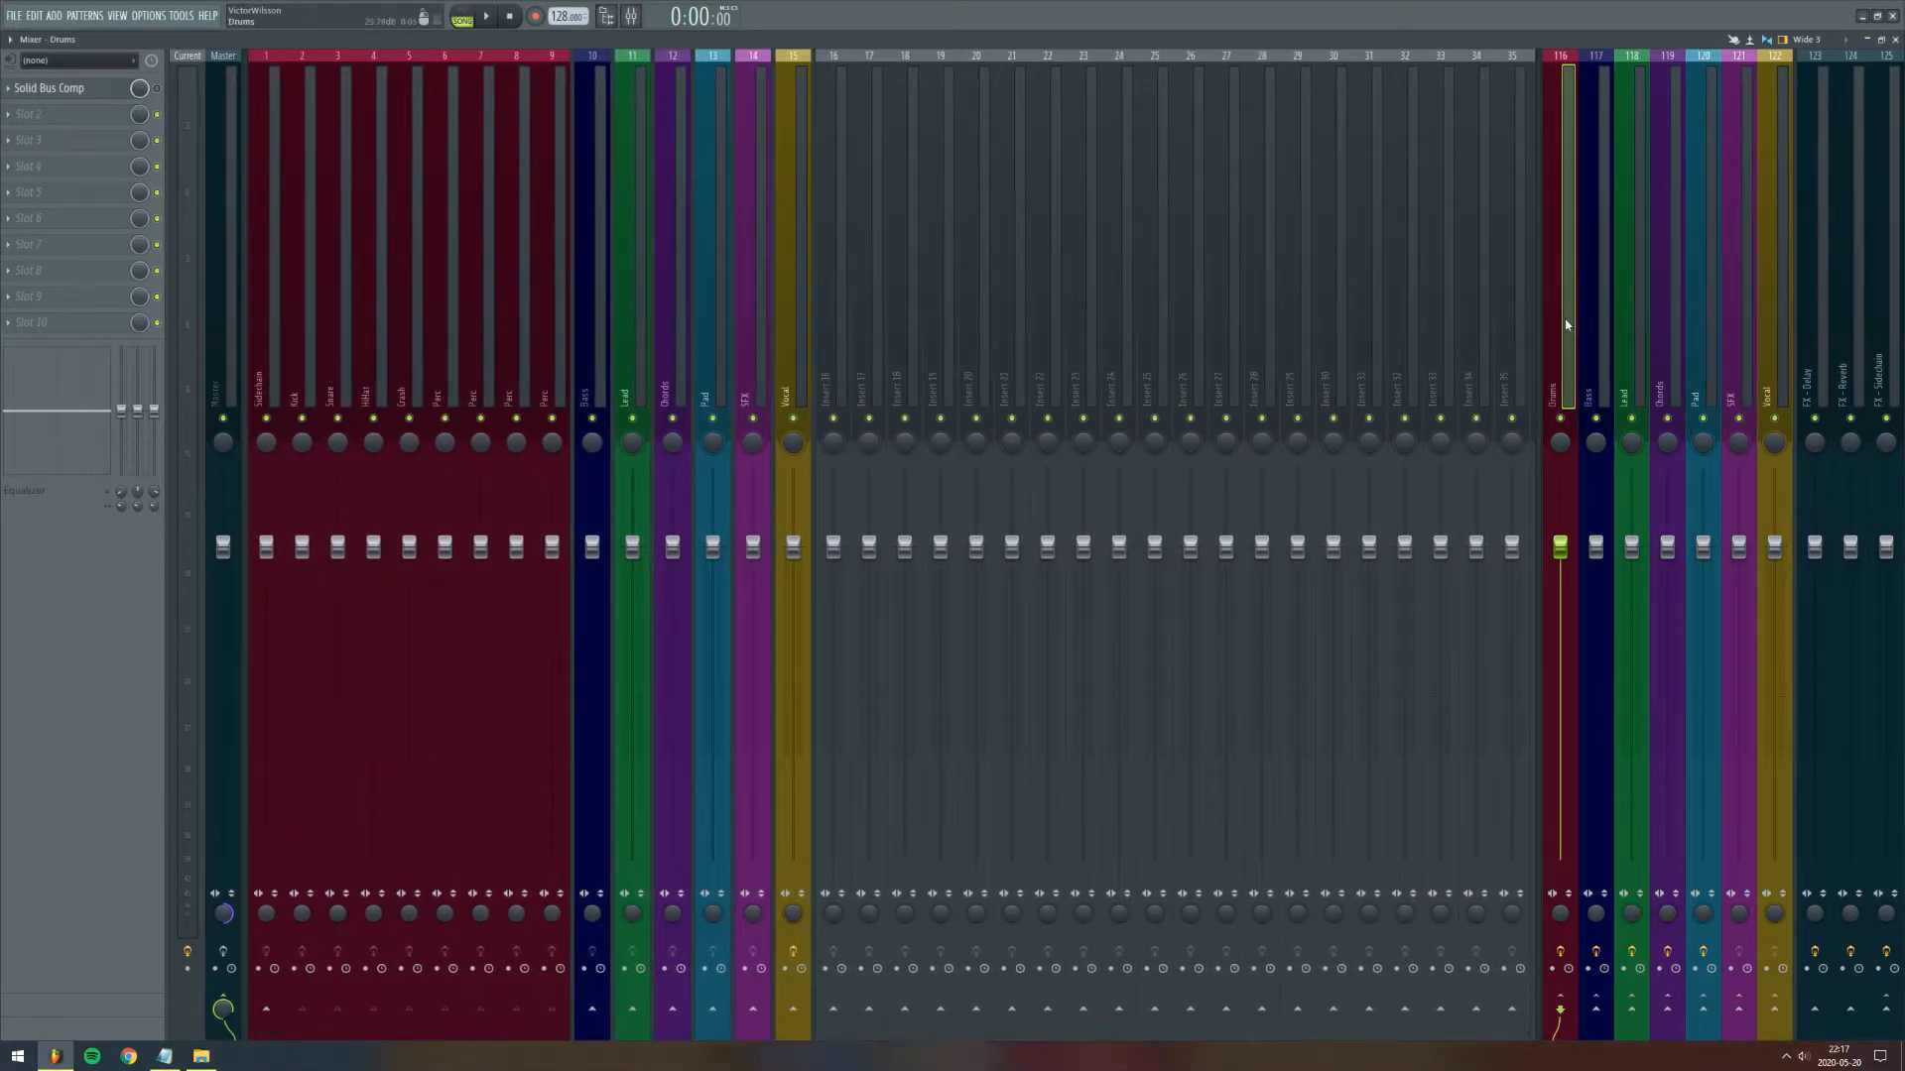
Step: Sidechain mixer track Insert 22 to the Drums bus track
{"action": "left_click", "coordinate": [1056, 297]}
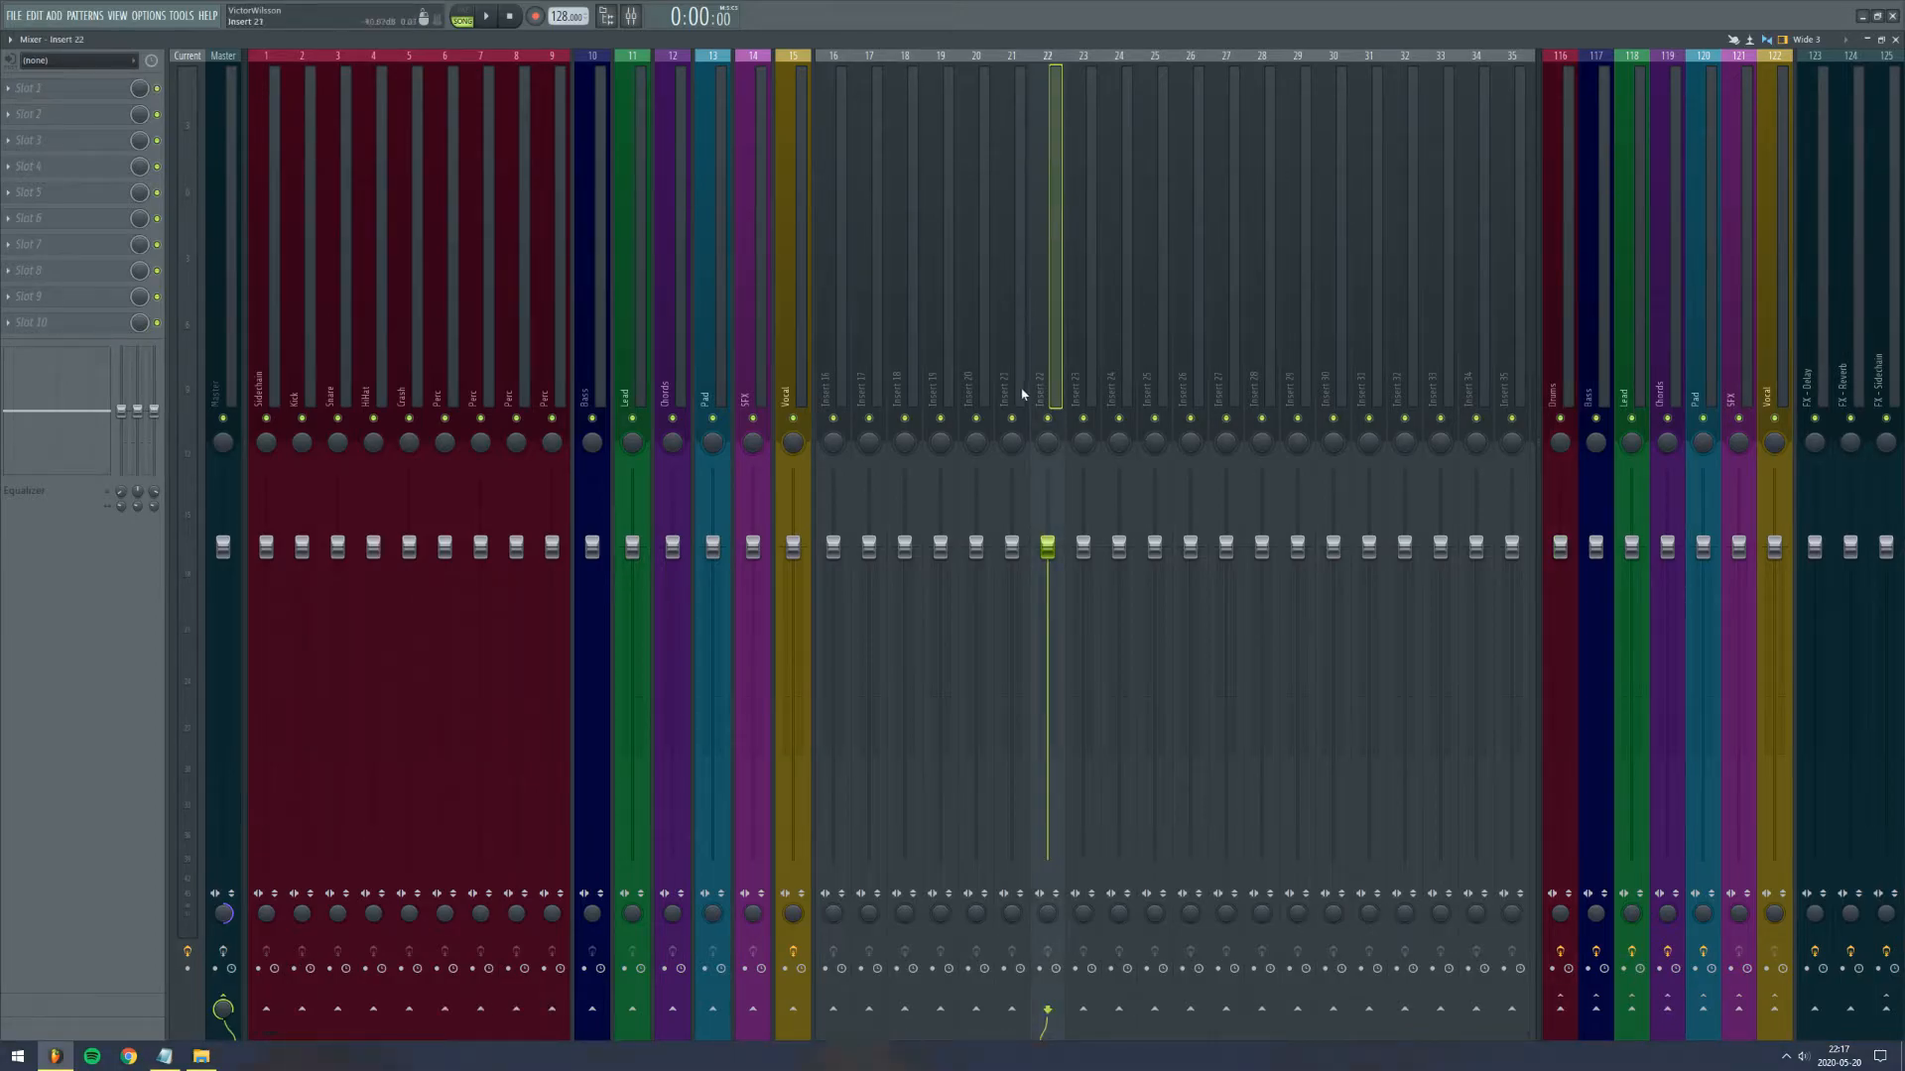
{"action": "right_click", "coordinate": [1564, 1017]}
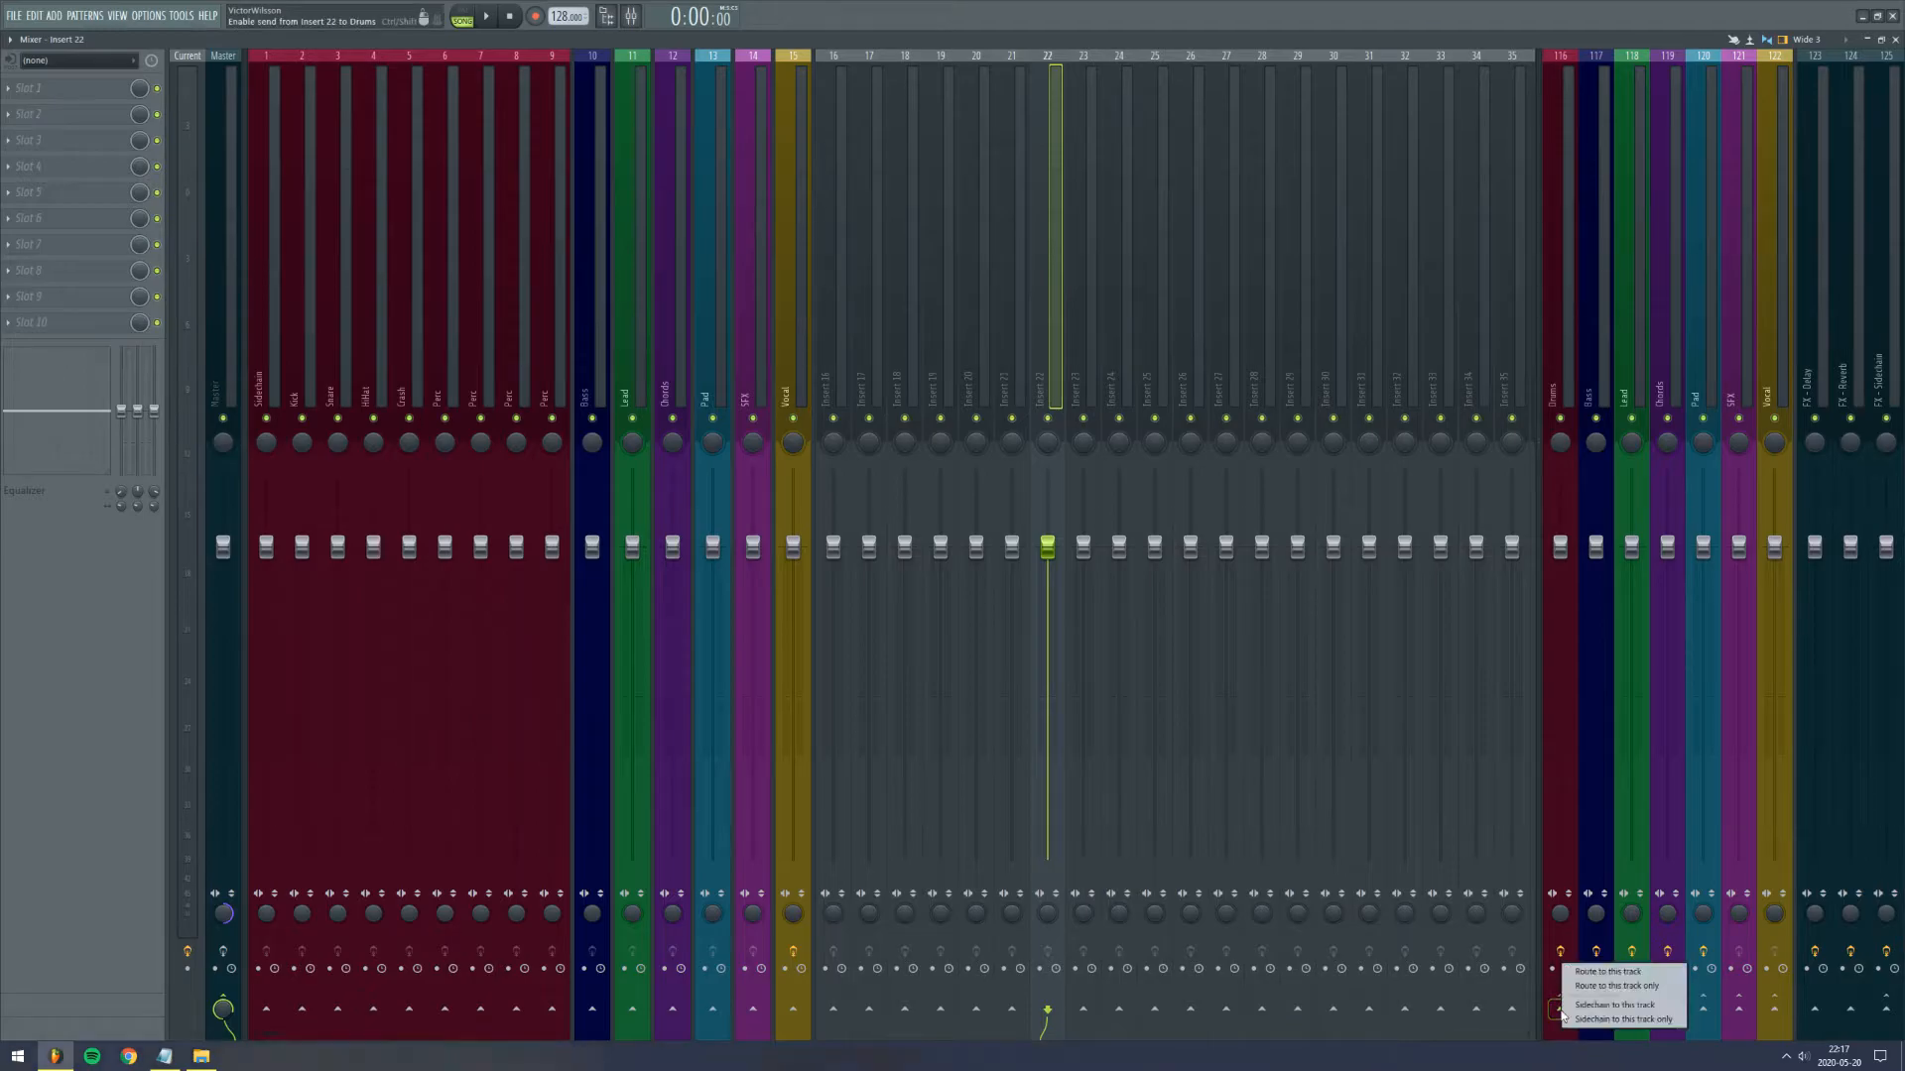
{"action": "left_click", "coordinate": [1614, 1005]}
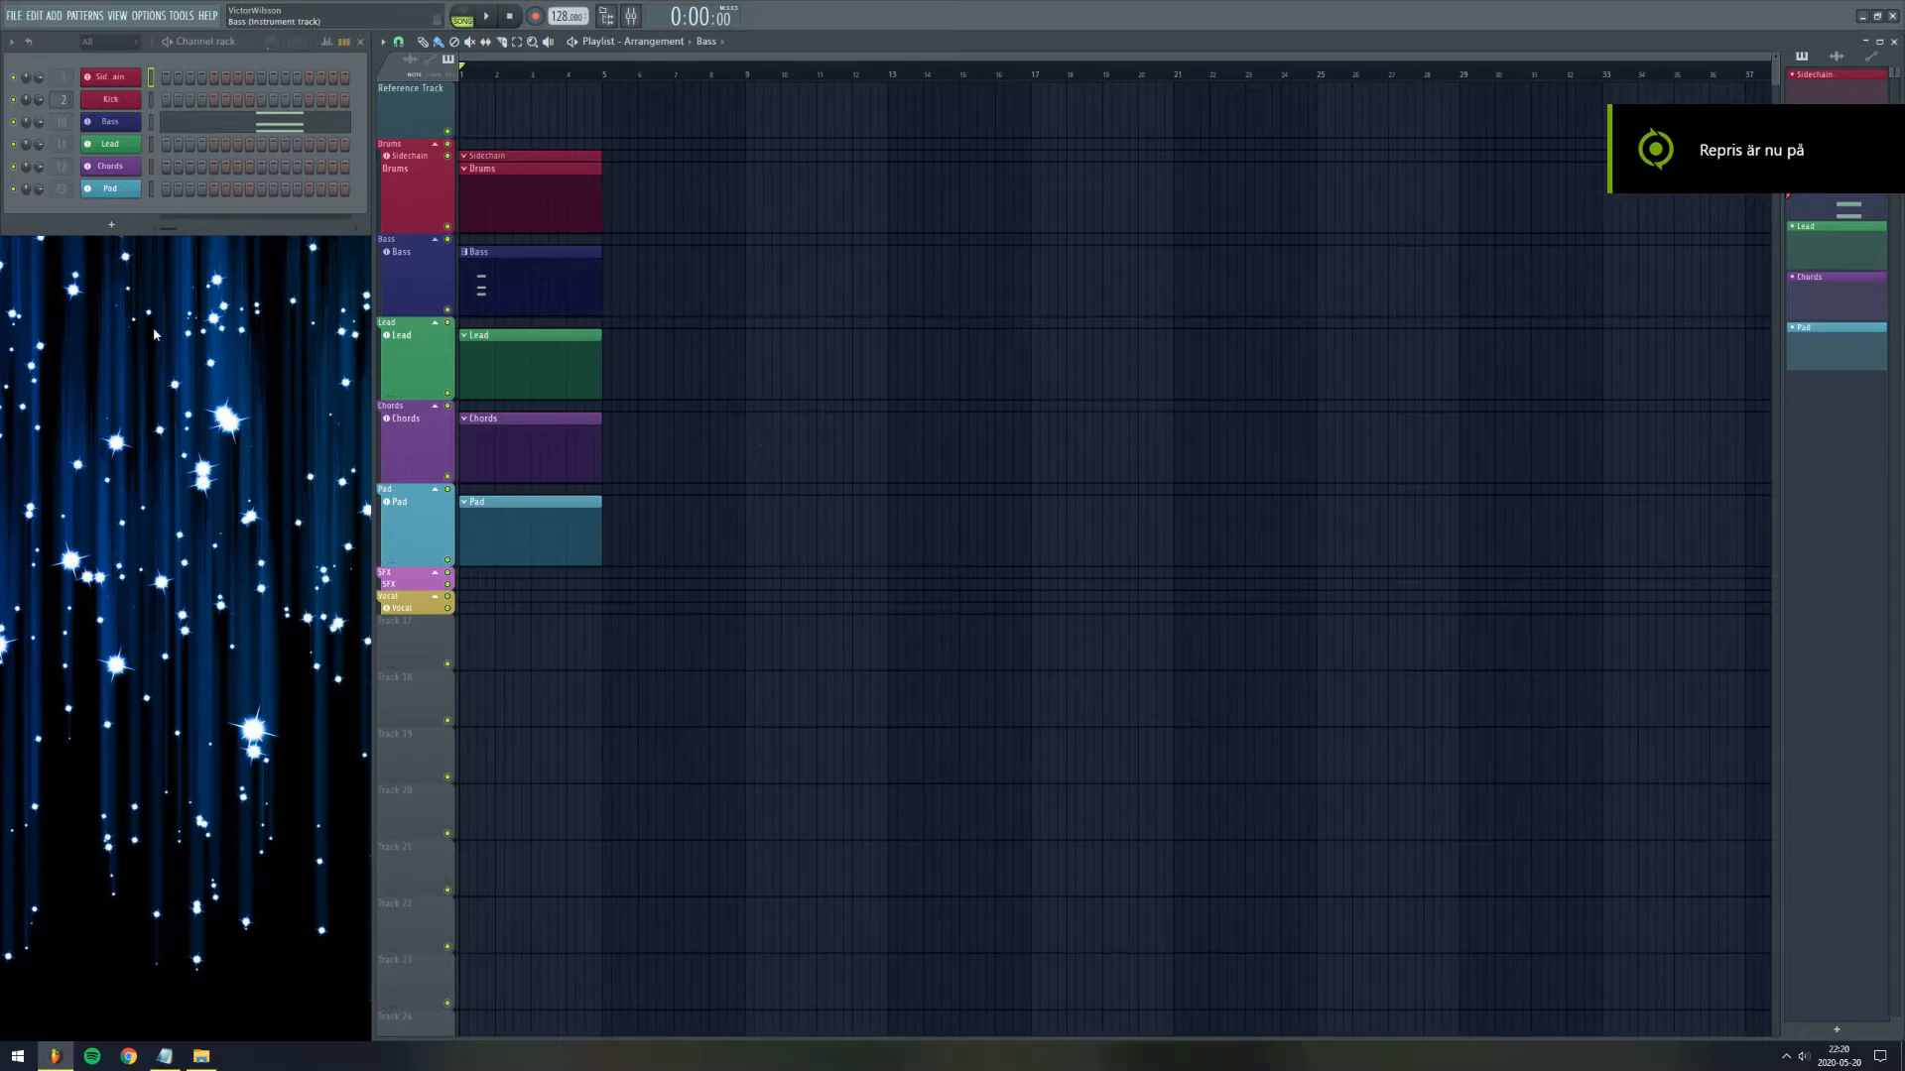
Step: Inspect the Sidechain channel's sampler settings, reopen the mixer and select the FX - Sidechain track
{"action": "left_click", "coordinate": [121, 77]}
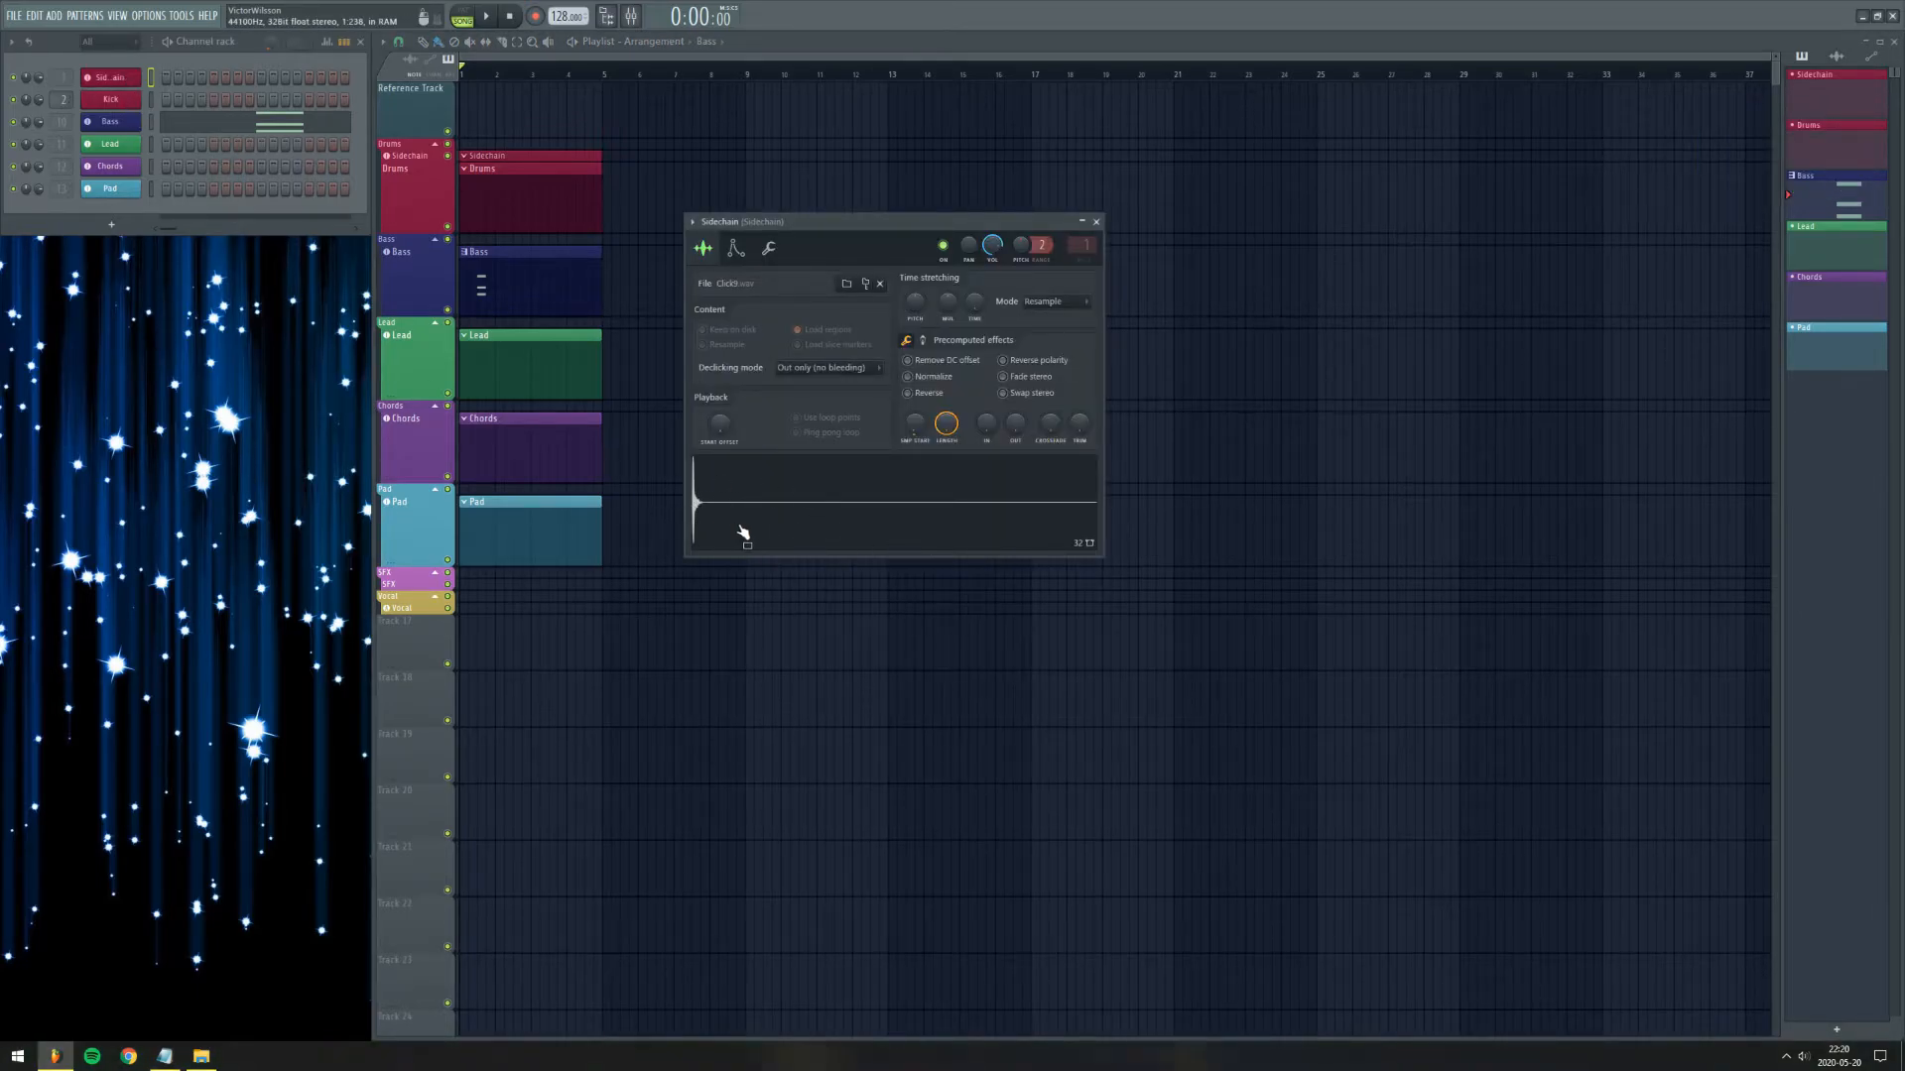
{"action": "key", "text": "F9"}
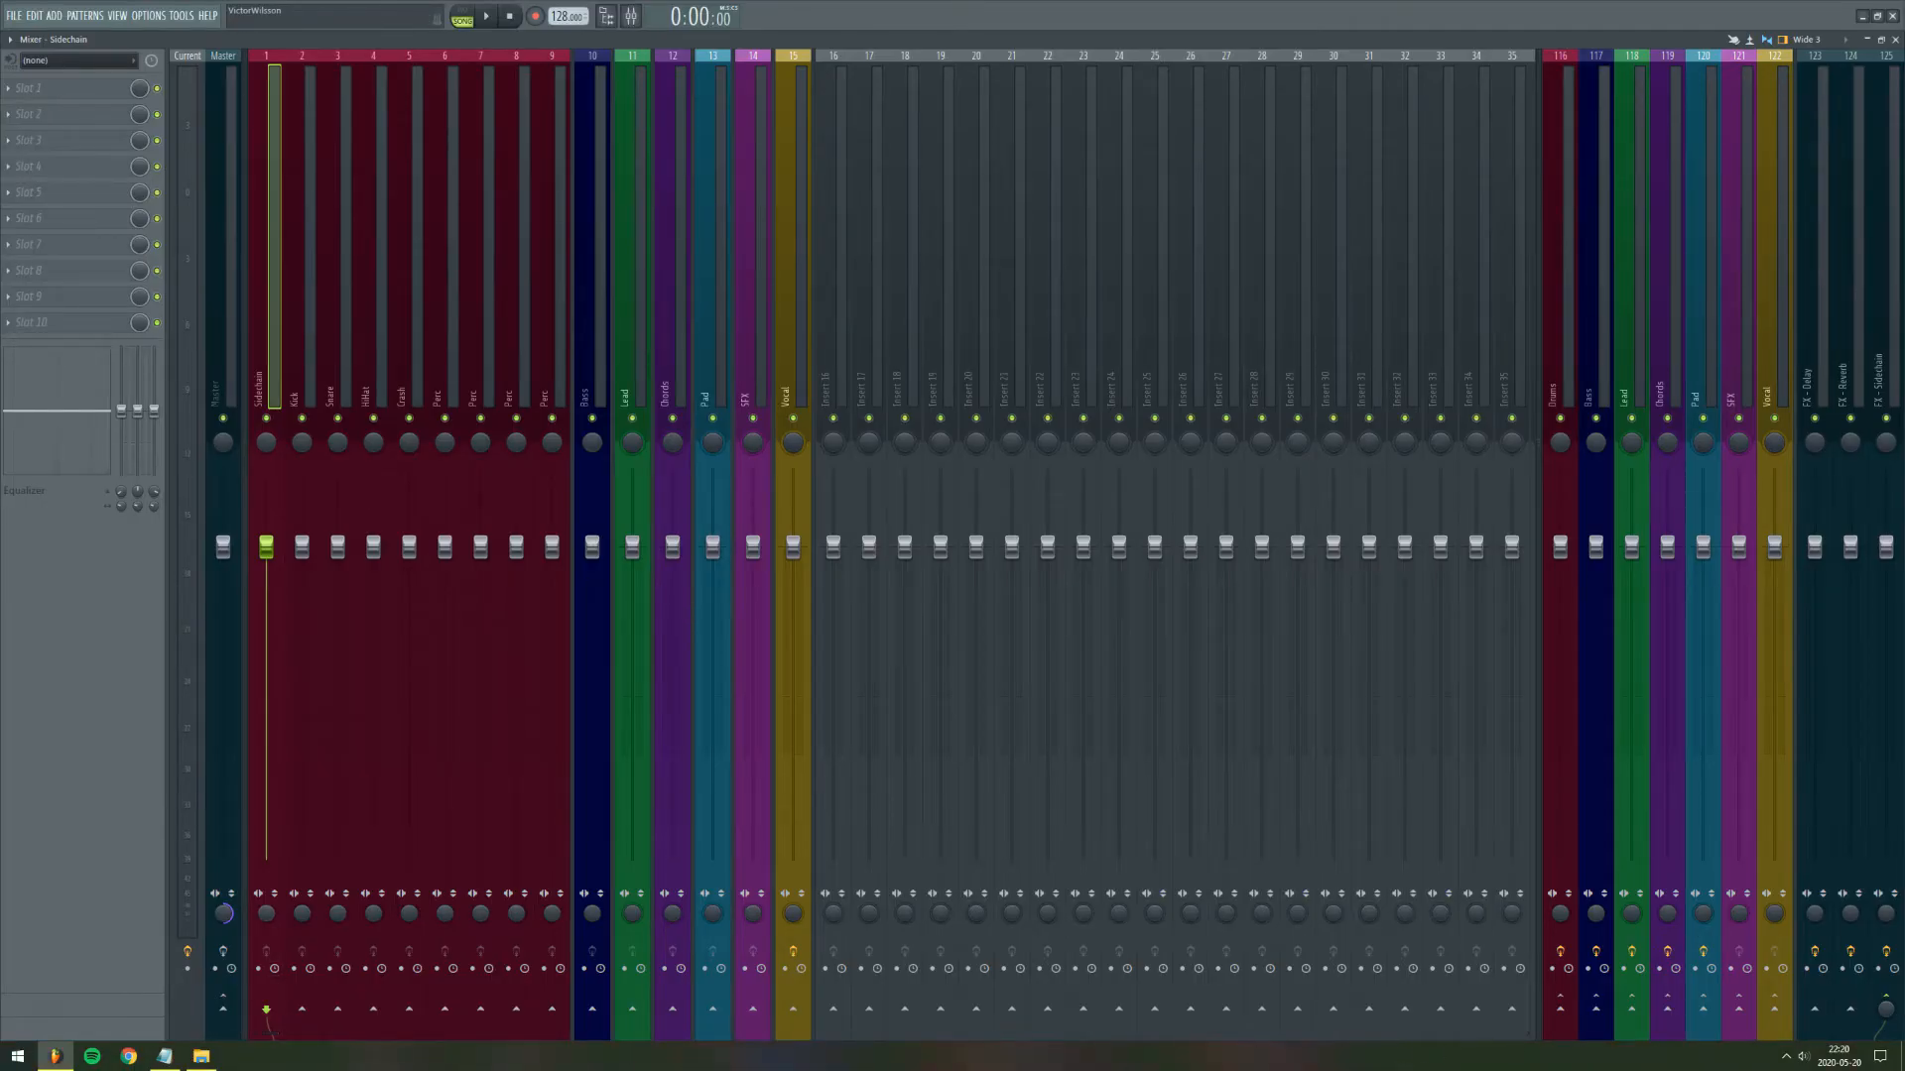
{"action": "left_click", "coordinate": [1888, 323]}
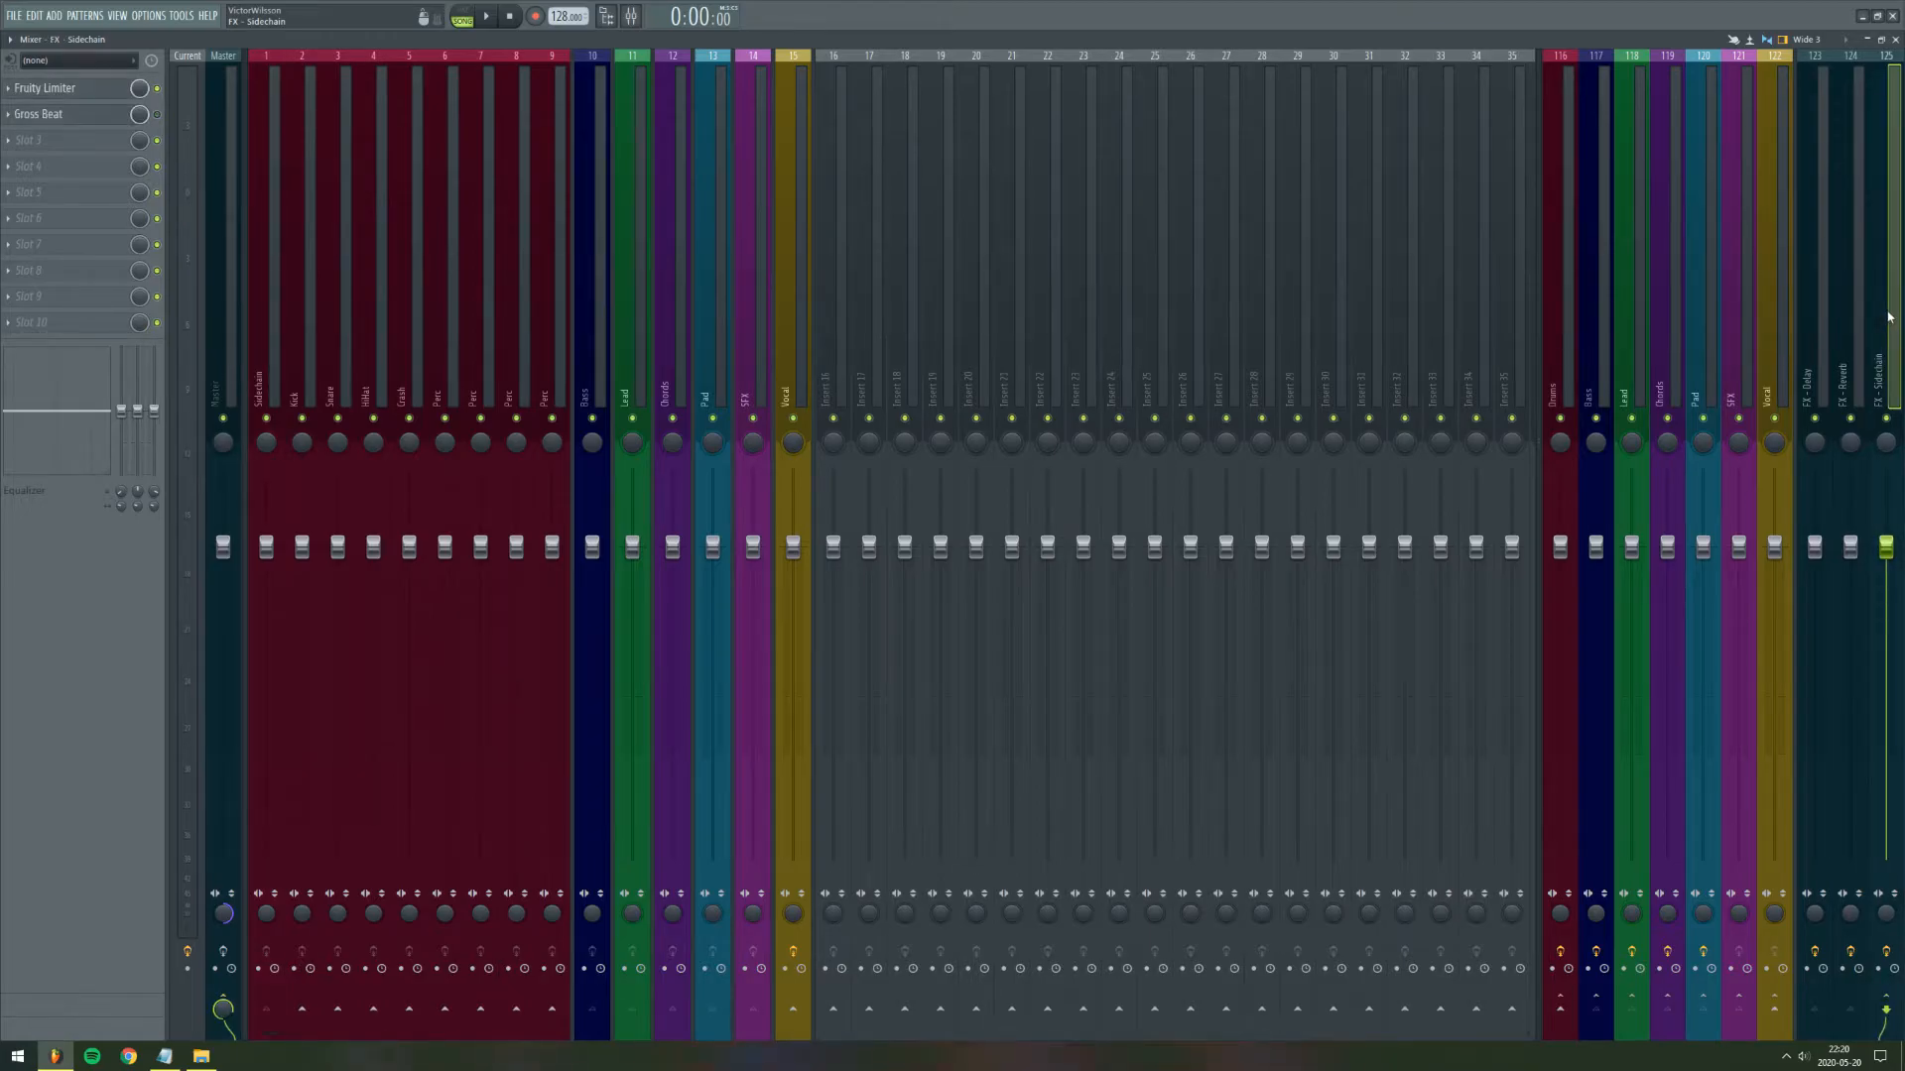
Step: Open Fruity Limiter on the FX - Sidechain track, view its sidechain source list, and close the plugin
{"action": "left_click", "coordinate": [78, 90]}
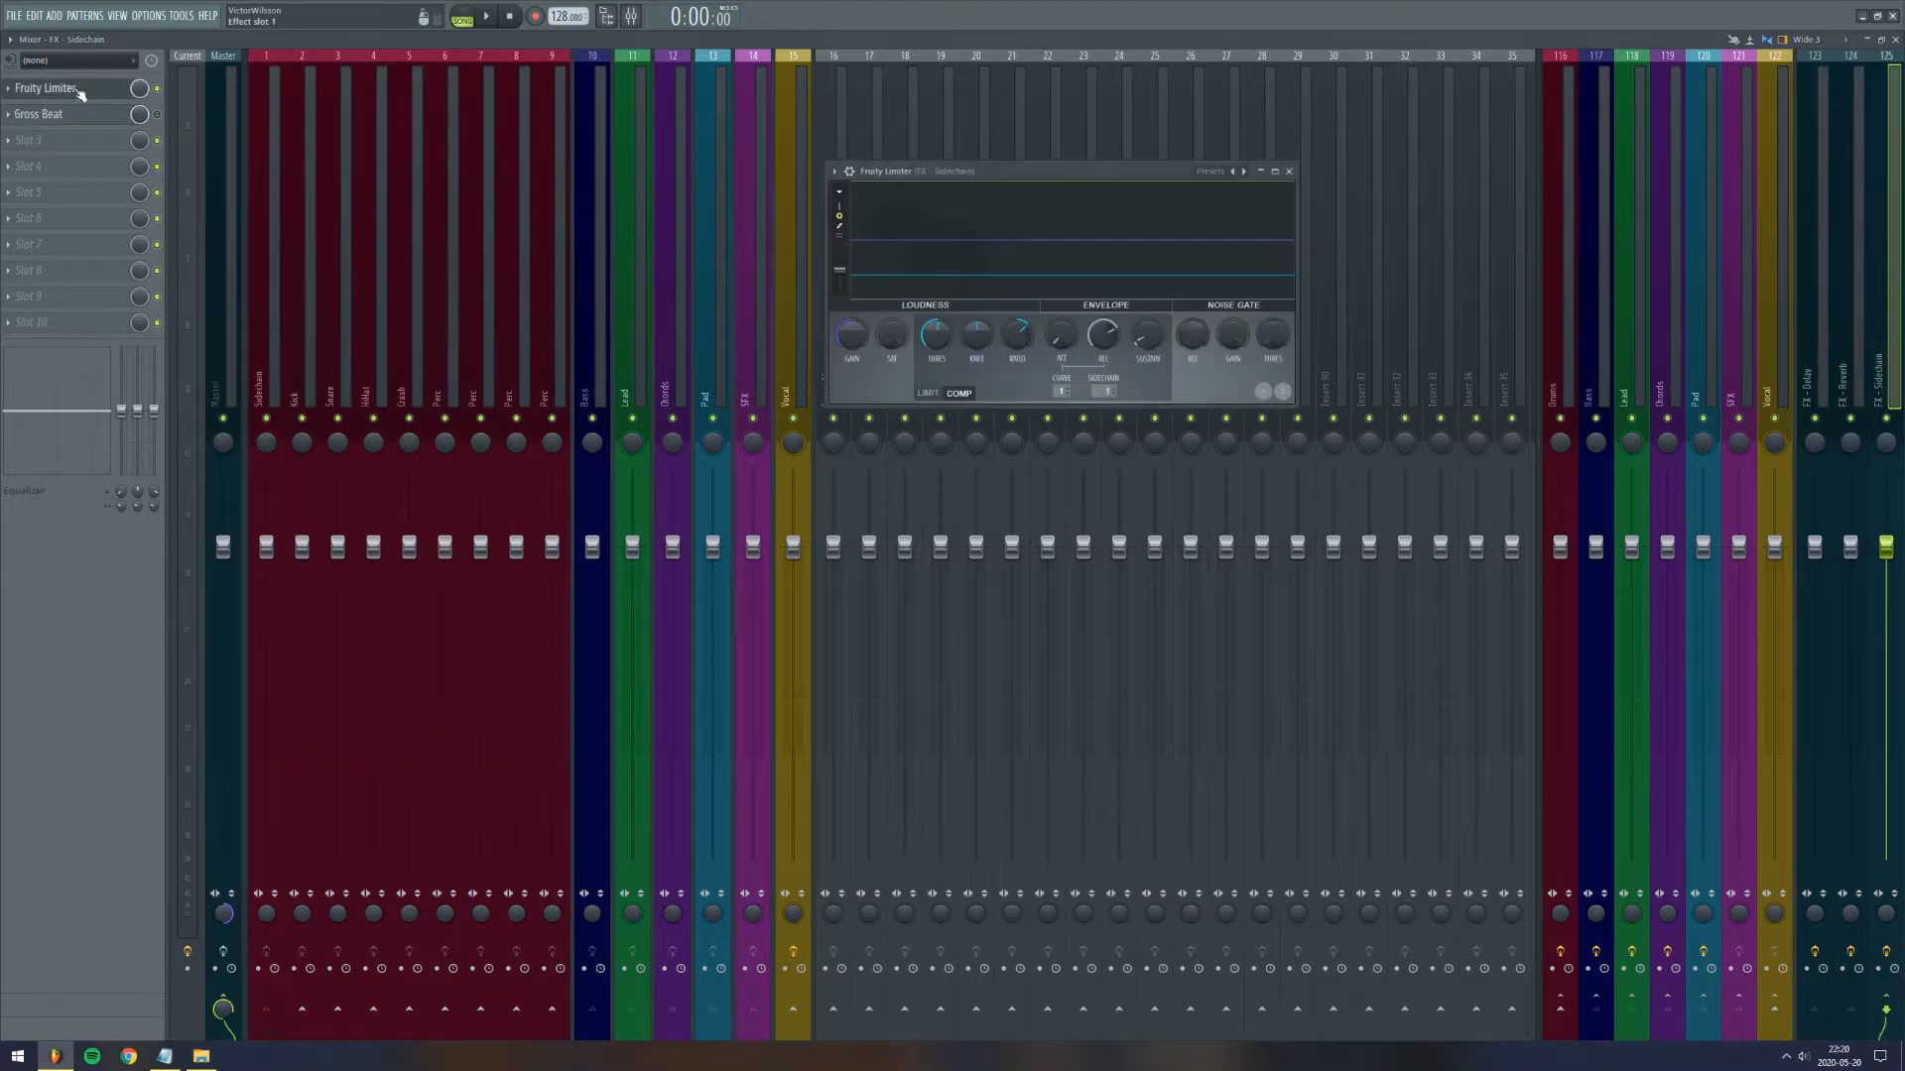
{"action": "left_click_drag", "start_coordinate": [998, 181], "coordinate": [903, 181]}
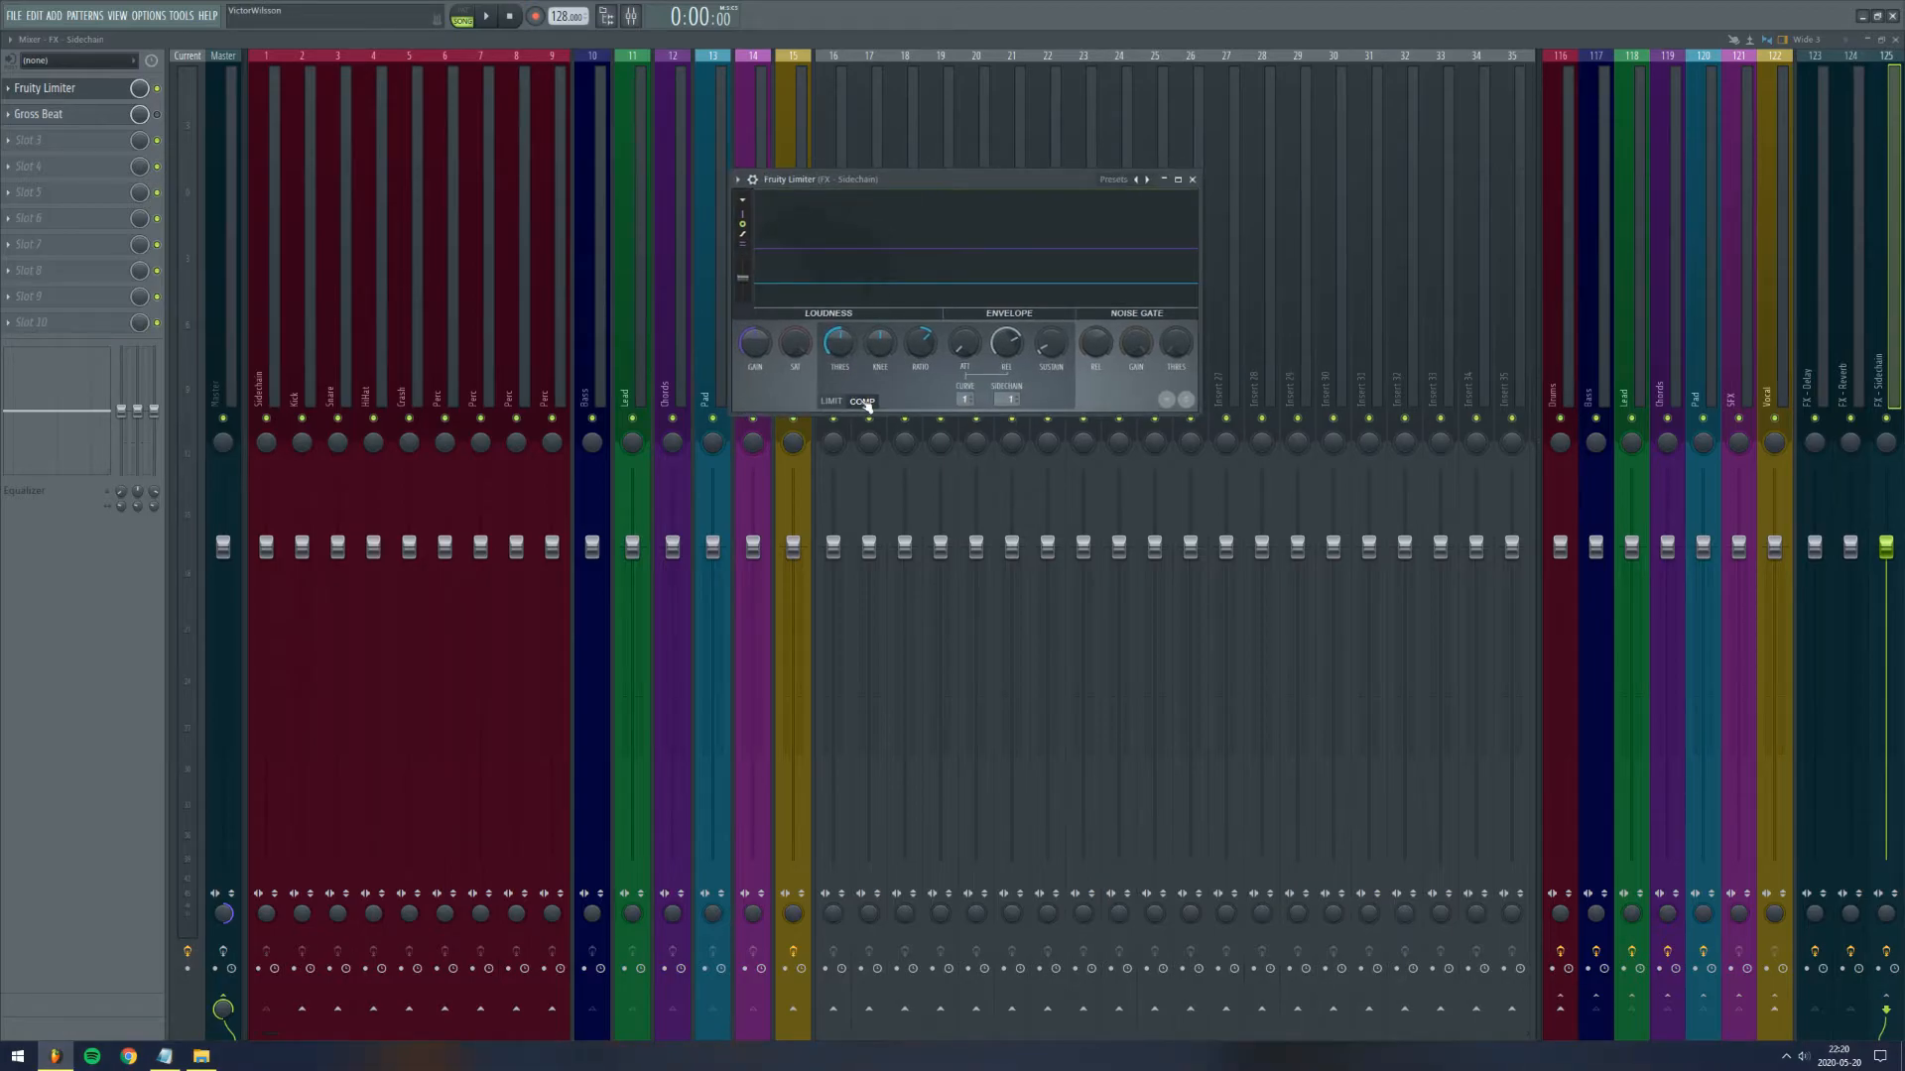
{"action": "left_click", "coordinate": [1009, 399]}
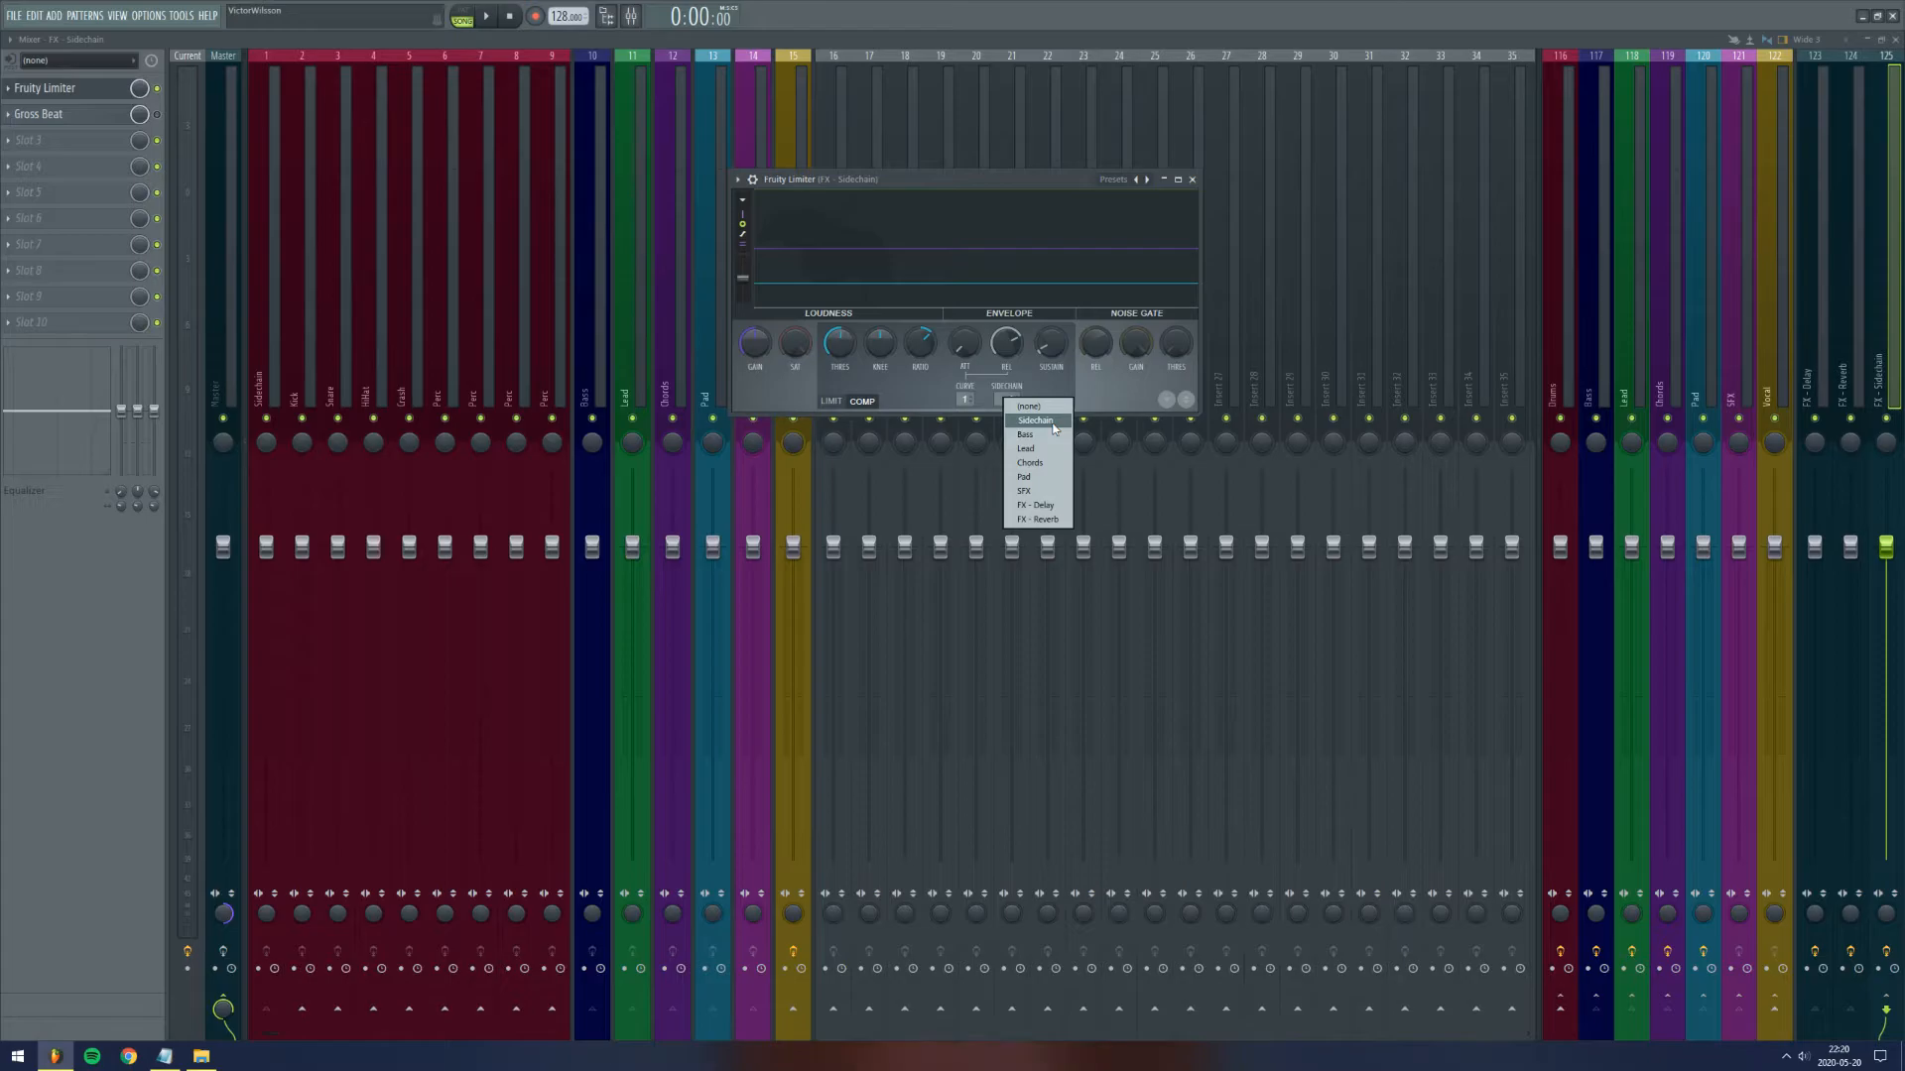
{"action": "left_click", "coordinate": [1192, 180]}
Step: Select the Sidechain mixer track, adjust its send level to FX - Sidechain, and reposition the Fruity Limiter window
{"action": "left_click", "coordinate": [266, 1012]}
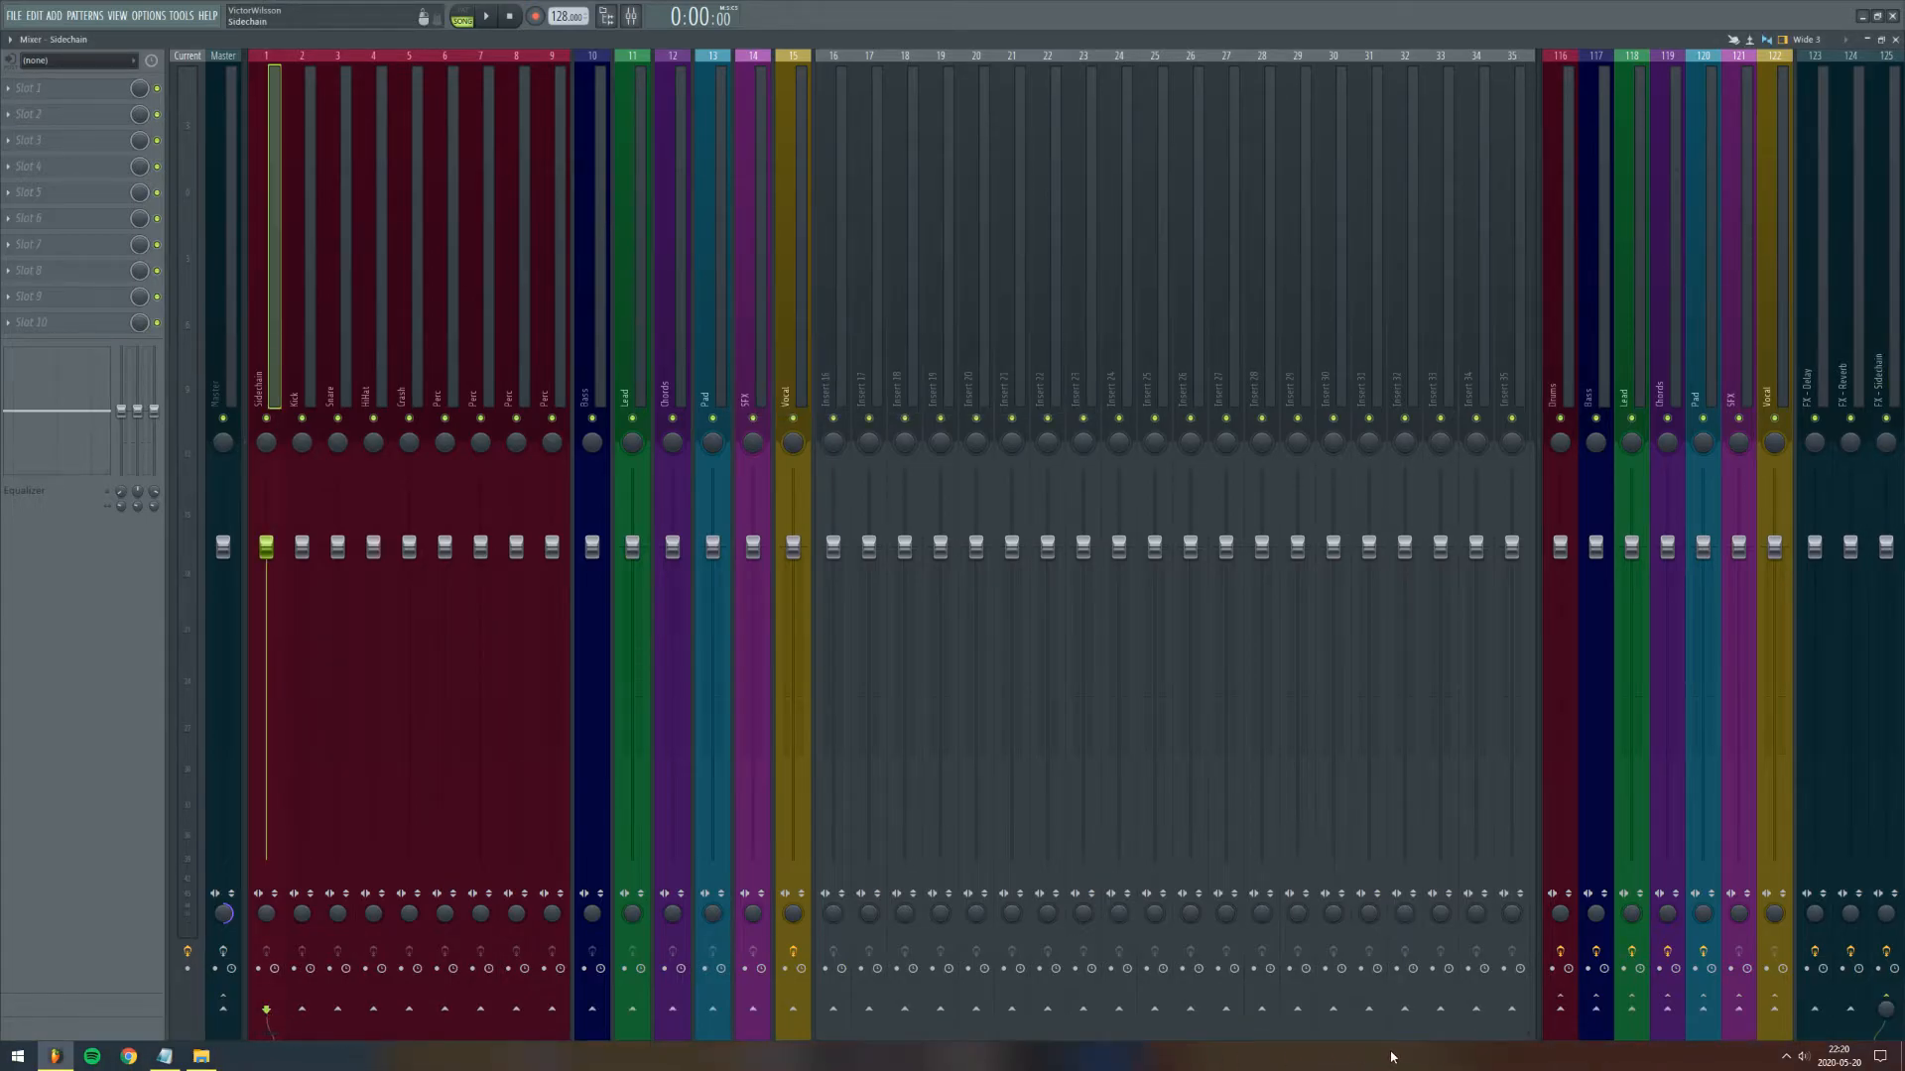
{"action": "mouse_move", "coordinate": [1887, 1011]}
{"action": "left_mouse_down"}
{"action": "mouse_move", "coordinate": [1887, 992]}
{"action": "mouse_move", "coordinate": [1887, 1026]}
{"action": "left_mouse_up"}
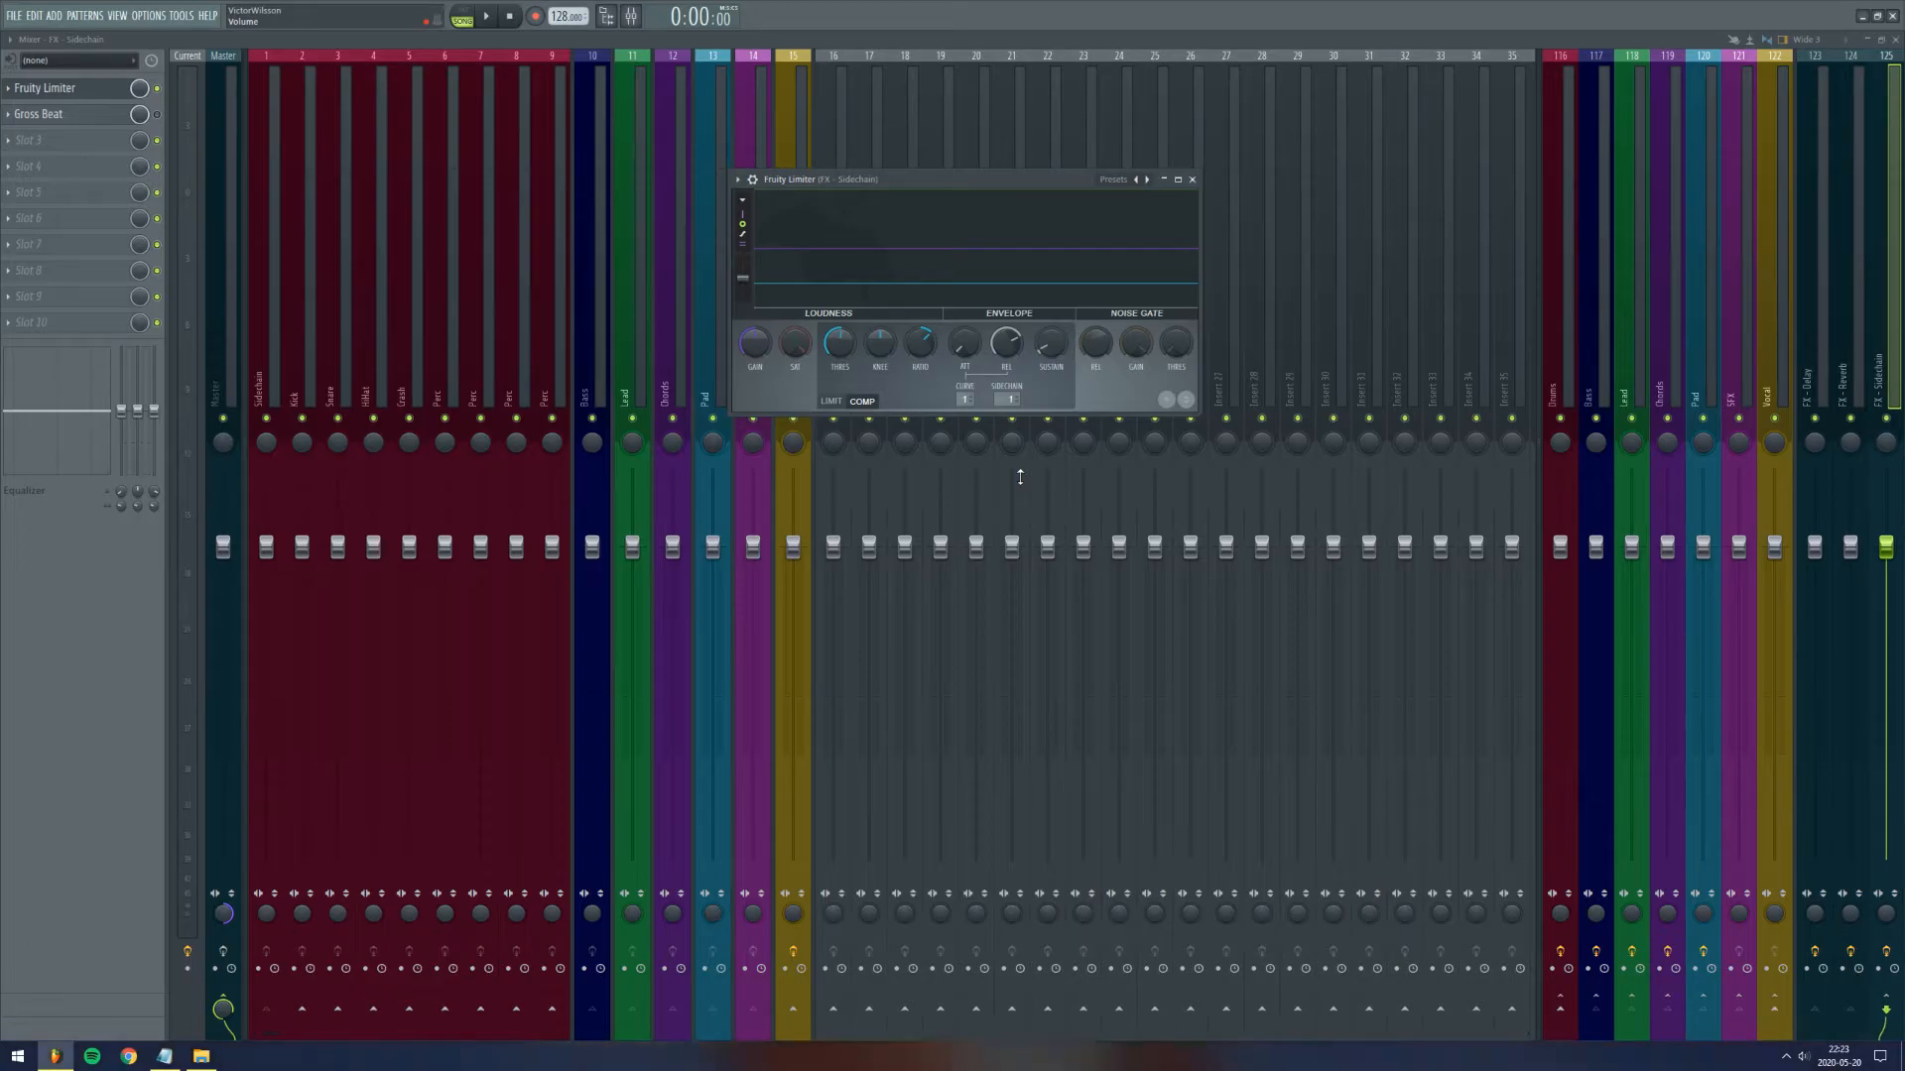
{"action": "left_click_drag", "start_coordinate": [964, 179], "coordinate": [924, 124]}
{"action": "left_click_drag", "start_coordinate": [935, 128], "coordinate": [927, 140]}
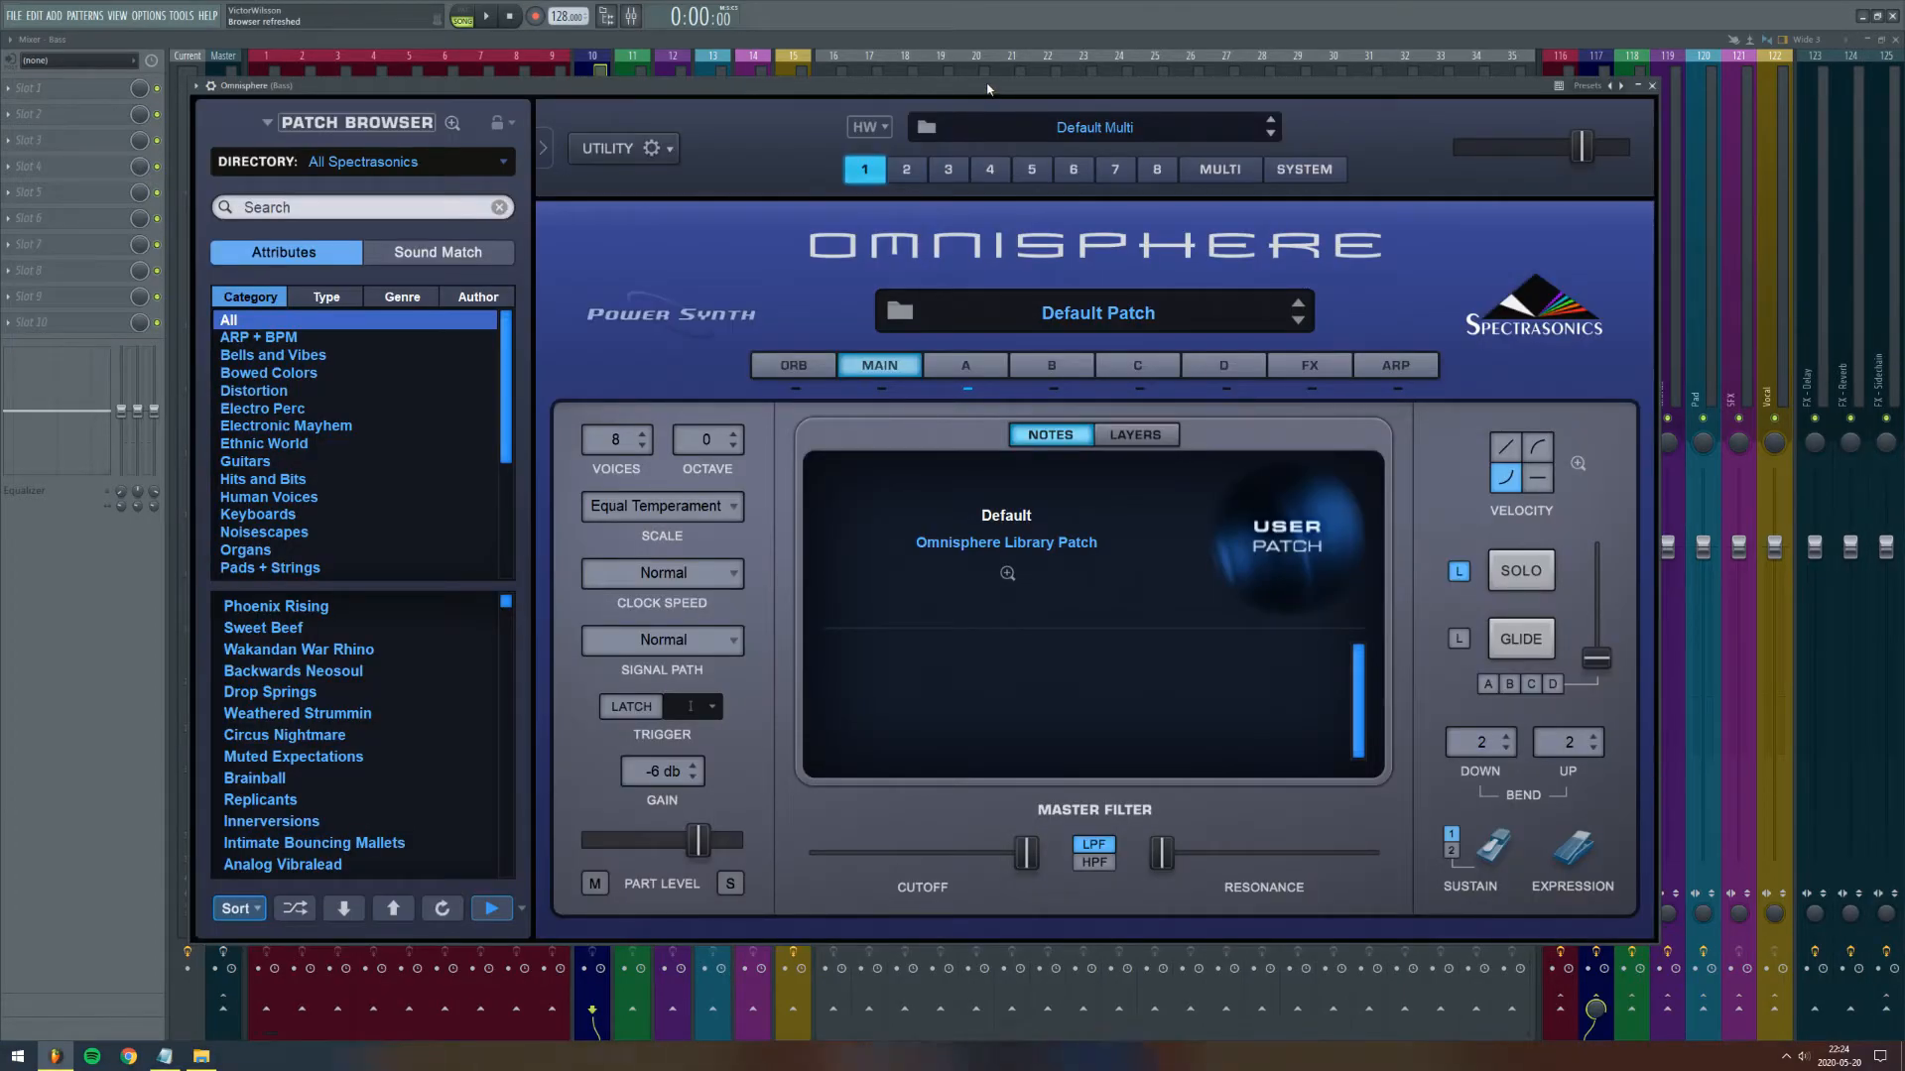
Step: Tweak Omnisphere's master filter cutoff and create an automation clip for the last tweaked parameter
{"action": "left_click_drag", "start_coordinate": [1024, 859], "coordinate": [1027, 859]}
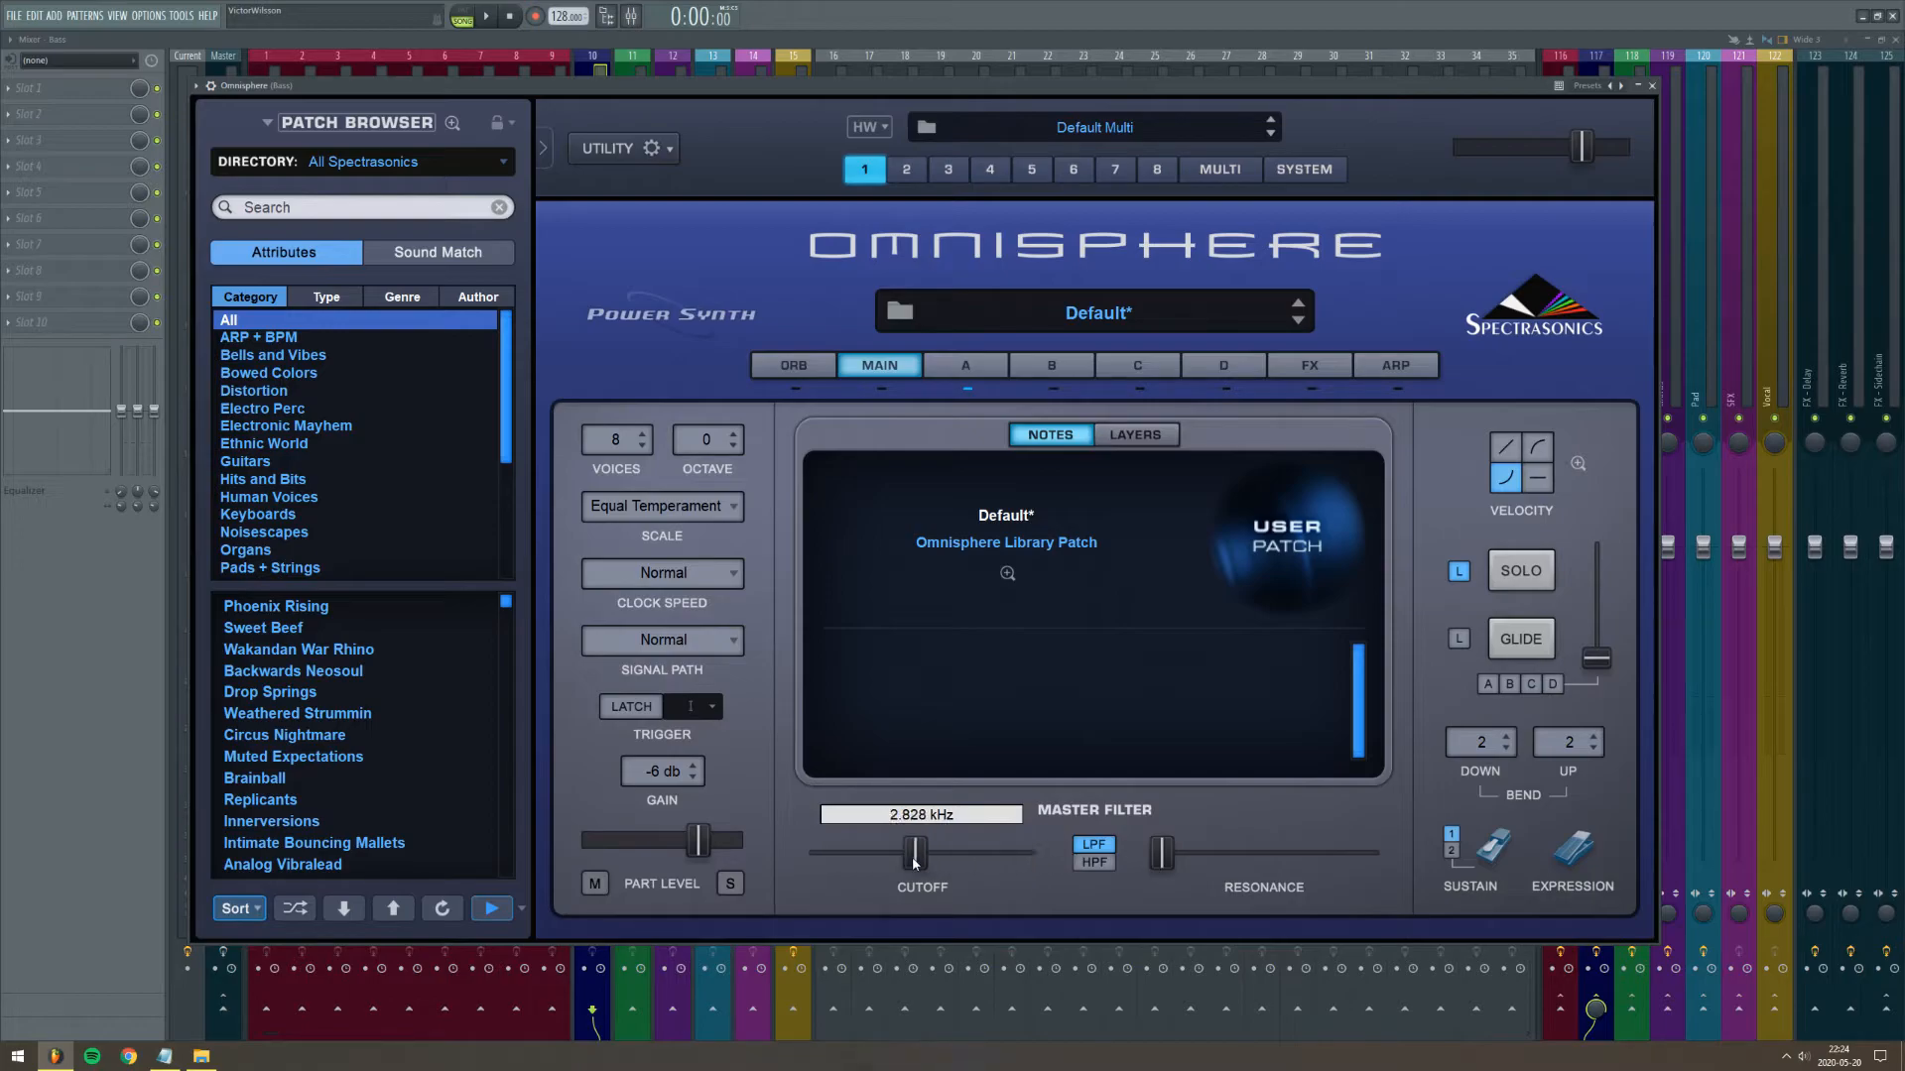
{"action": "left_click", "coordinate": [181, 16]}
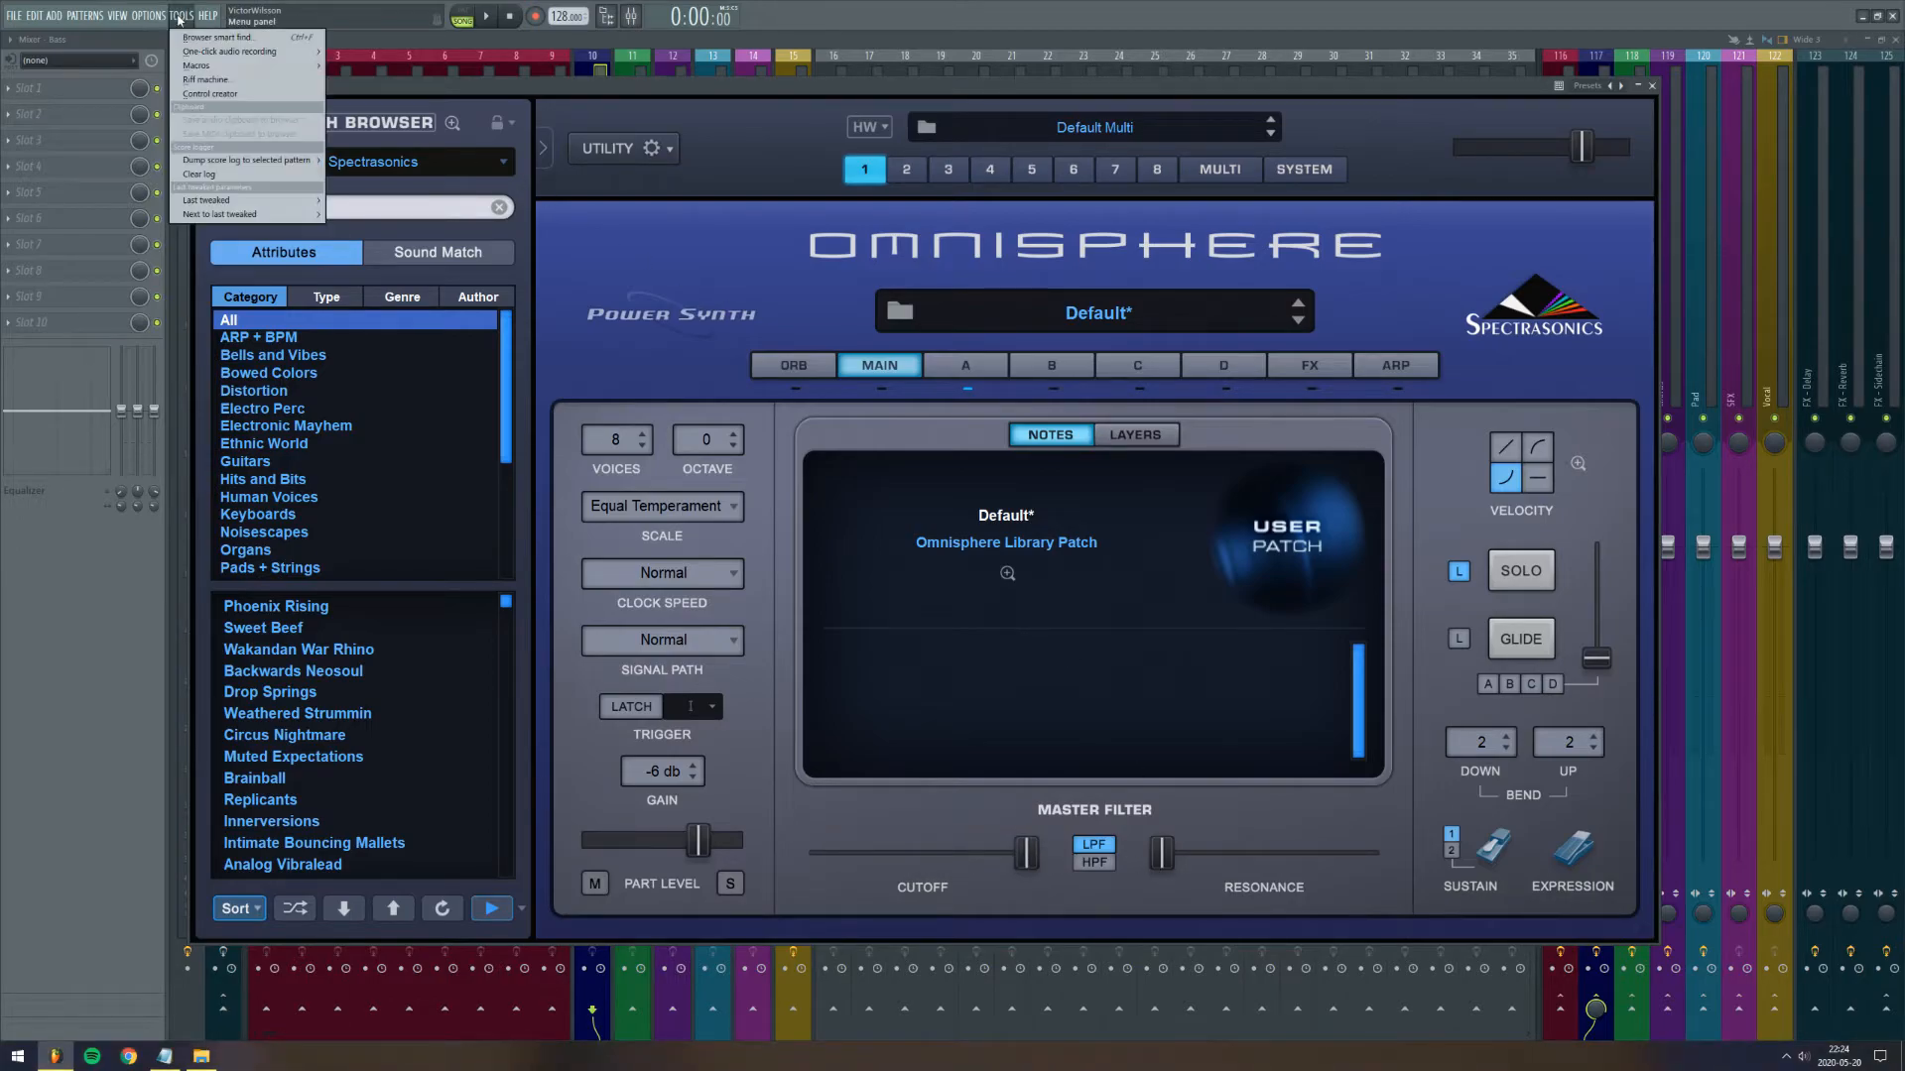
{"action": "mouse_move", "coordinate": [240, 201]}
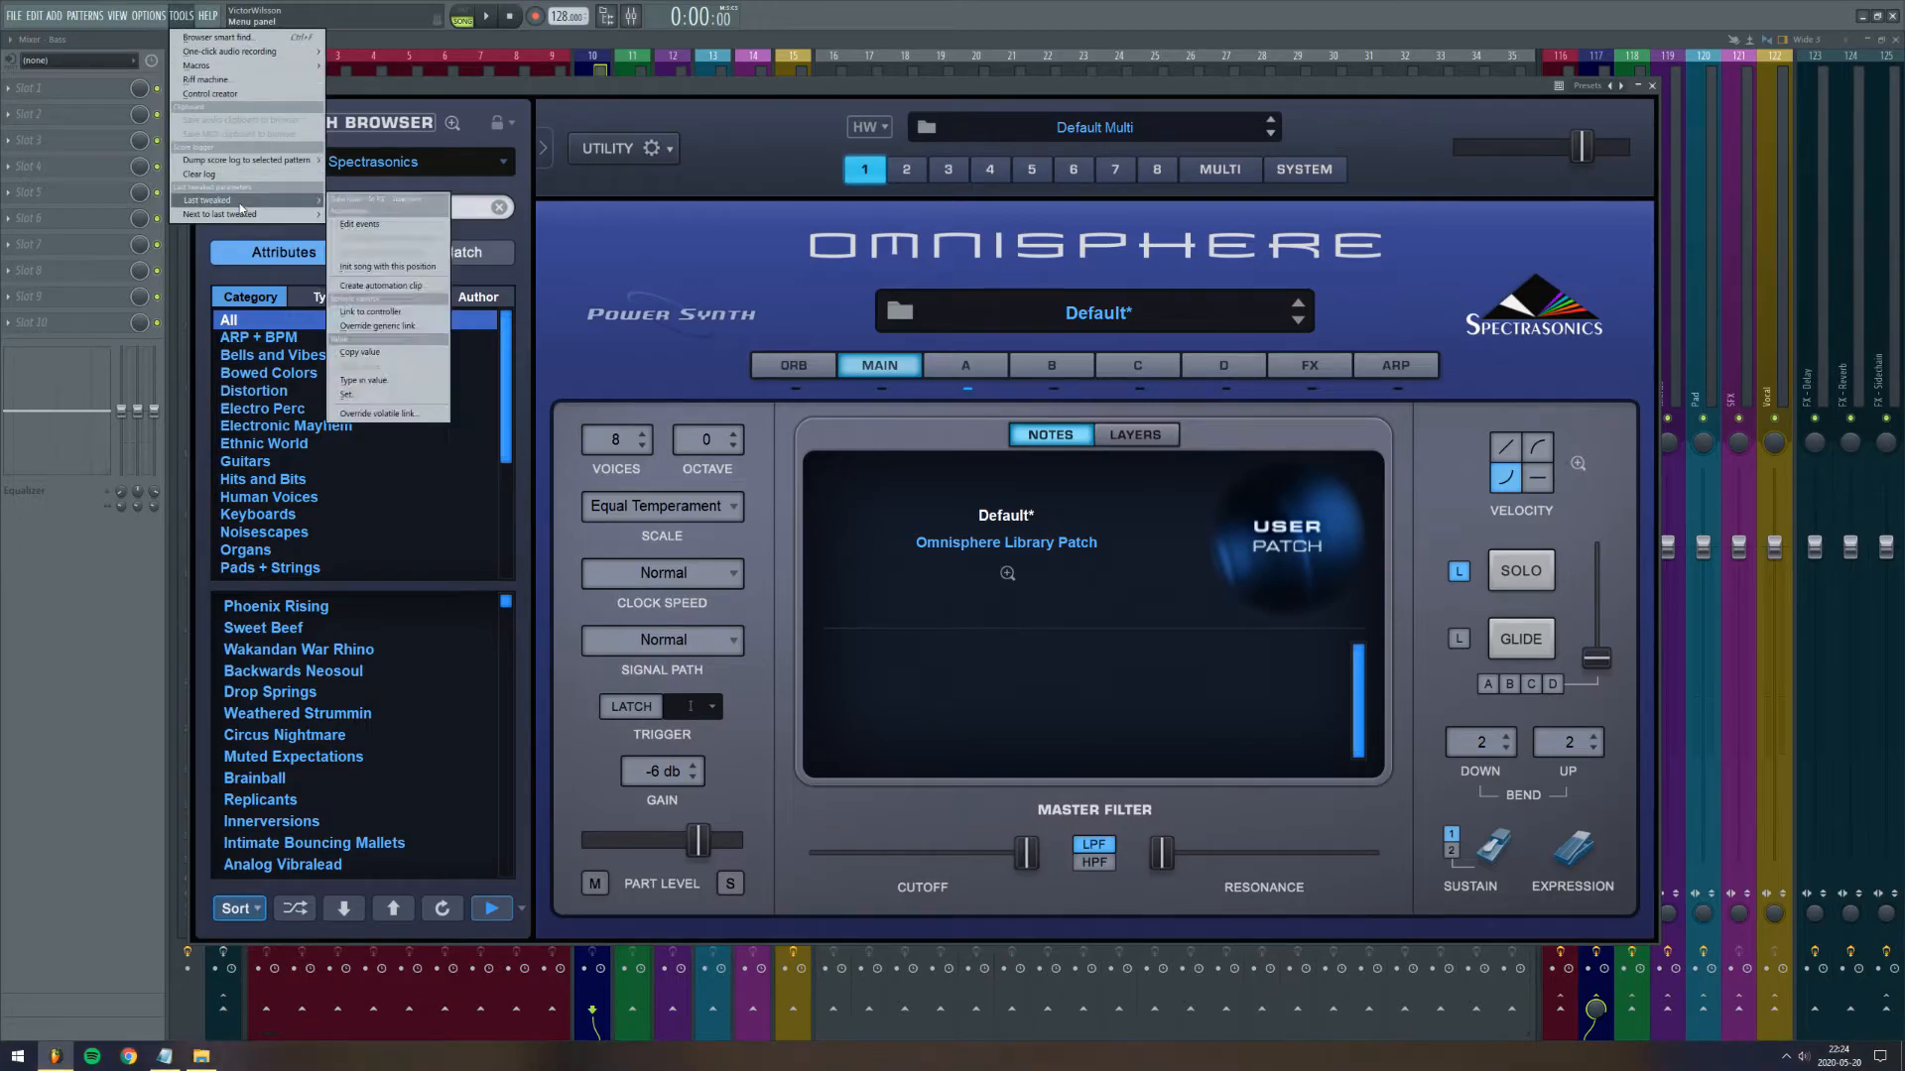
{"action": "left_click", "coordinate": [402, 287]}
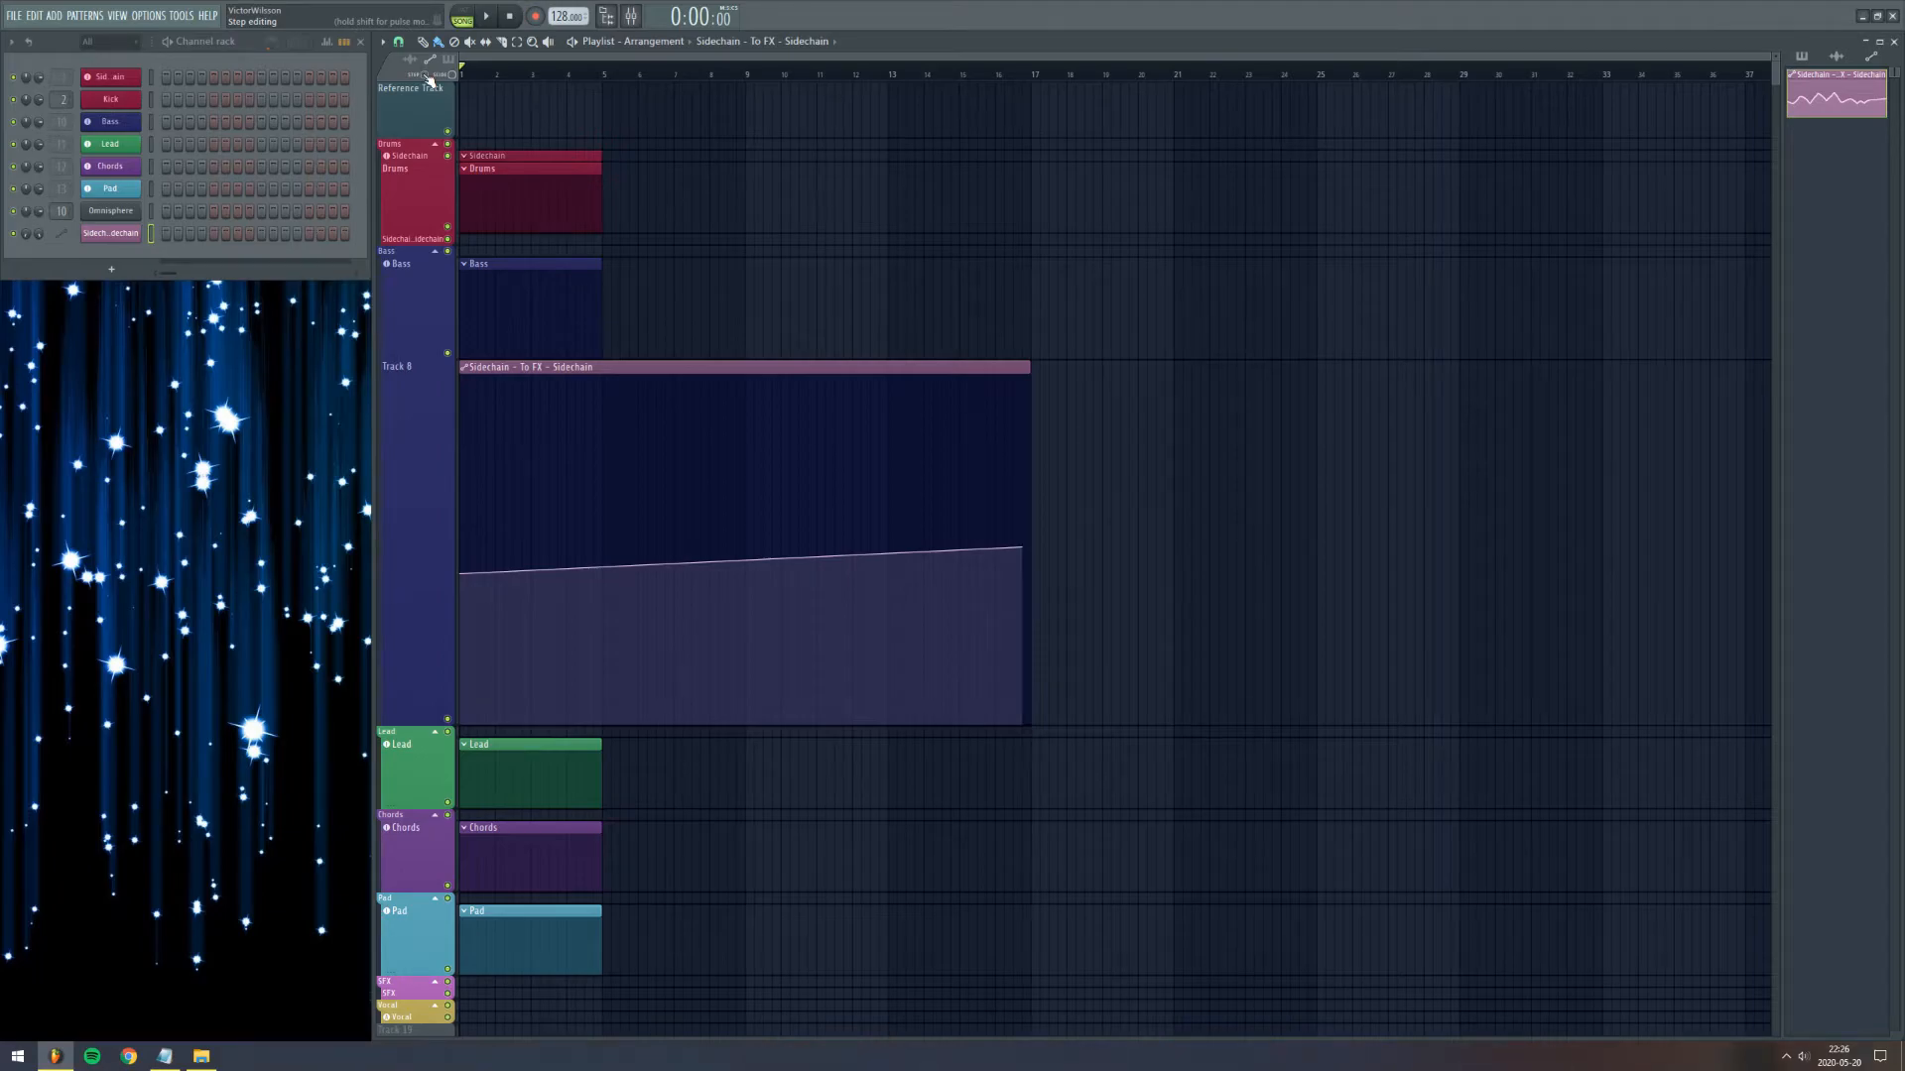
Step: Draw a freehand wave of automation points across the Sidechain - To FX - Sidechain clip up to bar 17
{"action": "mouse_move", "coordinate": [506, 578]}
{"action": "left_mouse_down"}
{"action": "mouse_move", "coordinate": [587, 506]}
{"action": "mouse_move", "coordinate": [794, 426]}
{"action": "mouse_move", "coordinate": [991, 580]}
{"action": "mouse_move", "coordinate": [1027, 566]}
{"action": "left_mouse_up"}
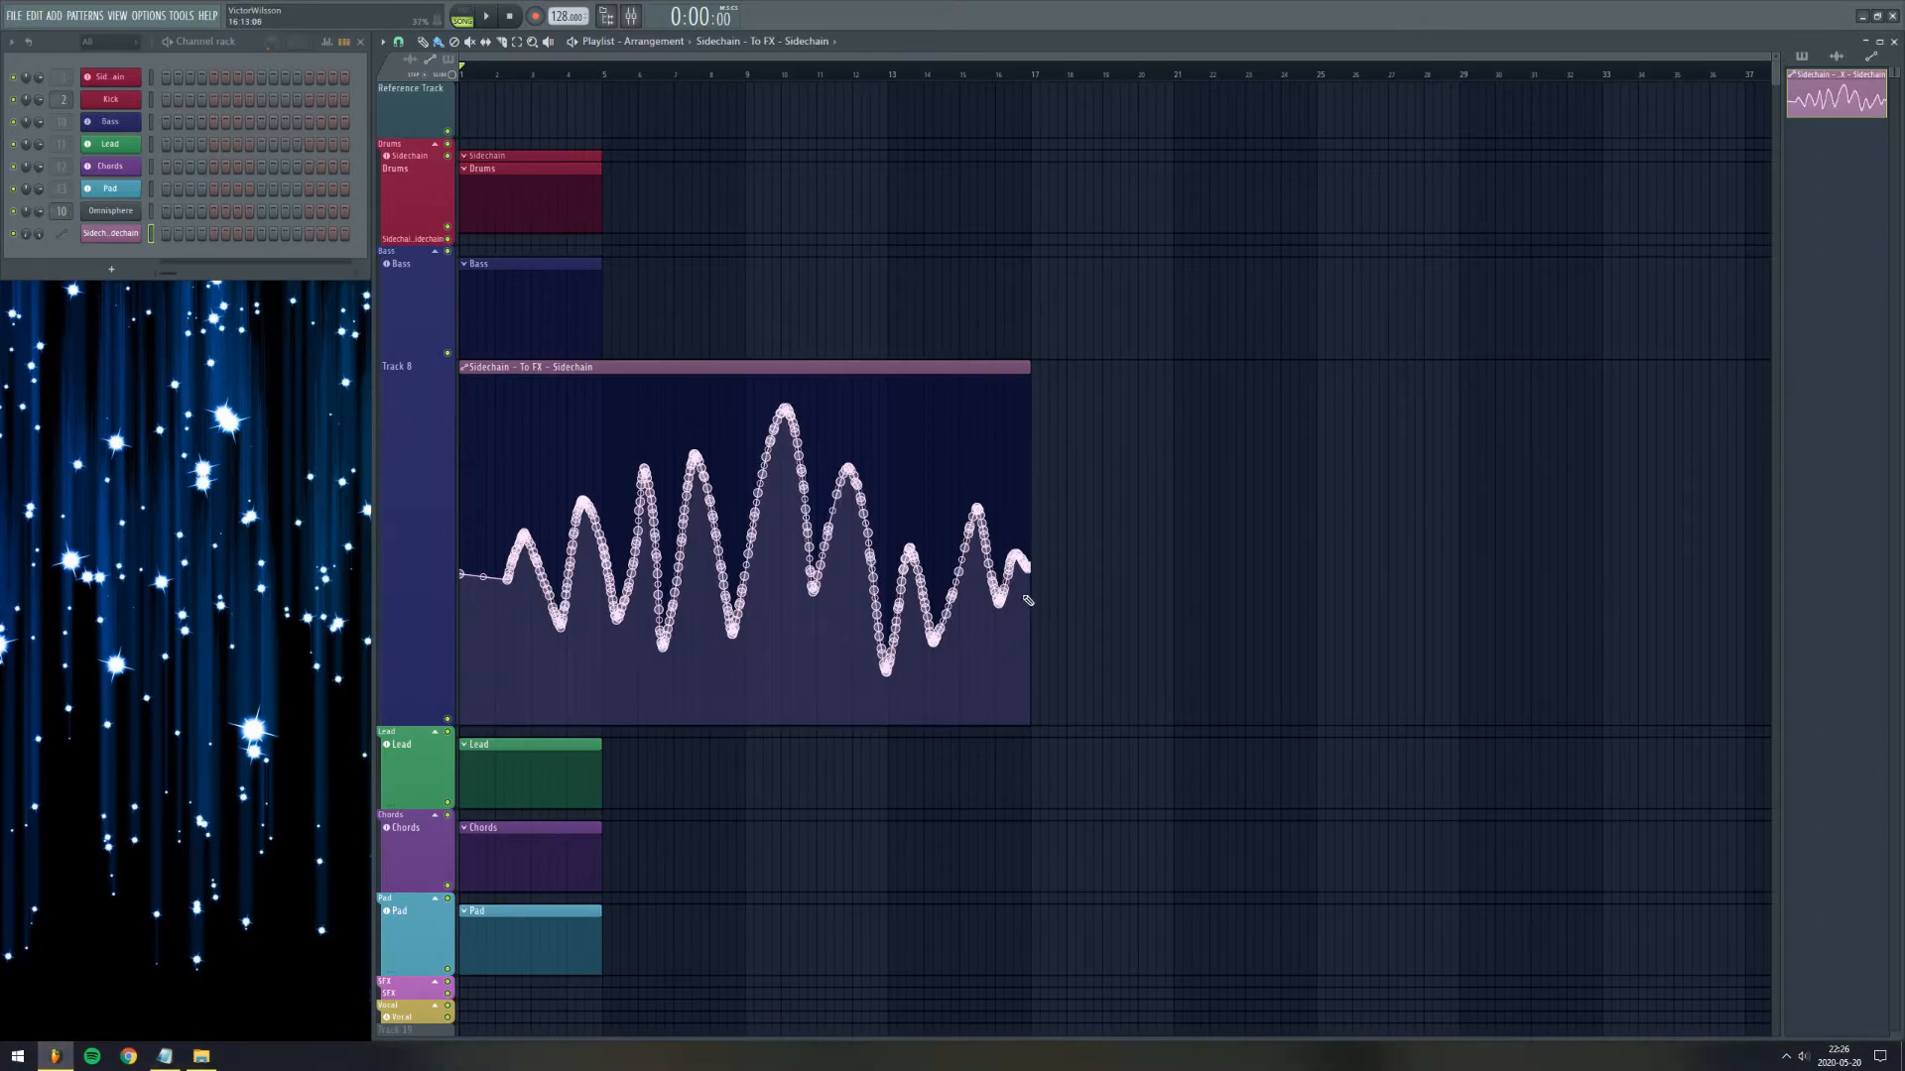
{"action": "scroll", "coordinate": [612, 449], "scroll_direction": "up", "scroll_amount": 1}
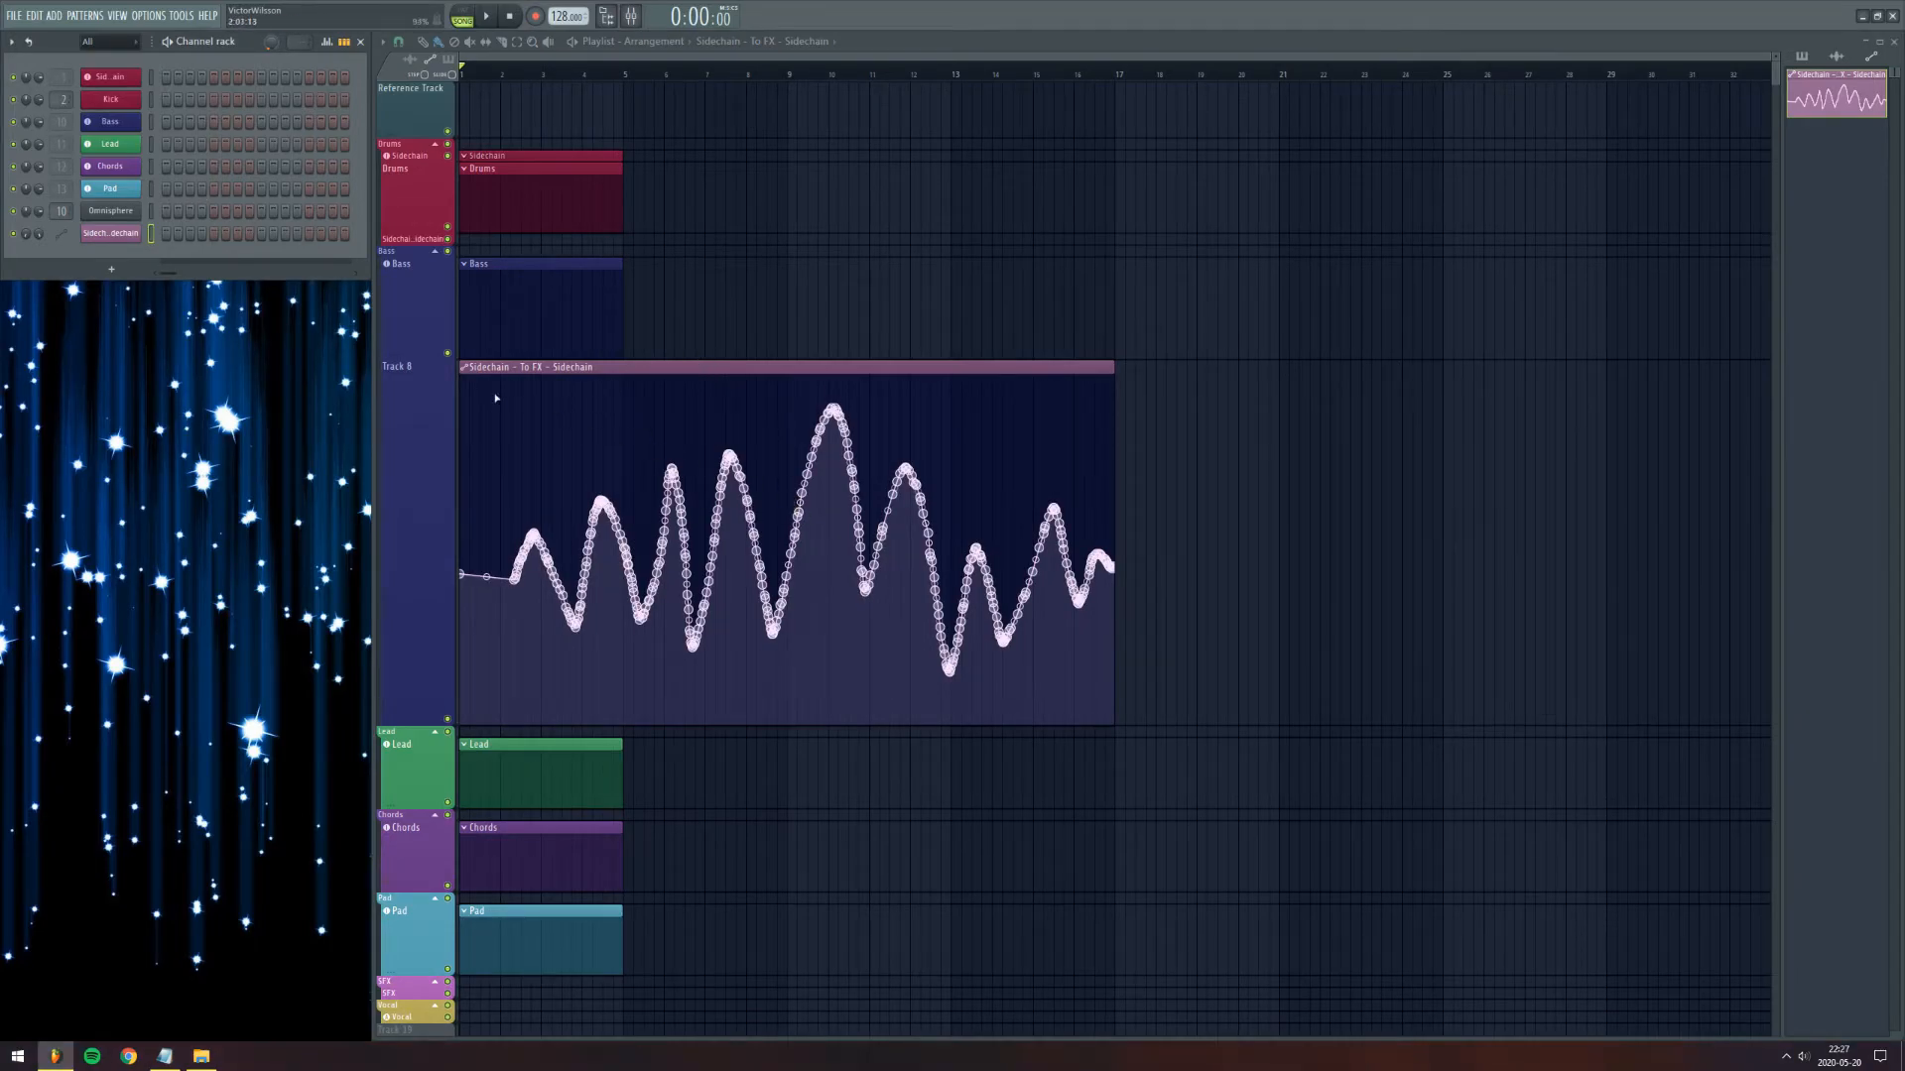
Step: Link the Pad channel's volume to an internal controller in the remote control settings and accept the link
{"action": "right_click", "coordinate": [39, 194]}
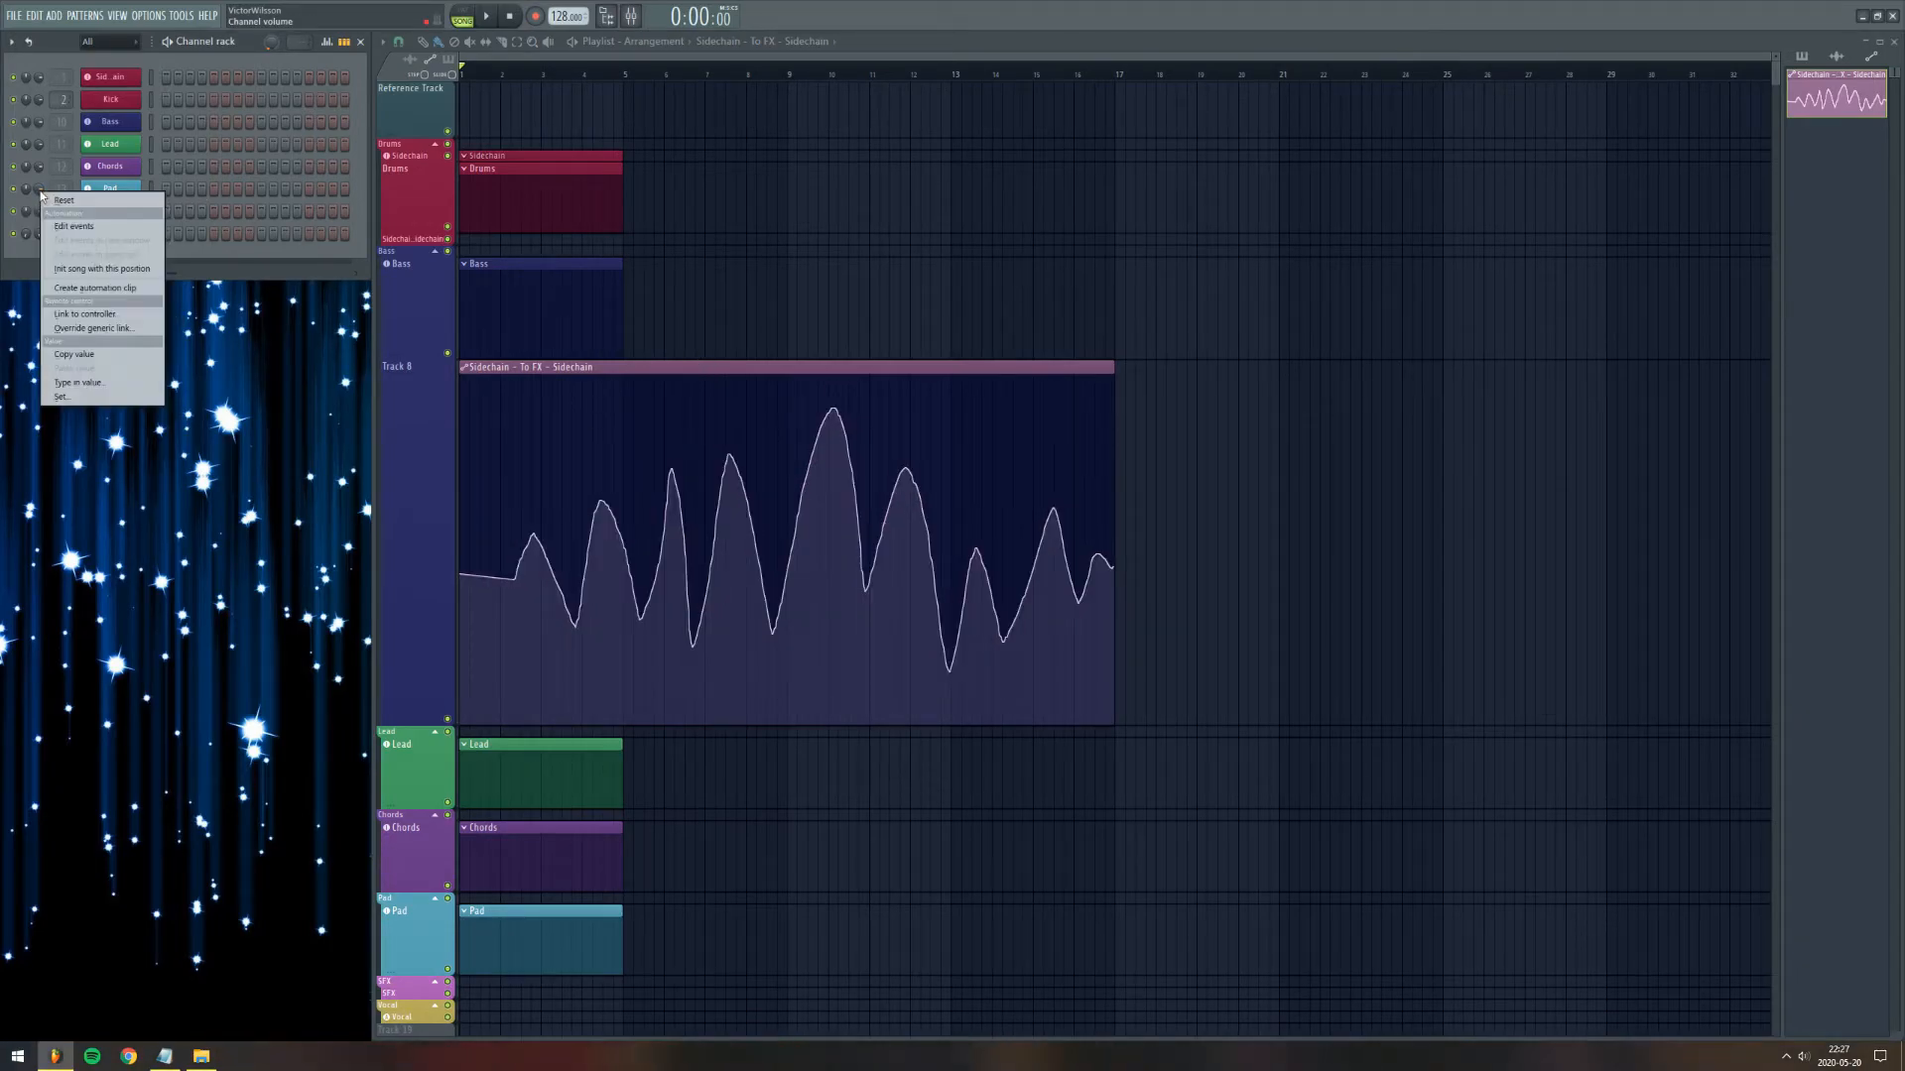
{"action": "left_click", "coordinate": [85, 313]}
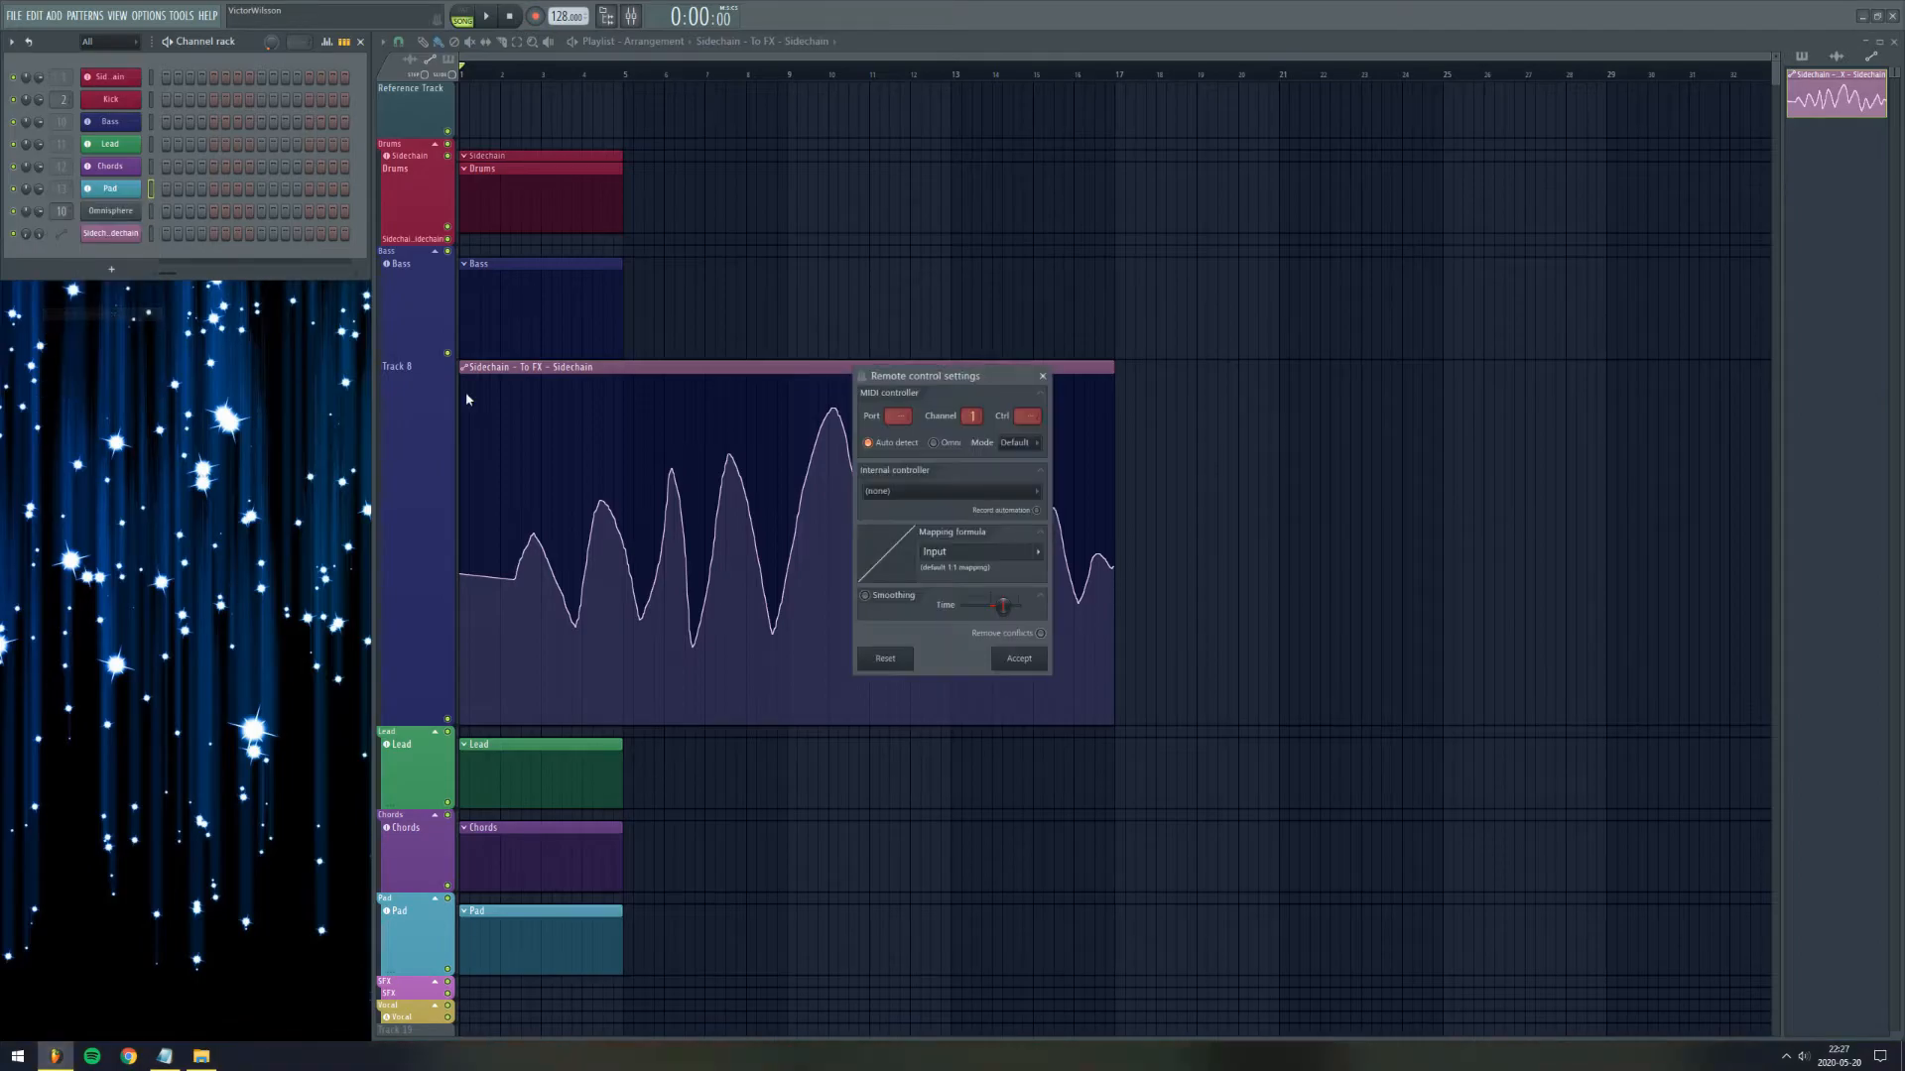
{"action": "left_click", "coordinate": [957, 492]}
{"action": "left_click", "coordinate": [944, 533]}
{"action": "left_click", "coordinate": [1016, 658]}
Step: Play the arrangement to check the linked Pad volume, repositioning the playhead to about bar 3 and stopping playback
{"action": "key", "text": "space"}
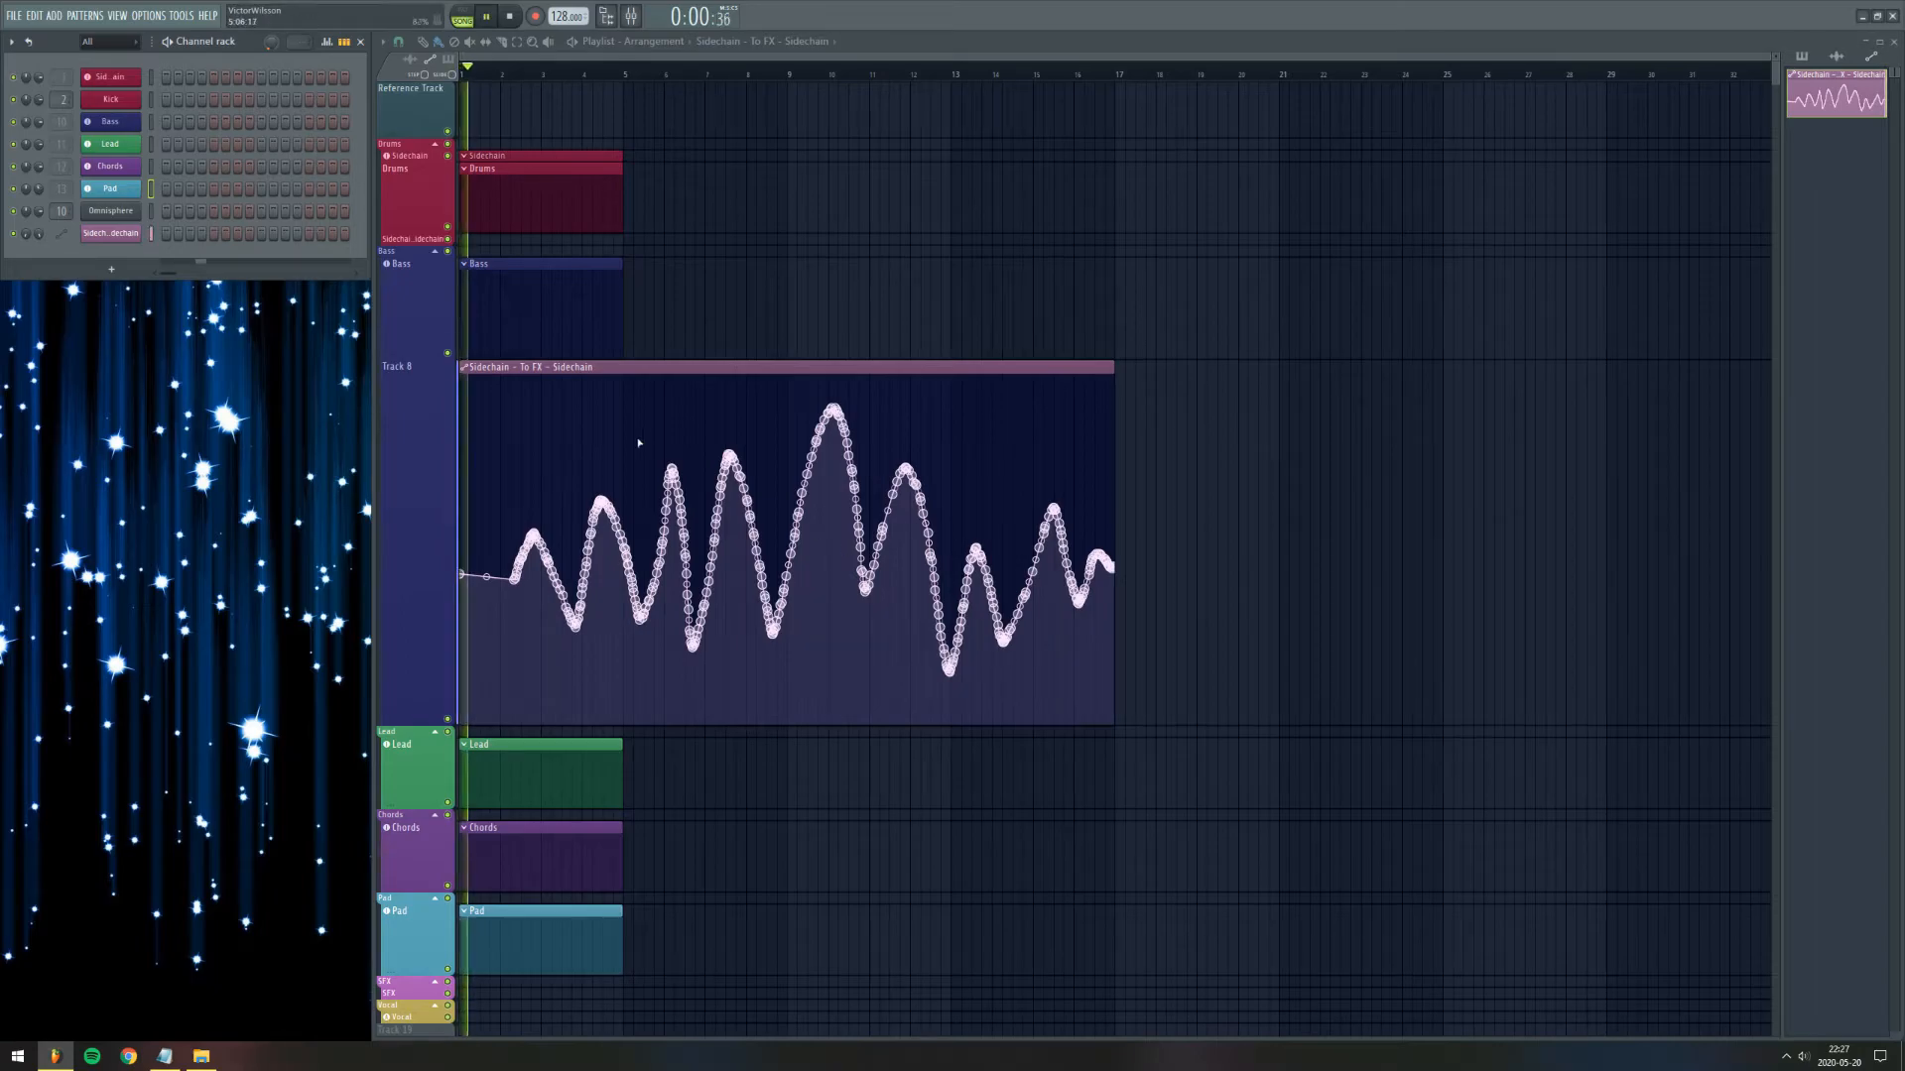
{"action": "left_click", "coordinate": [556, 77]}
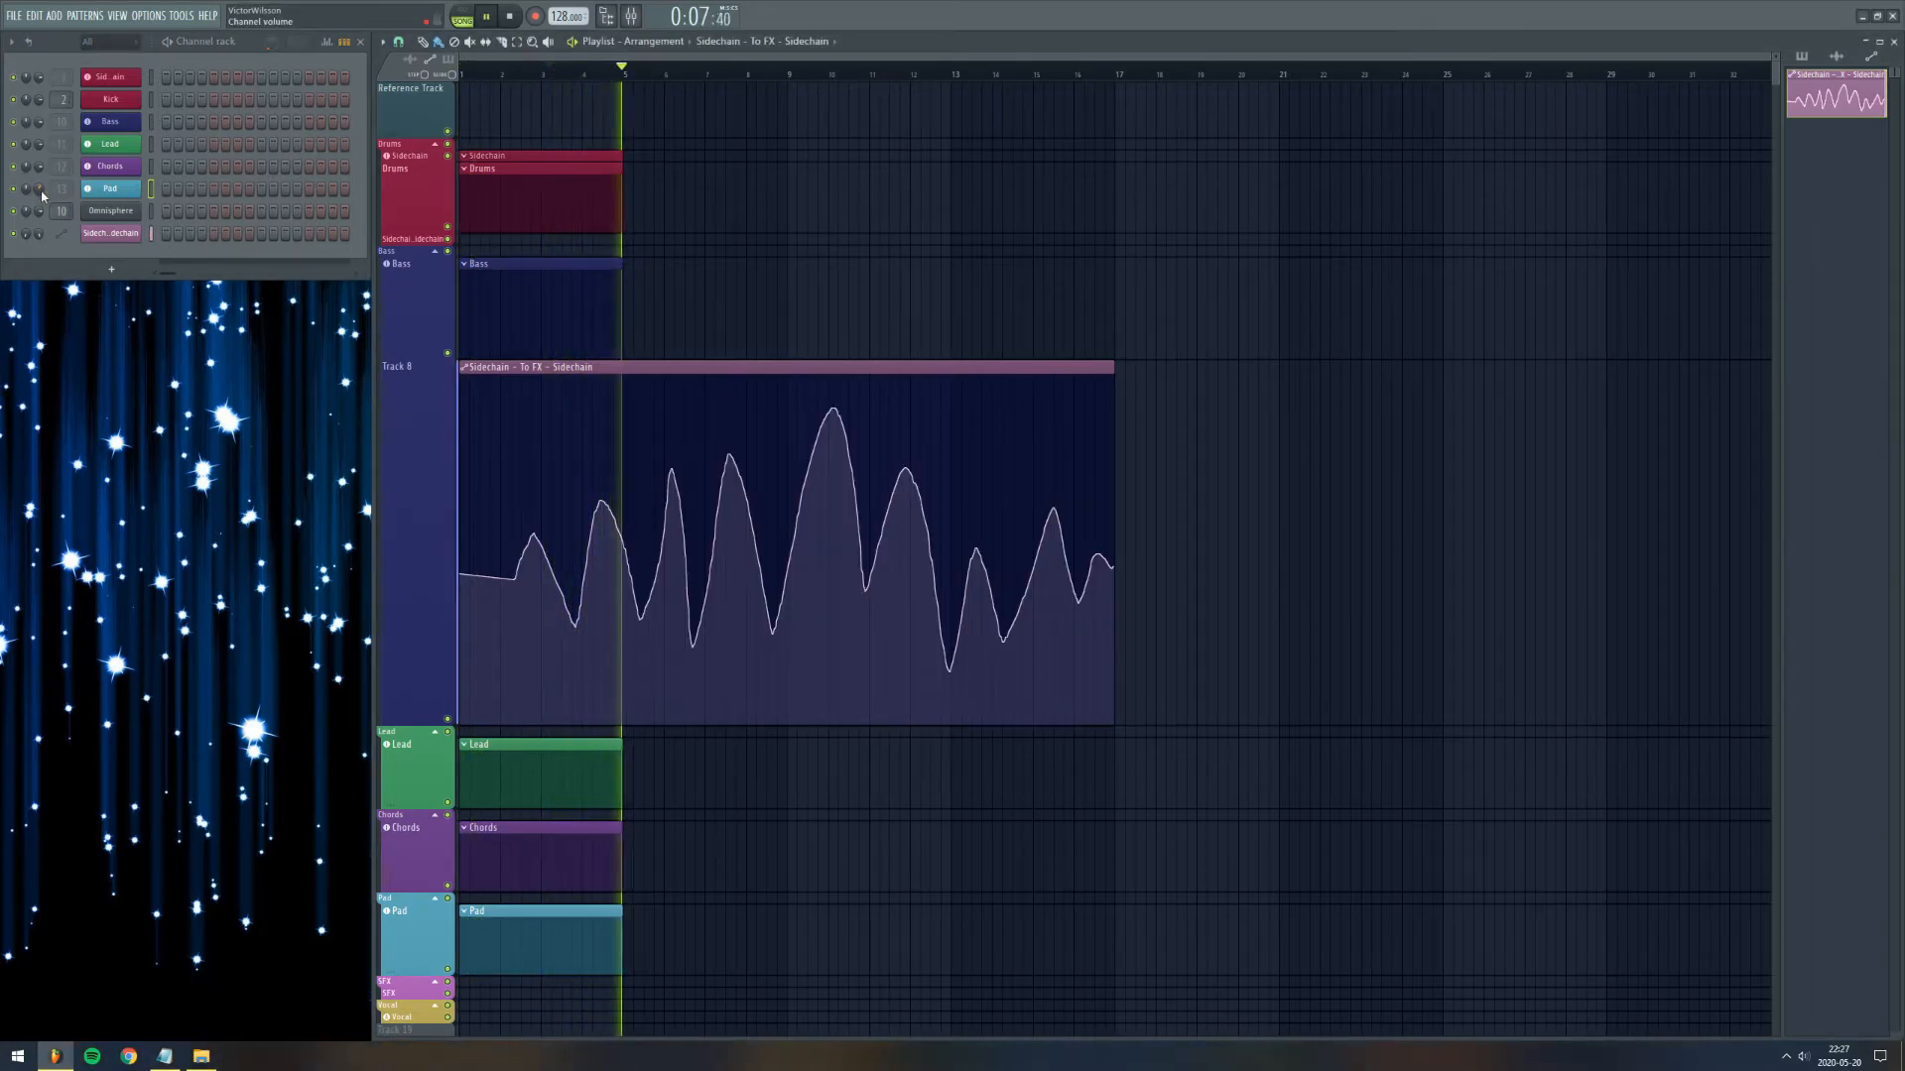
{"action": "key", "text": "space"}
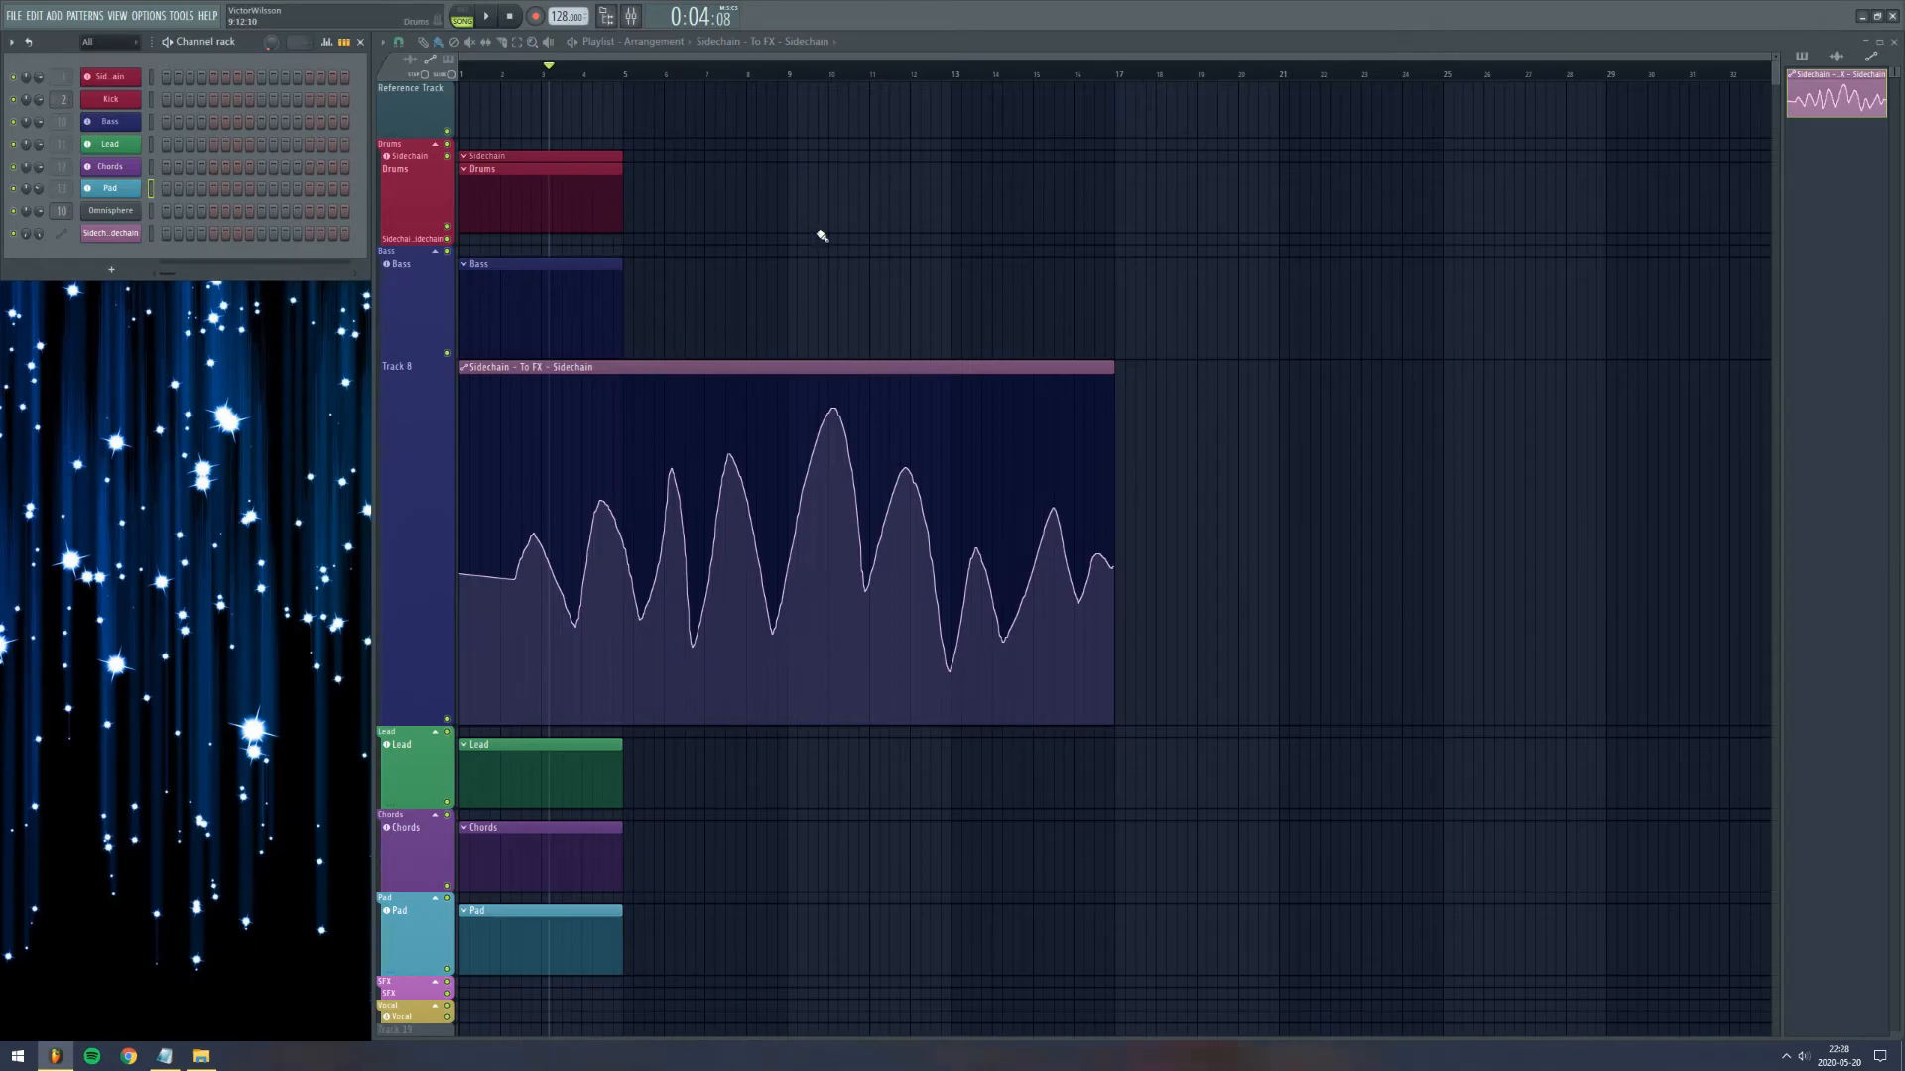
Step: View the automation and remote control options available for the last tweaked parameter, and dismiss them
{"action": "left_click", "coordinate": [180, 15]}
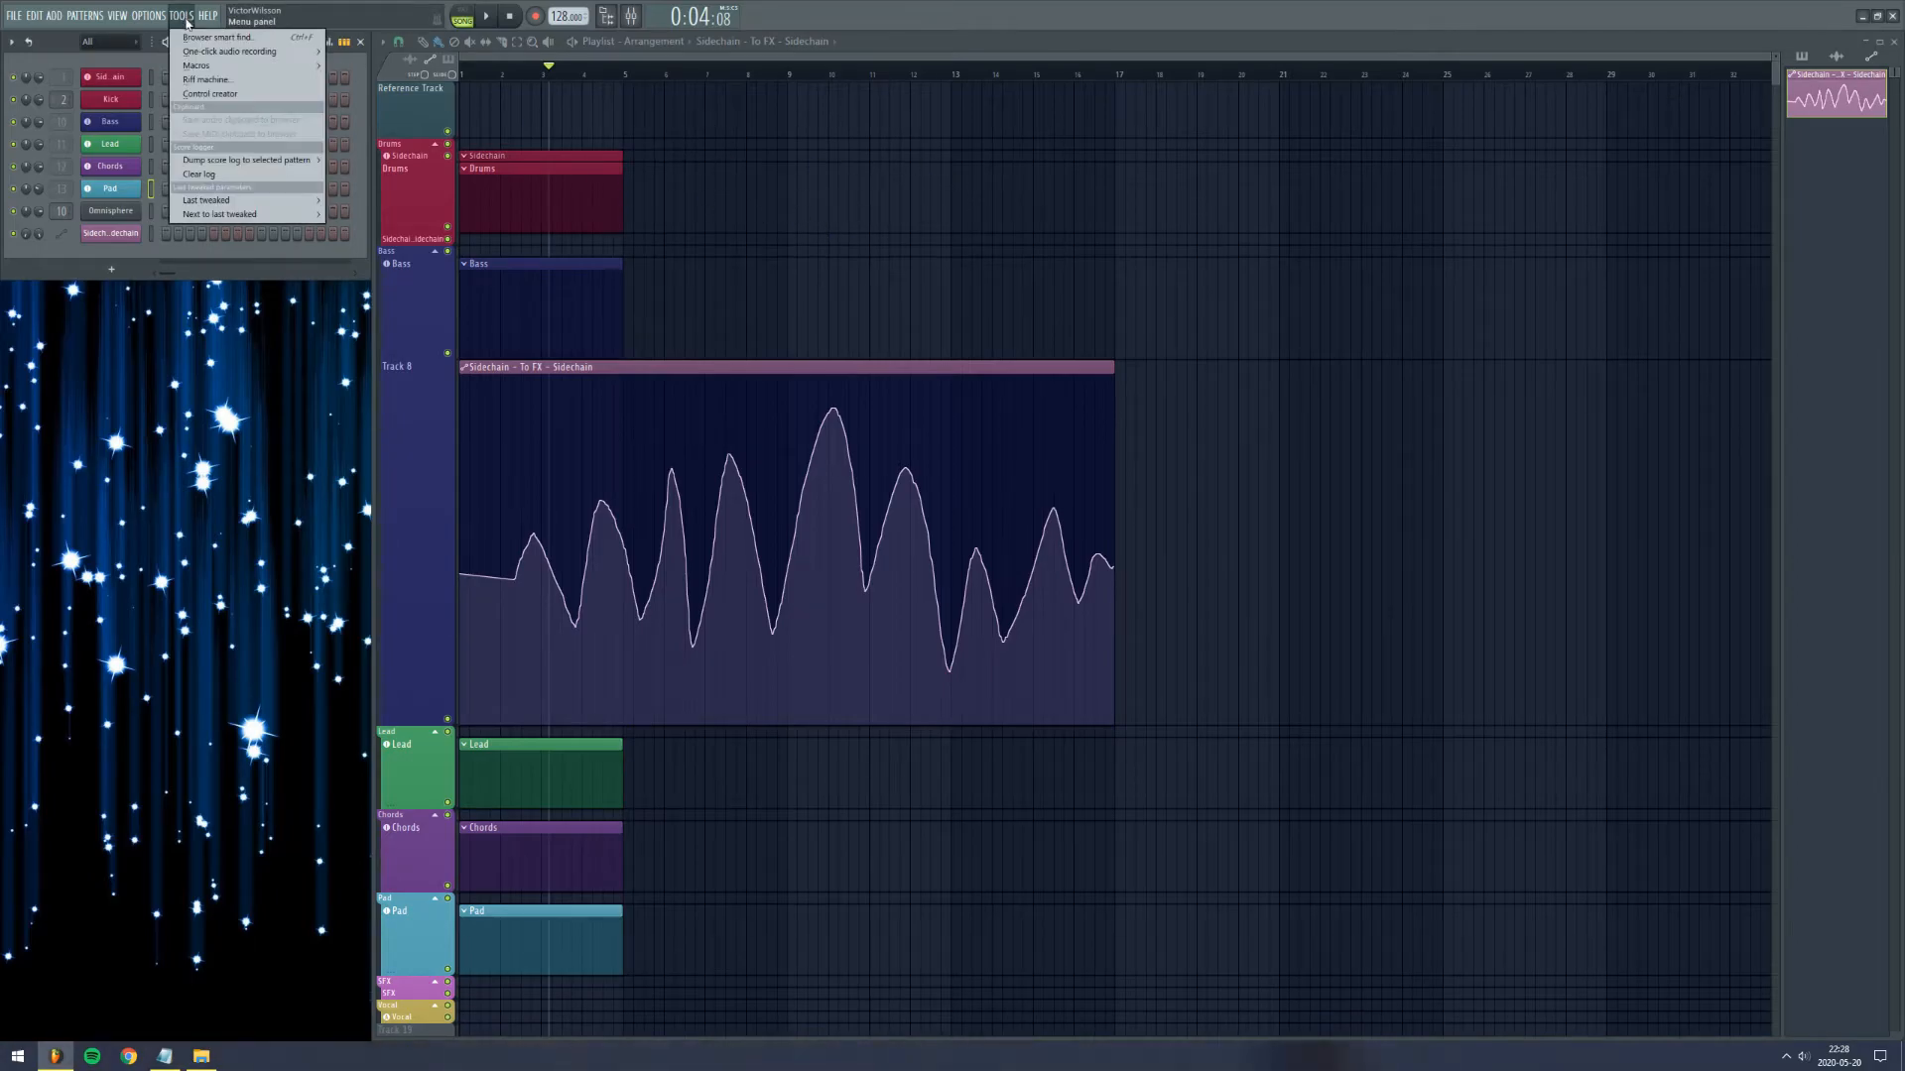
{"action": "mouse_move", "coordinate": [228, 201]}
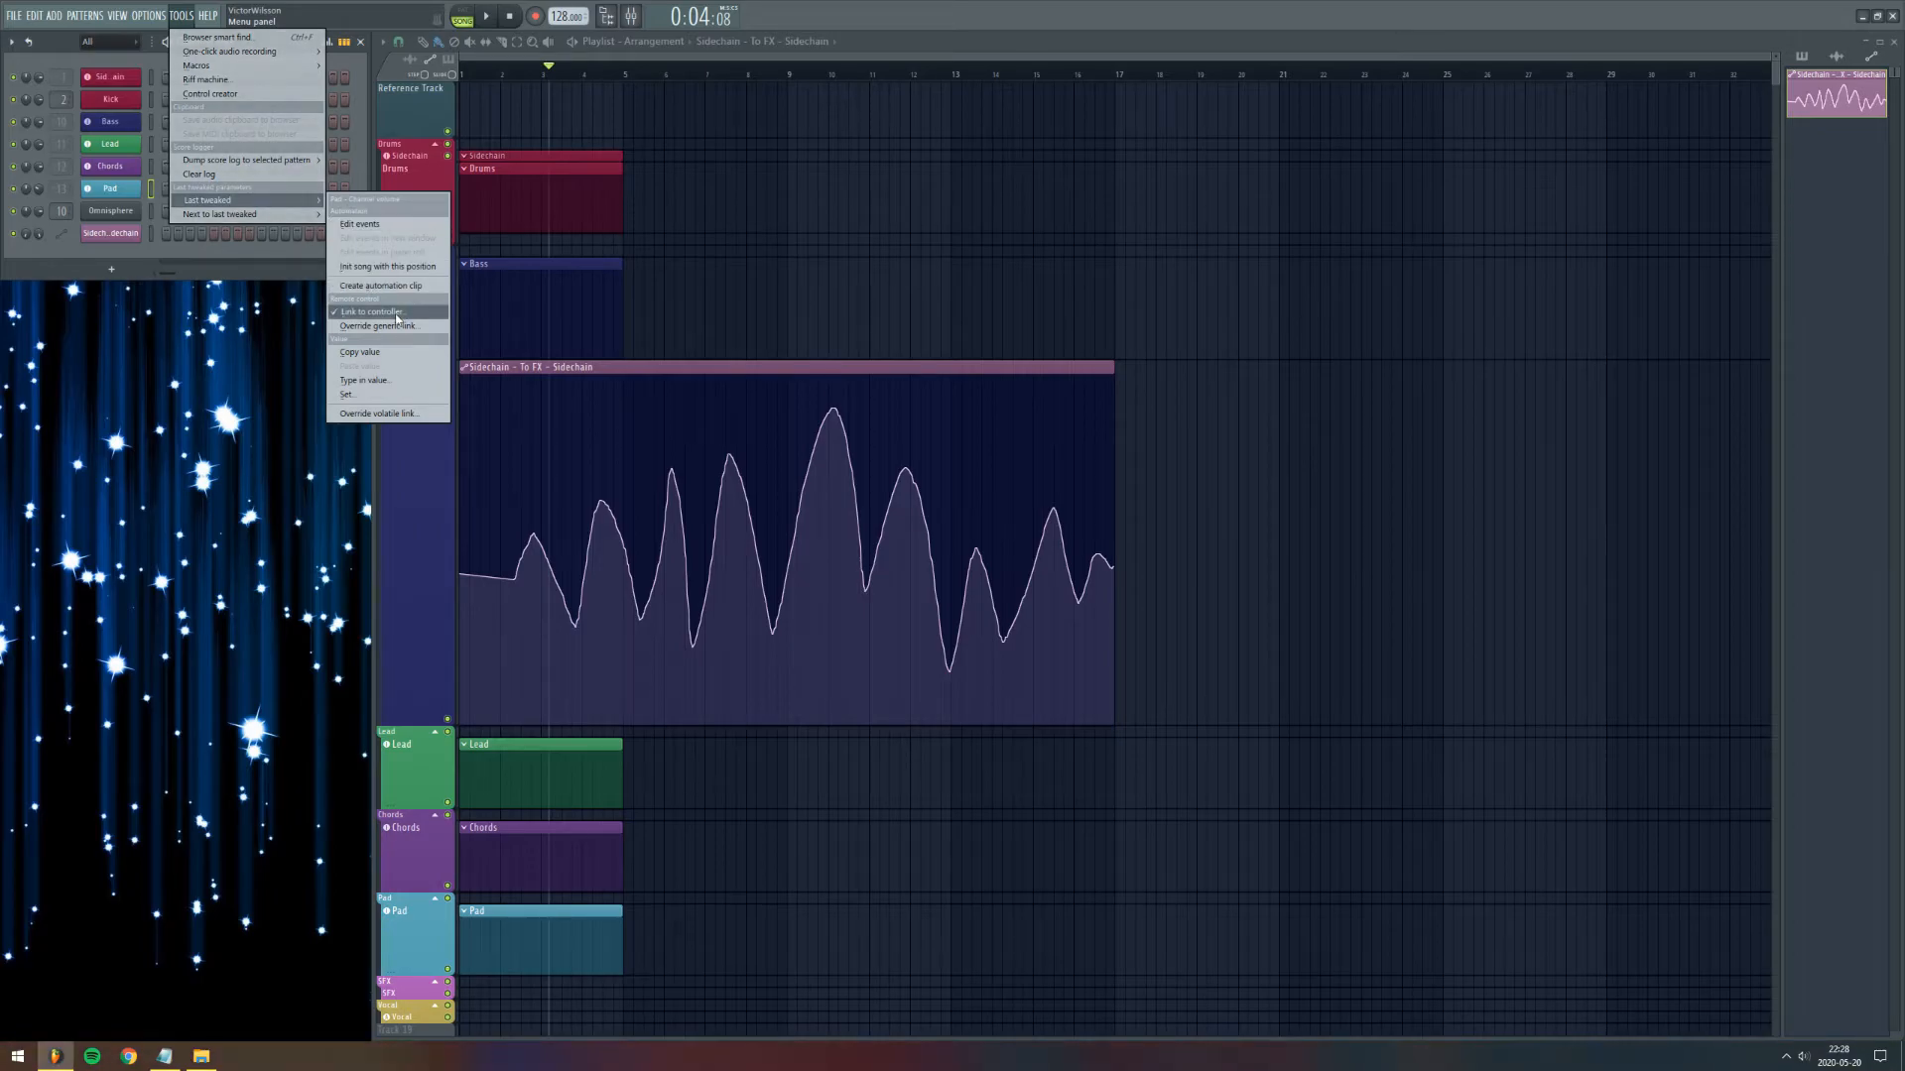
{"action": "left_click", "coordinate": [525, 466]}
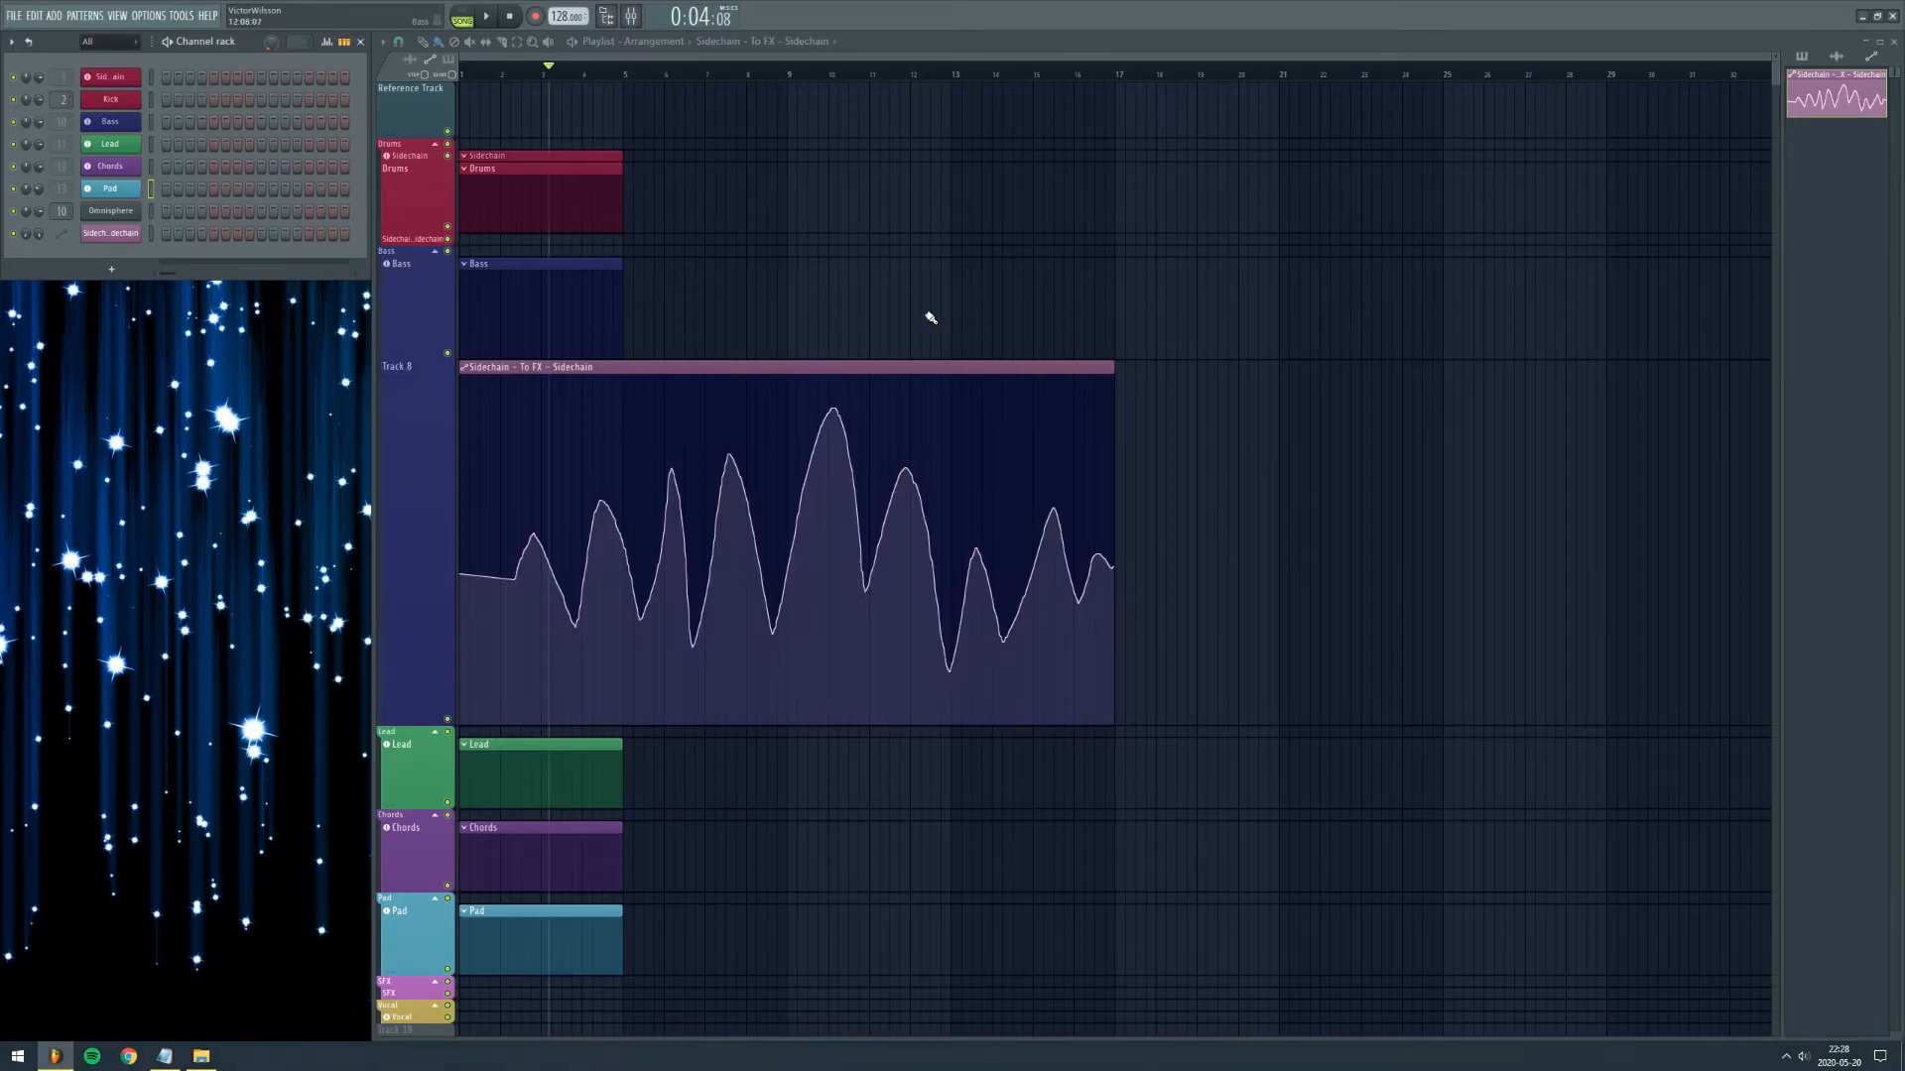
Step: Extend the Bass clip in the playlist so it ends at bar 17, matching the automation clip below
{"action": "mouse_move", "coordinate": [555, 367]}
{"action": "left_mouse_down"}
{"action": "mouse_move", "coordinate": [997, 367]}
{"action": "mouse_move", "coordinate": [540, 378]}
{"action": "left_mouse_up"}
{"action": "left_click_drag", "start_coordinate": [621, 287], "coordinate": [1113, 291]}
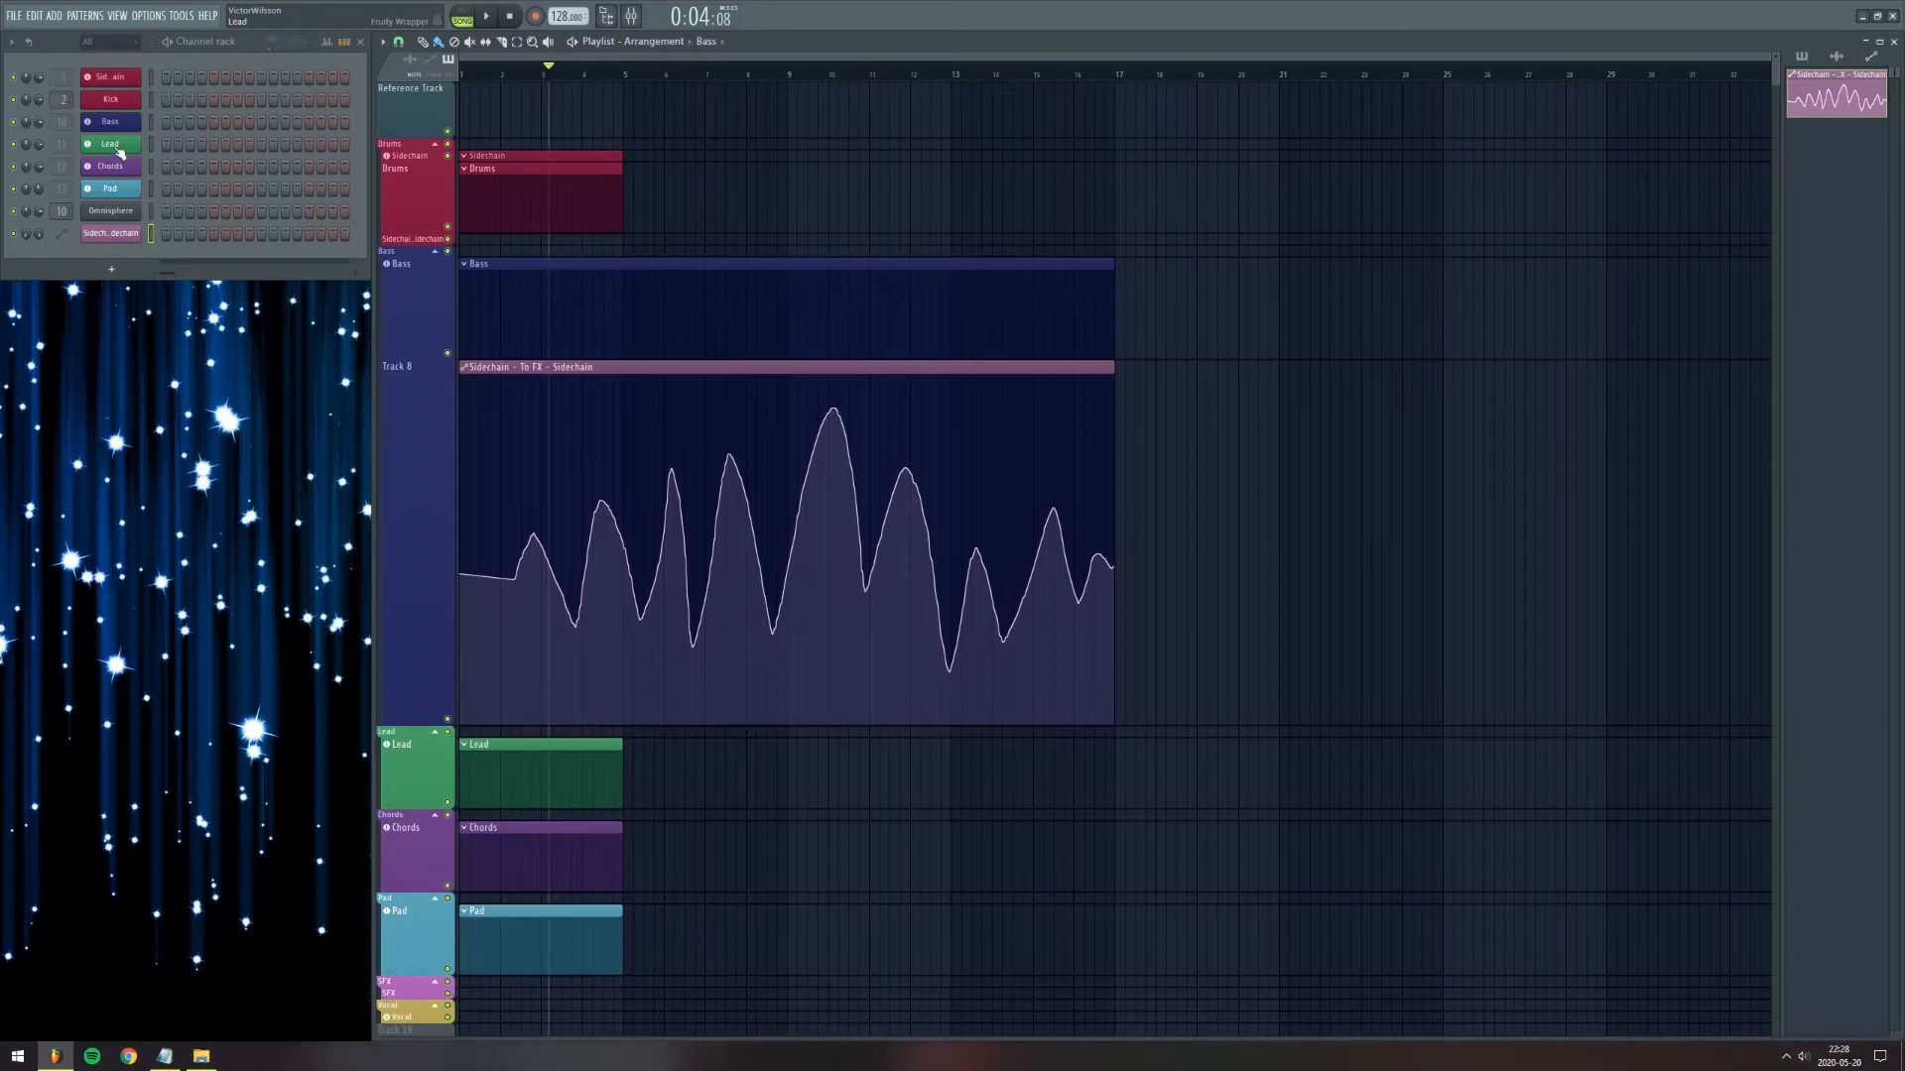
{"action": "scroll", "coordinate": [561, 588], "scroll_direction": "down", "scroll_amount": 3}
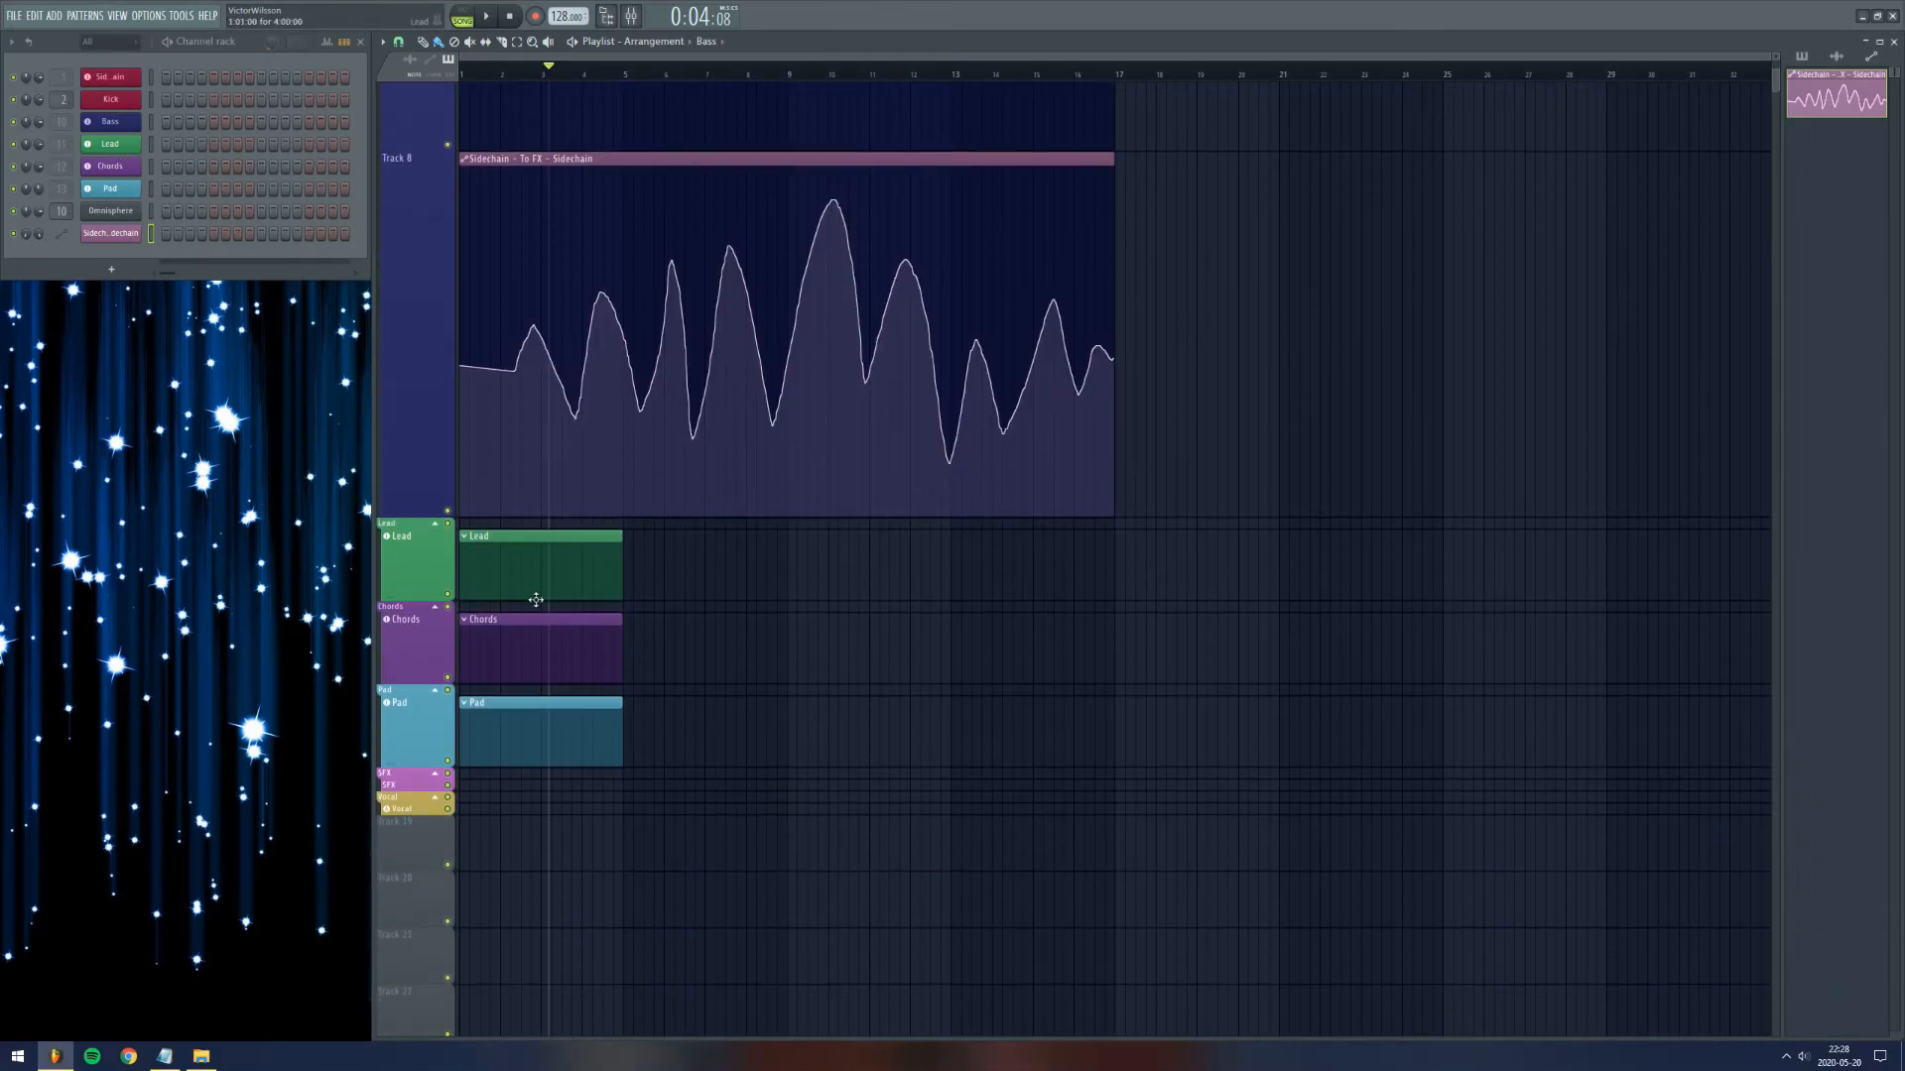
Step: Inspect the Lead insert track and the Lead bus track in the mixer, and return to the playlist
{"action": "left_click", "coordinate": [631, 16]}
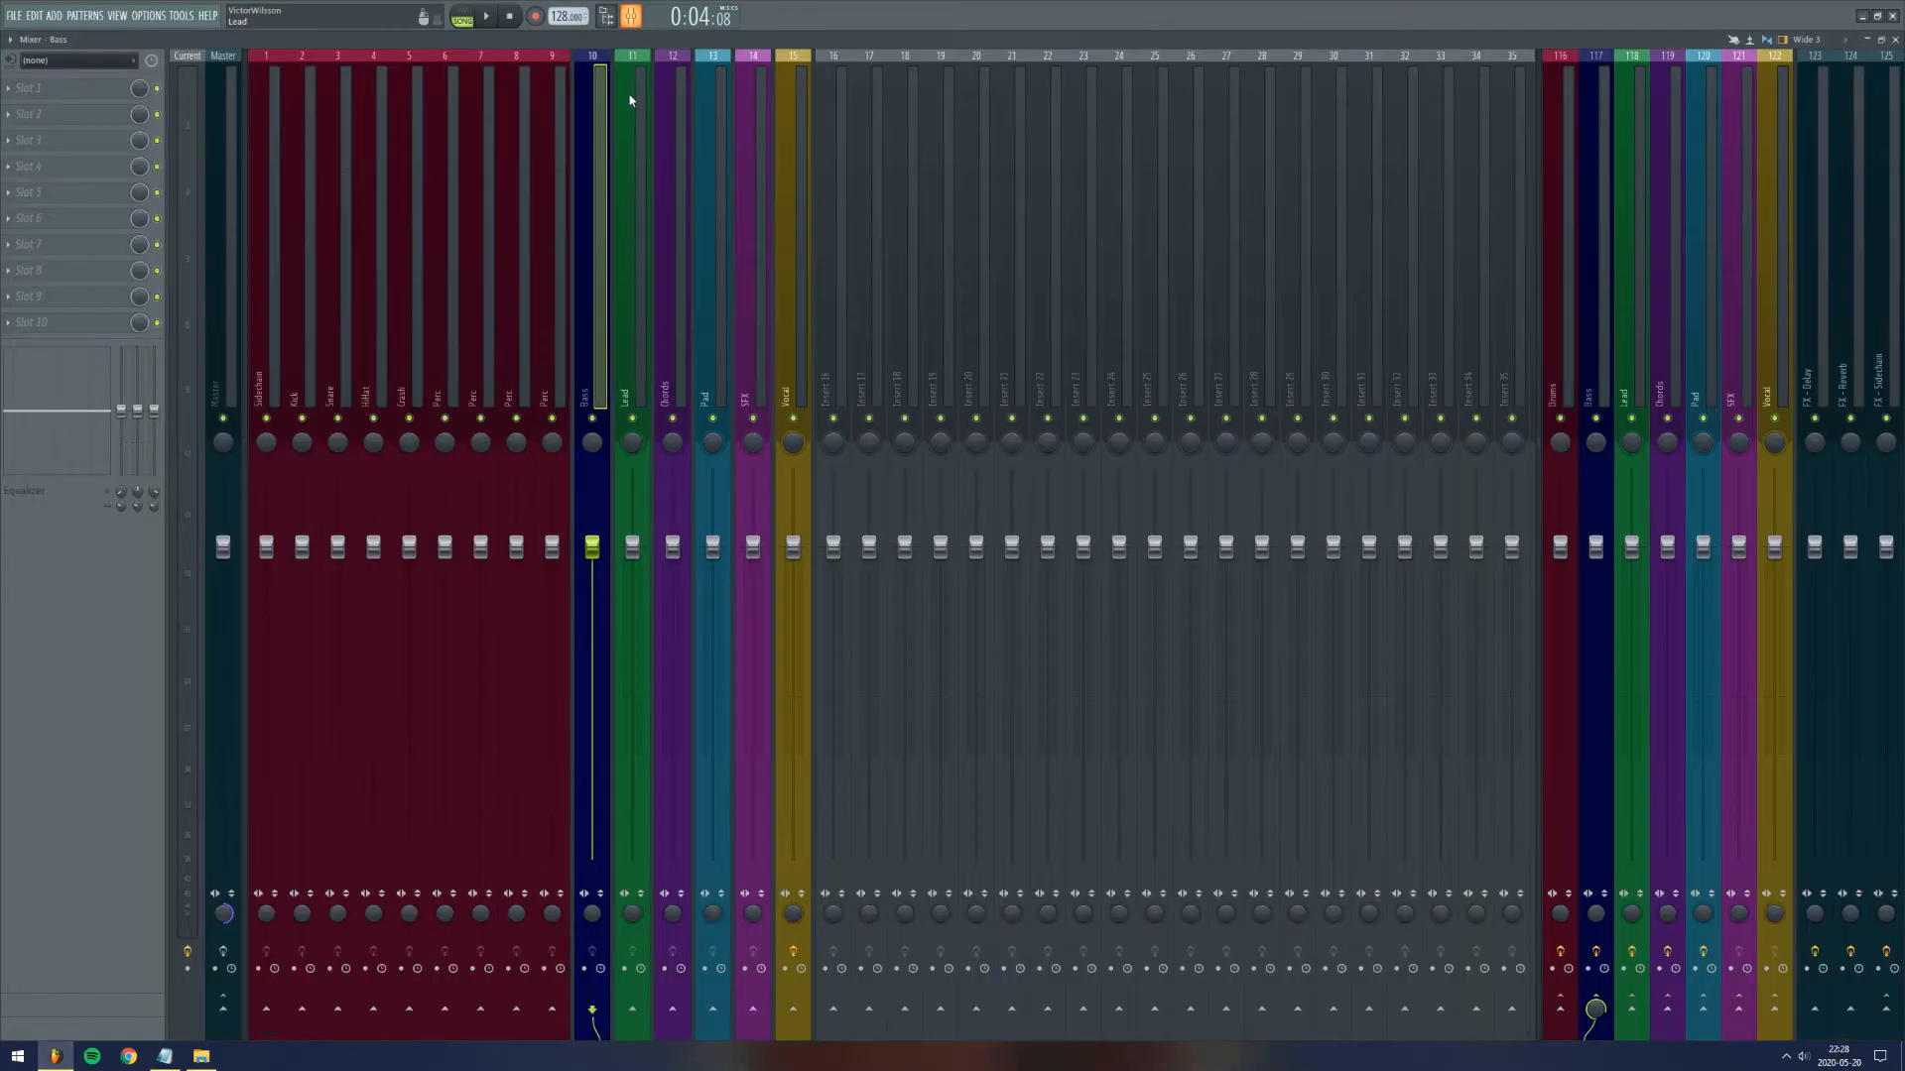
{"action": "left_click", "coordinate": [636, 302]}
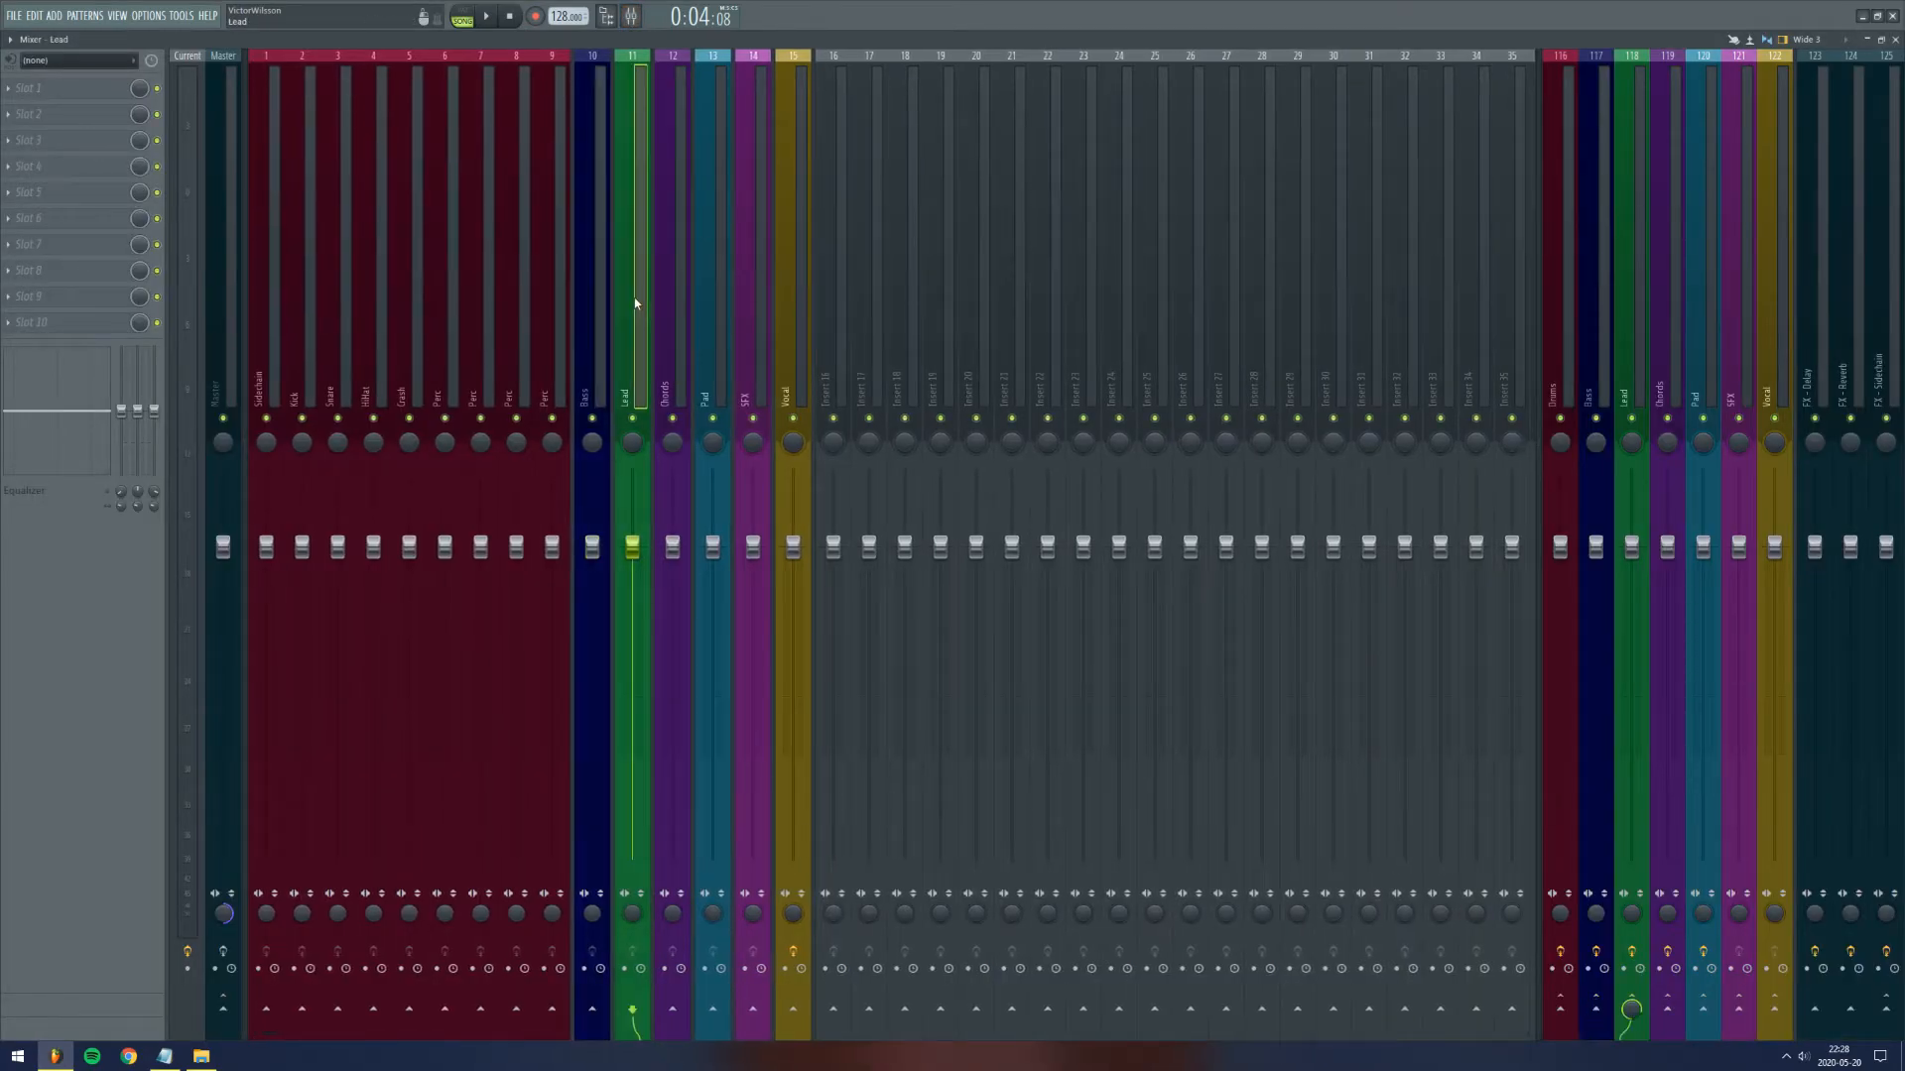
{"action": "left_click", "coordinate": [1639, 315]}
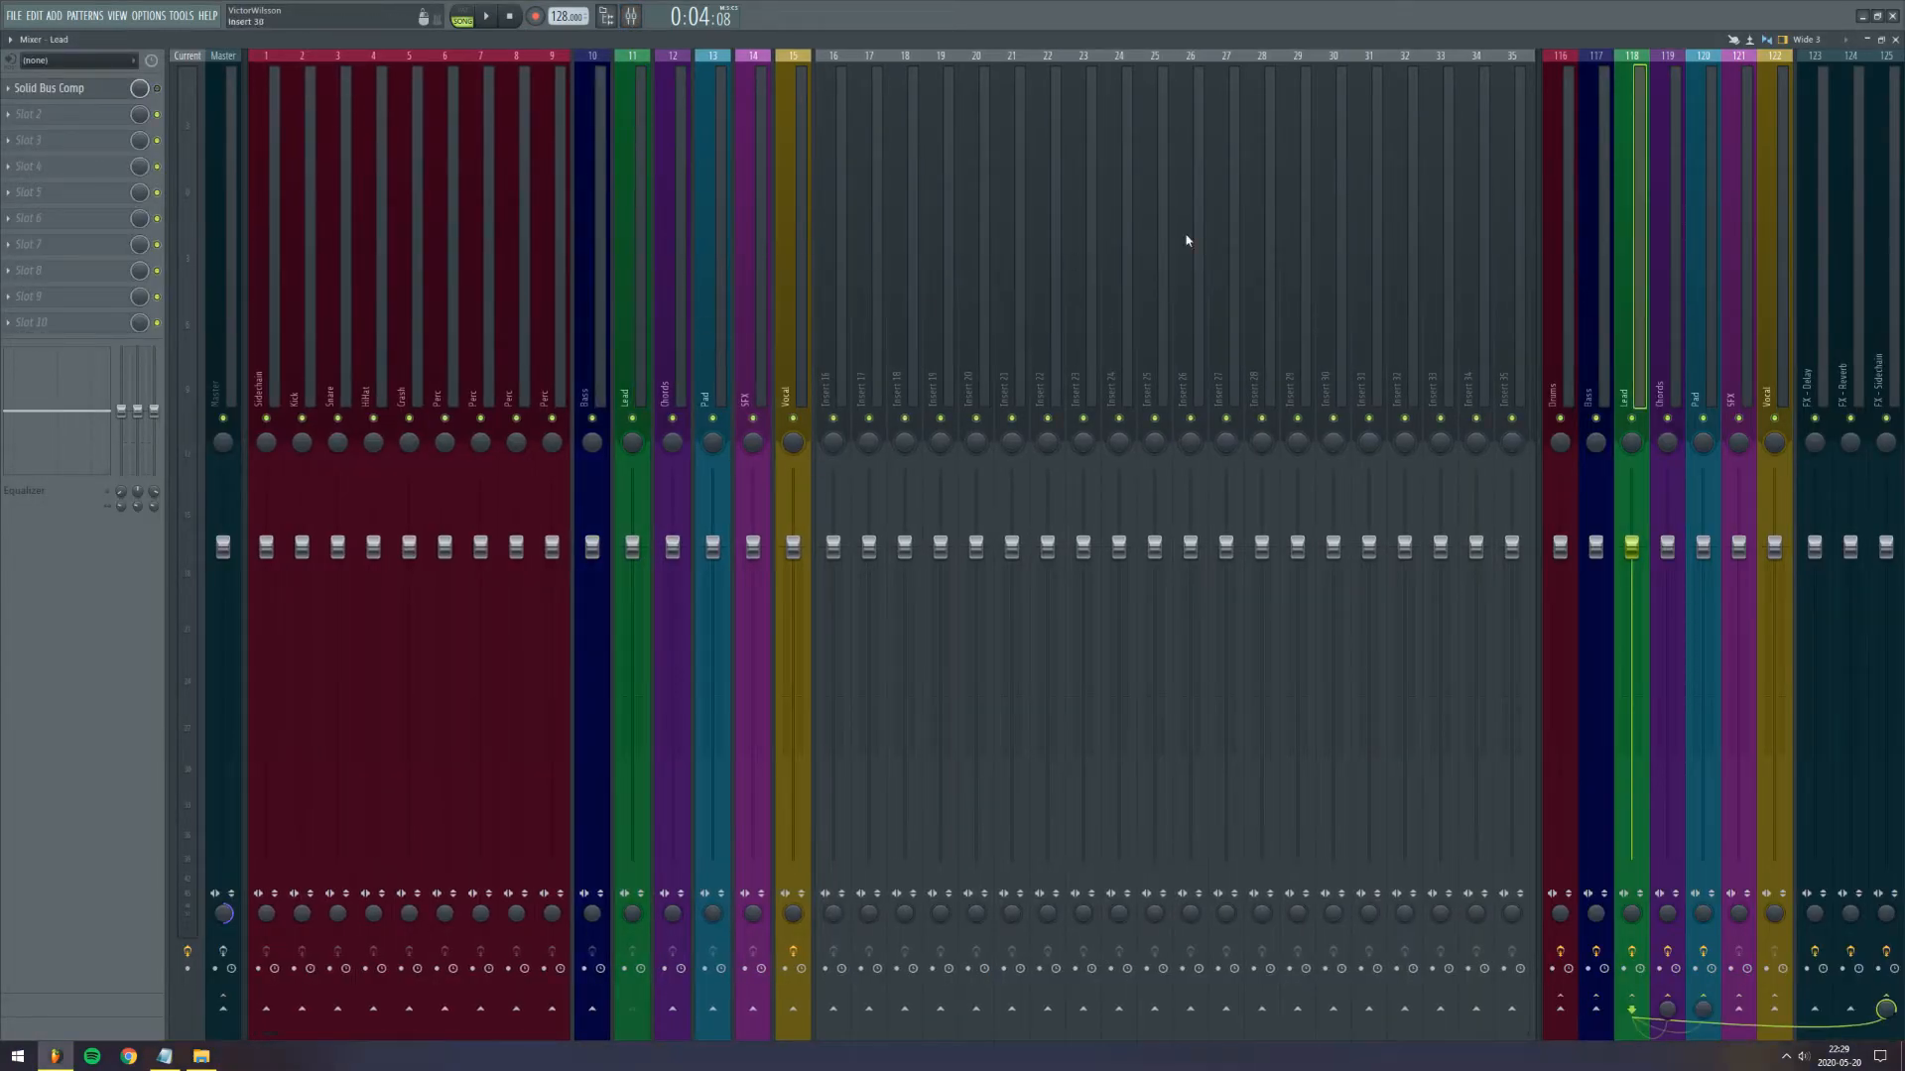
{"action": "key", "text": "F9"}
Step: Tweak the Pad channel's volume and draw freehand volume events for this last tweaked parameter in the Bass pattern
{"action": "left_click_drag", "start_coordinate": [41, 191], "coordinate": [40, 208]}
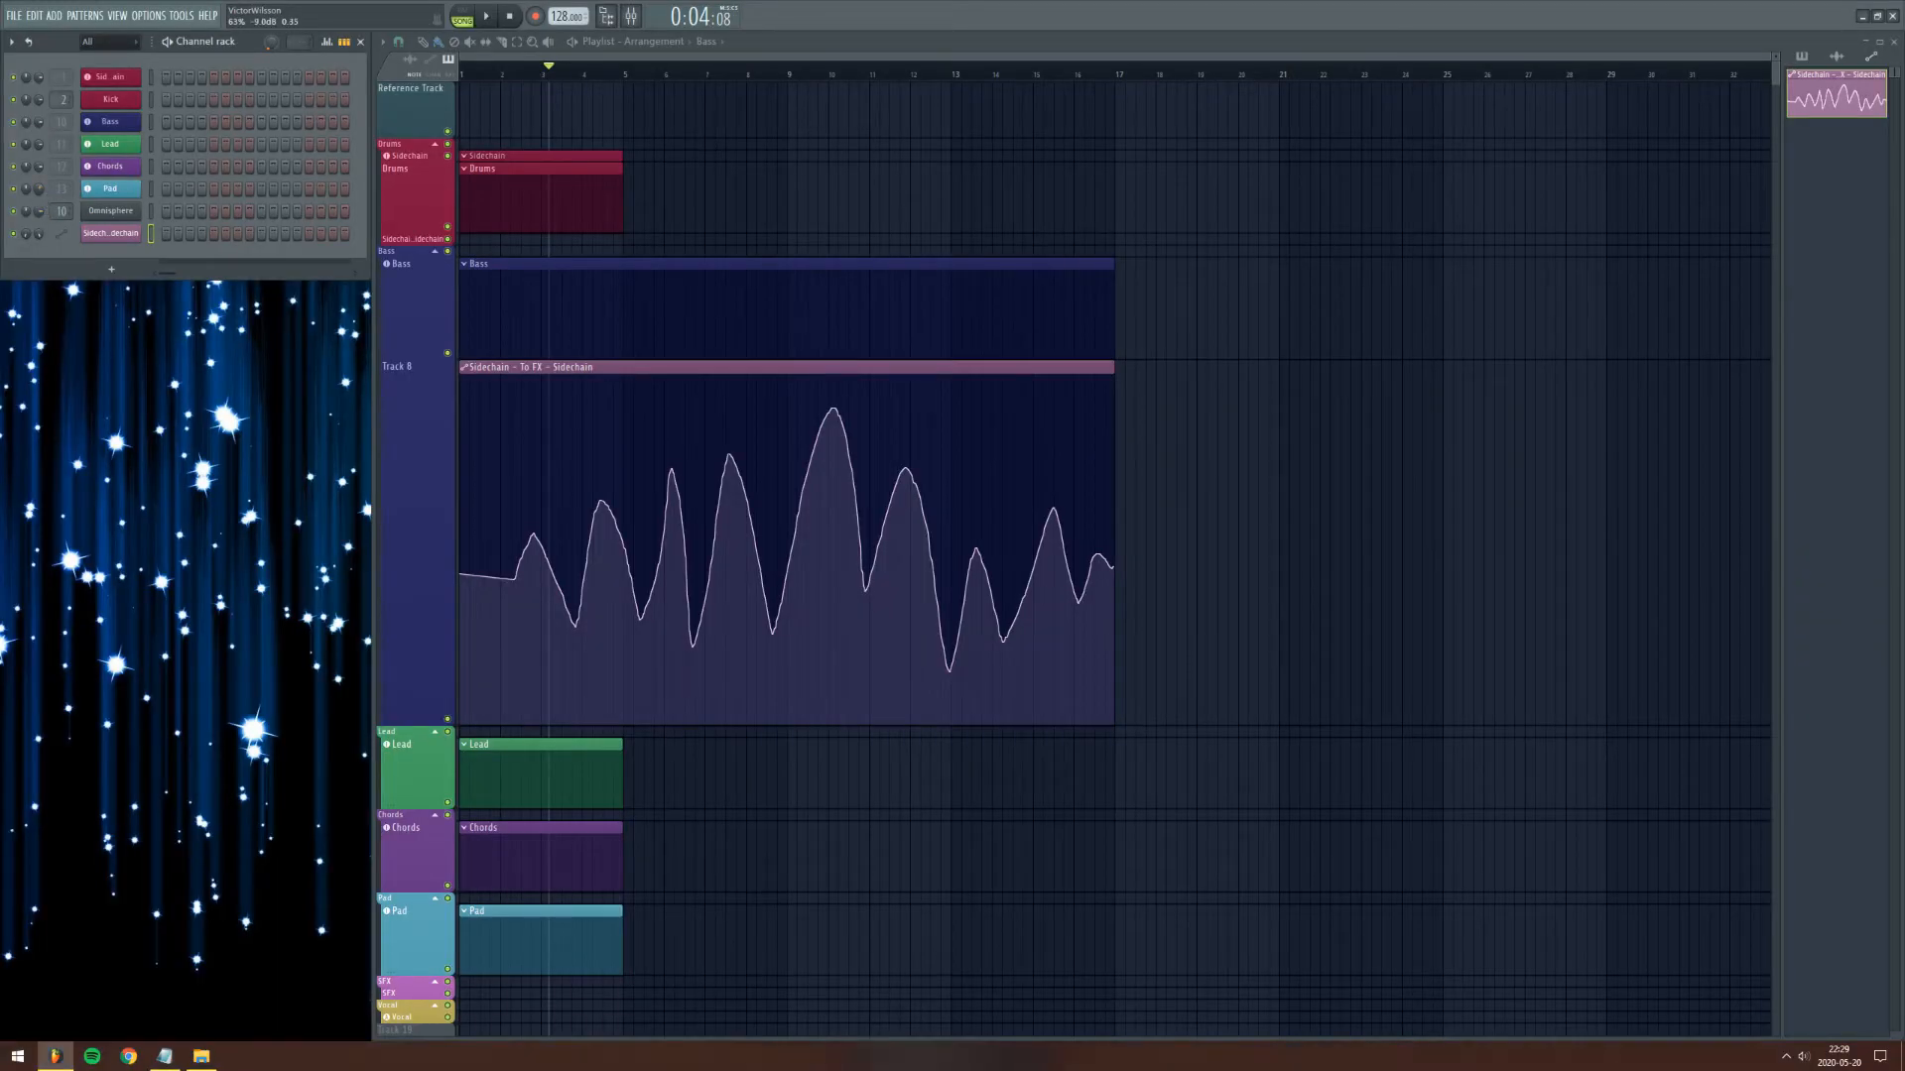
{"action": "left_click", "coordinate": [179, 16]}
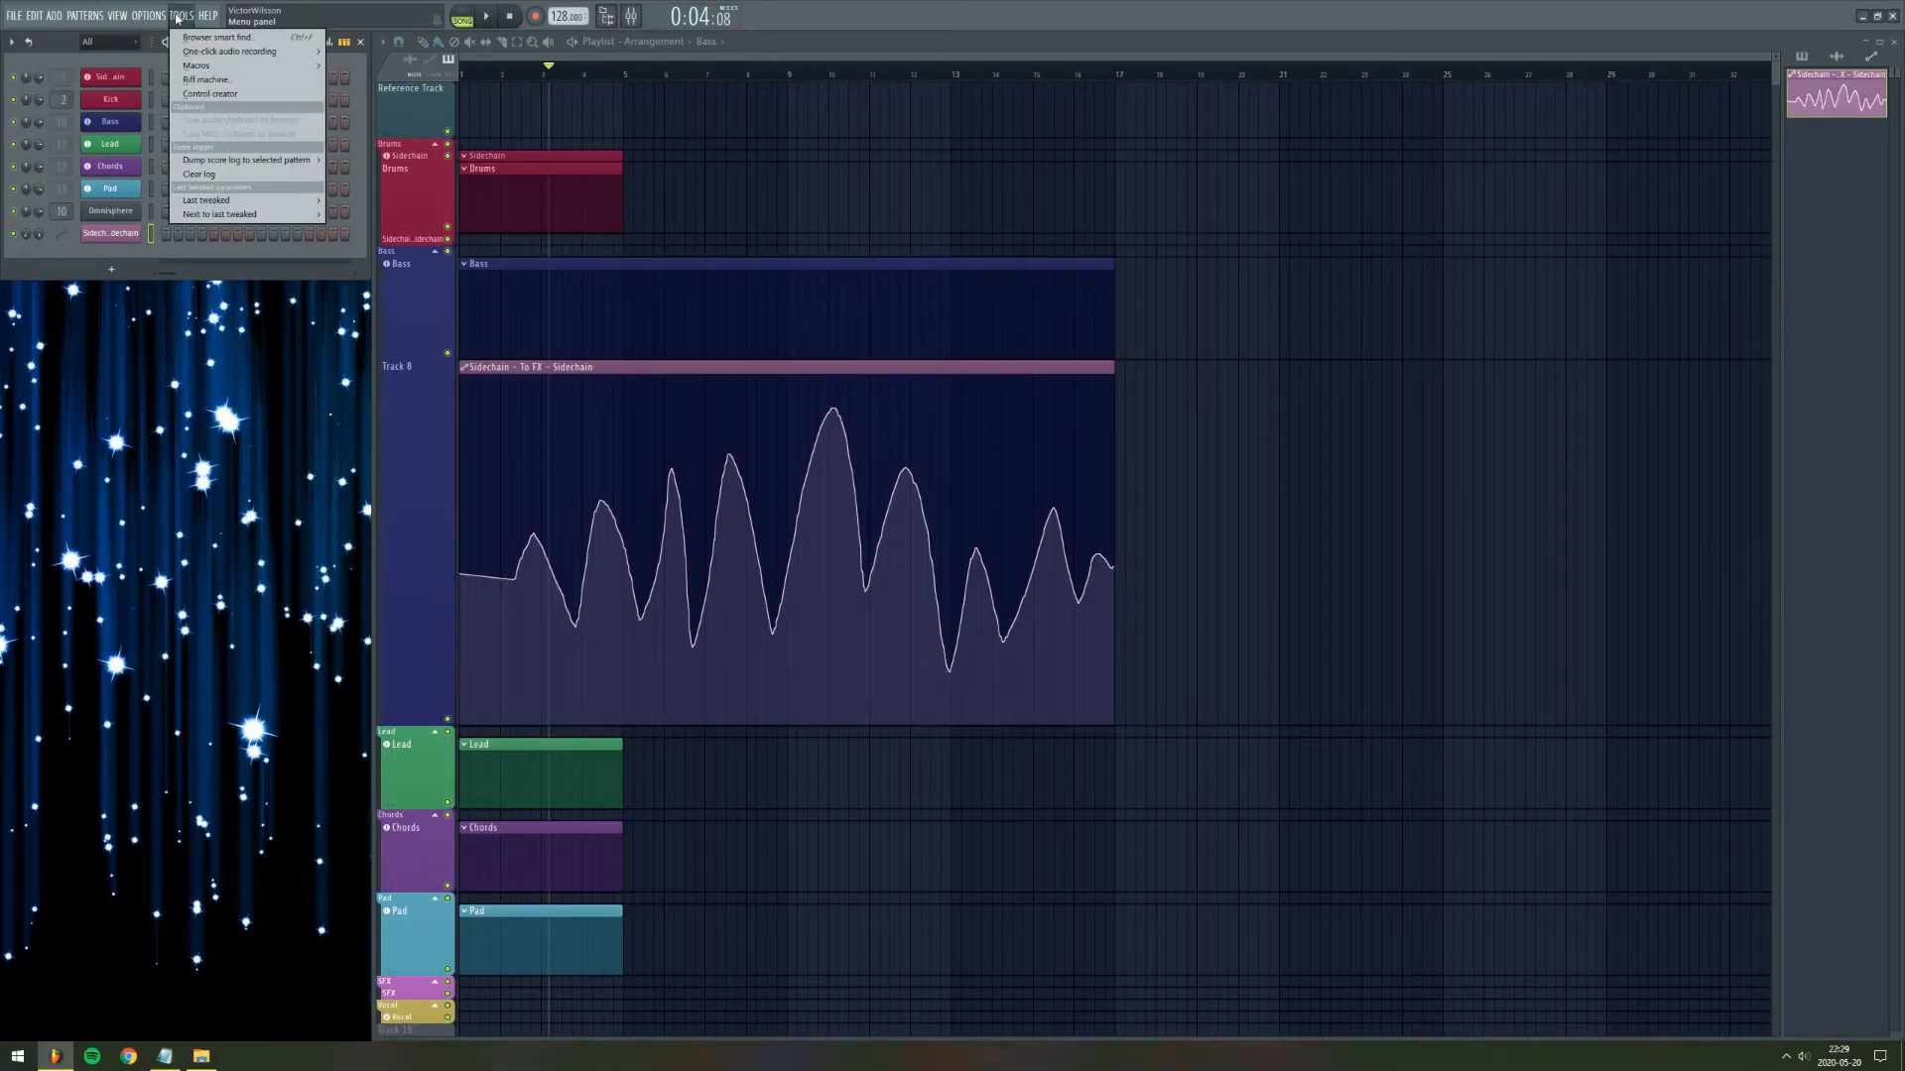
{"action": "mouse_move", "coordinate": [248, 200]}
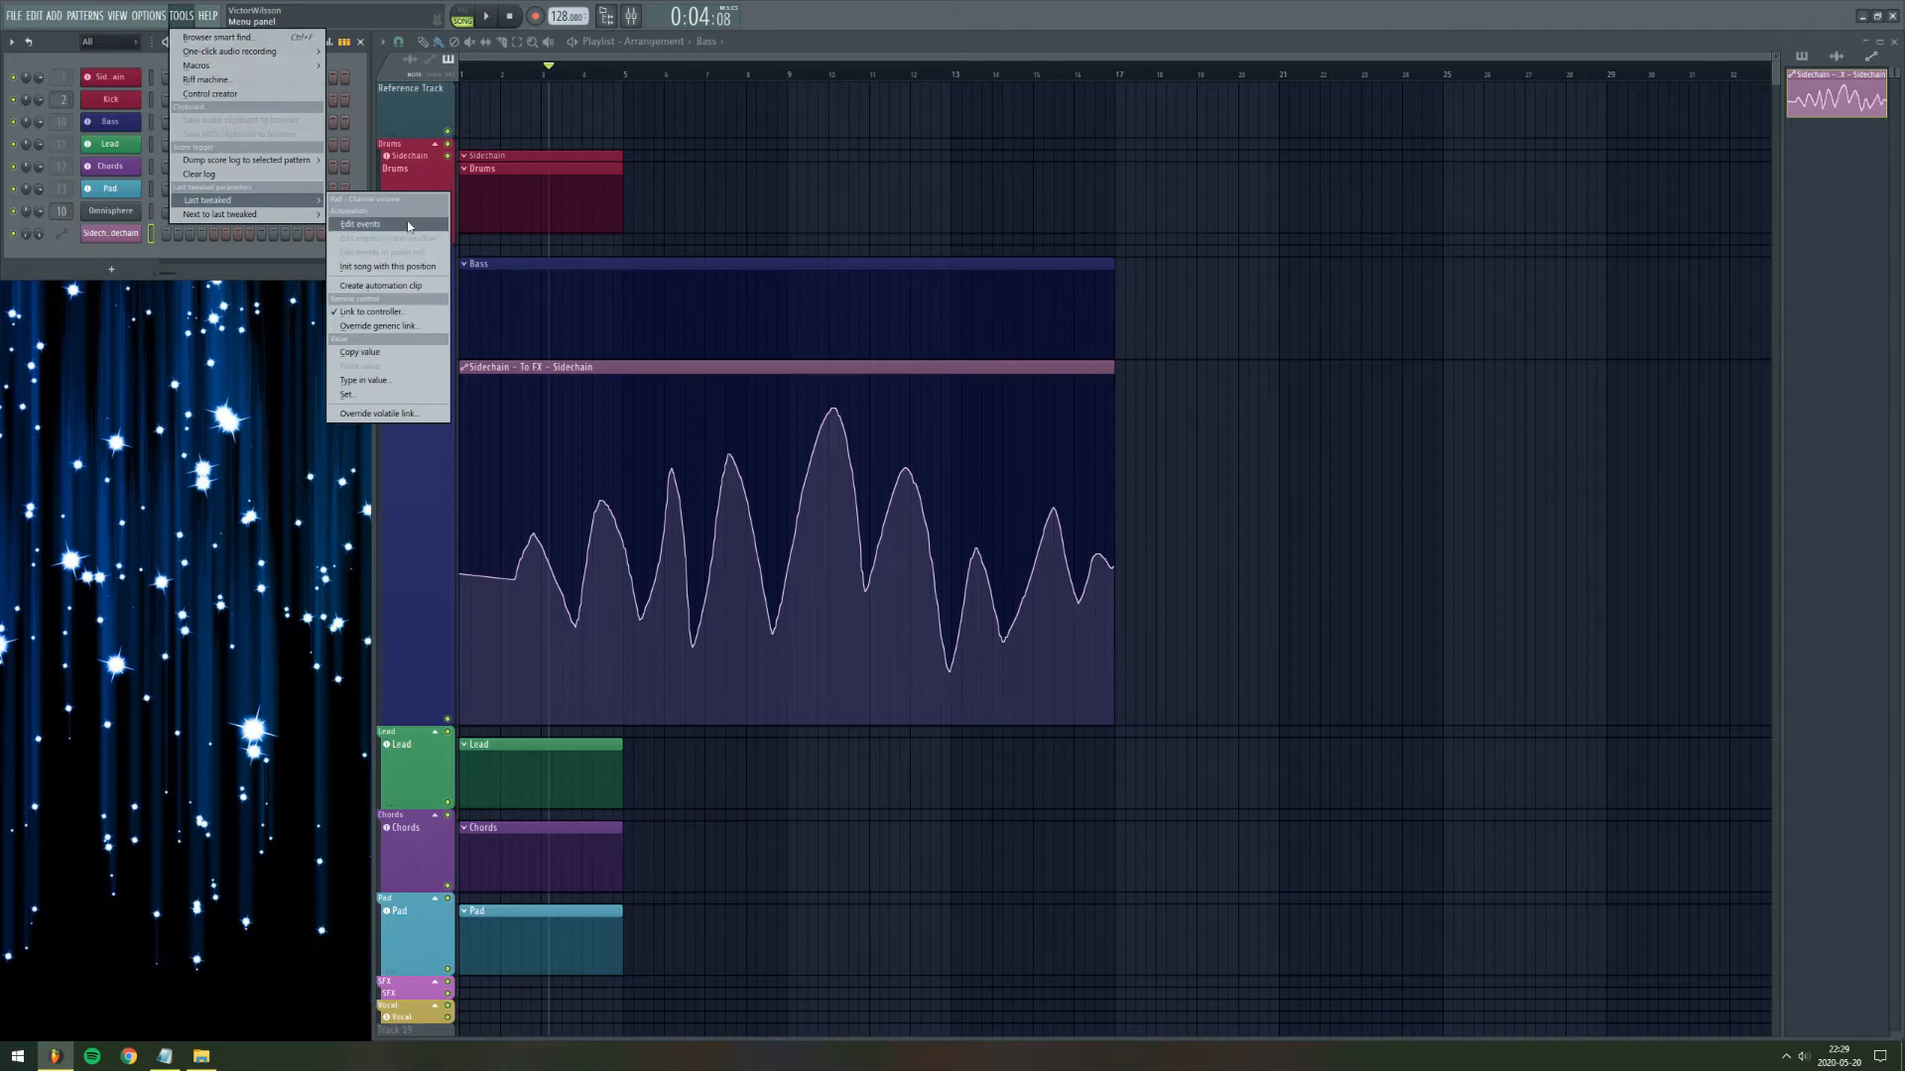
{"action": "left_click", "coordinate": [407, 226]}
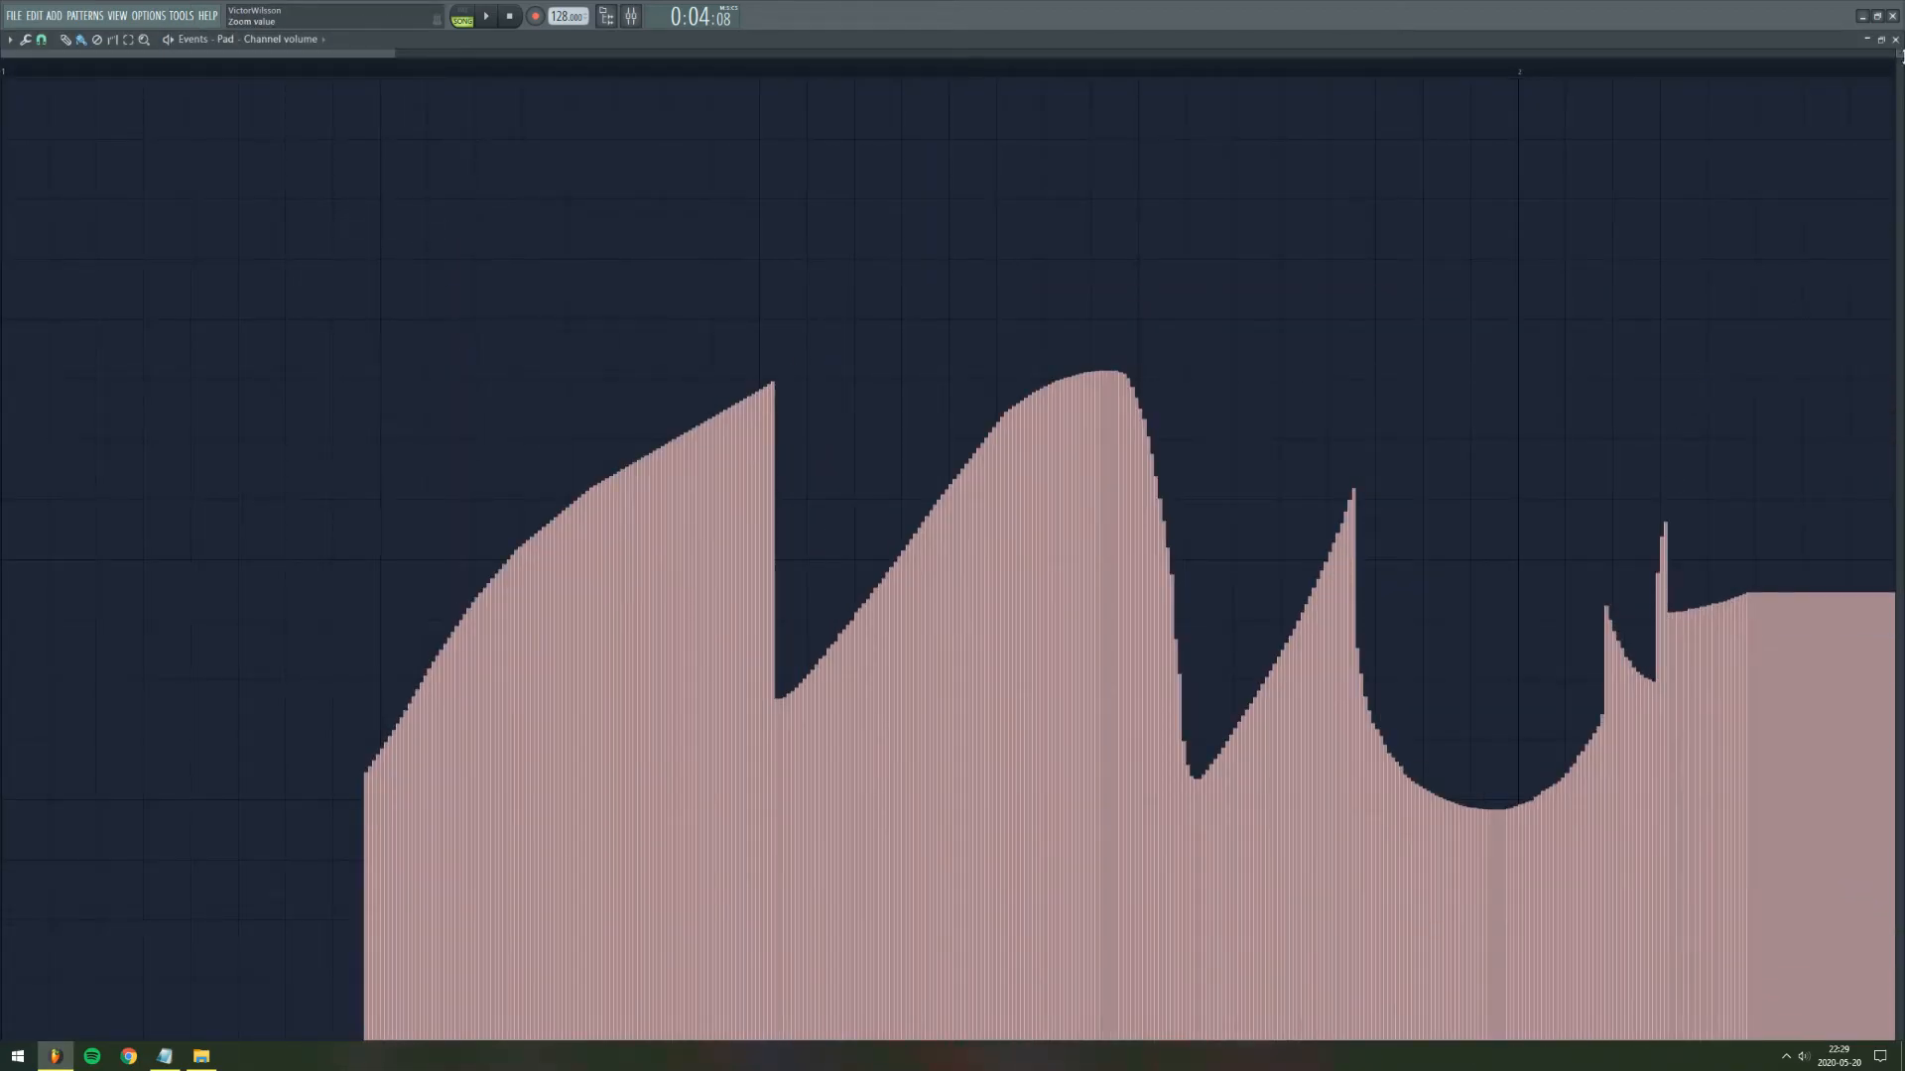
{"action": "left_click", "coordinate": [1896, 40]}
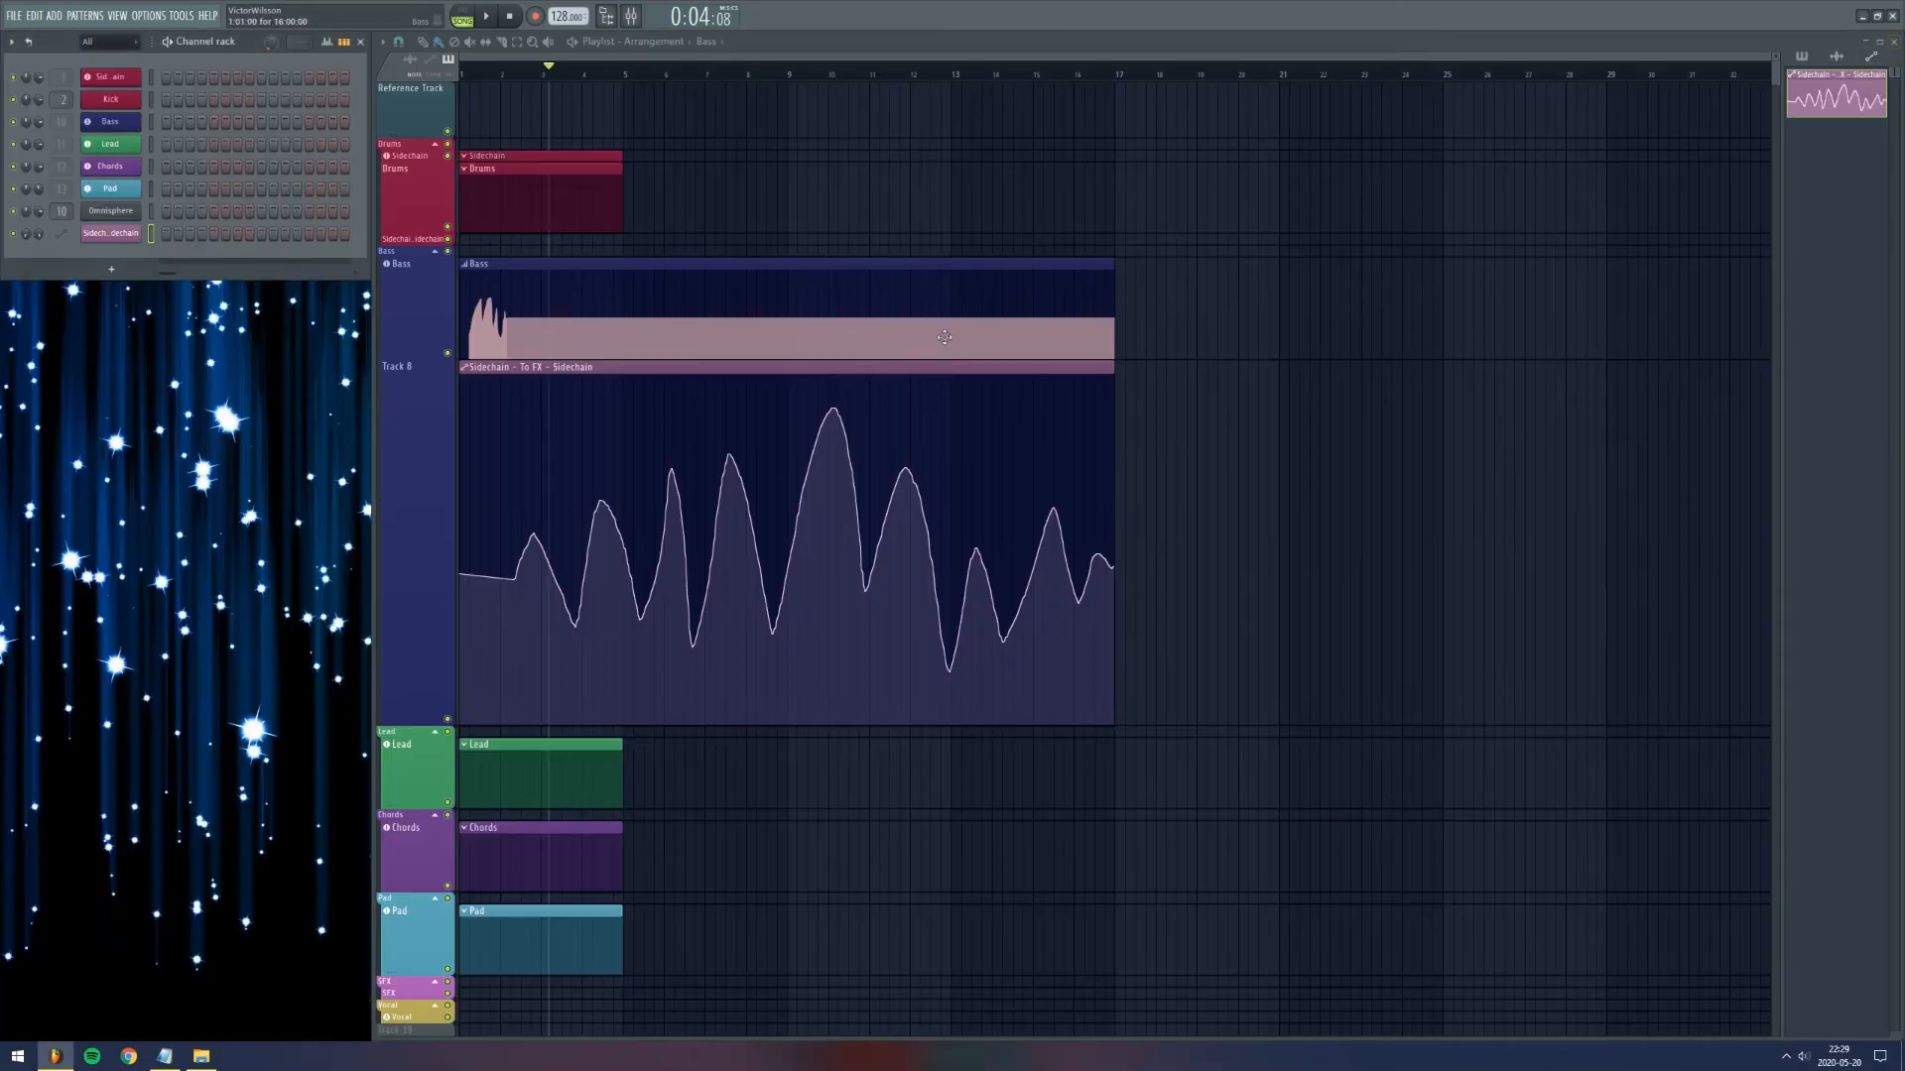
{"action": "left_click_drag", "start_coordinate": [545, 286], "coordinate": [608, 297]}
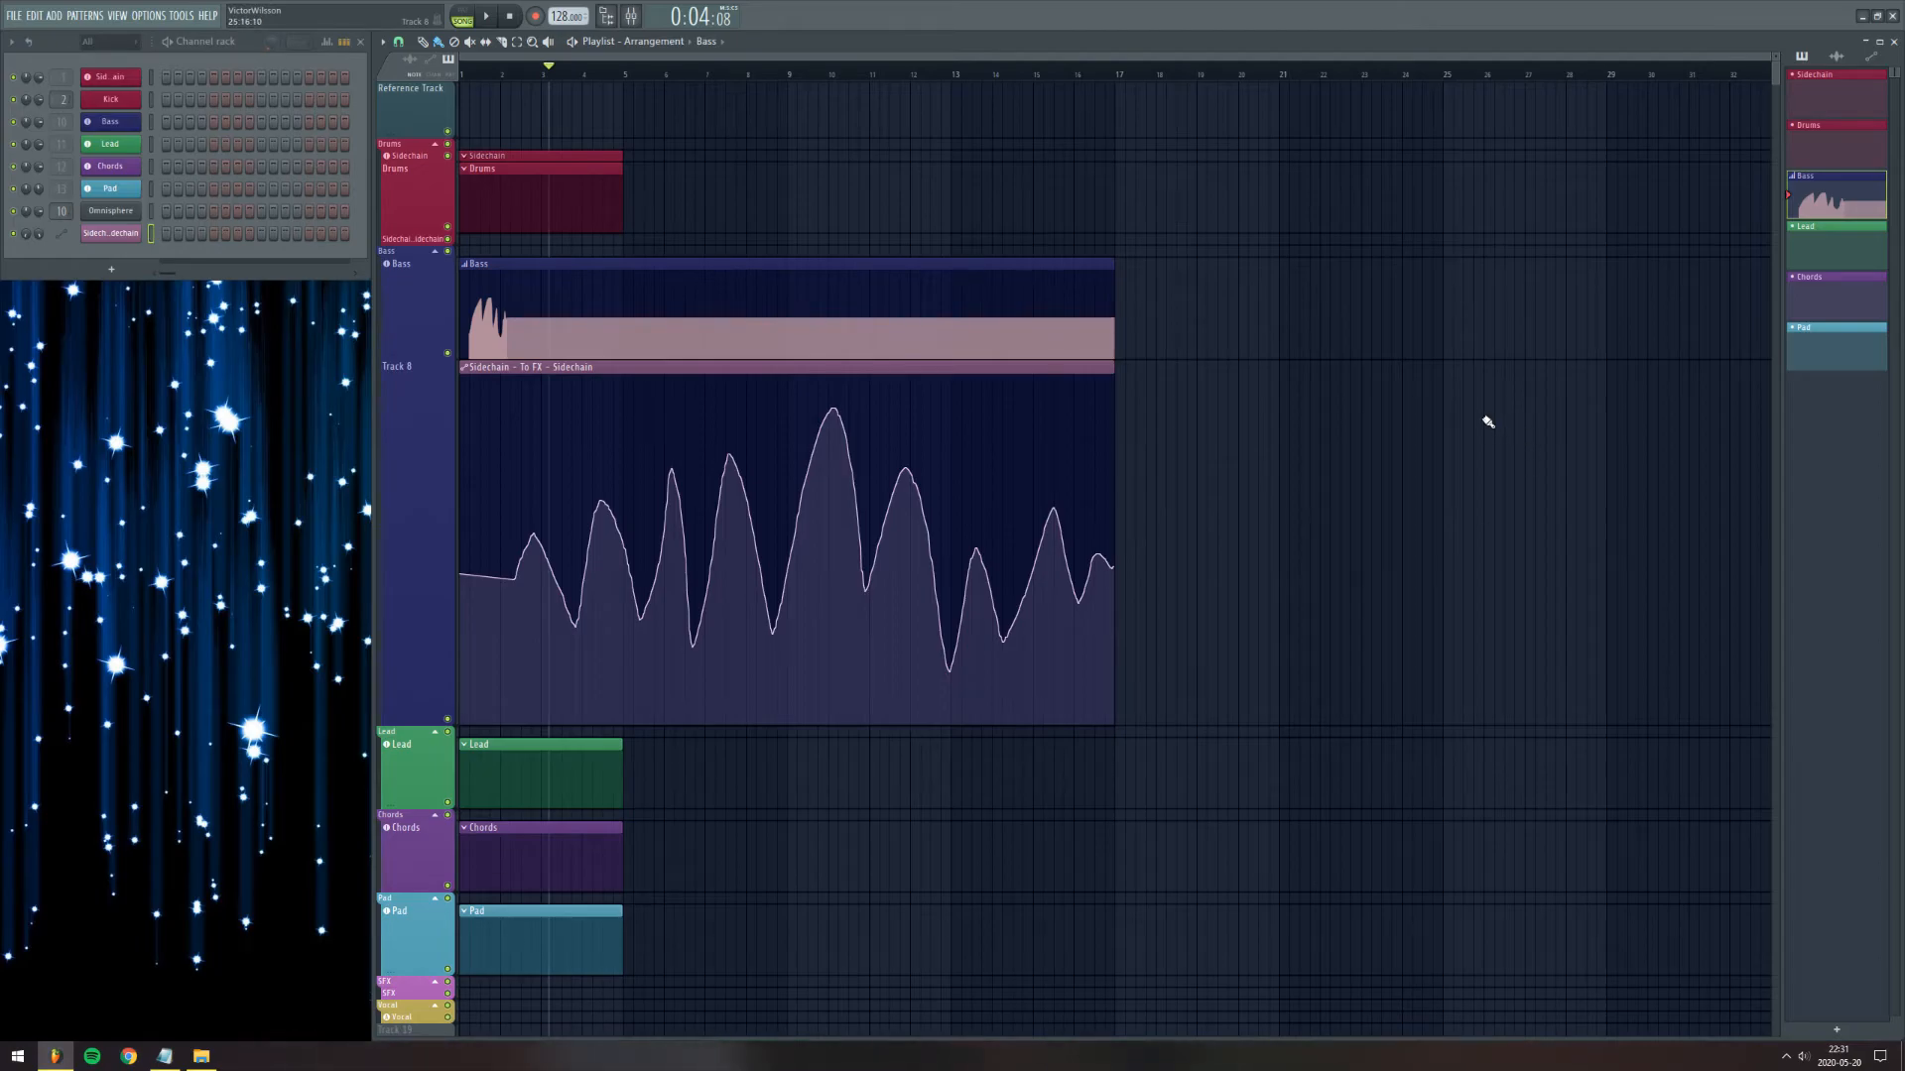
{"action": "mouse_move", "coordinate": [1324, 198]}
{"action": "left_mouse_down"}
{"action": "mouse_move", "coordinate": [1224, 562]}
{"action": "mouse_move", "coordinate": [1313, 315]}
{"action": "mouse_move", "coordinate": [1379, 723]}
{"action": "mouse_move", "coordinate": [935, 723]}
{"action": "mouse_move", "coordinate": [657, 809]}
{"action": "mouse_move", "coordinate": [1079, 797]}
{"action": "mouse_move", "coordinate": [1229, 697]}
{"action": "left_mouse_up"}
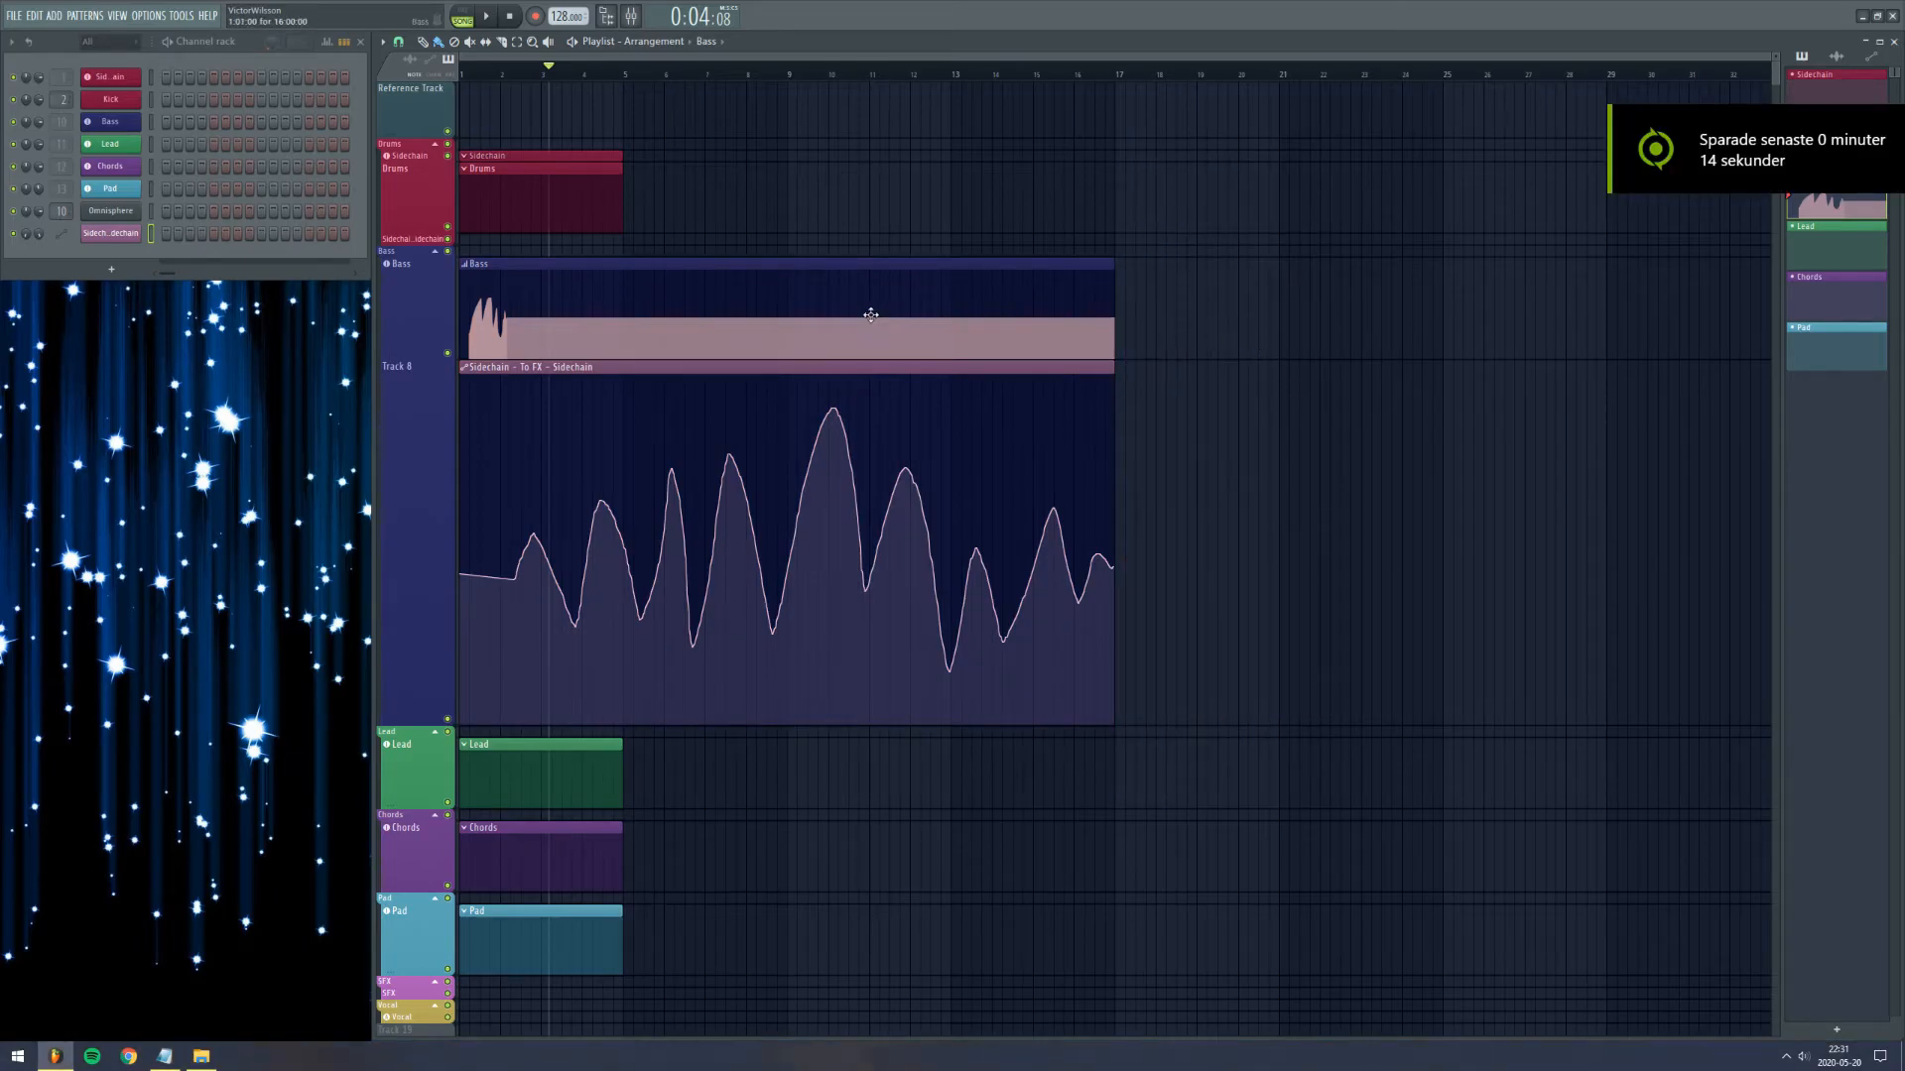
{"action": "left_click_drag", "start_coordinate": [765, 297], "coordinate": [1471, 298]}
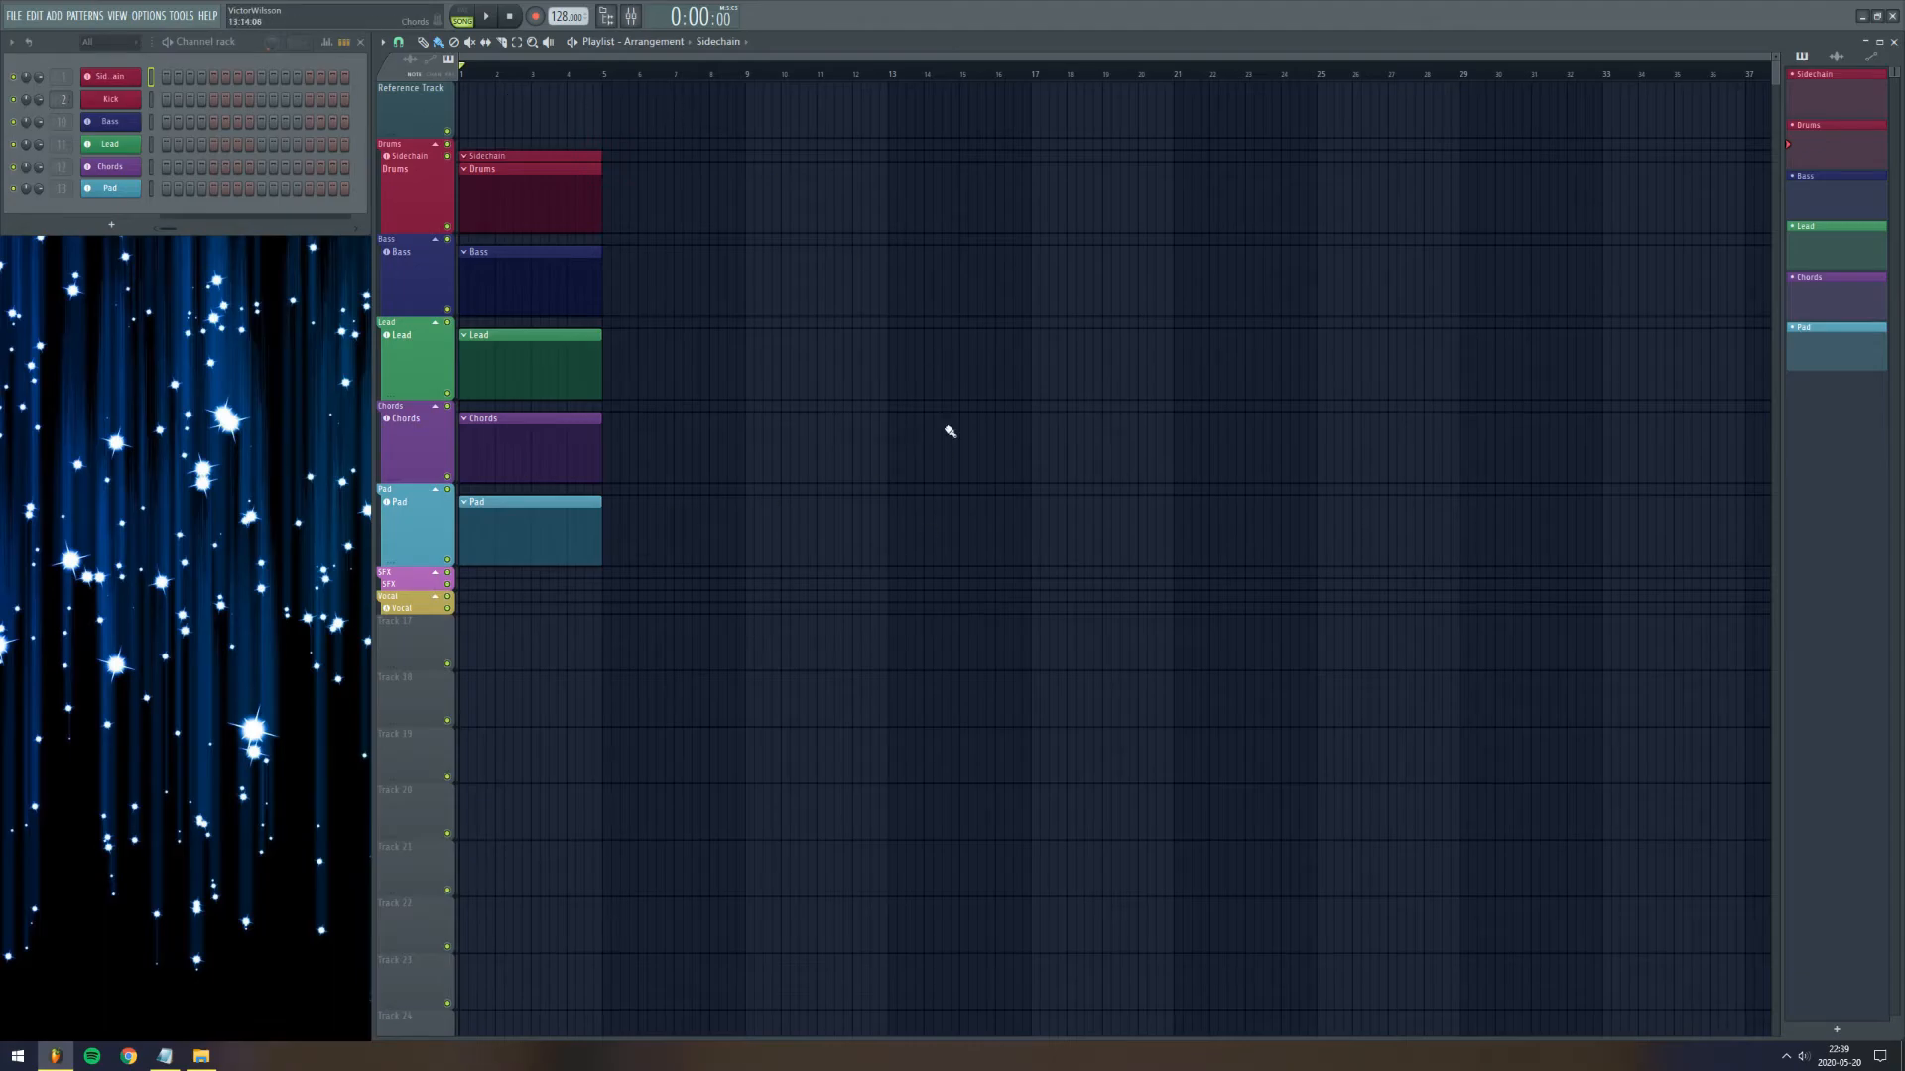
Step: Open the mixer and look through its tracks, selecting Sidechain, Master and SFX
{"action": "left_click", "coordinate": [631, 16]}
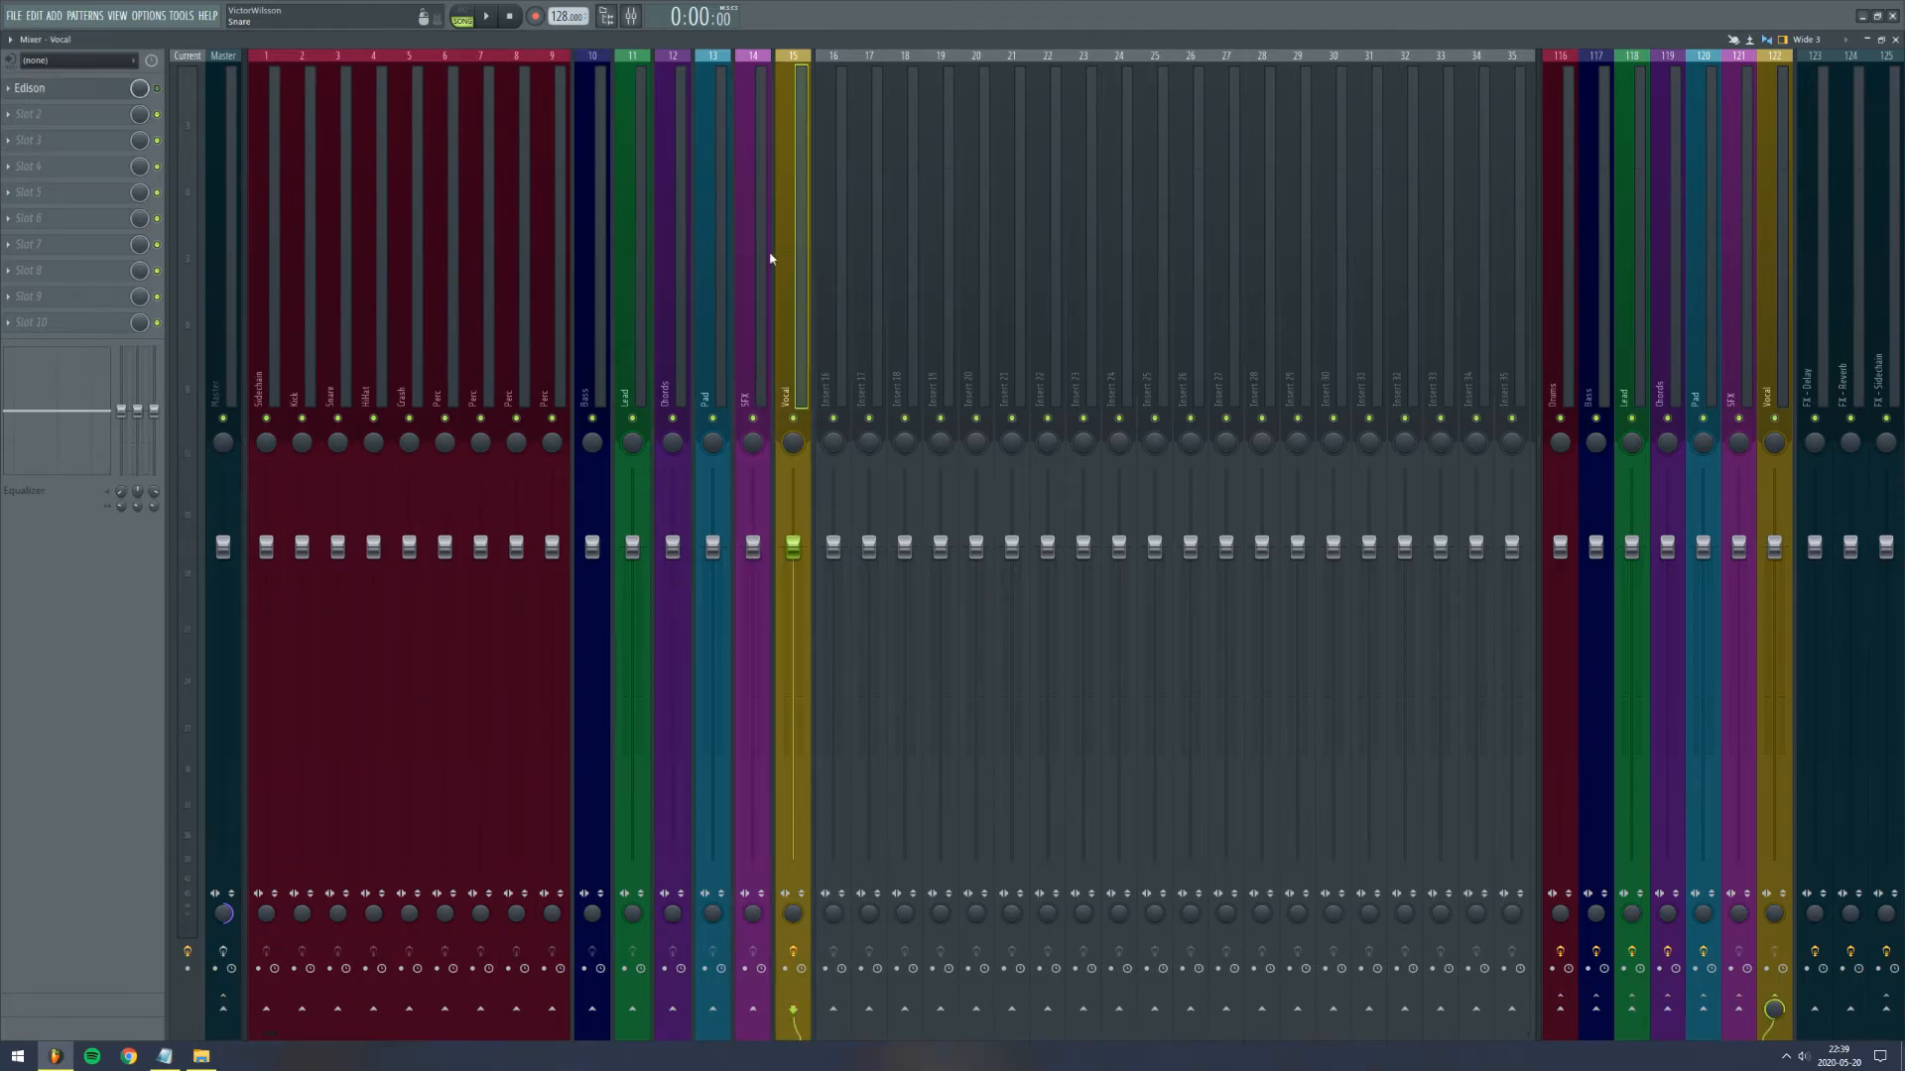
{"action": "left_click", "coordinate": [270, 264]}
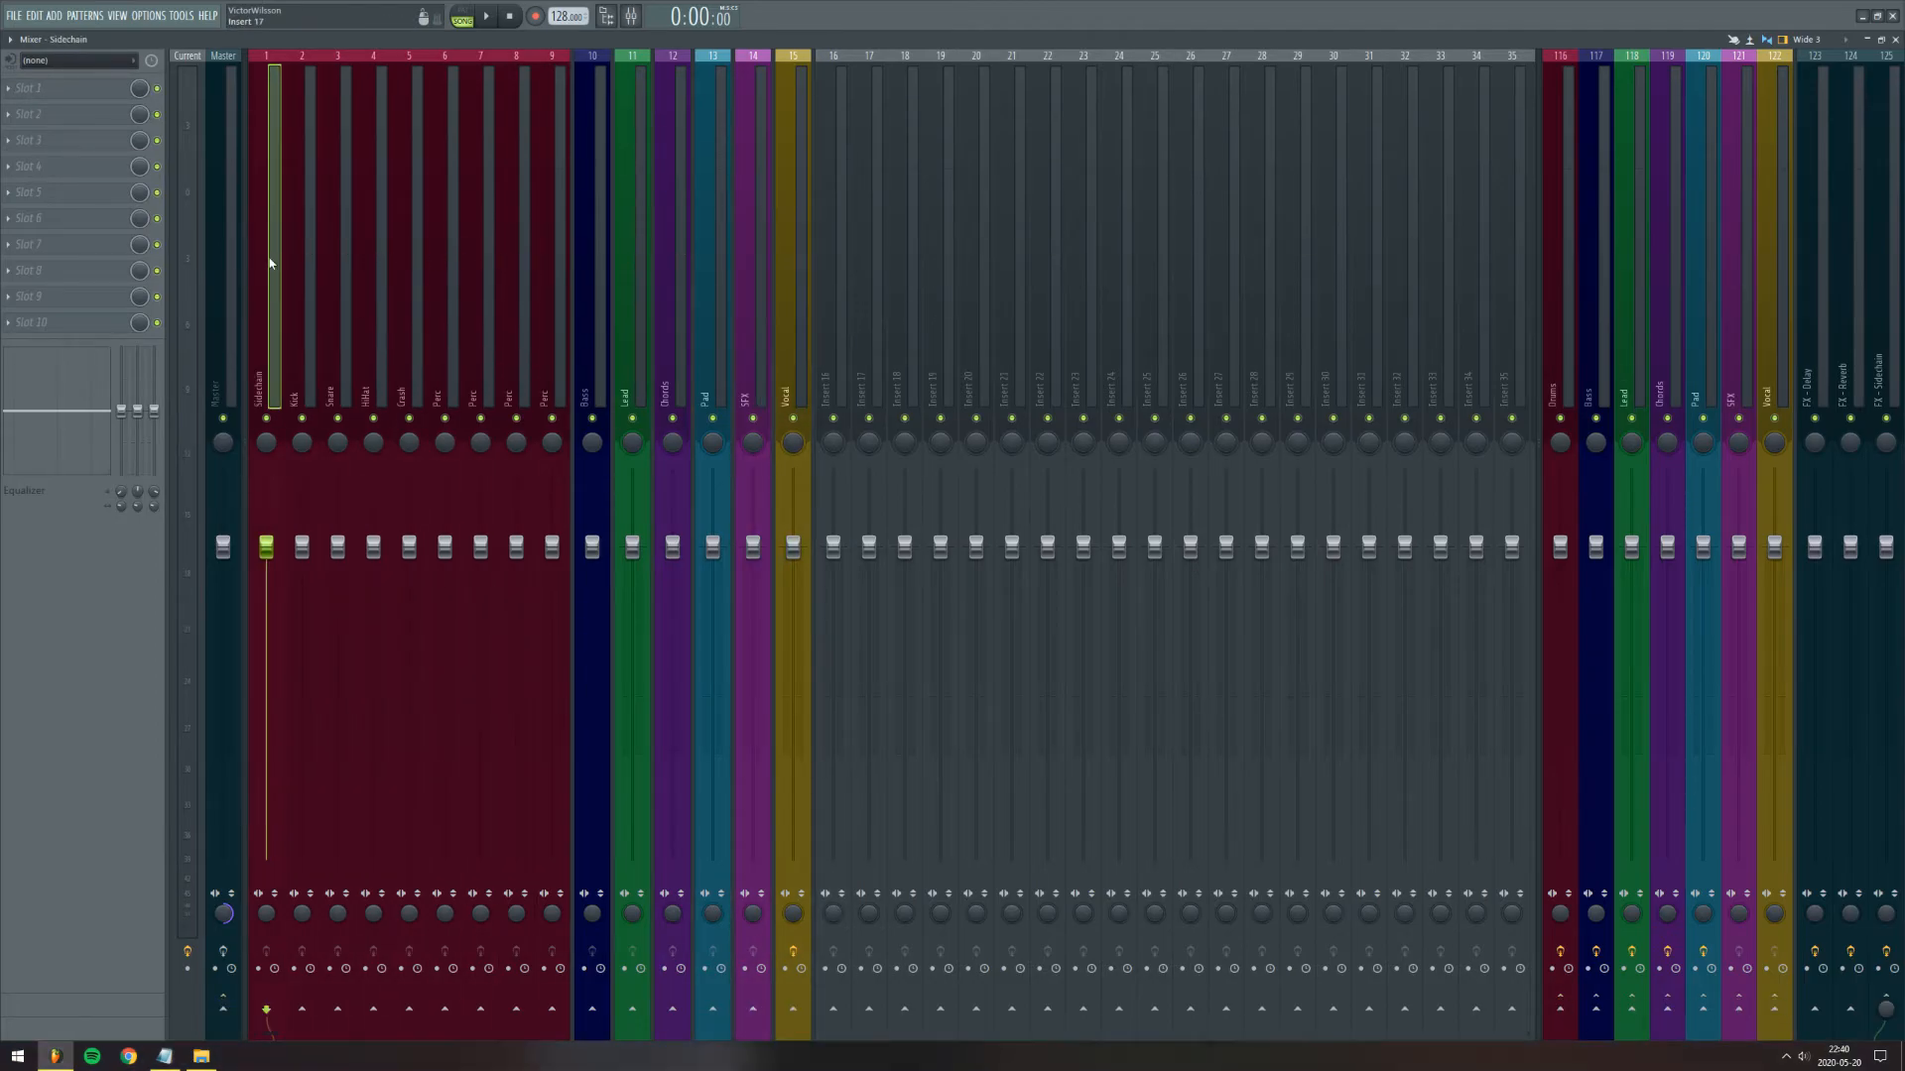
{"action": "left_click", "coordinate": [224, 288]}
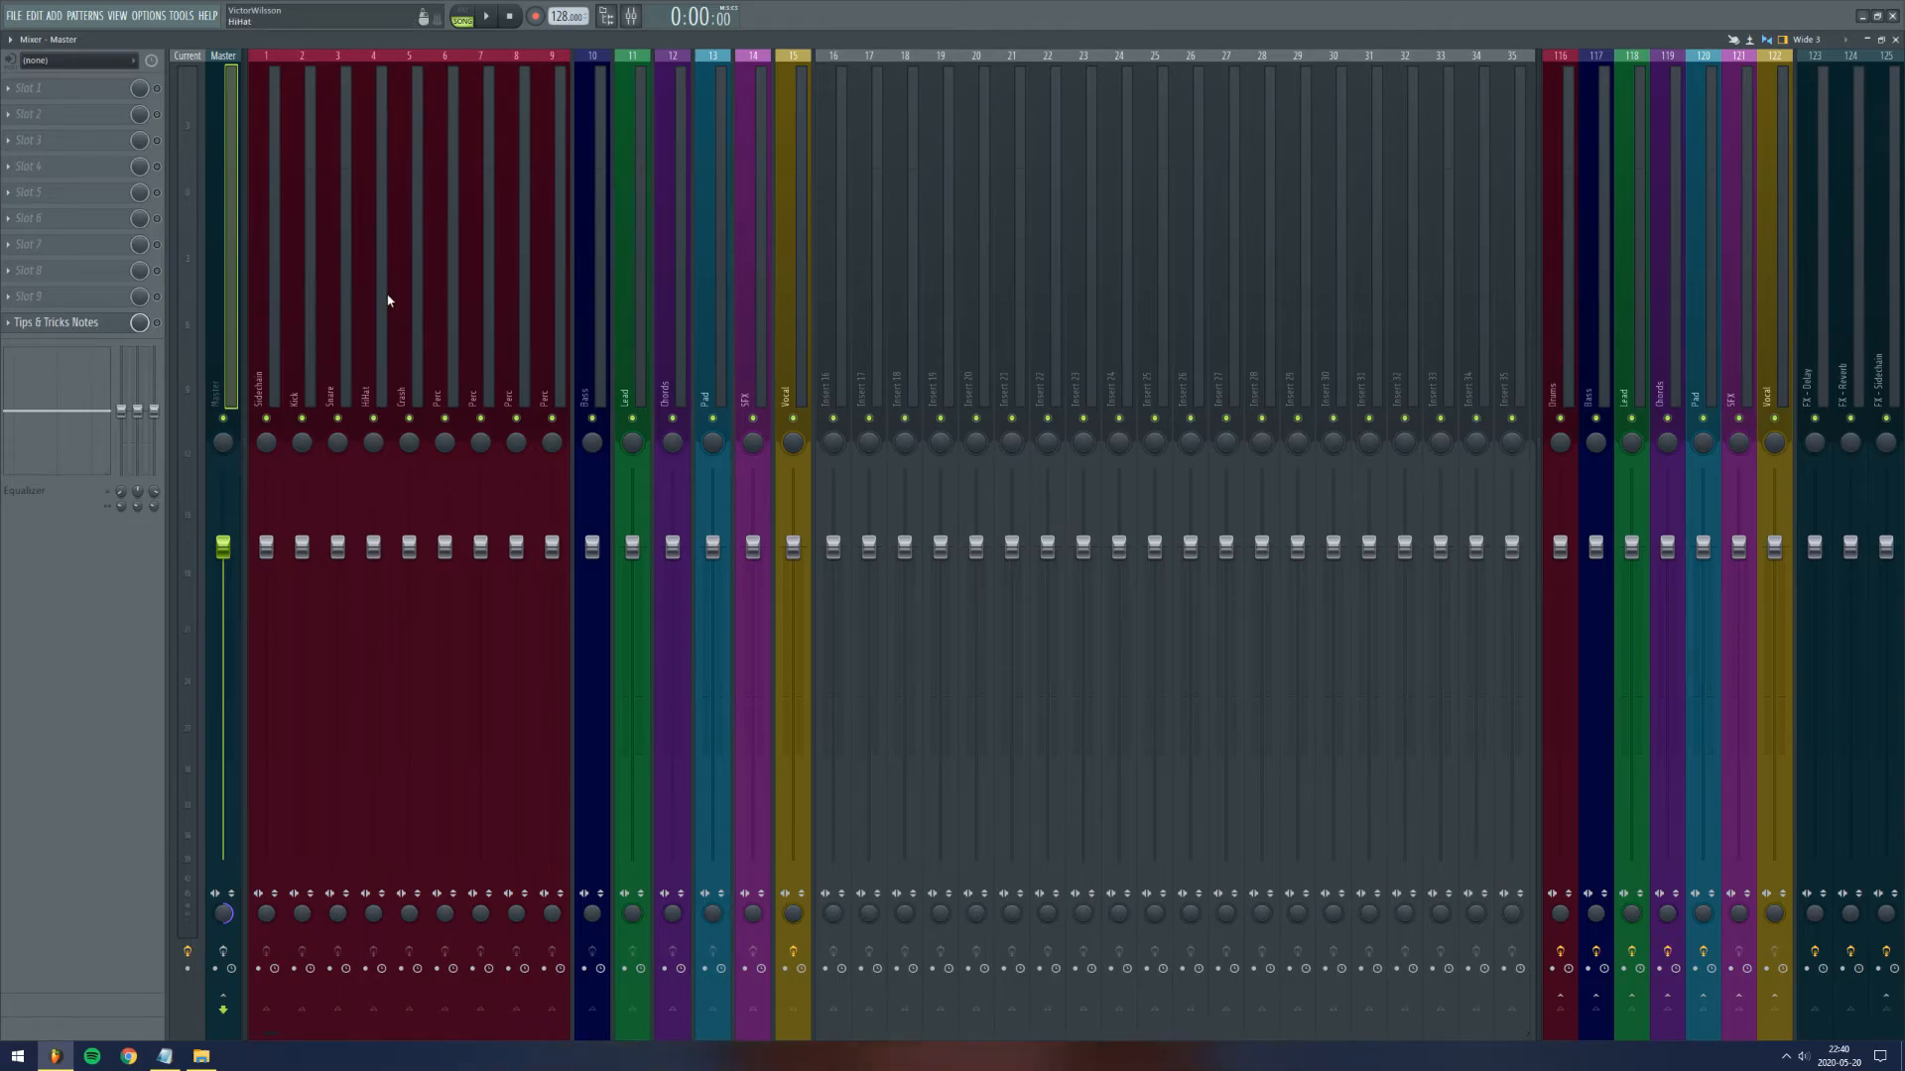
{"action": "left_click_drag", "start_coordinate": [289, 345], "coordinate": [761, 319]}
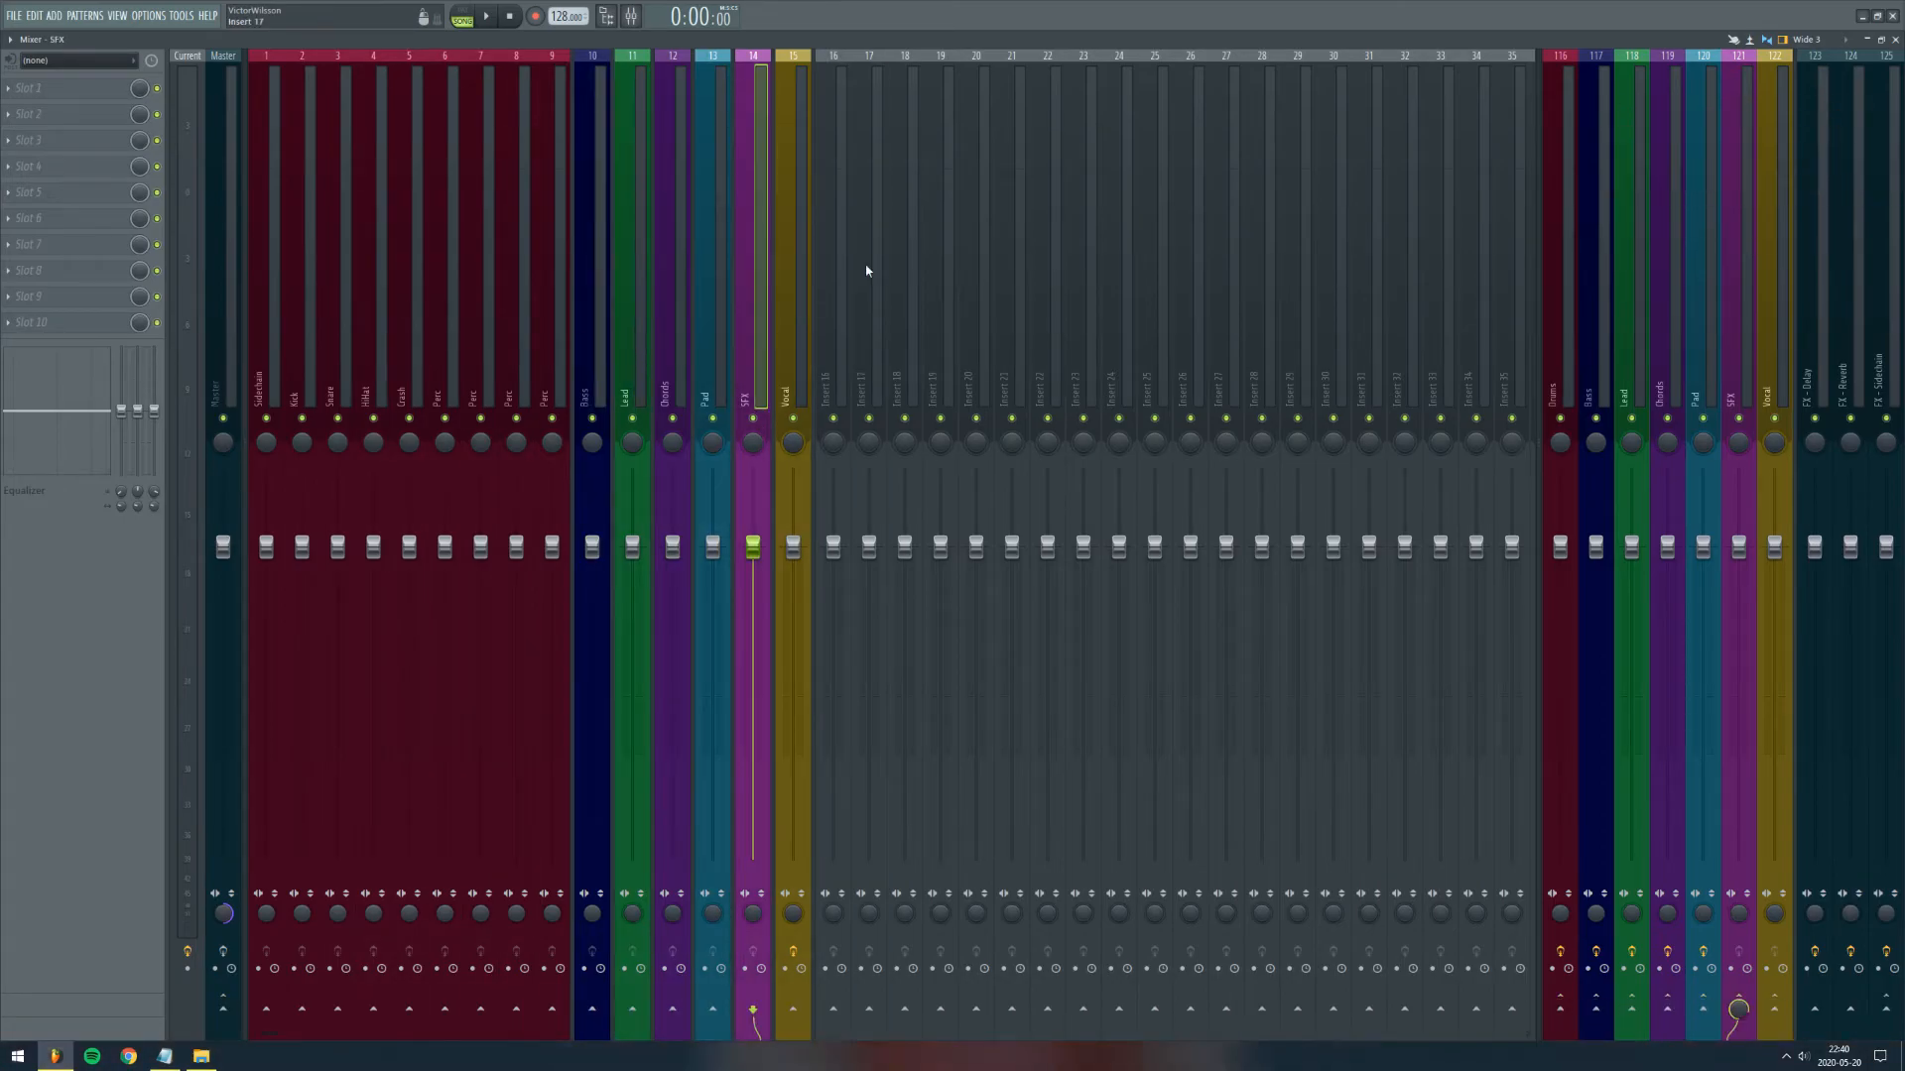
{"action": "left_click", "coordinate": [327, 321]}
{"action": "left_click_drag", "start_coordinate": [327, 322], "coordinate": [230, 325]}
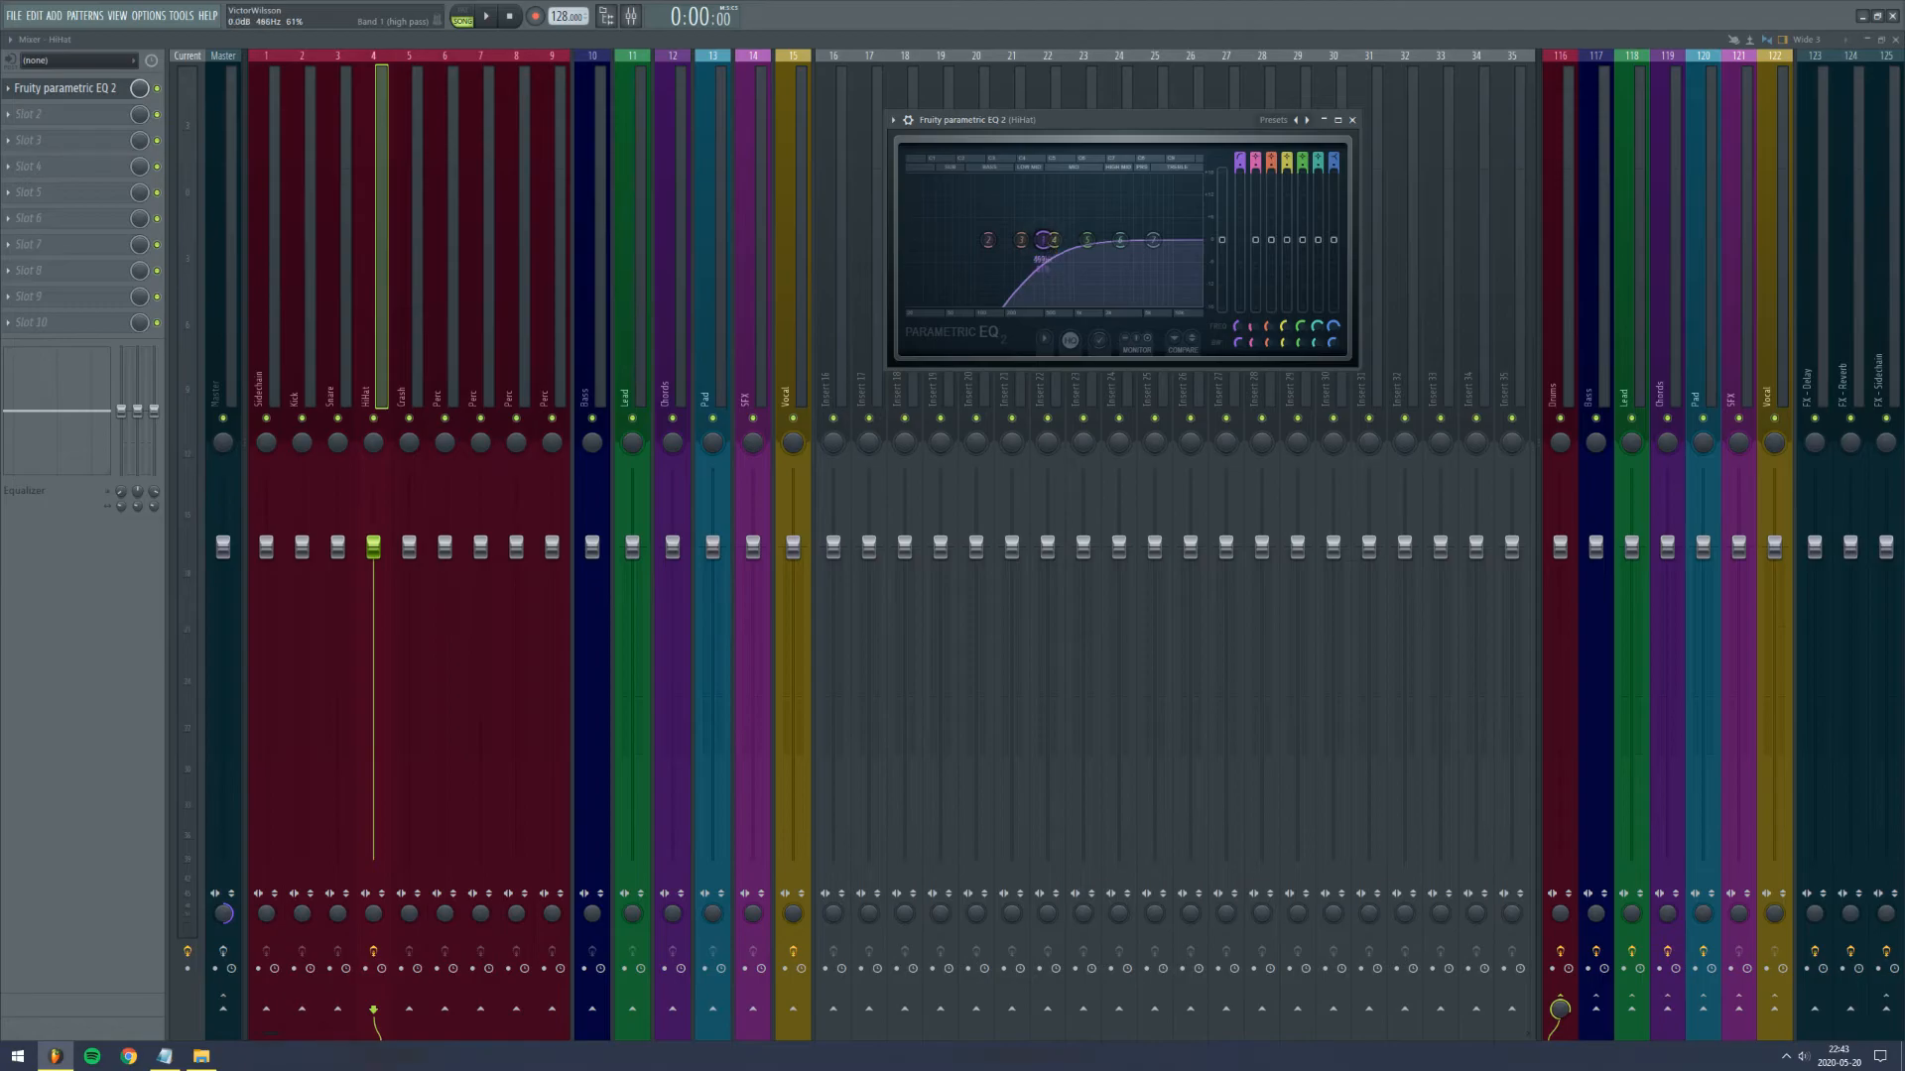
Step: Lower the high-pass band's frequency in the HiHat track's Fruity parametric EQ 2, auditioning the hi-hats during playback
{"action": "mouse_move", "coordinate": [1042, 239]}
{"action": "left_mouse_down"}
{"action": "mouse_move", "coordinate": [943, 239]}
{"action": "mouse_move", "coordinate": [1018, 239]}
{"action": "left_mouse_up"}
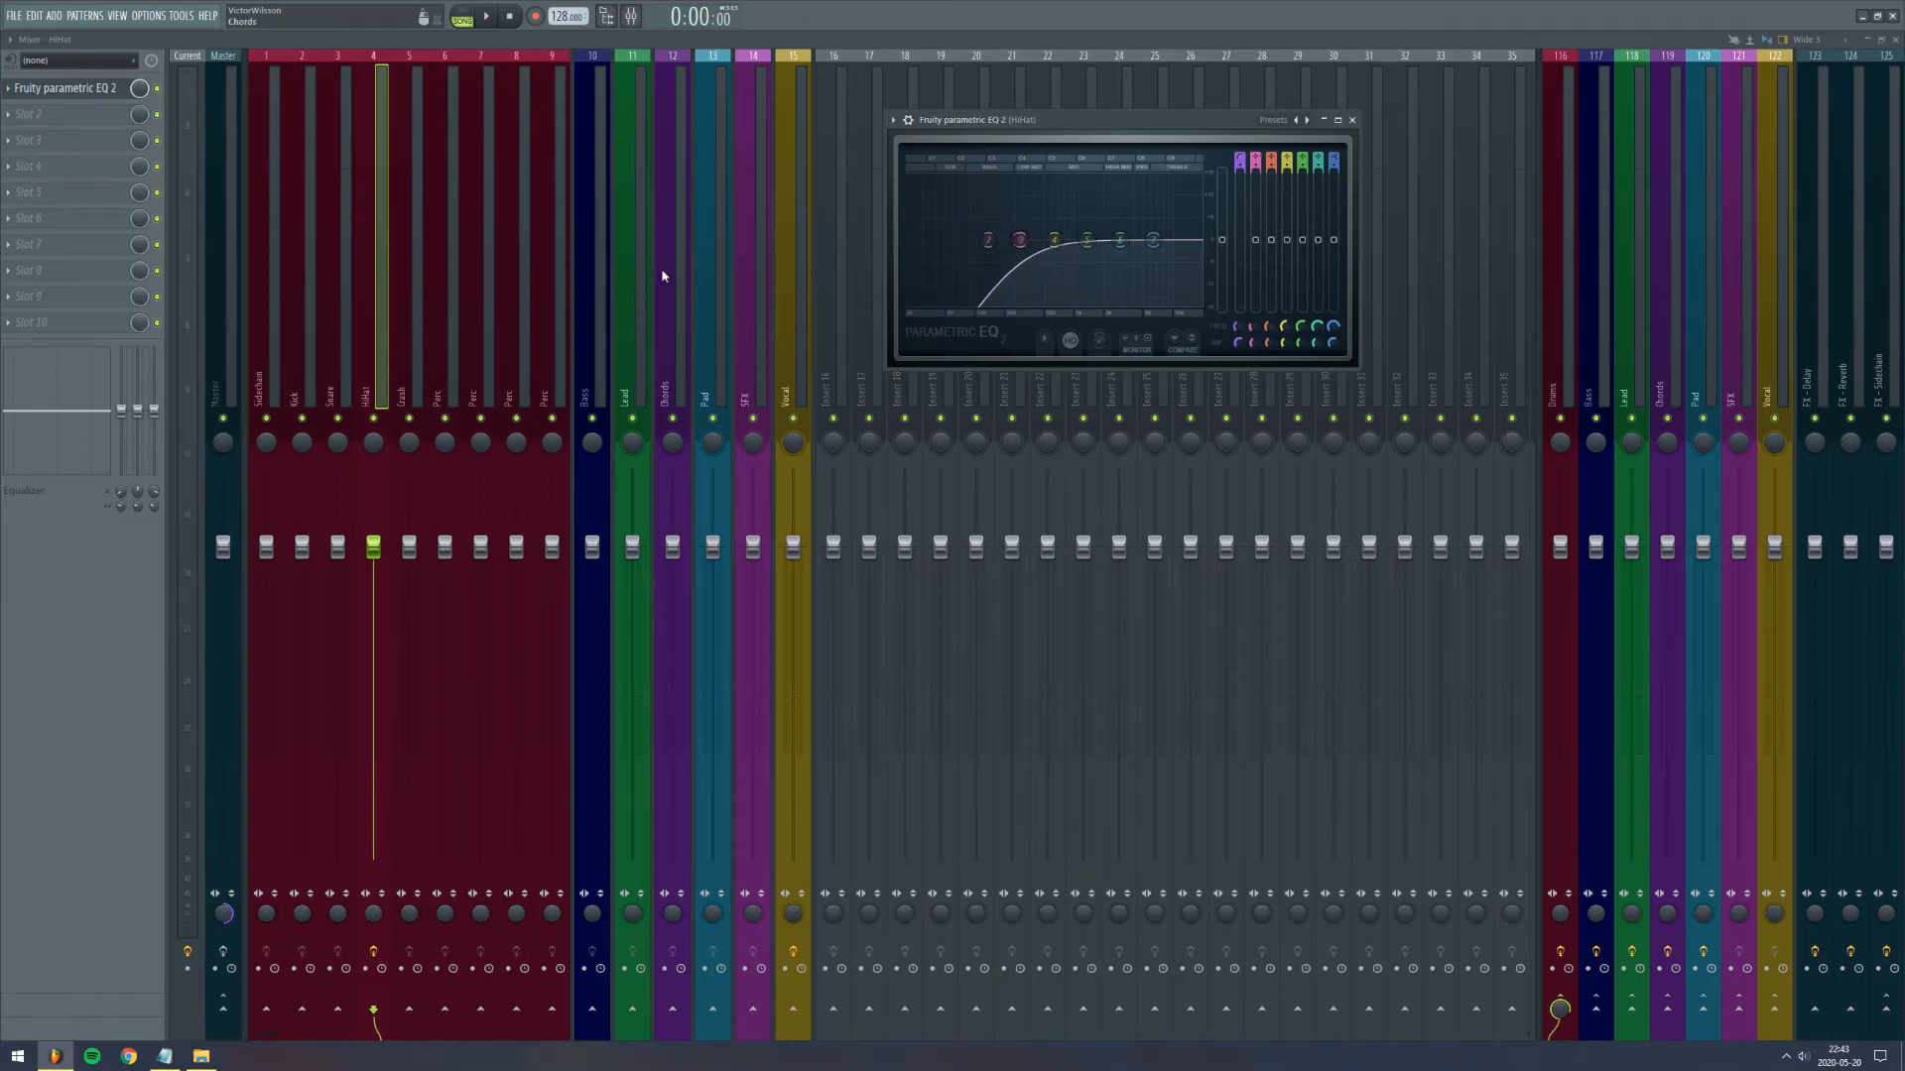
{"action": "key", "text": "q"}
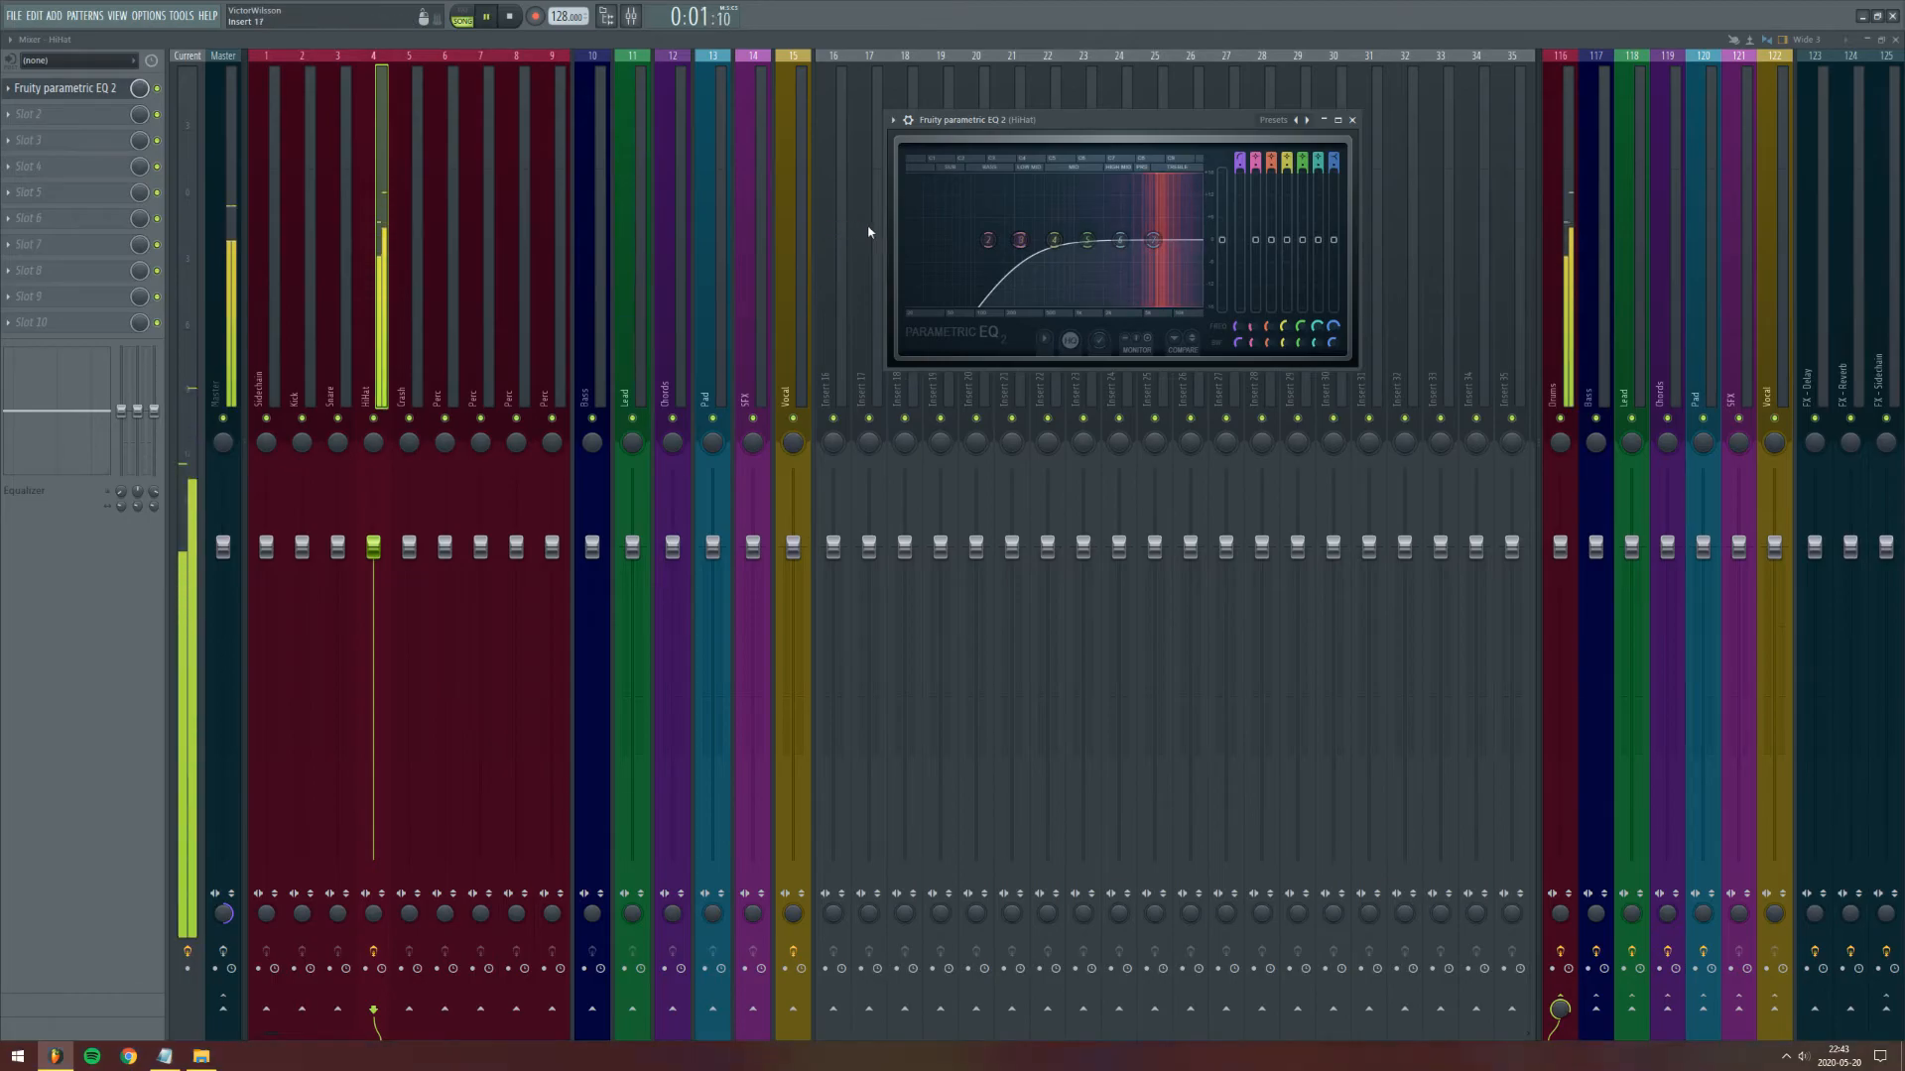
{"action": "left_click_drag", "start_coordinate": [1023, 239], "coordinate": [1016, 239]}
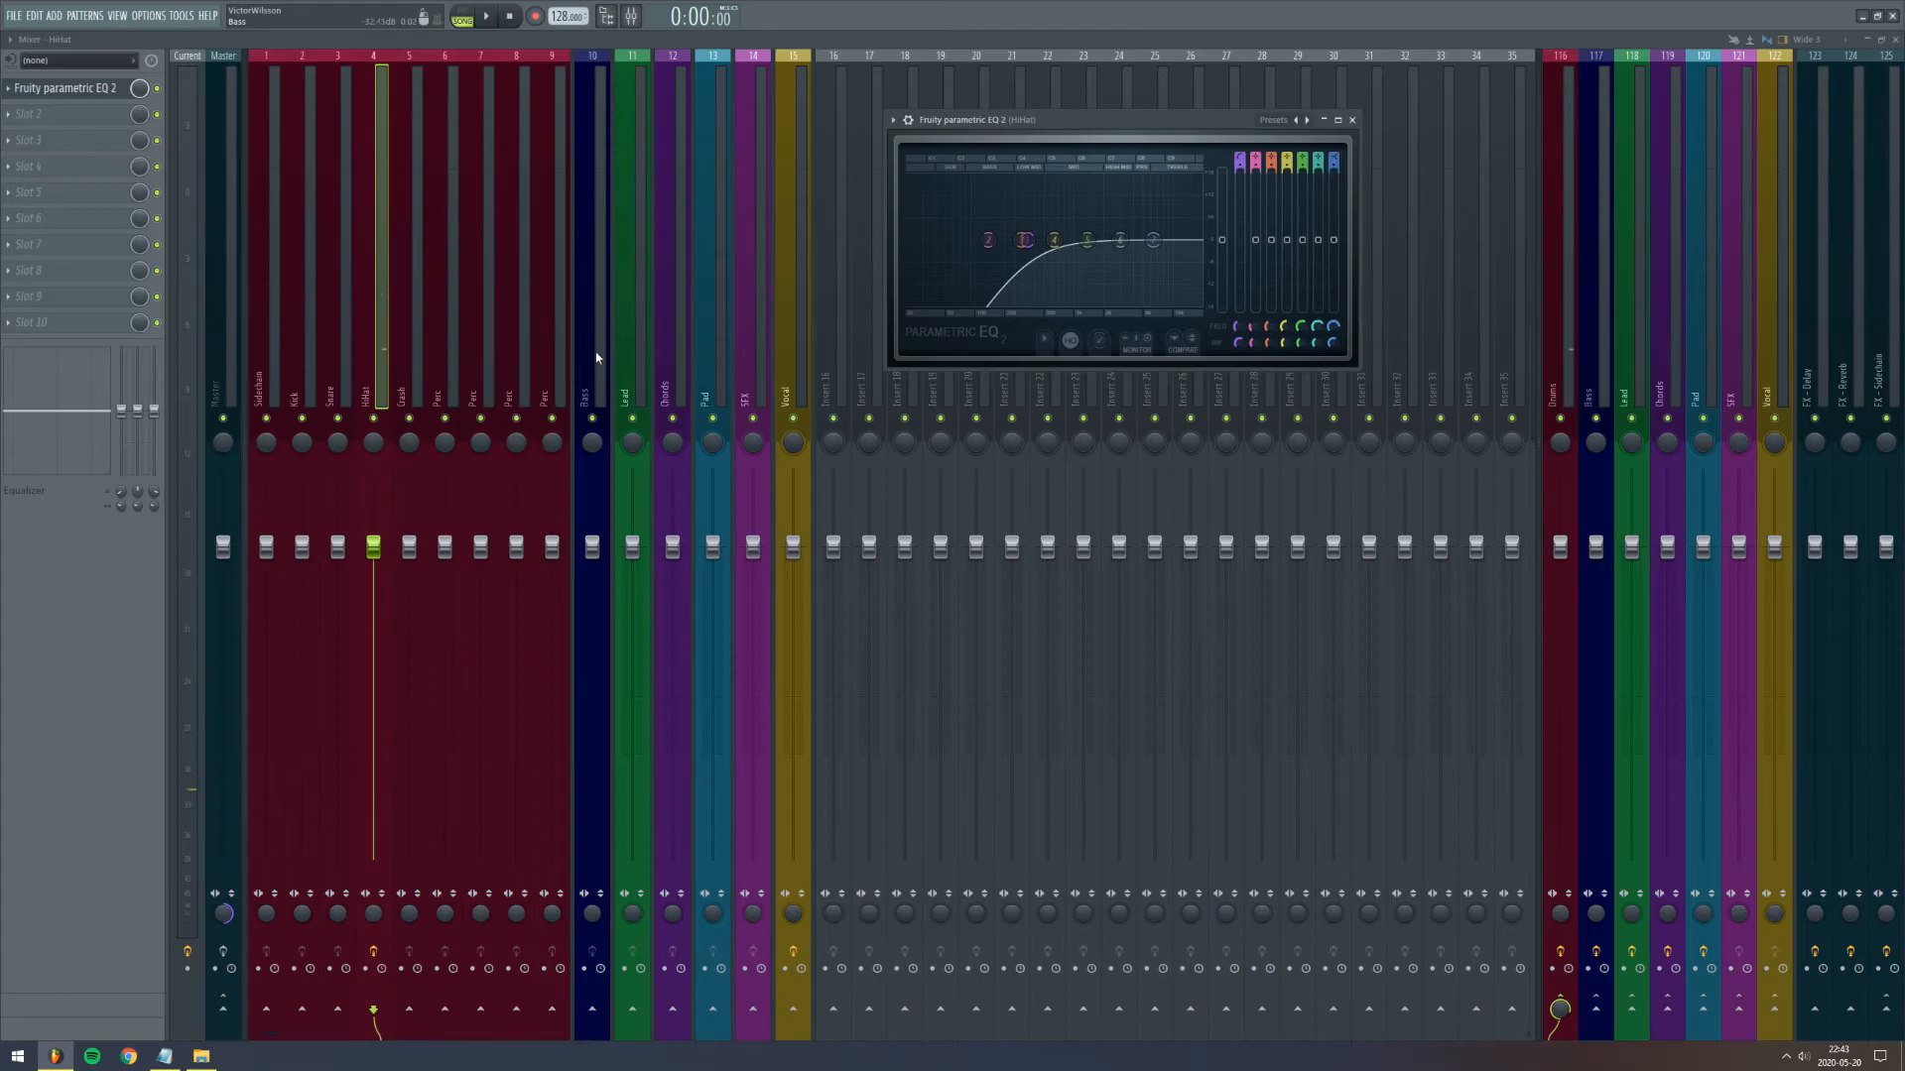
Step: Select the Master mixer track and adjust its stereo separation
{"action": "left_click", "coordinate": [223, 327]}
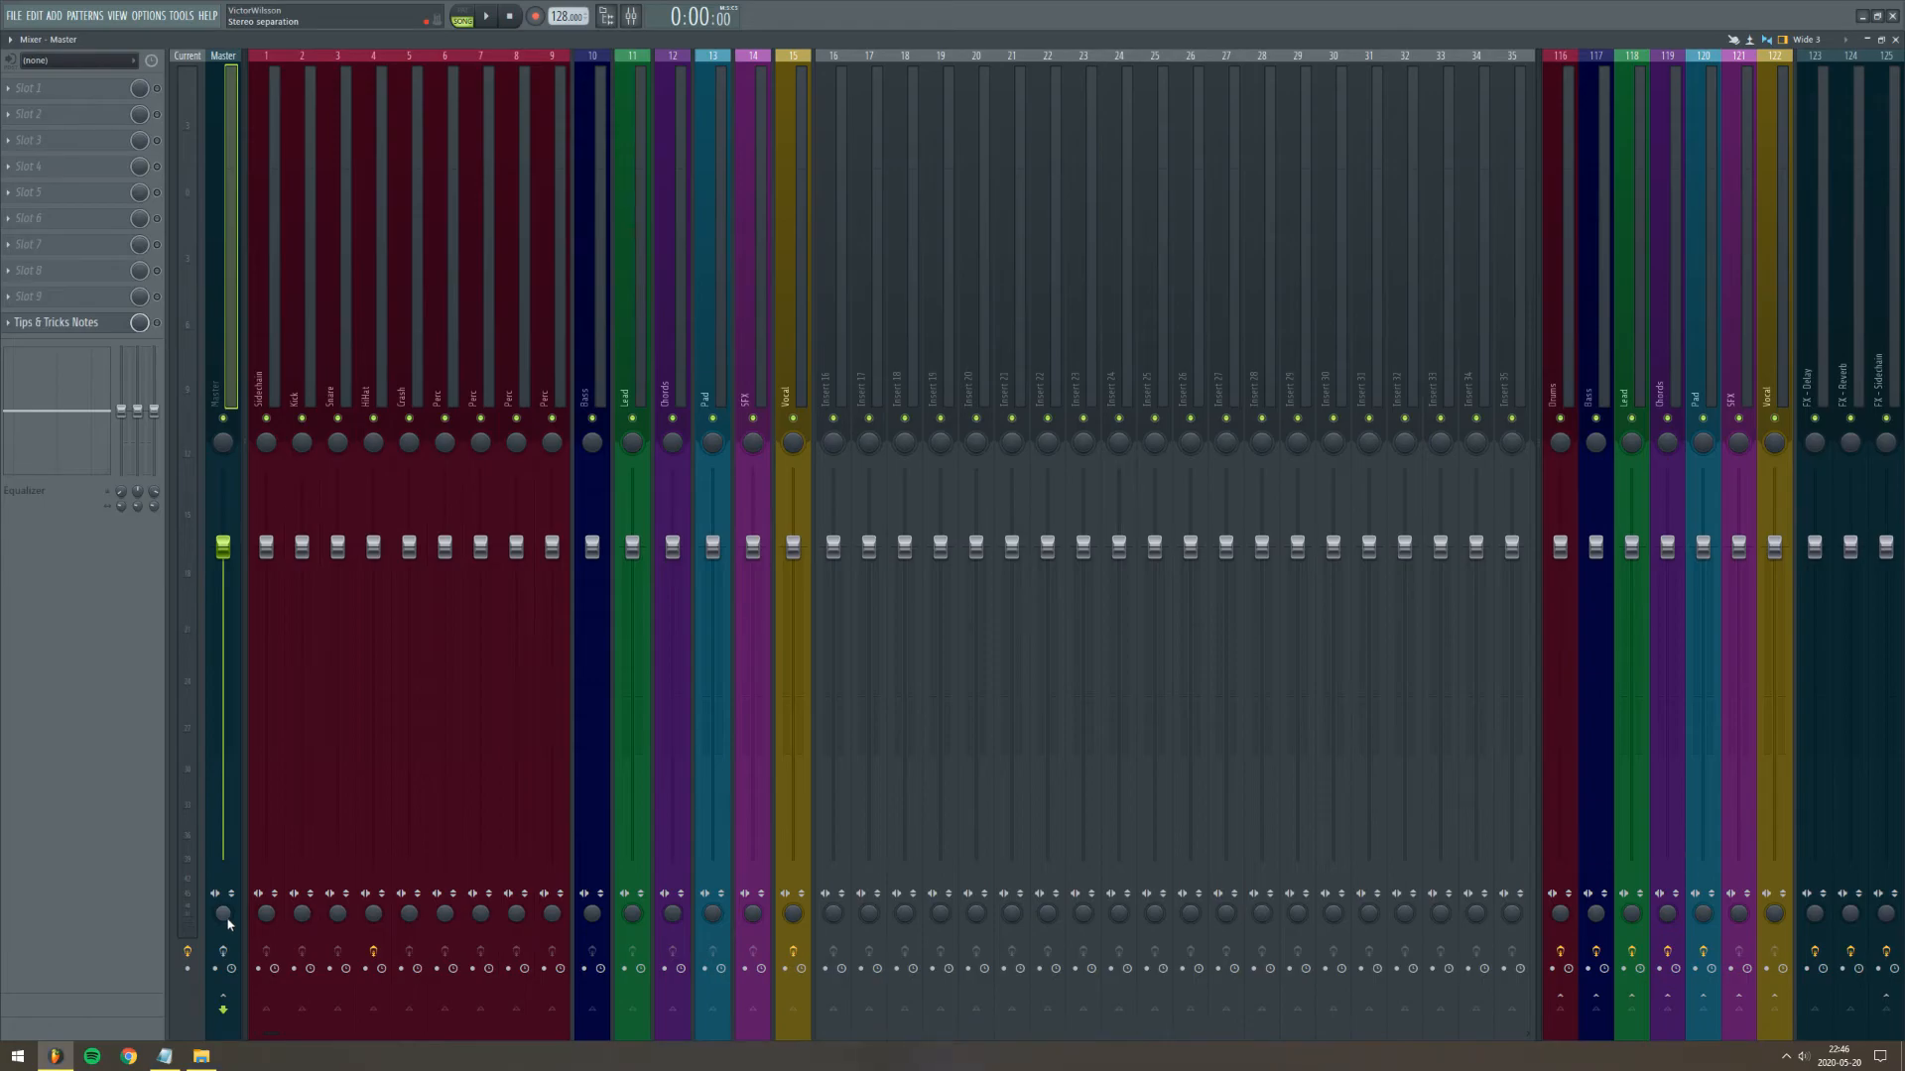
{"action": "left_click_drag", "start_coordinate": [226, 923], "coordinate": [226, 907]}
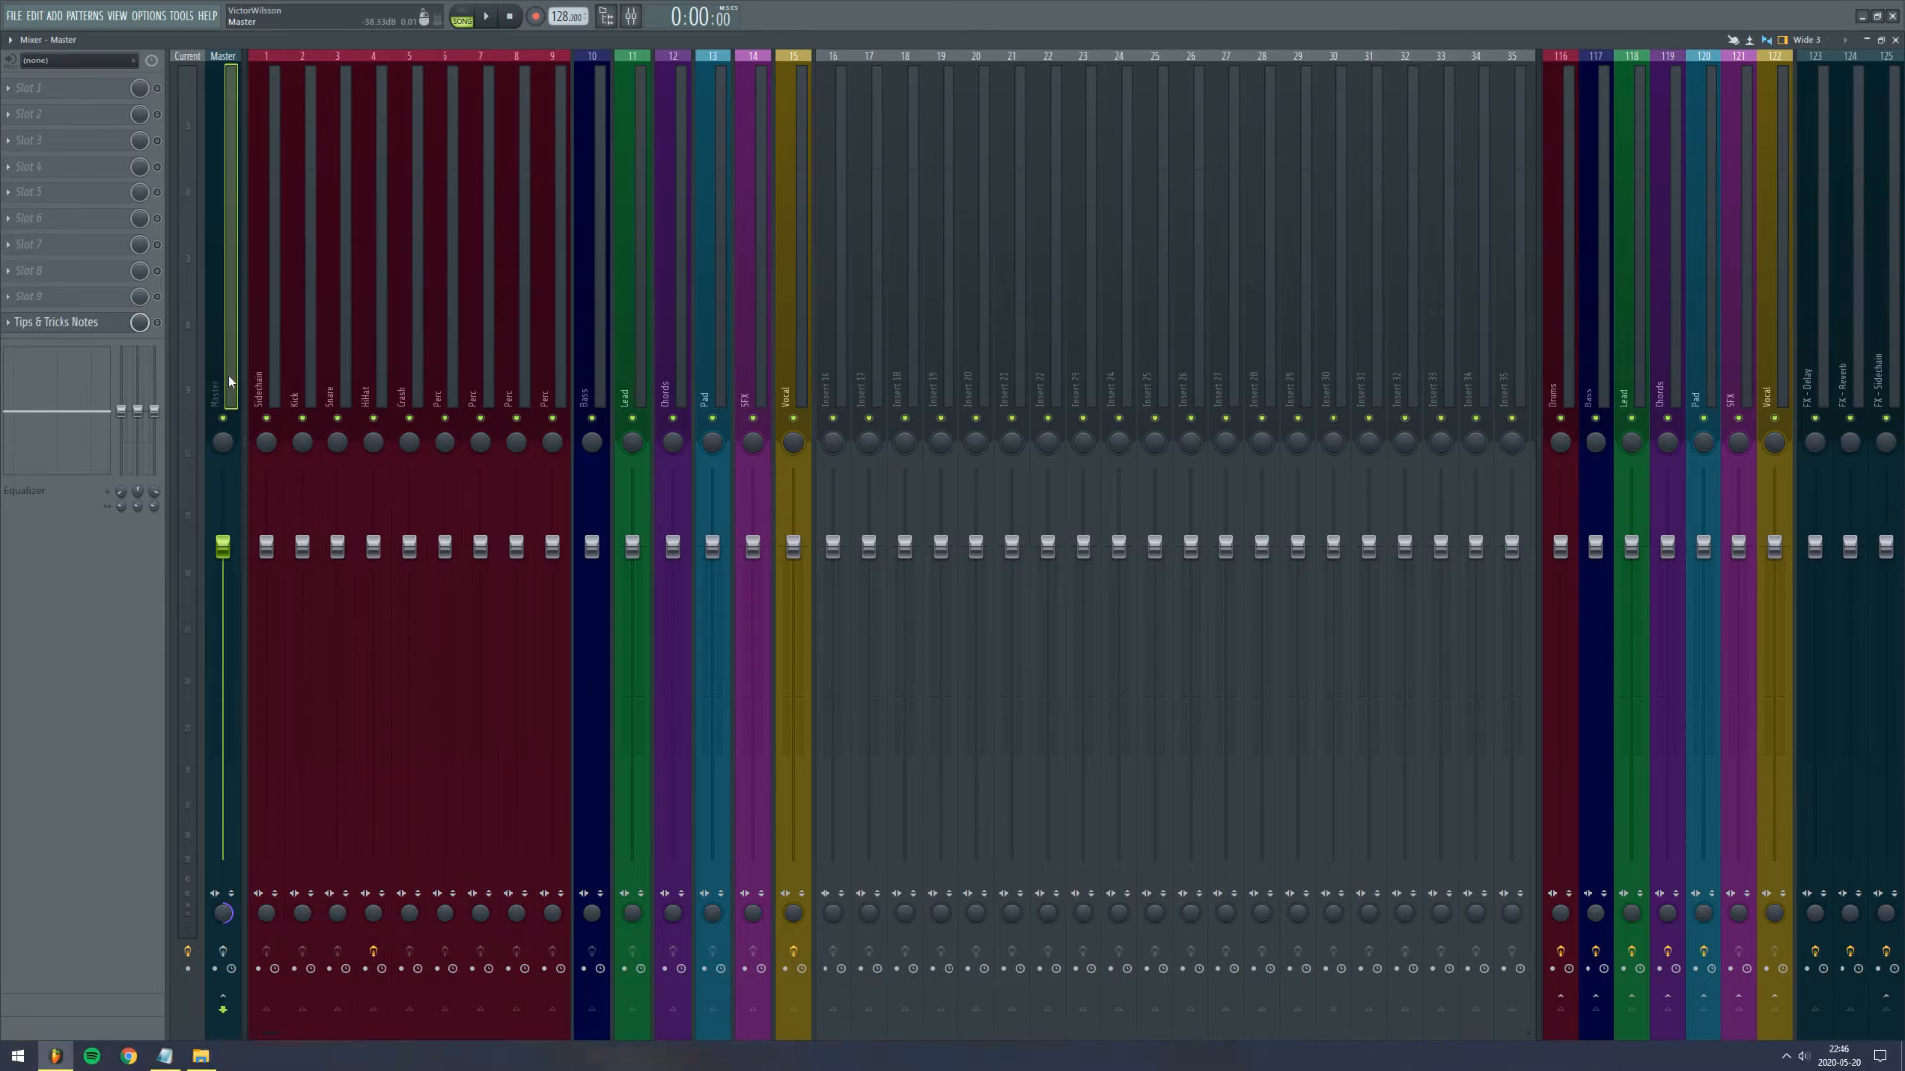
{"action": "key", "text": "alt+F10"}
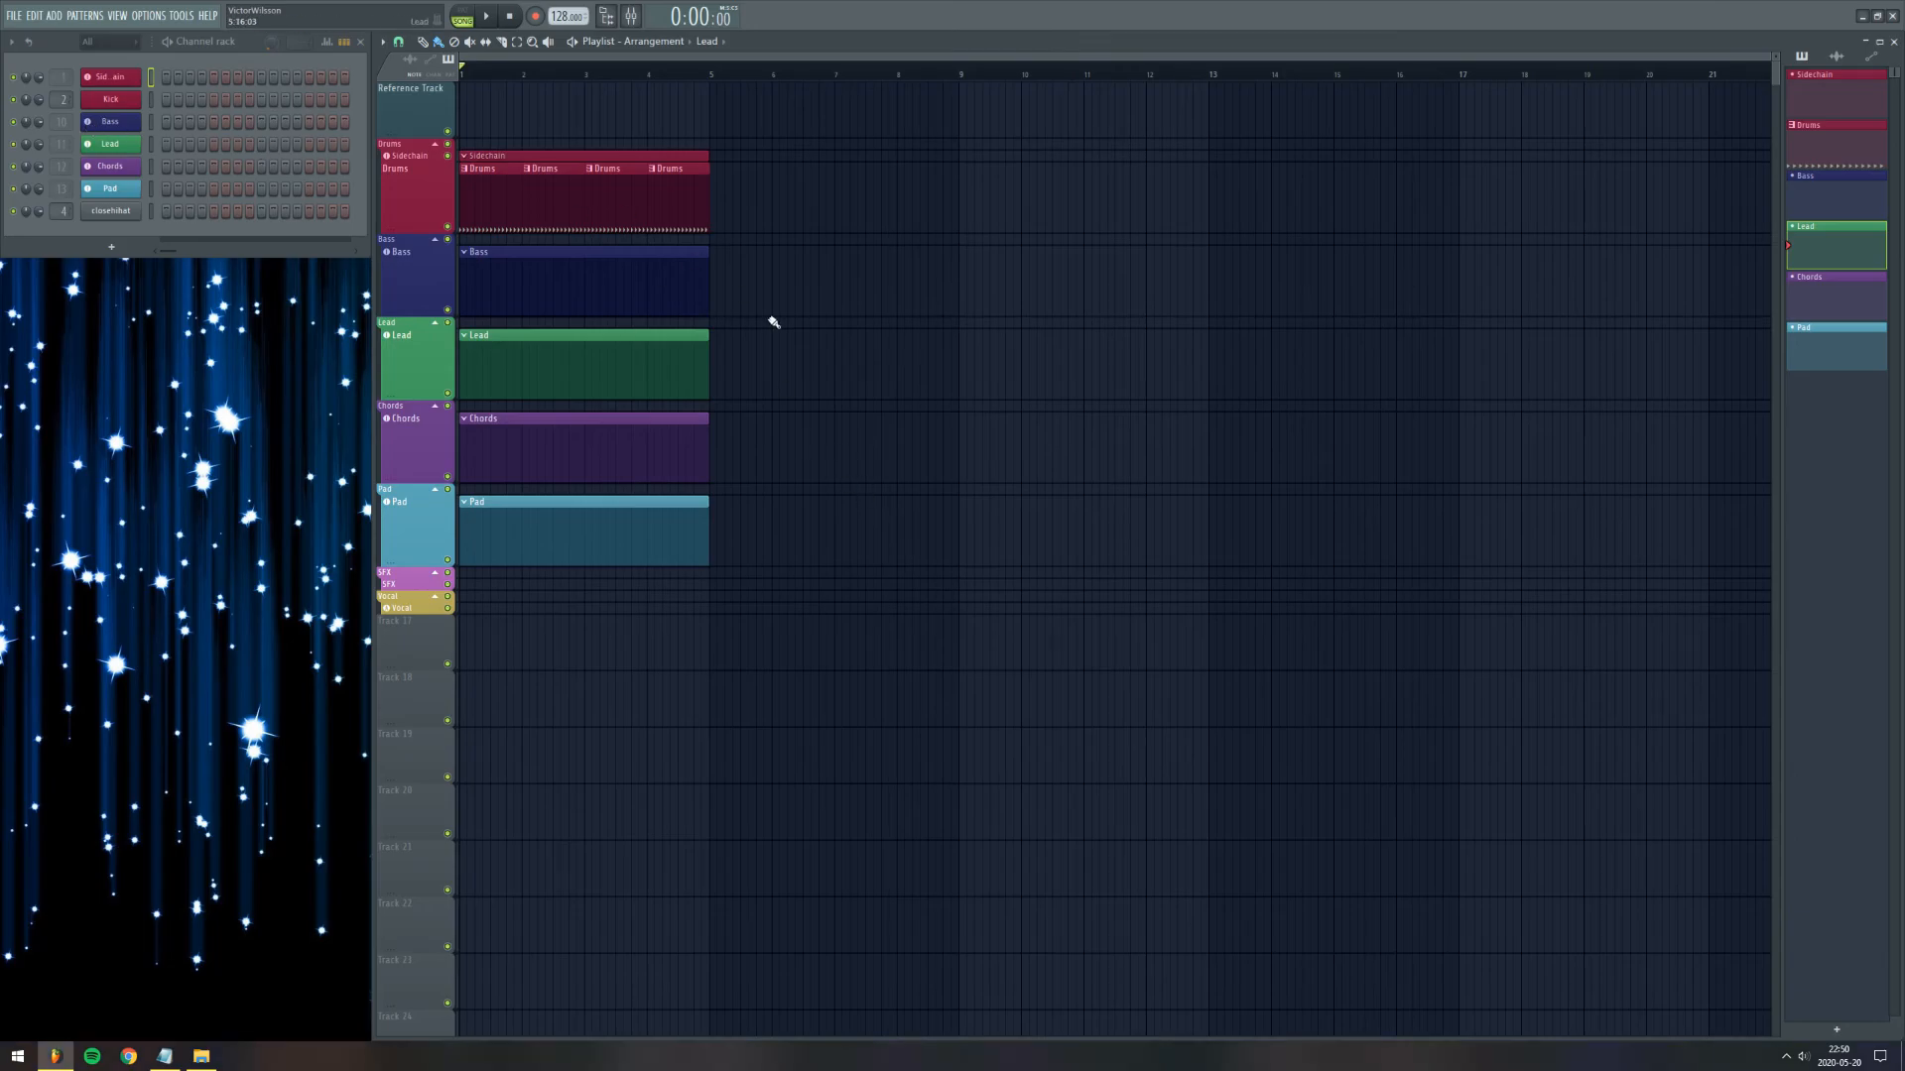
Step: Swap Fruity parametric EQ 2 and Compressor in the Lead mixer track's effect slots, ending with the EQ in slot 1
{"action": "key", "text": "F9"}
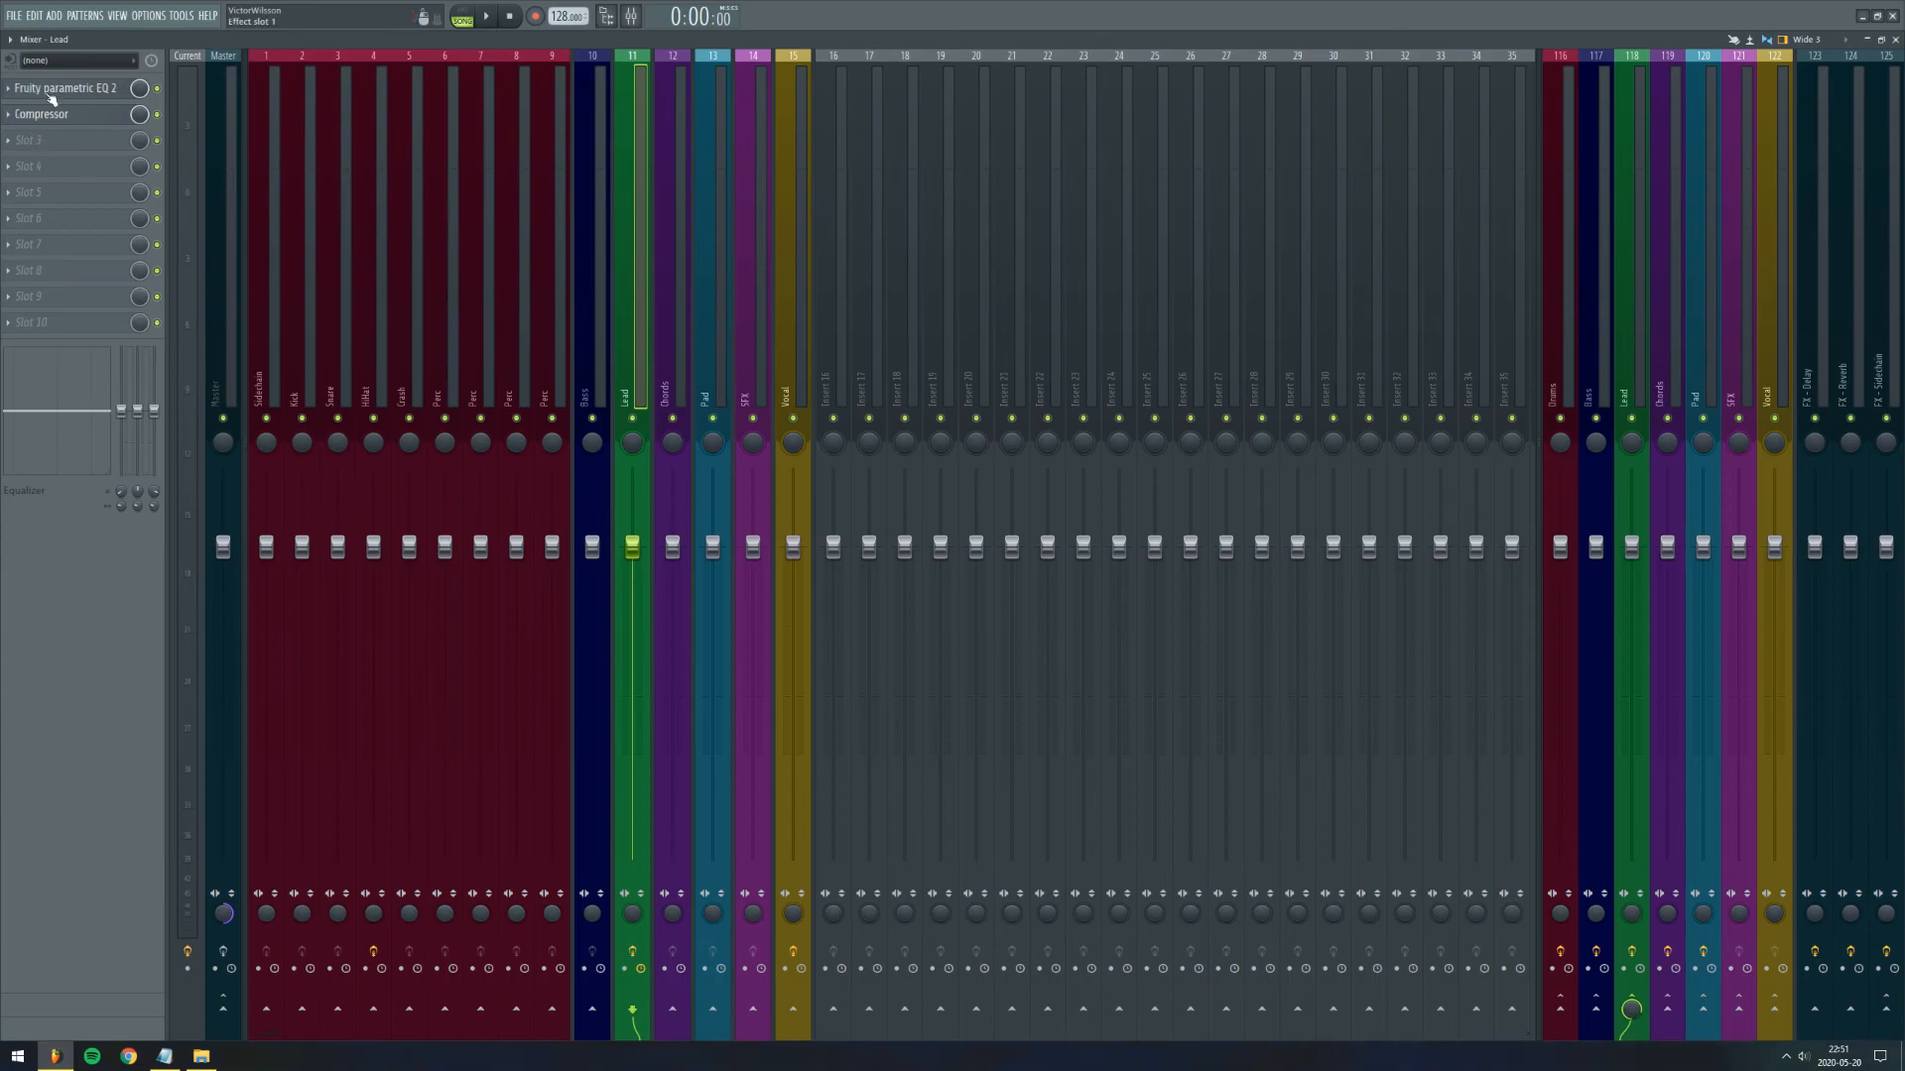
{"action": "left_click_drag", "start_coordinate": [66, 94], "coordinate": [73, 115]}
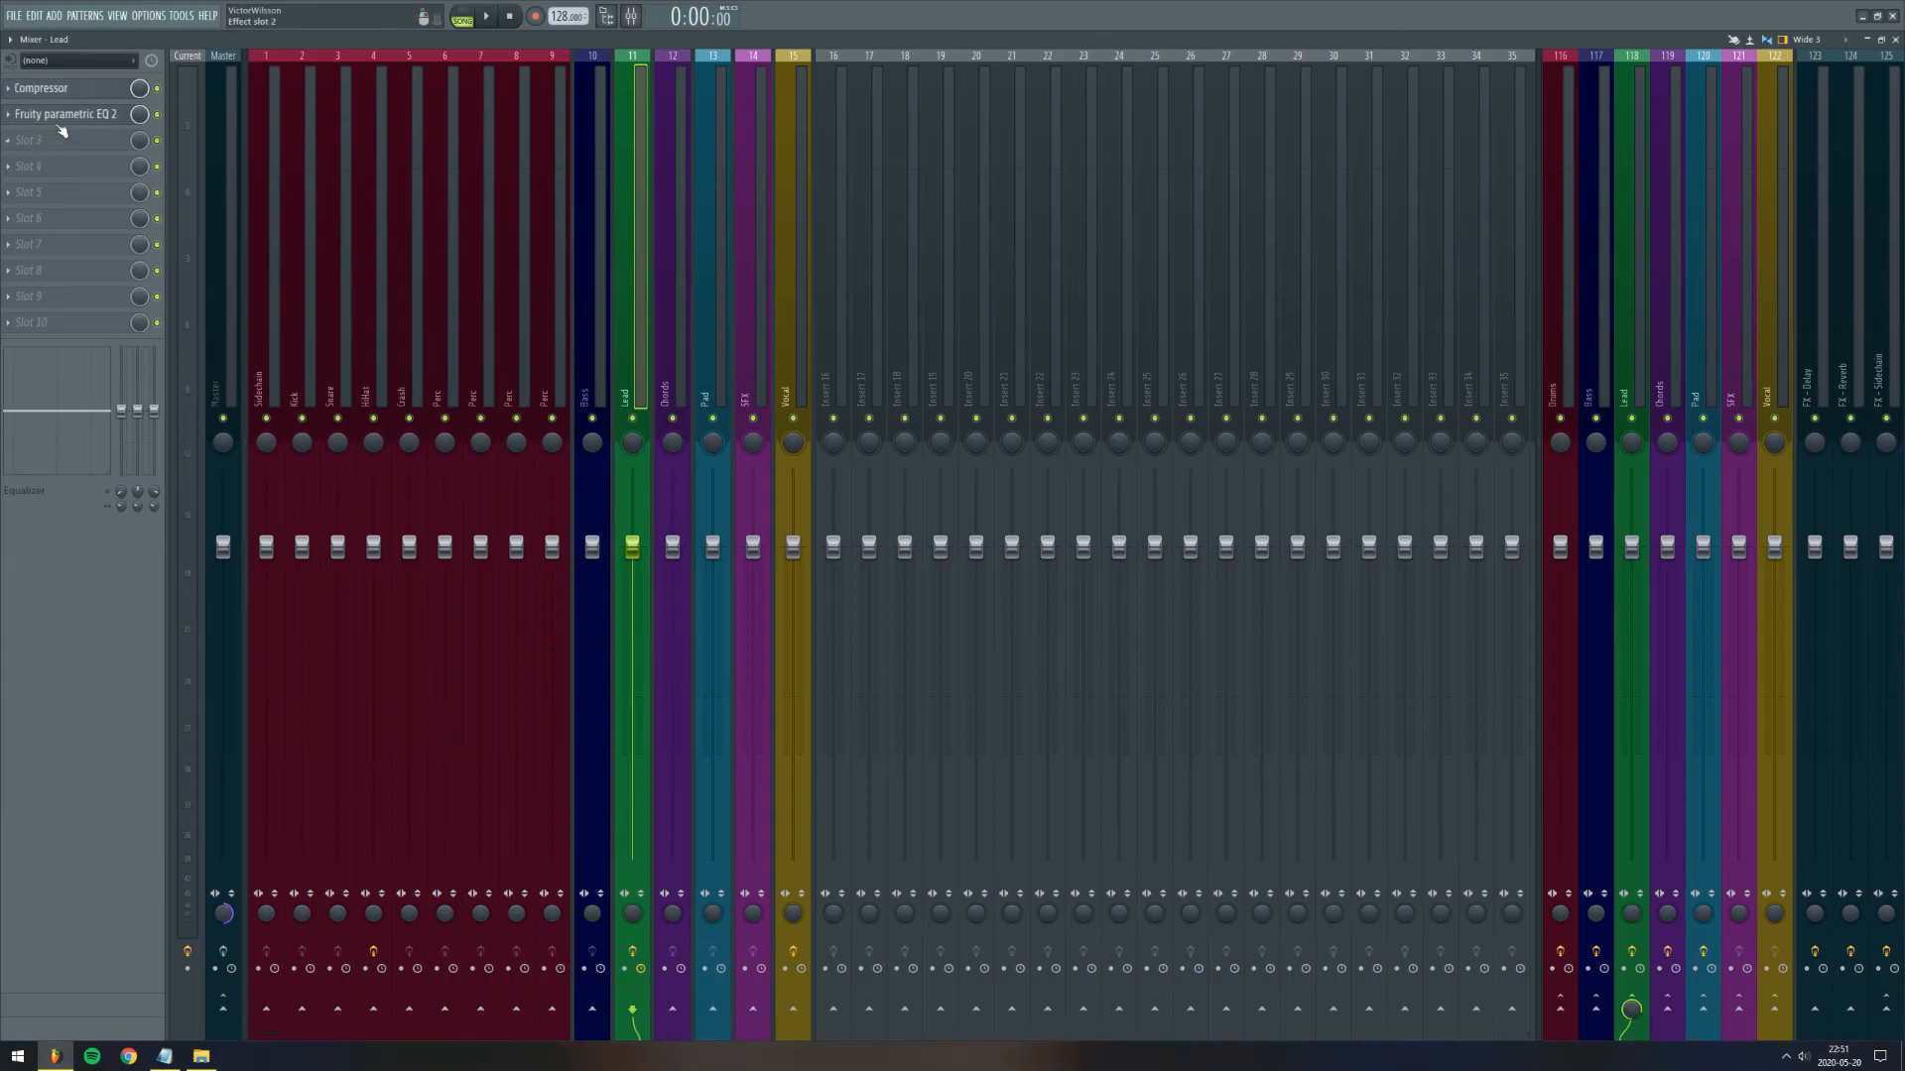
{"action": "scroll", "coordinate": [73, 90], "scroll_direction": "down", "scroll_amount": 1}
{"action": "scroll", "coordinate": [84, 88], "scroll_direction": "down", "scroll_amount": 1}
{"action": "scroll", "coordinate": [87, 99], "scroll_direction": "down", "scroll_amount": 1}
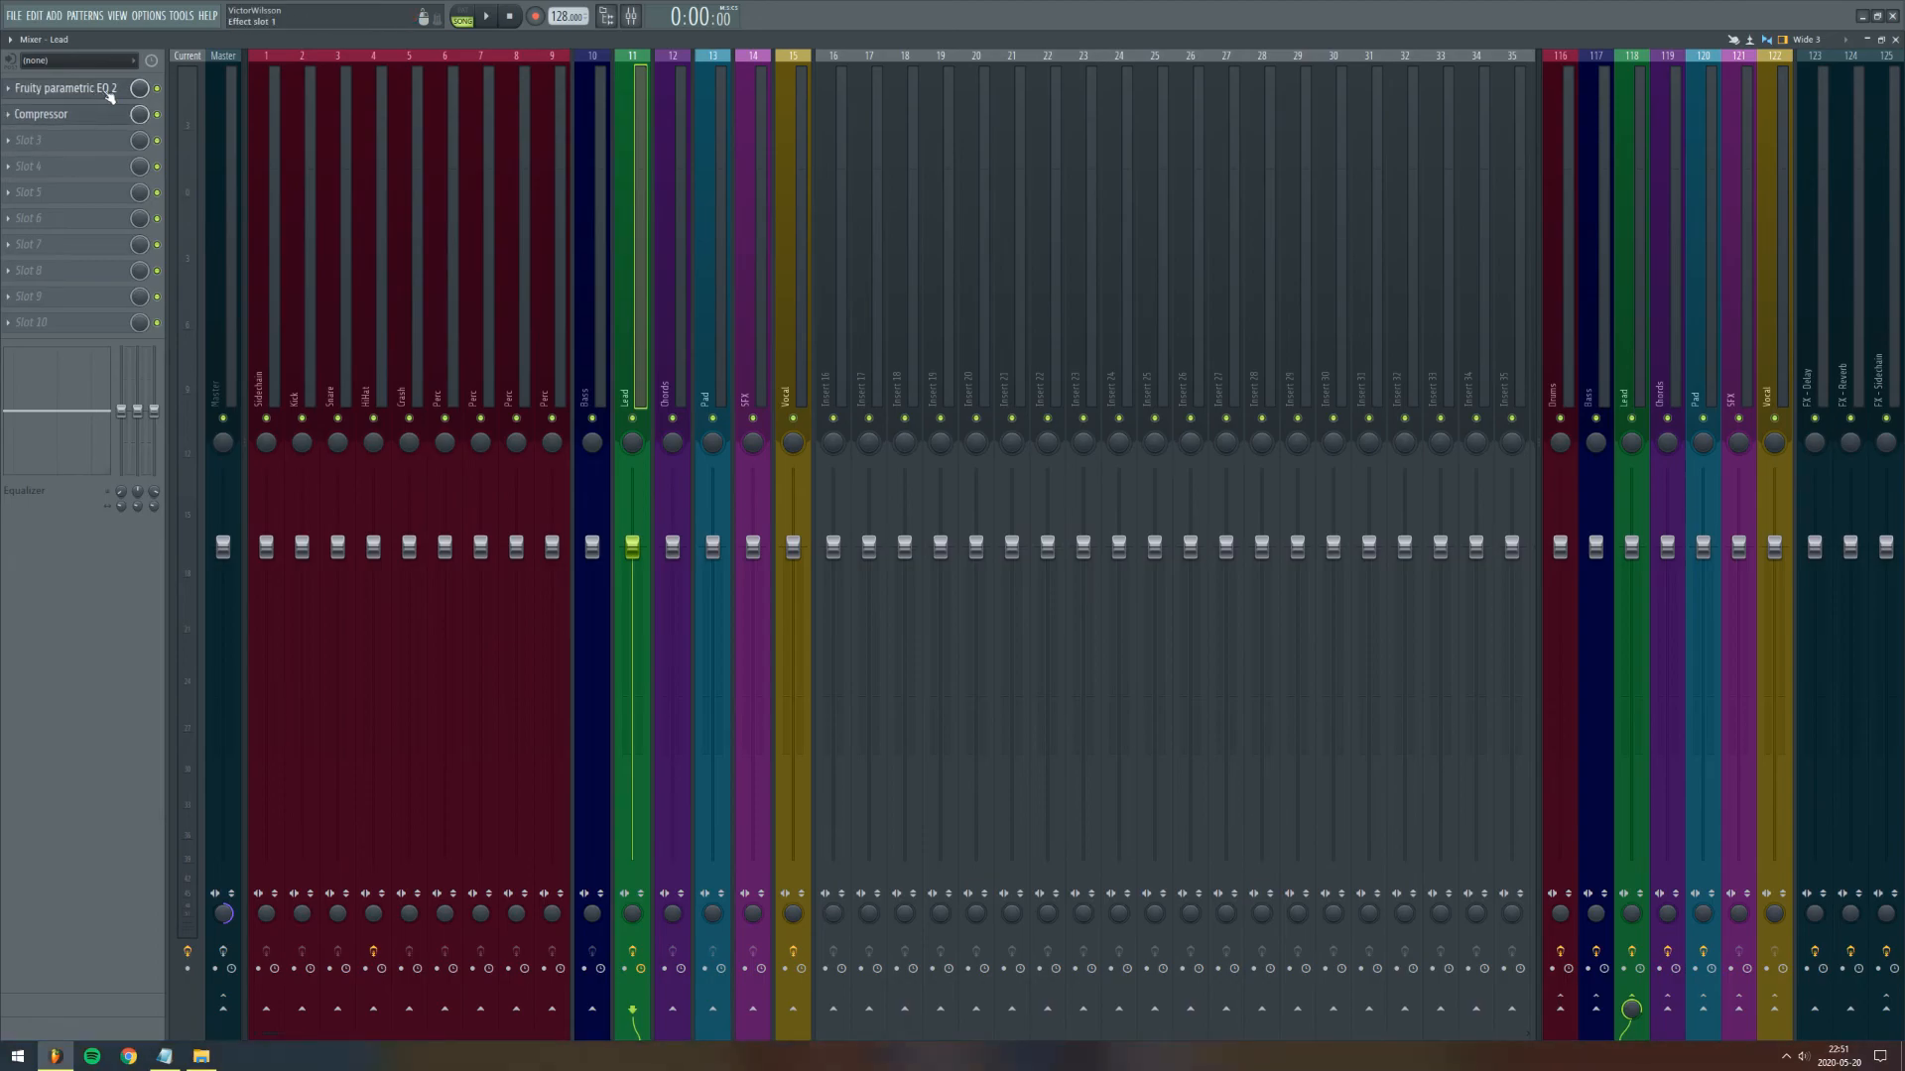